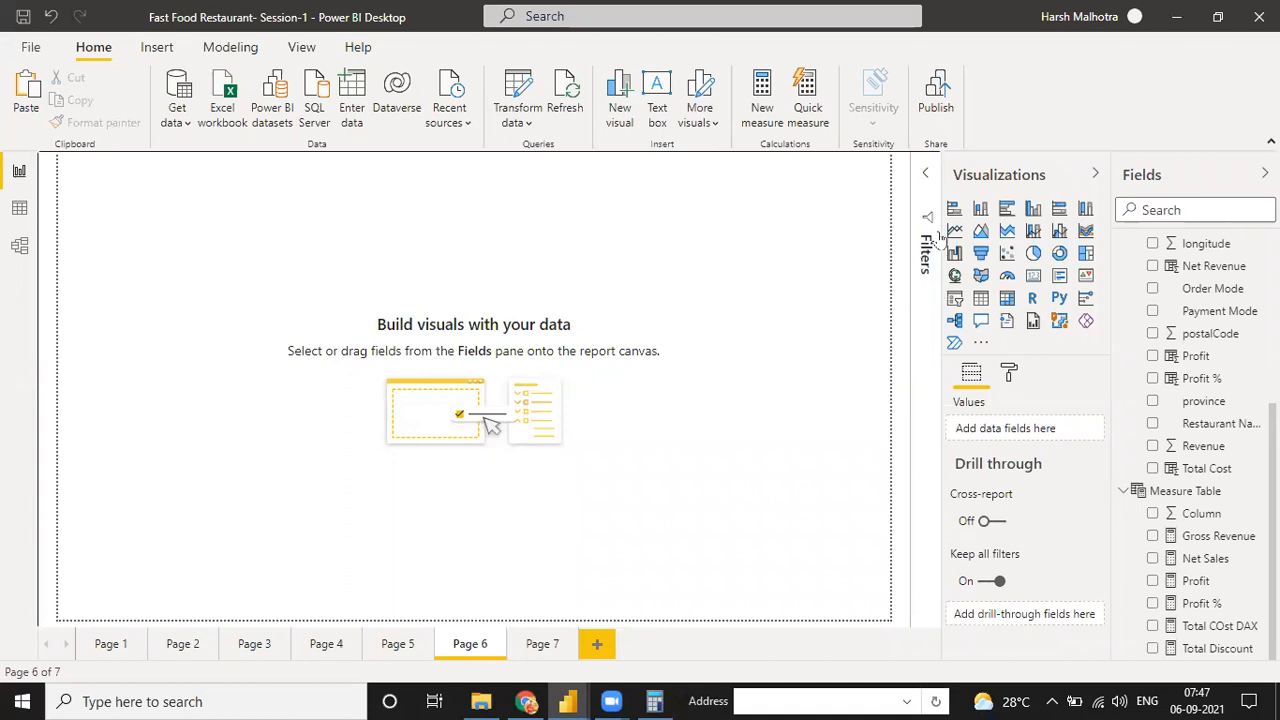
Add an empty line and stacked column chart to Page 6, enlarge it and move it lower on the canvas
{"action": "left_click", "coordinate": [1033, 231]}
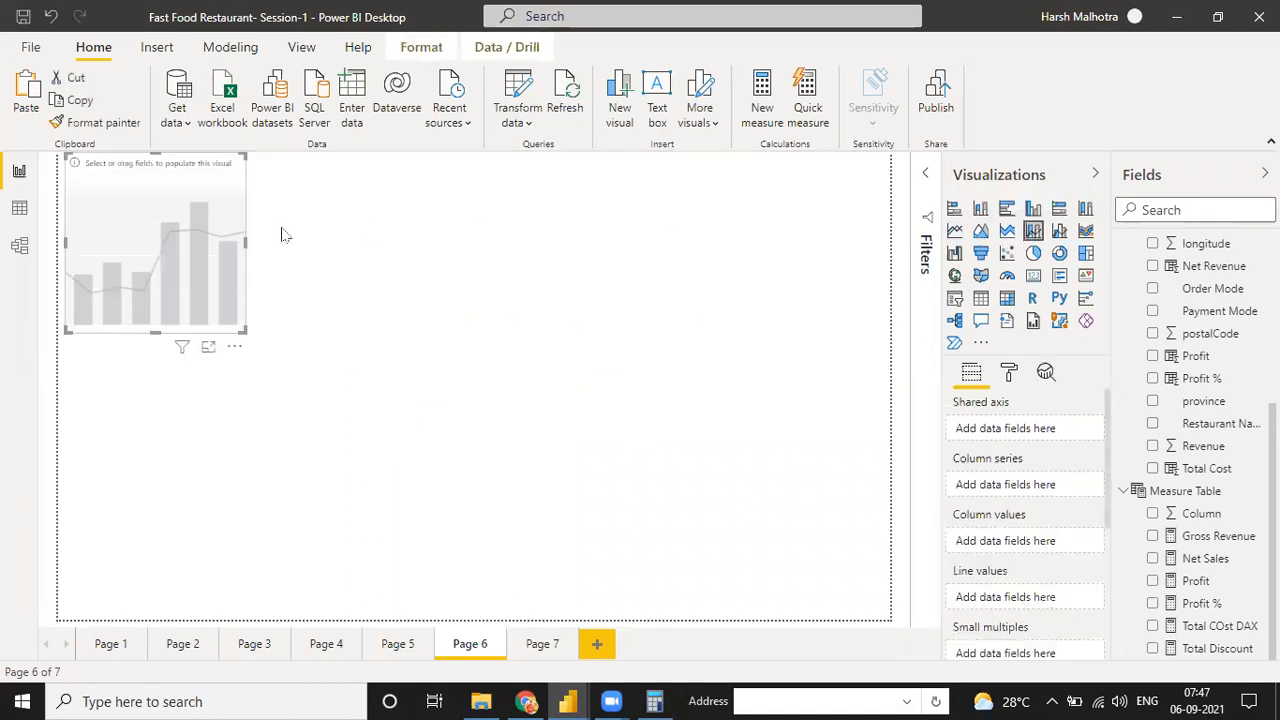
{"action": "left_click_drag", "start_coordinate": [262, 345], "coordinate": [419, 478]}
{"action": "left_click_drag", "start_coordinate": [264, 311], "coordinate": [249, 344]}
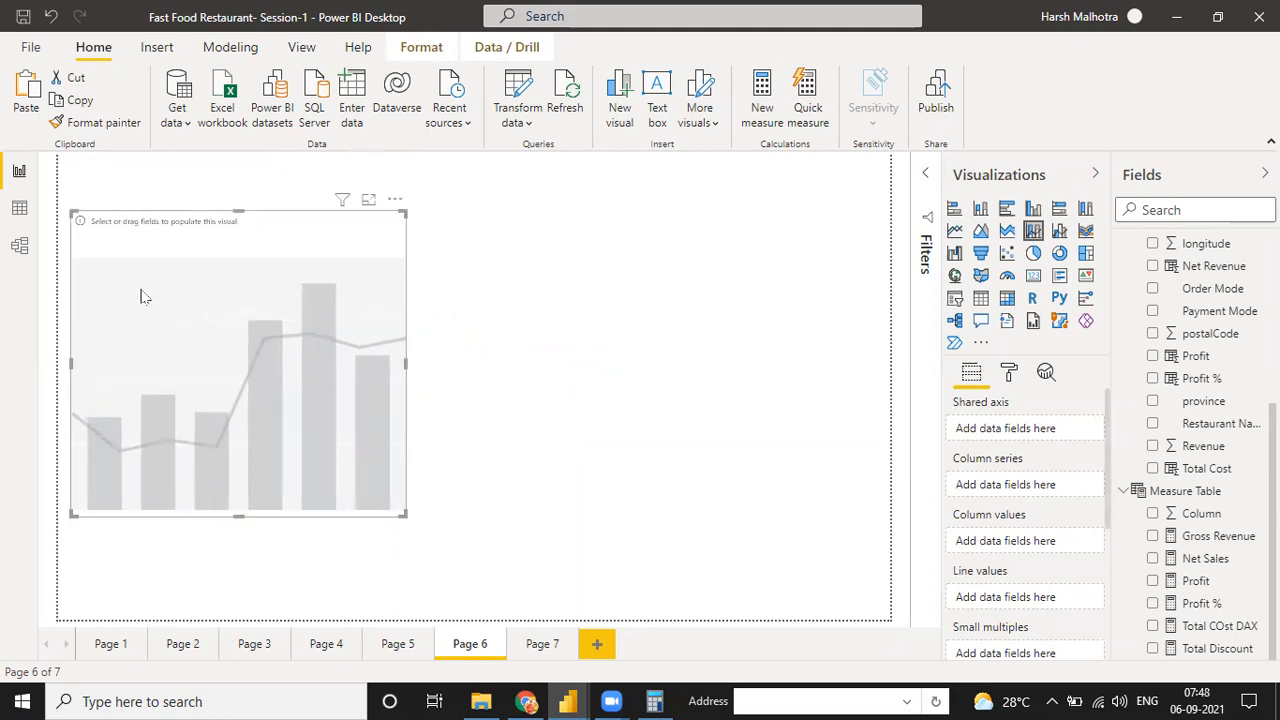
Copy the Net Sales by Year chart from Page 5 and paste it onto Page 6
{"action": "left_click", "coordinate": [400, 644]}
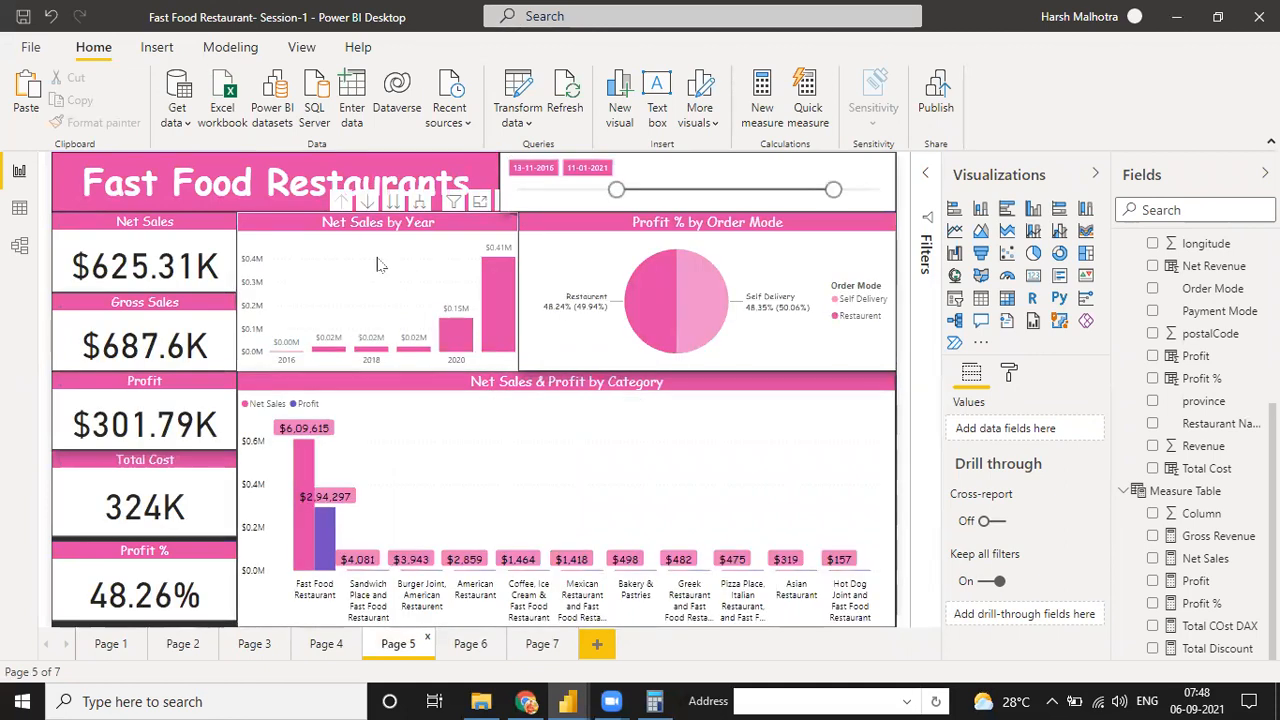
{"action": "left_click", "coordinate": [408, 255]}
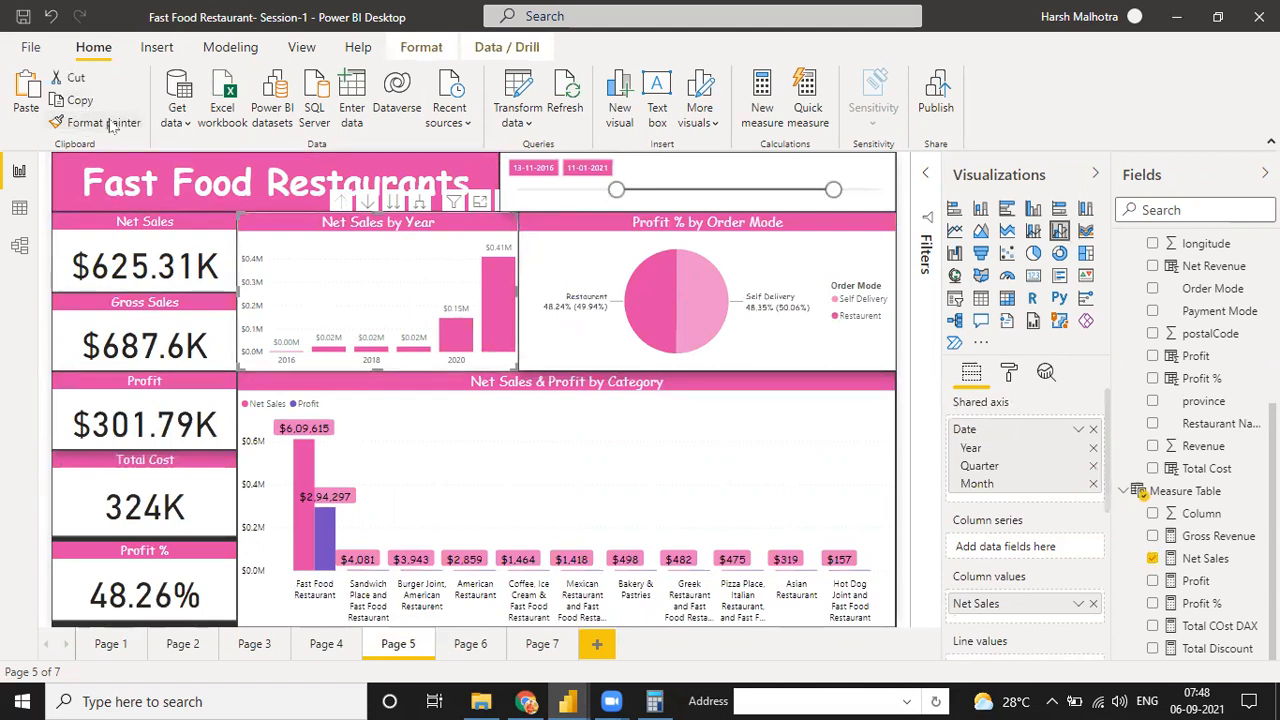
{"action": "left_click", "coordinate": [470, 645]}
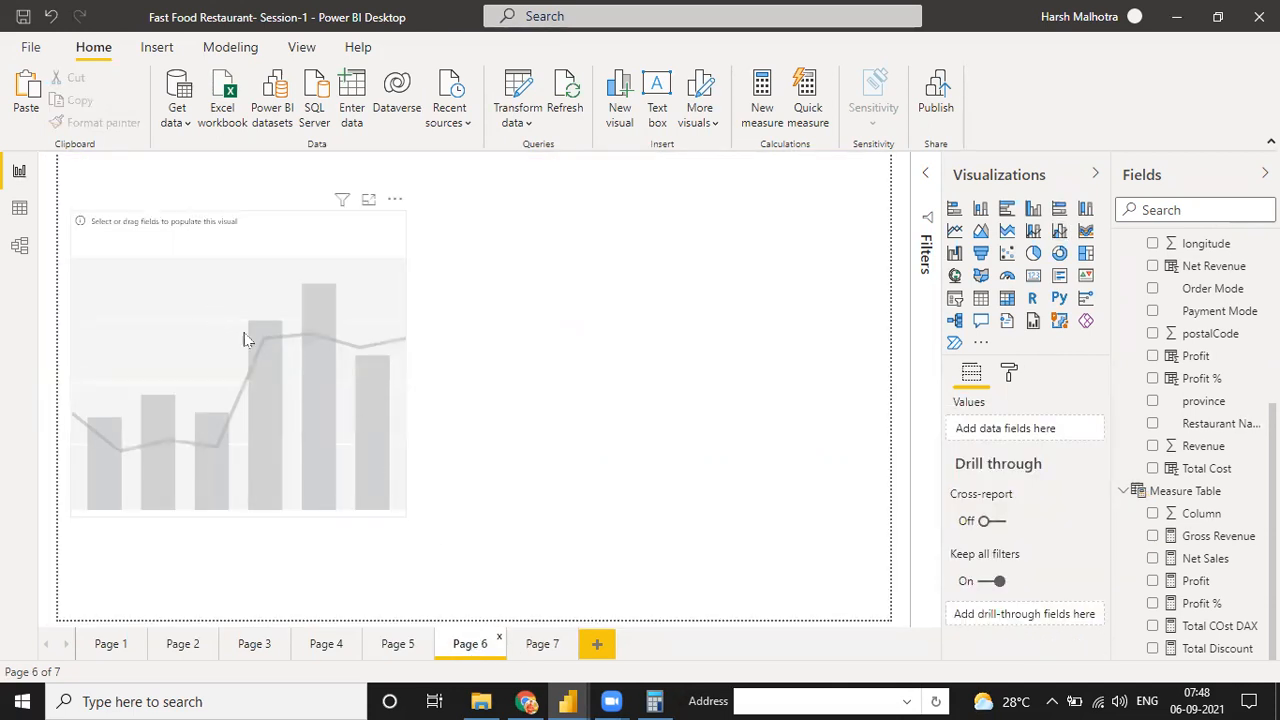
{"action": "left_click", "coordinate": [398, 645]}
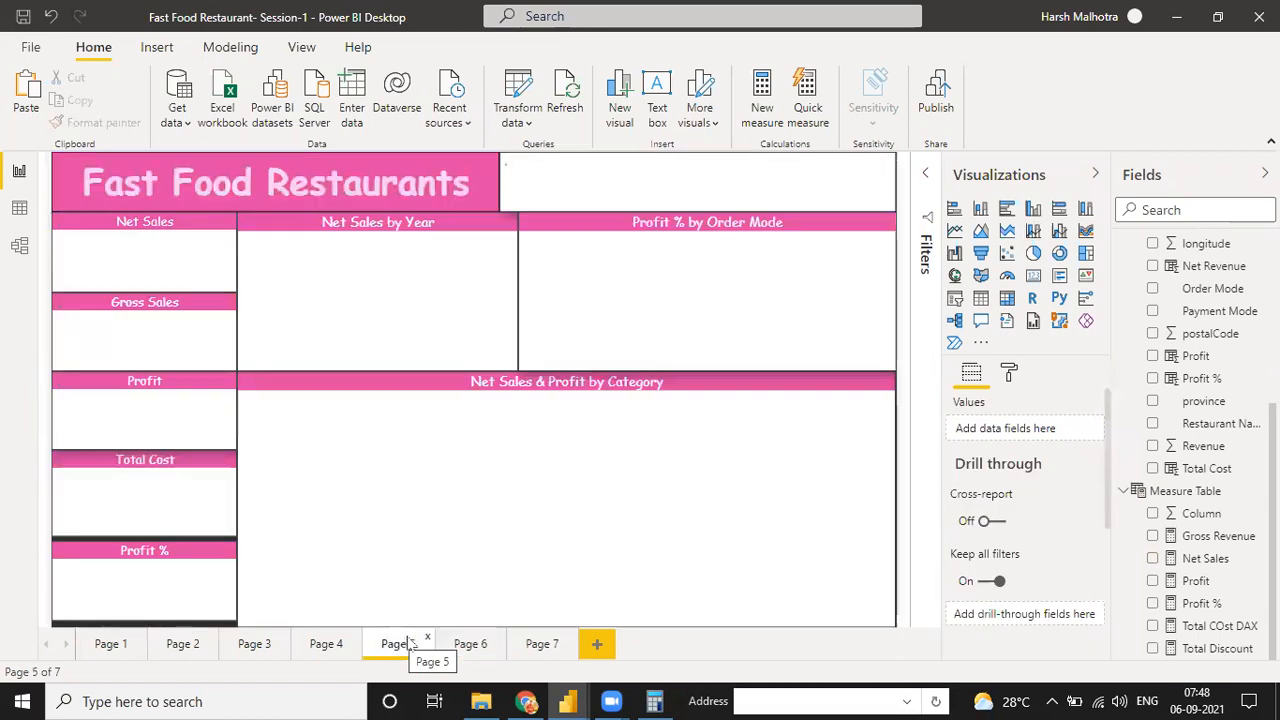
{"action": "left_click", "coordinate": [405, 272]}
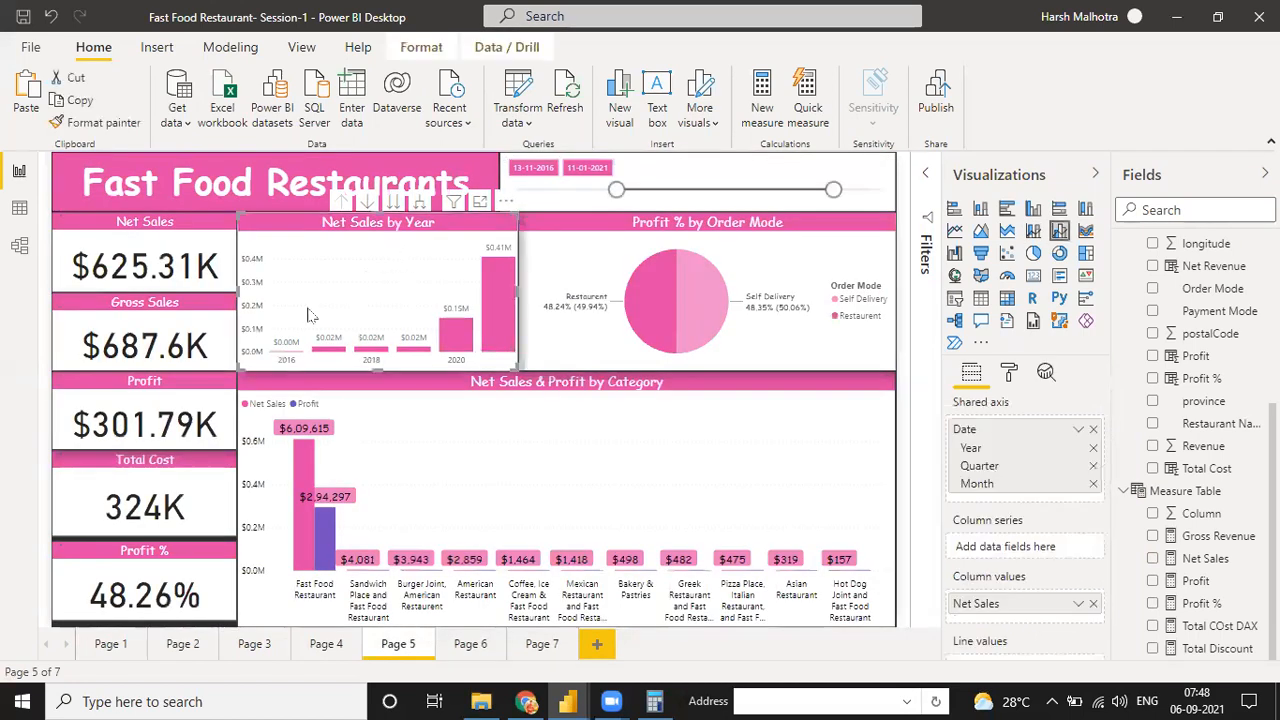
{"action": "left_click", "coordinate": [465, 646]}
{"action": "left_click", "coordinate": [26, 100]}
Move the empty chart away from the pasted Net Sales by Year chart and remove it from Page 6
{"action": "left_click_drag", "start_coordinate": [170, 348], "coordinate": [485, 451]}
{"action": "left_click", "coordinate": [703, 304]}
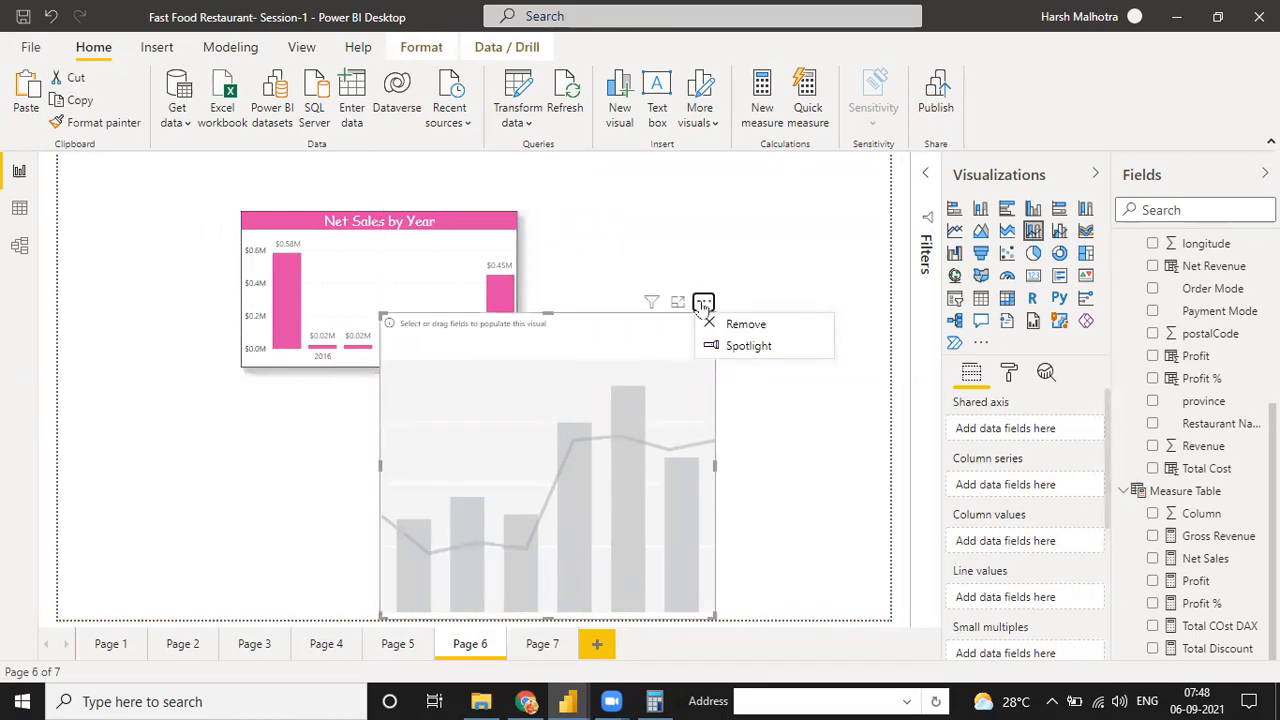
{"action": "left_click", "coordinate": [730, 322]}
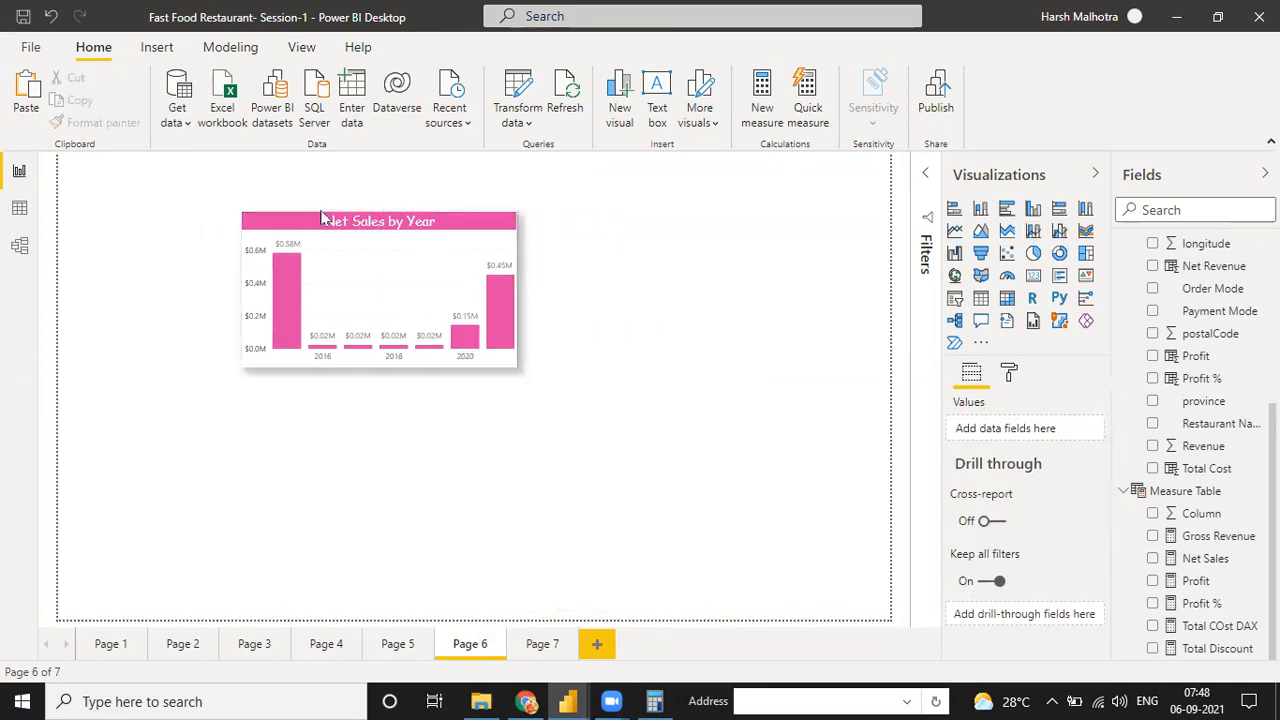
Move the pasted Net Sales by Year chart toward the canvas's upper-left area and enlarge it
{"action": "left_click_drag", "start_coordinate": [413, 250], "coordinate": [308, 223]}
{"action": "left_click_drag", "start_coordinate": [408, 338], "coordinate": [604, 529]}
{"action": "left_click_drag", "start_coordinate": [486, 343], "coordinate": [481, 360]}
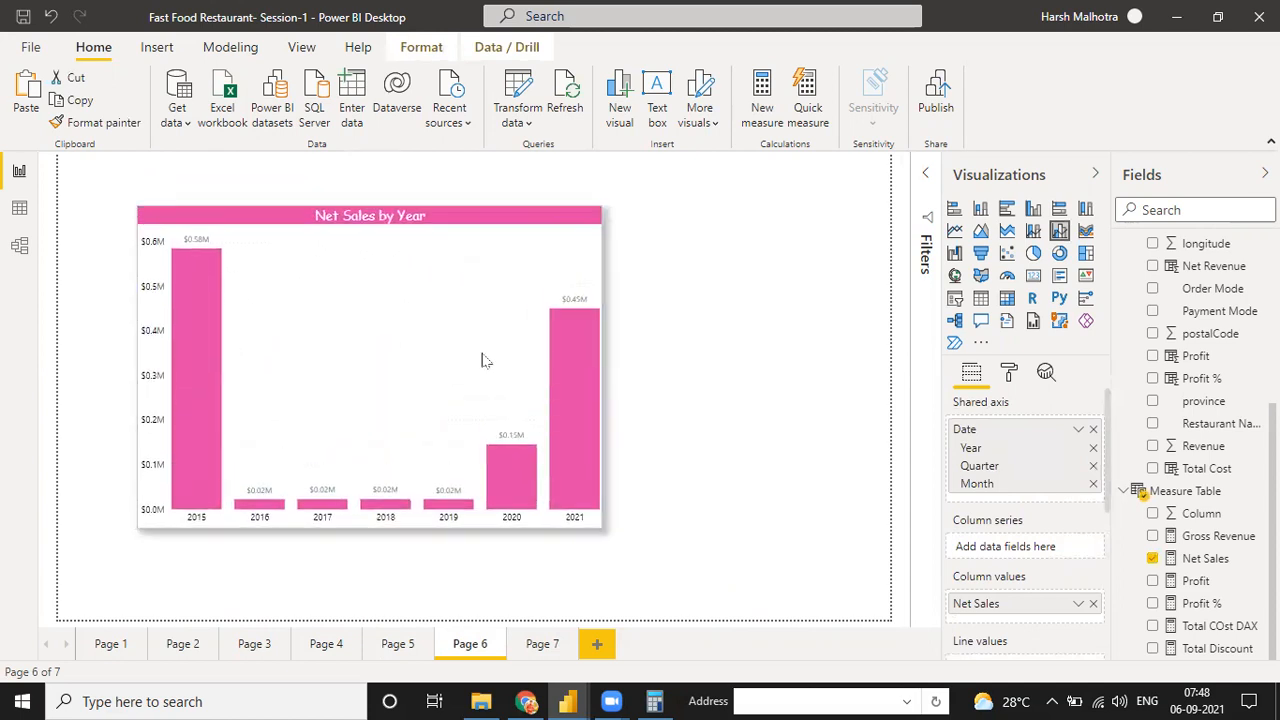
Replace the chart's Net Sales column value with the Profit measure and remove Date from its shared axis
{"action": "left_click", "coordinate": [1093, 429]}
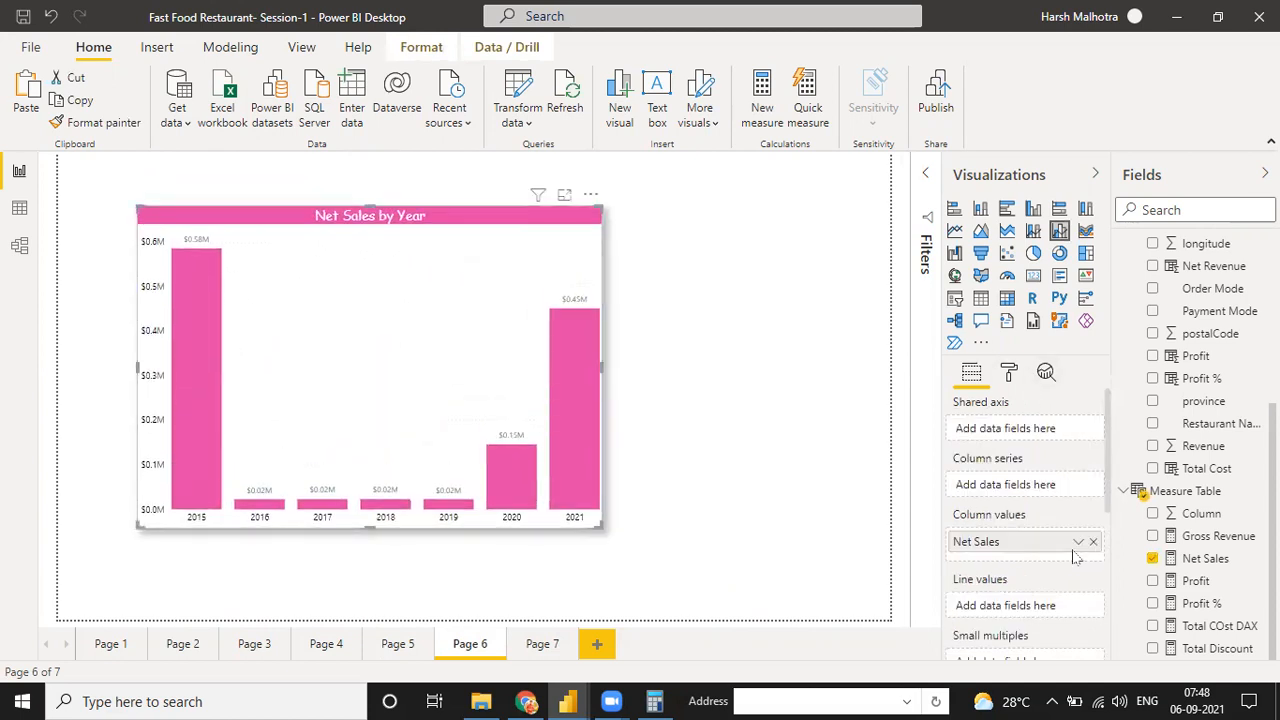
{"action": "left_click", "coordinate": [1093, 543]}
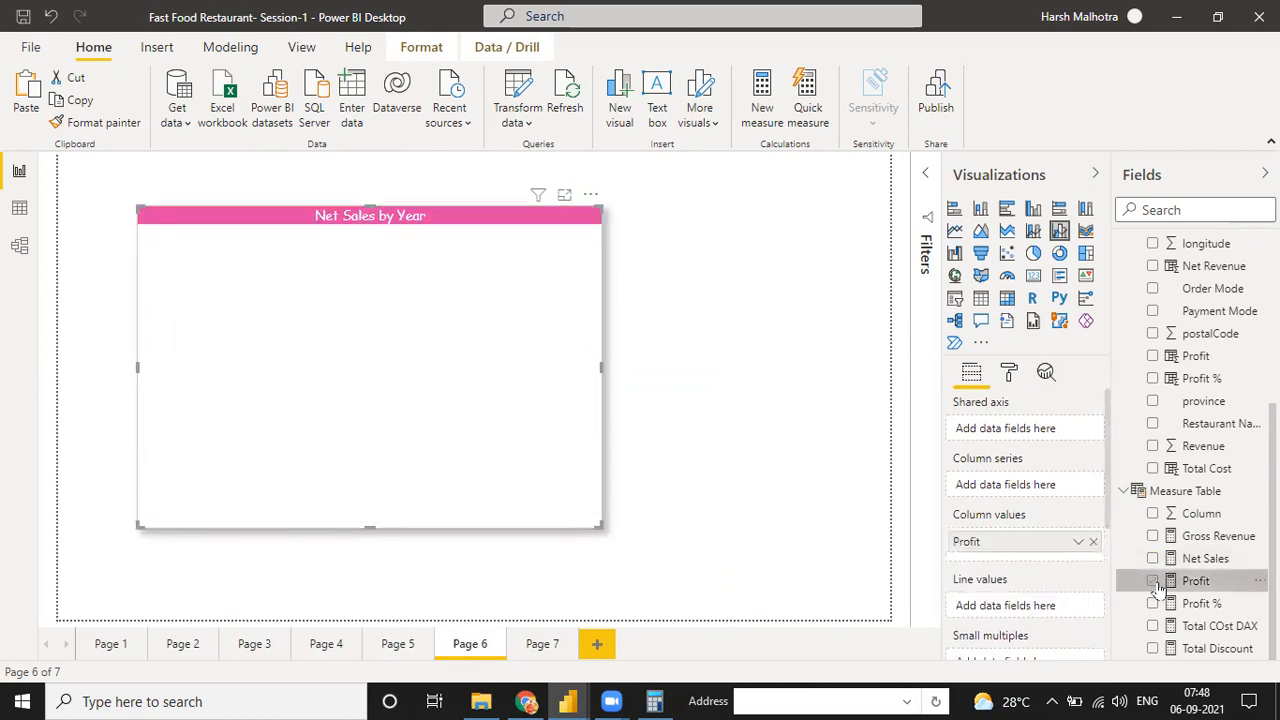
{"action": "left_click", "coordinate": [1153, 581]}
{"action": "mouse_move", "coordinate": [1046, 546]}
{"action": "left_mouse_down"}
{"action": "mouse_move", "coordinate": [1043, 607]}
{"action": "mouse_move", "coordinate": [1047, 559]}
{"action": "left_mouse_up"}
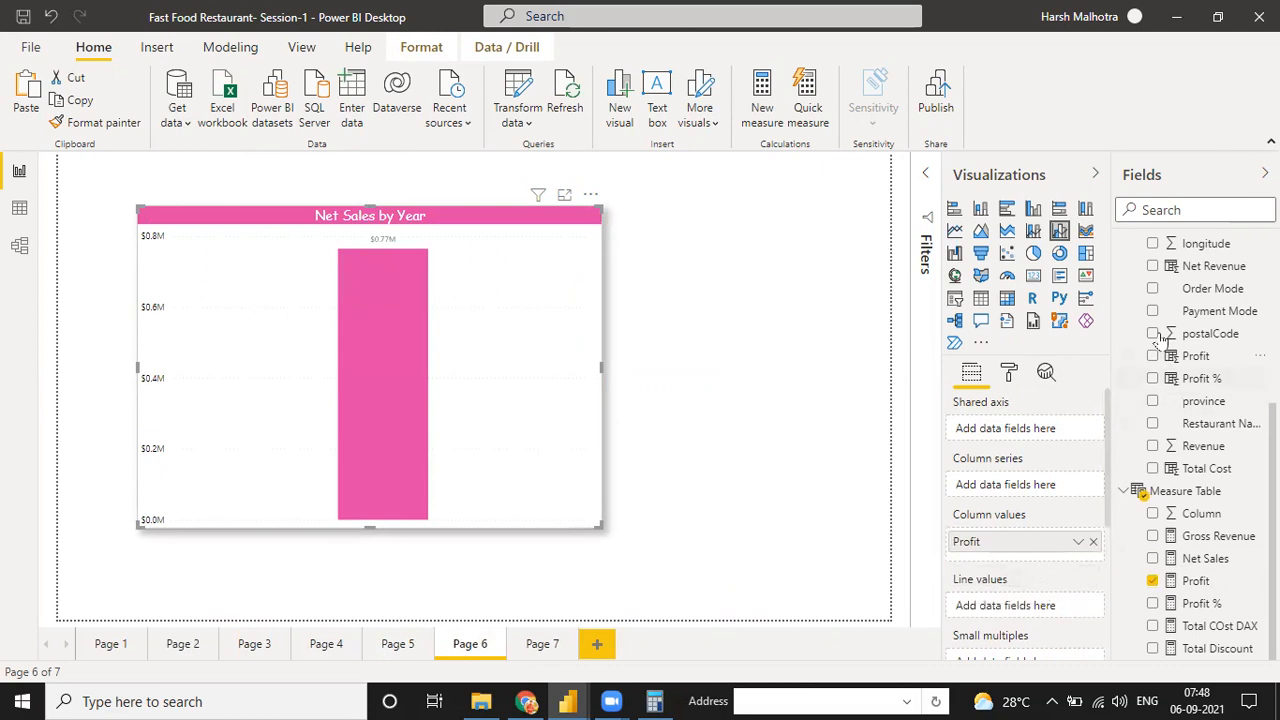
Check the city column in the restaurant data table, then add city to the chart's shared axis
{"action": "scroll", "coordinate": [1165, 343], "scroll_direction": "up", "scroll_amount": 5}
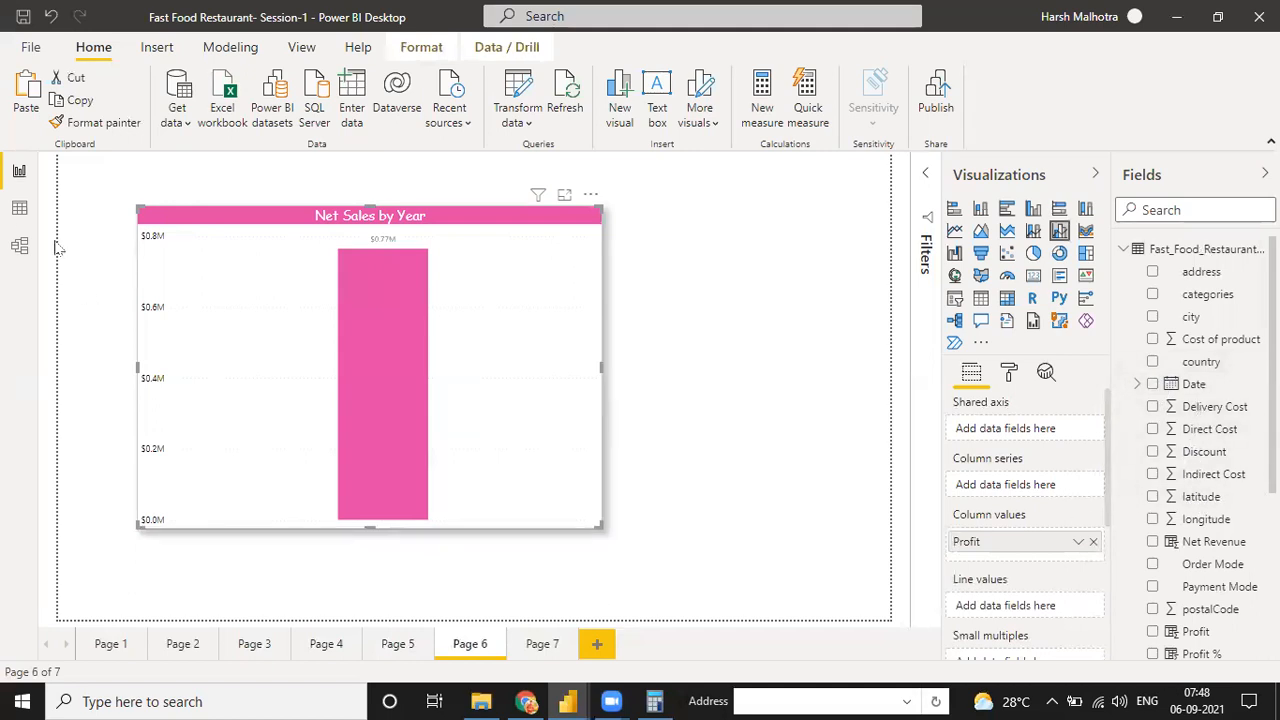
{"action": "left_click", "coordinate": [19, 207]}
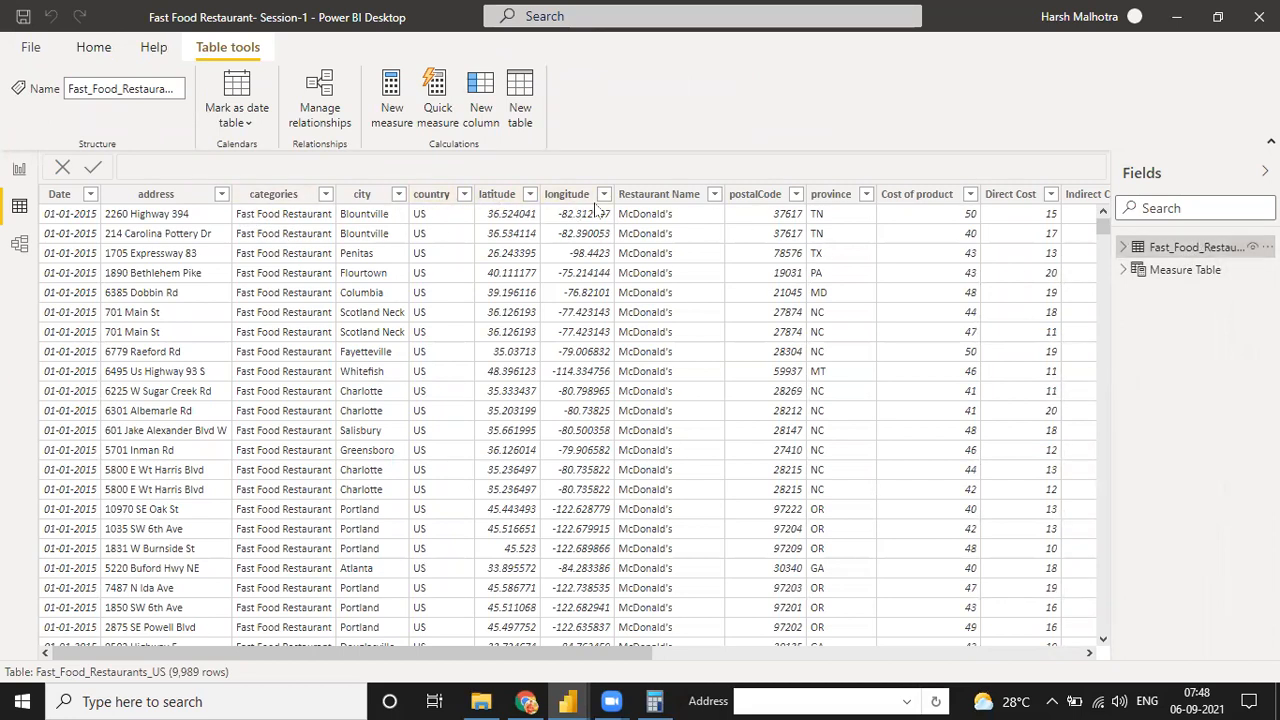
{"action": "left_click", "coordinate": [386, 194]}
{"action": "left_click", "coordinate": [68, 194]}
{"action": "left_click", "coordinate": [19, 170]}
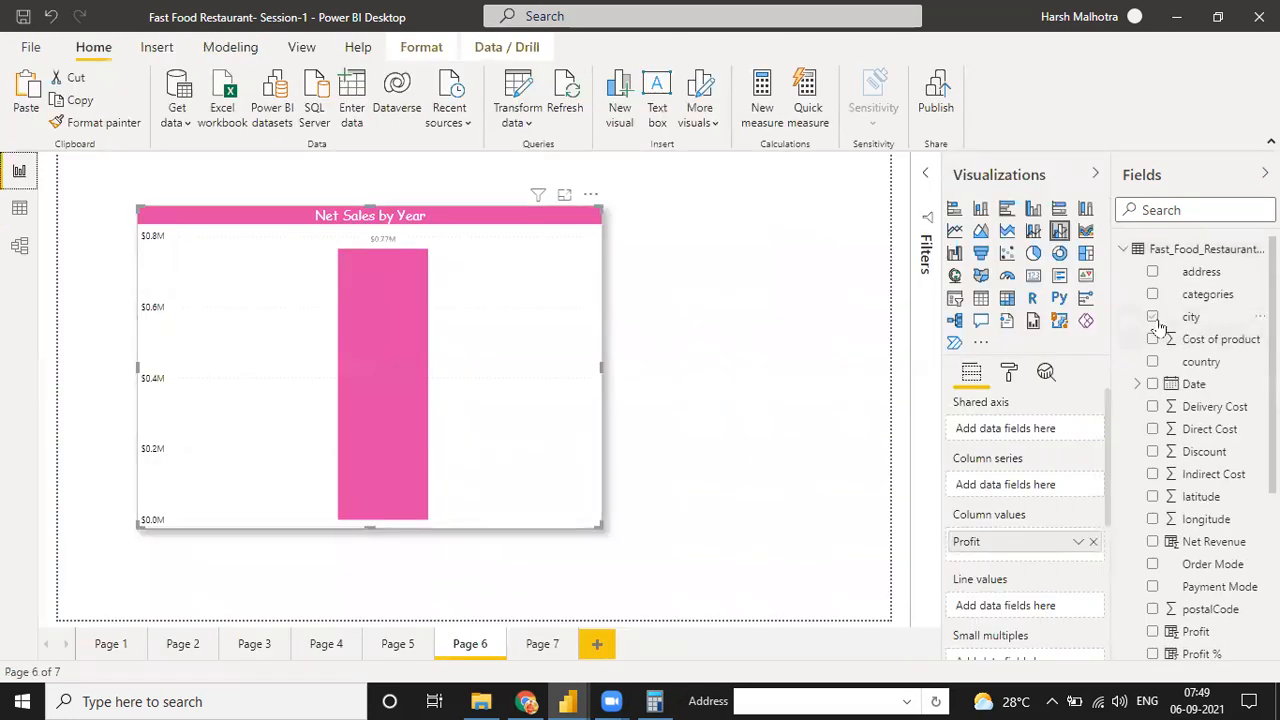
{"action": "left_click", "coordinate": [1153, 317]}
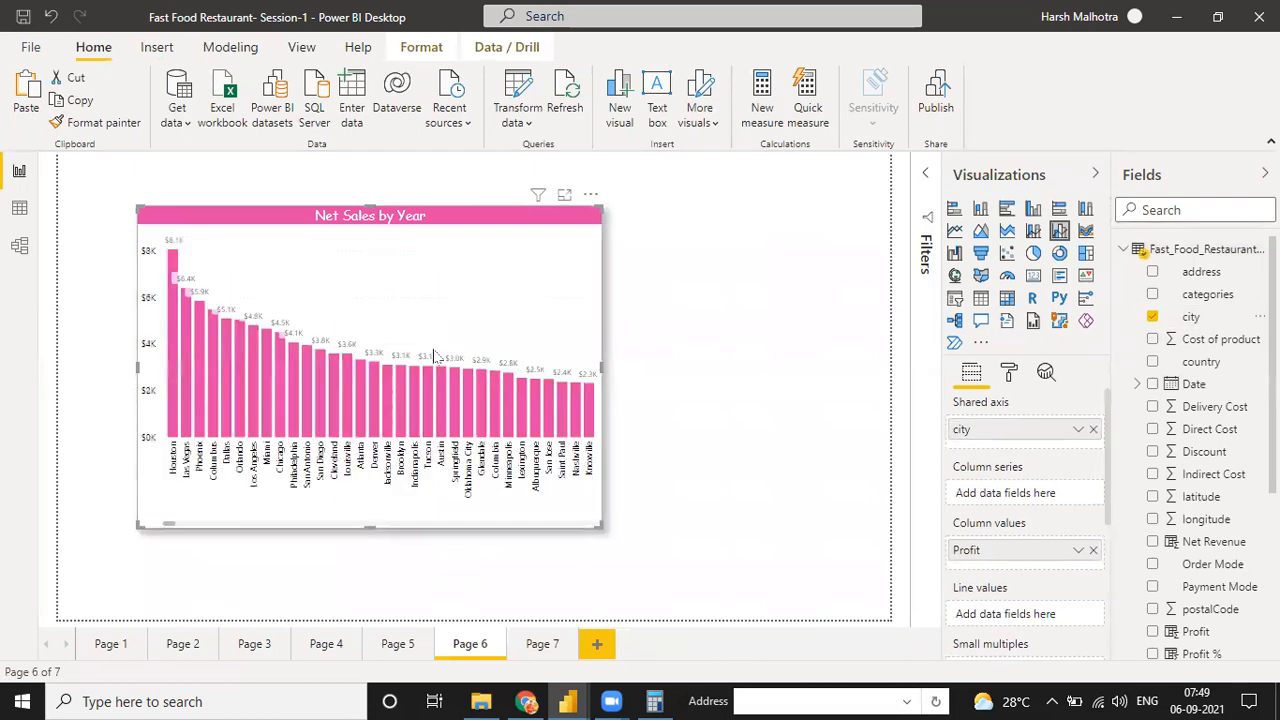
Stretch the profit-by-city chart across nearly the full canvas width and extend it down toward the canvas's lower edge
{"action": "left_click_drag", "start_coordinate": [601, 527], "coordinate": [870, 532]}
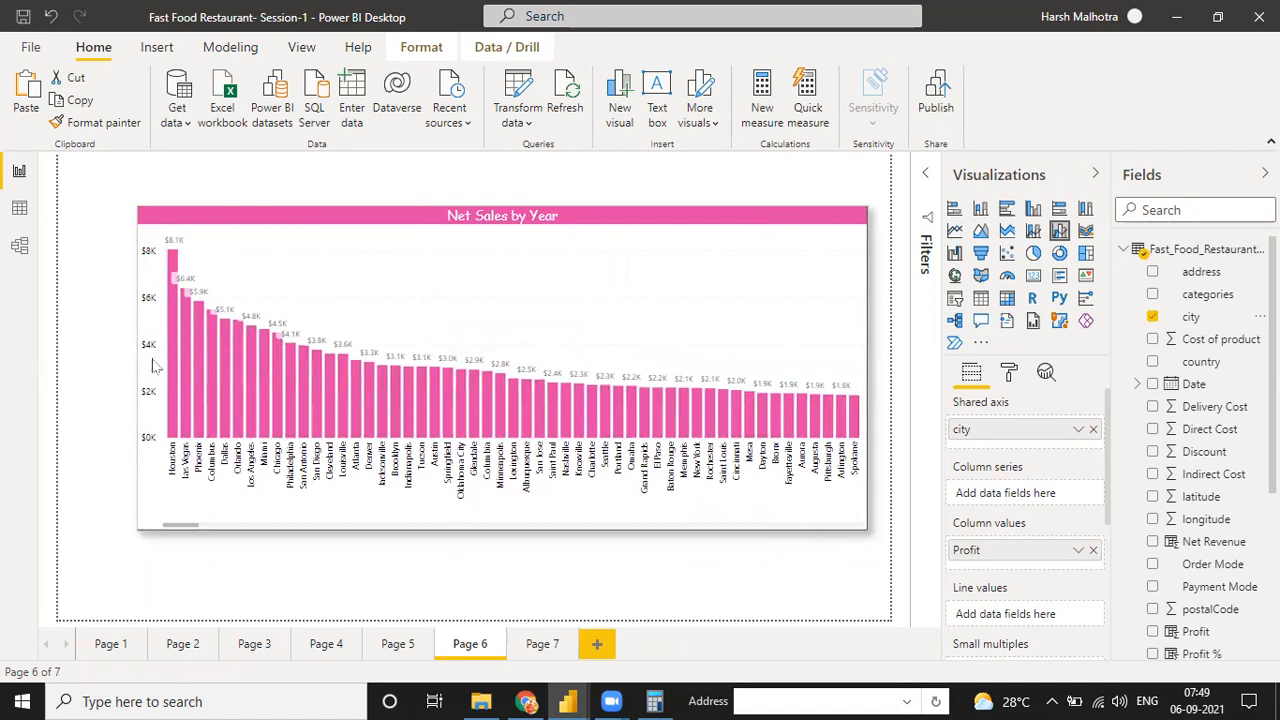
{"action": "left_click_drag", "start_coordinate": [120, 374], "coordinate": [70, 372]}
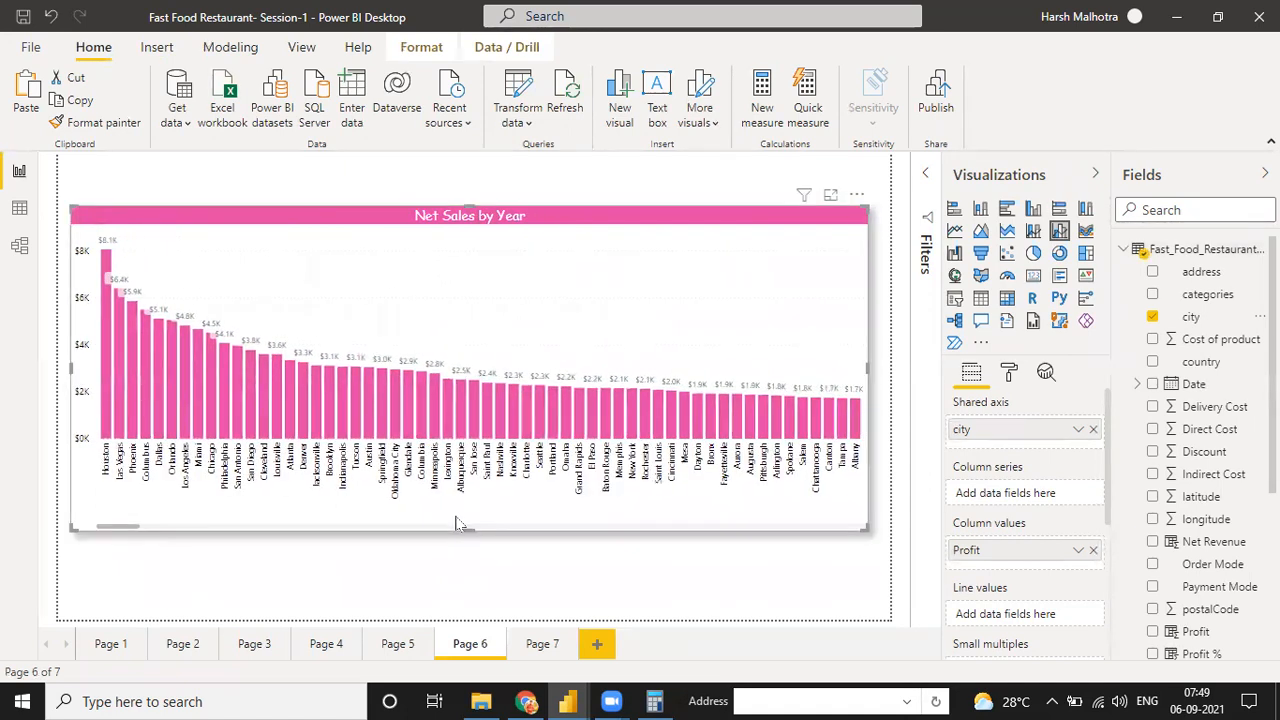
{"action": "left_click_drag", "start_coordinate": [469, 530], "coordinate": [464, 563]}
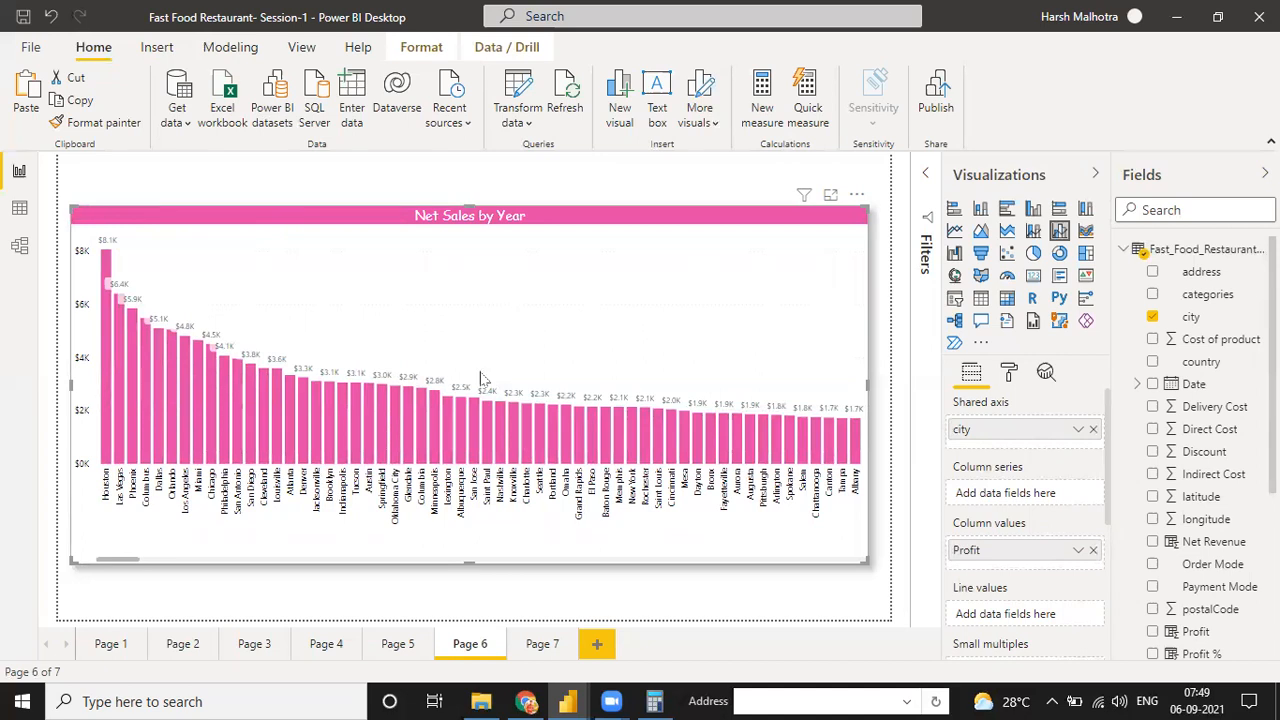
{"action": "left_click_drag", "start_coordinate": [477, 597], "coordinate": [471, 600]}
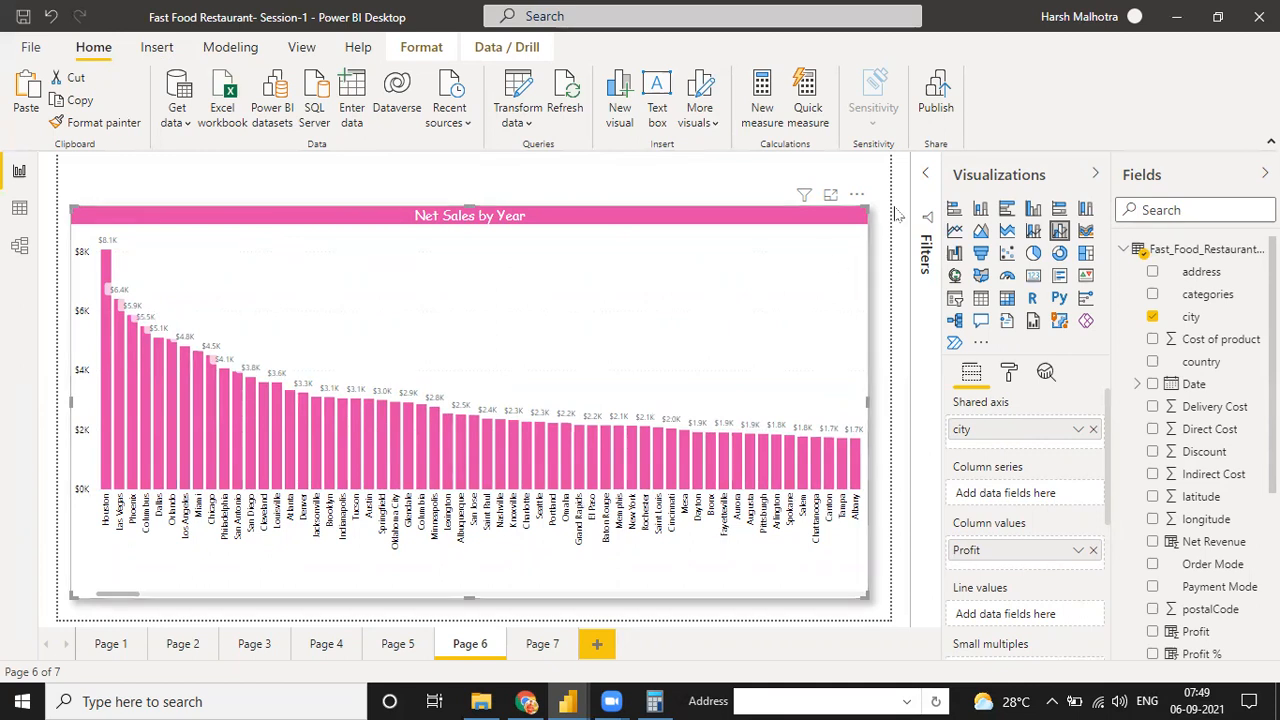
Apply a Top N filter on city that shows the top 10 items by the Profit measure
{"action": "left_click", "coordinate": [927, 177]}
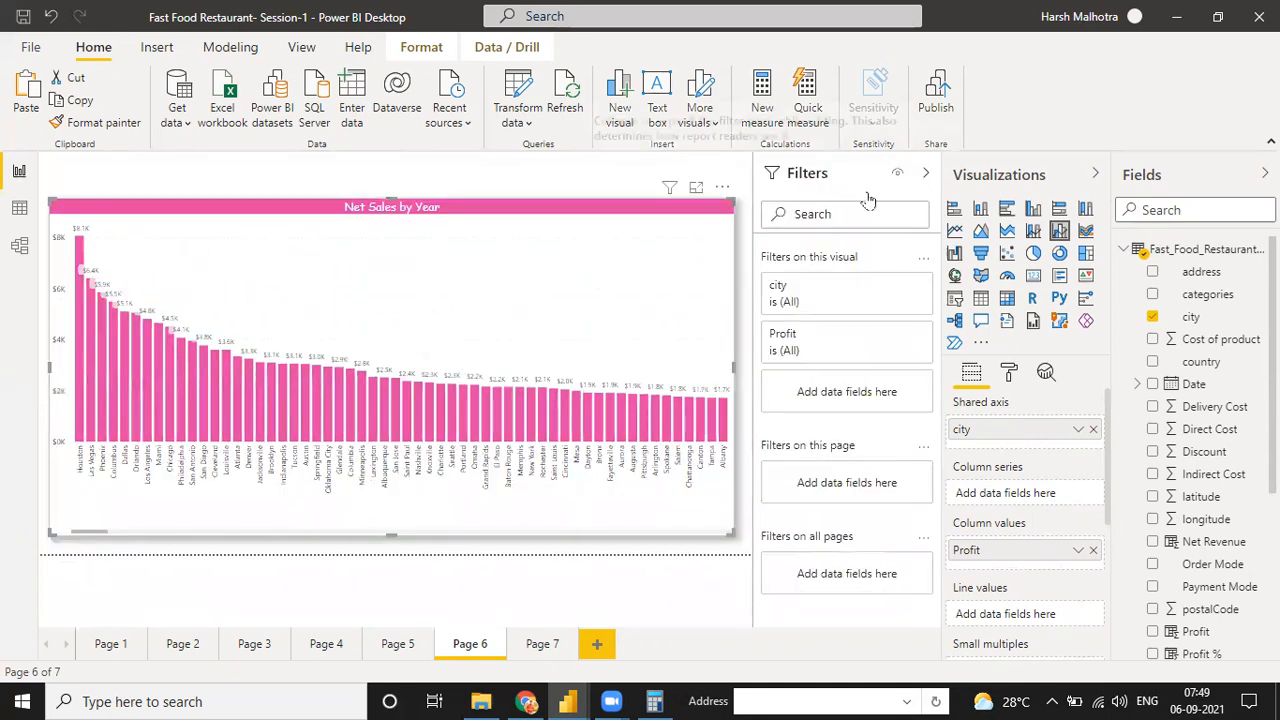
{"action": "left_click", "coordinate": [895, 288]}
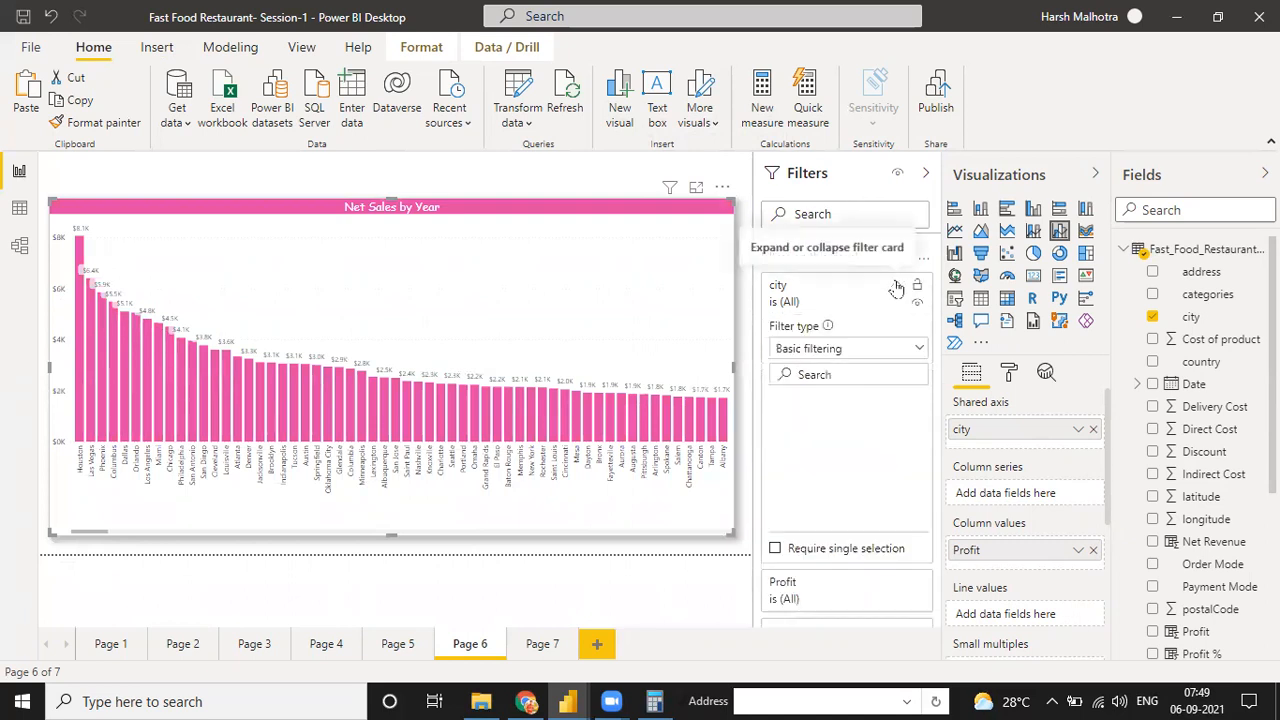
{"action": "left_click", "coordinate": [838, 348]}
{"action": "left_click", "coordinate": [813, 418]}
{"action": "left_click", "coordinate": [870, 397]}
{"action": "type", "text": "10"}
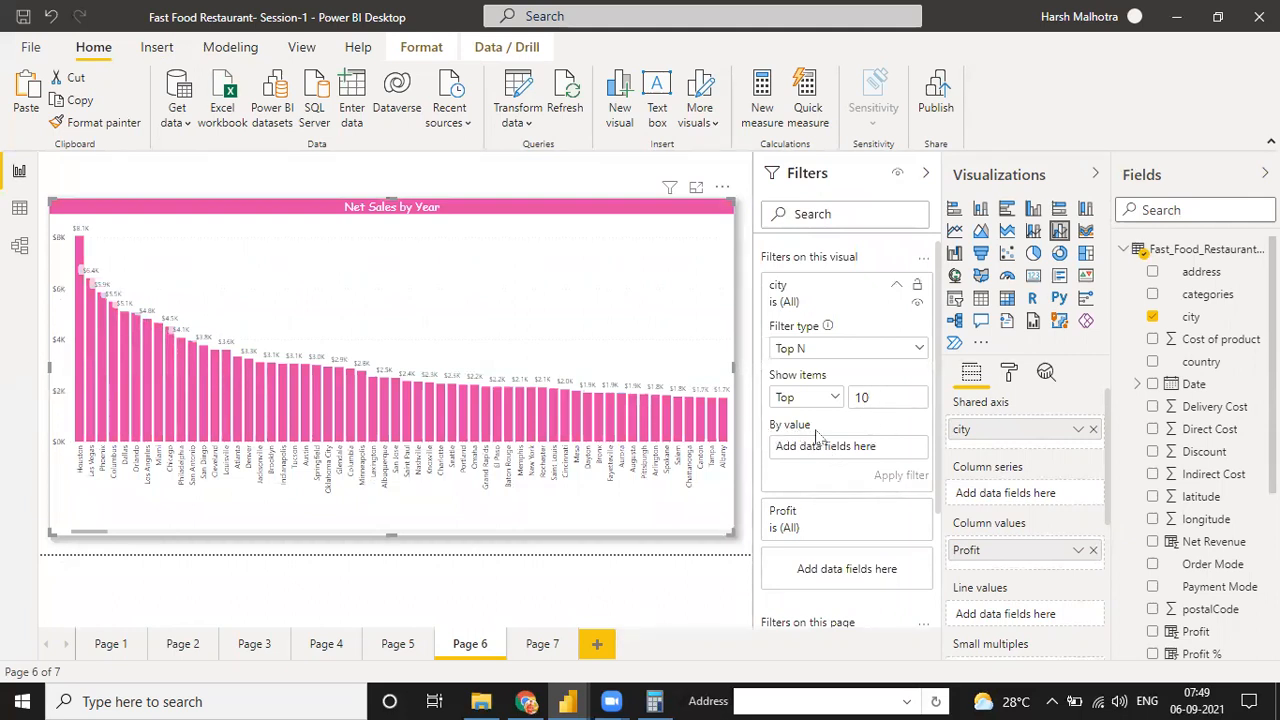
{"action": "left_click", "coordinate": [1124, 250]}
{"action": "left_click_drag", "start_coordinate": [1190, 361], "coordinate": [862, 455]}
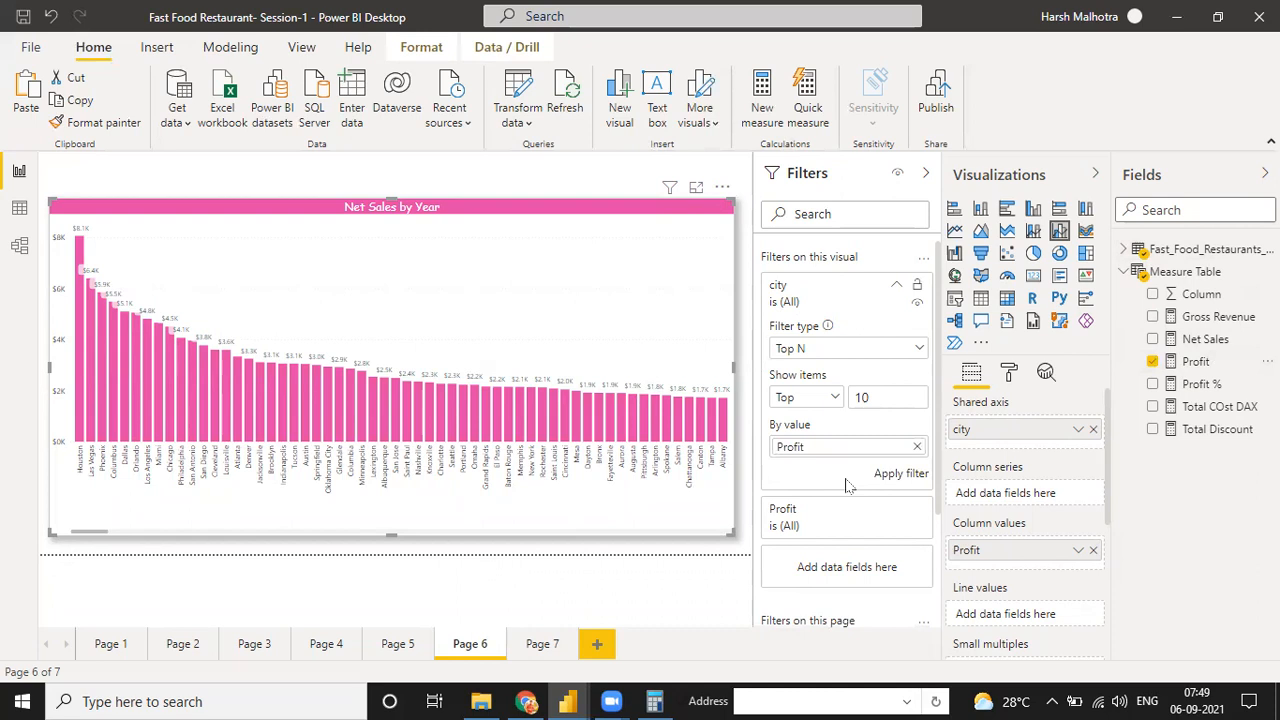
{"action": "left_click", "coordinate": [901, 478]}
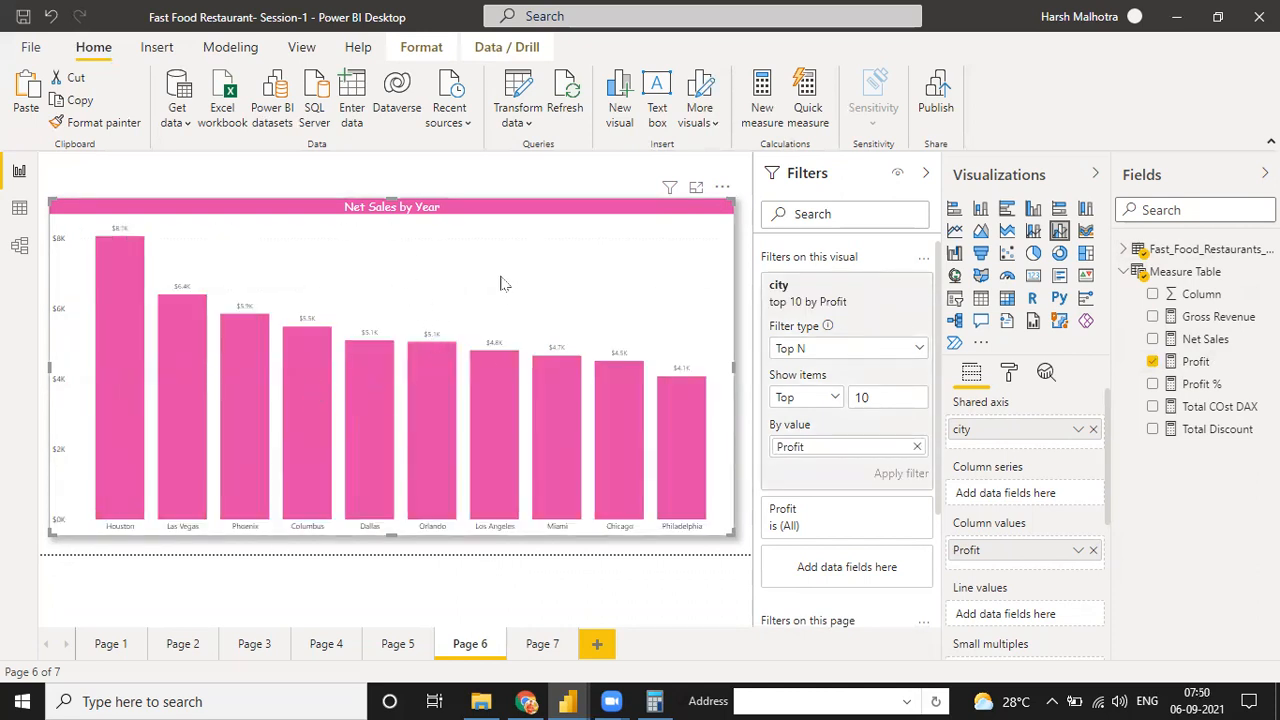
Change the chart's title text to "Top 10 City by Profit"
{"action": "left_click", "coordinate": [1010, 373]}
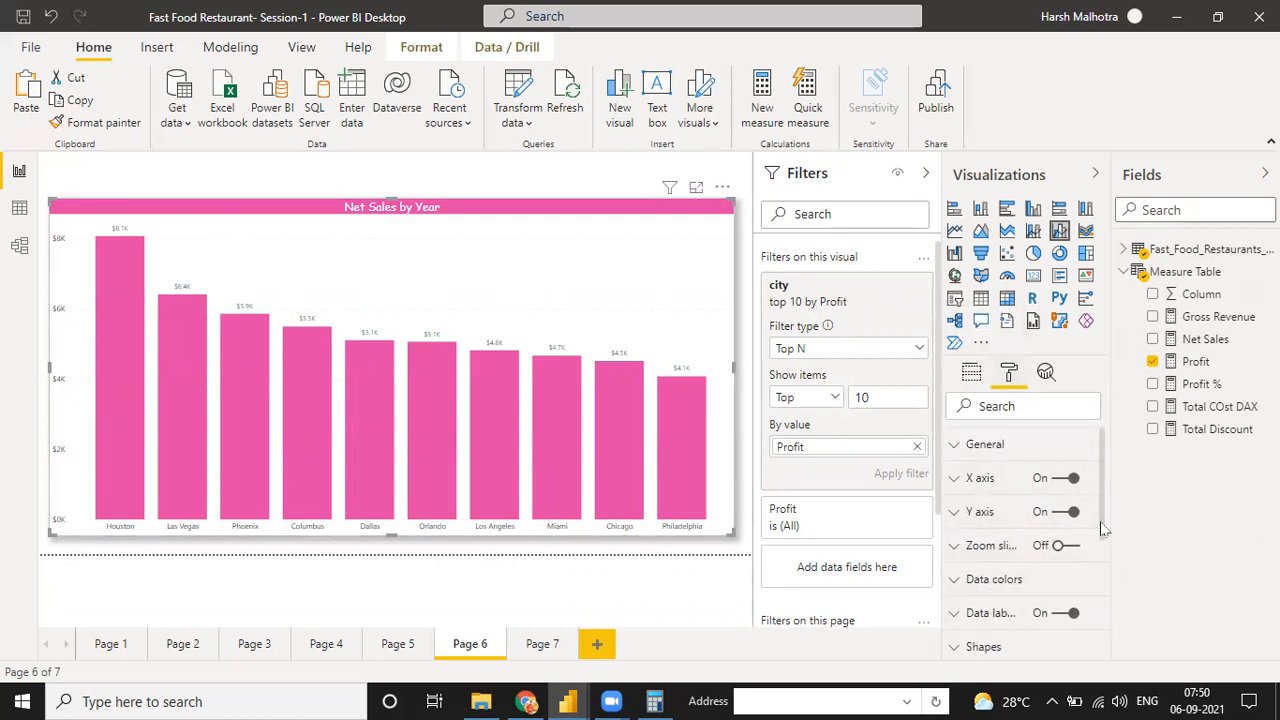
{"action": "scroll", "coordinate": [1085, 553], "scroll_direction": "down", "scroll_amount": 3}
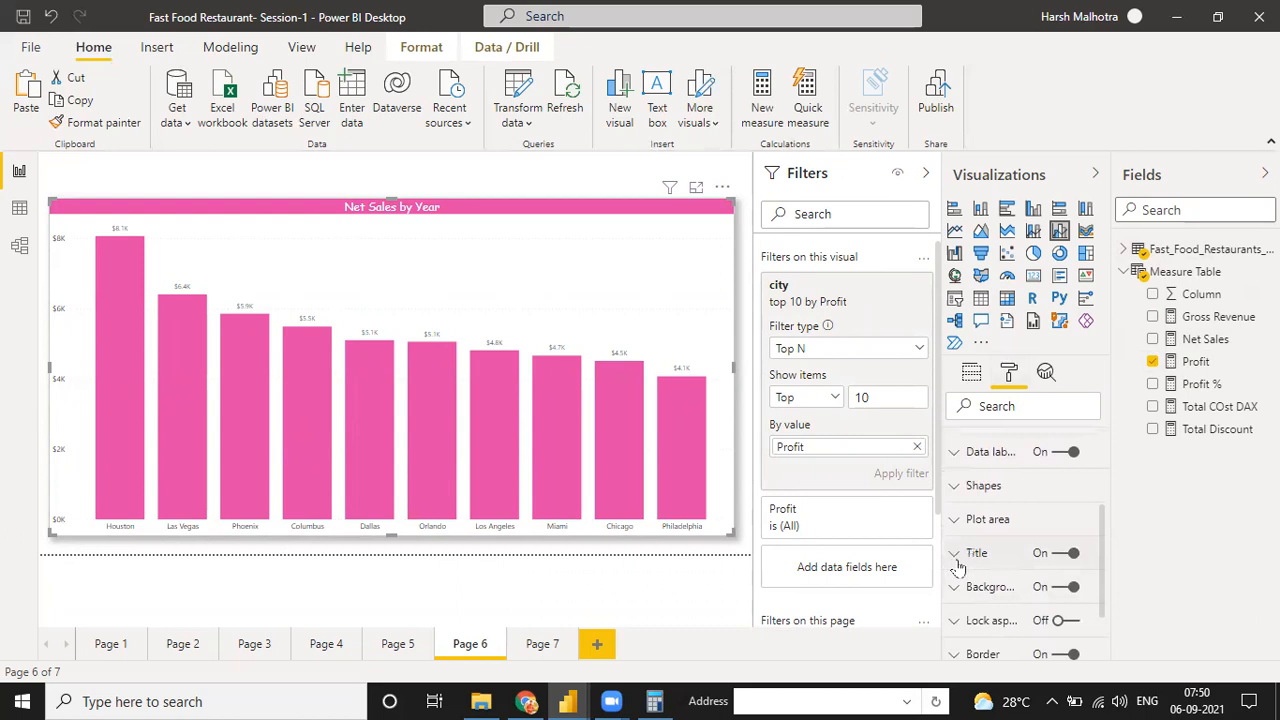
{"action": "left_click", "coordinate": [956, 557]}
{"action": "triple_click", "coordinate": [1005, 607]}
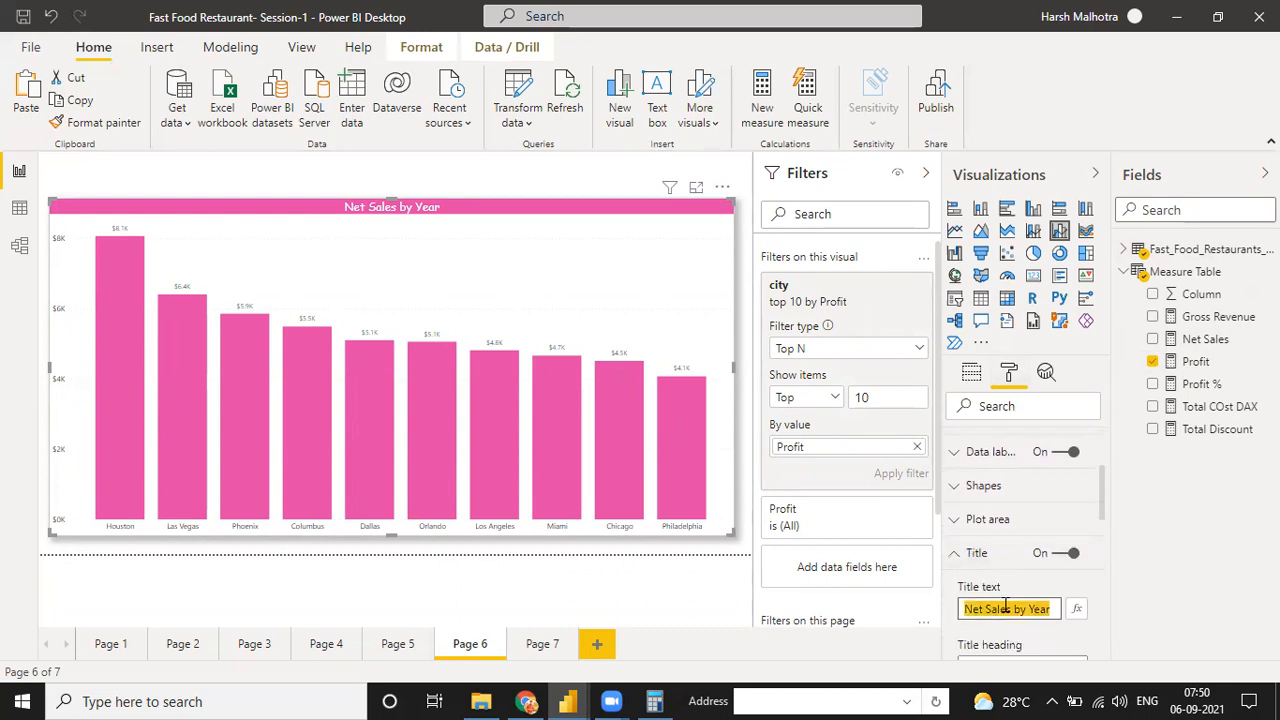
{"action": "type", "text": "Top 10 C"}
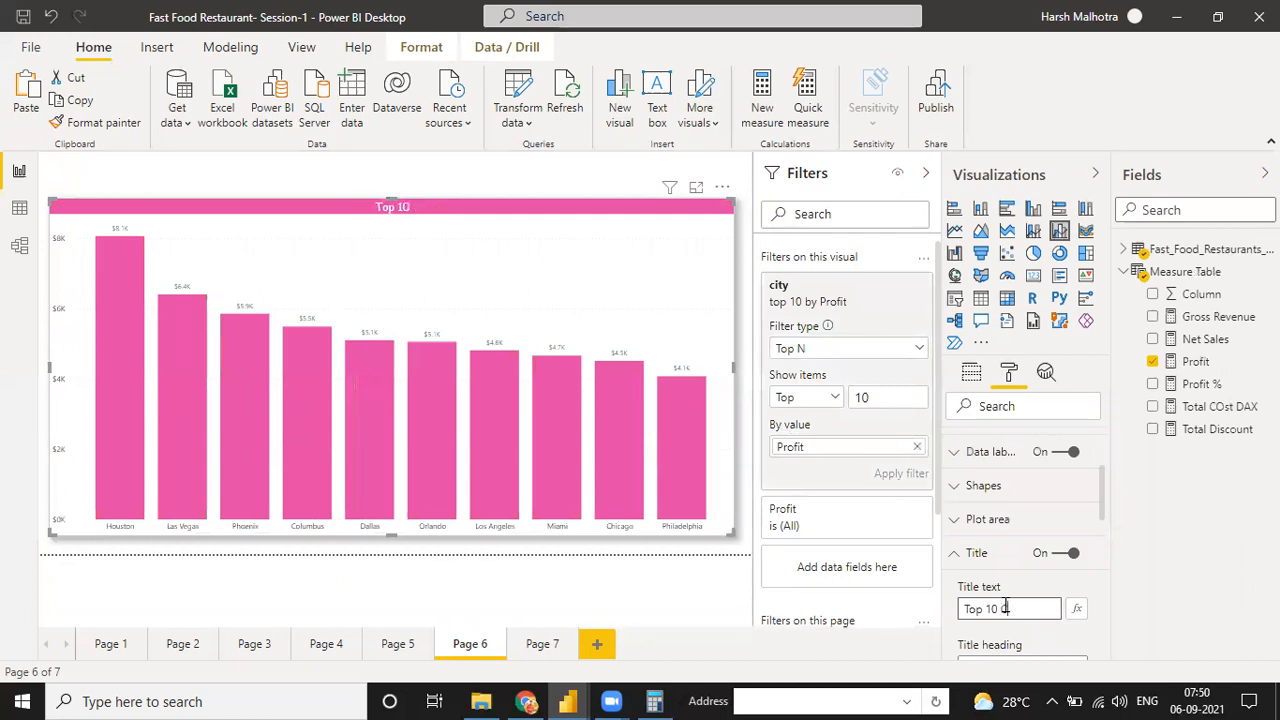
{"action": "type", "text": "ity by Profit"}
{"action": "left_click", "coordinate": [588, 310]}
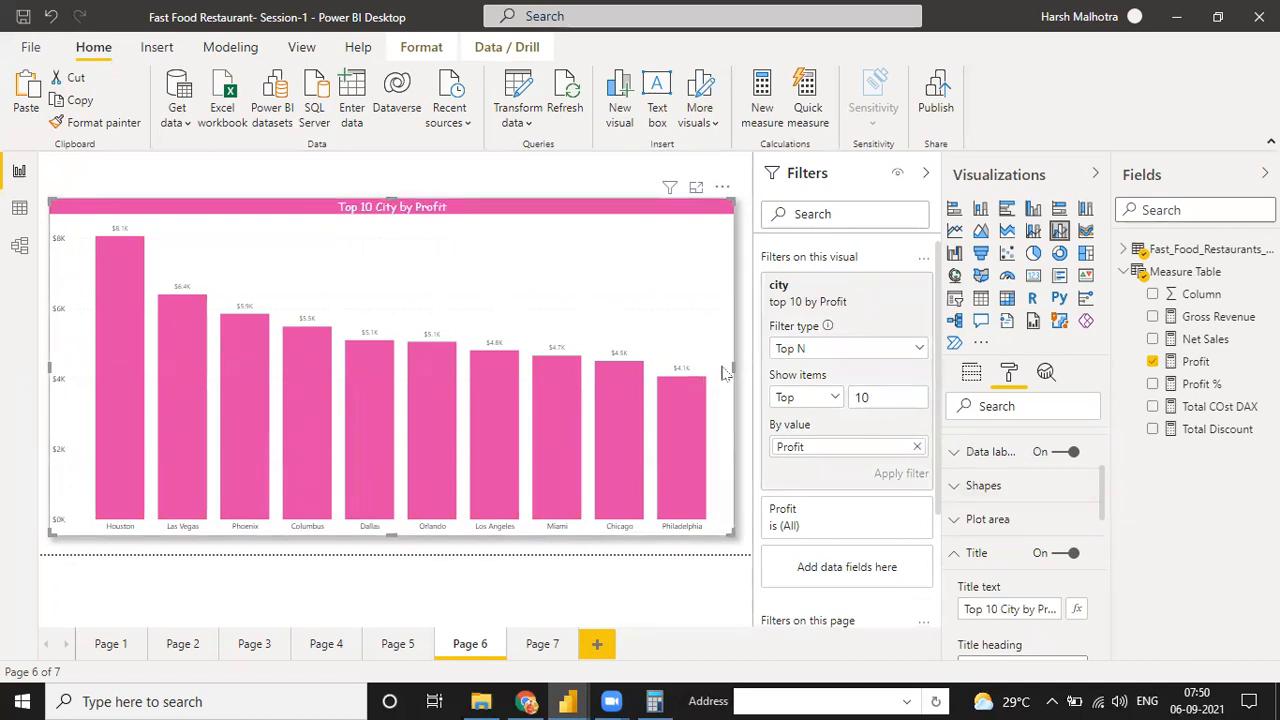
Shrink the Top 10 City by Profit chart to under half the canvas width and place it in the canvas's upper-left corner
{"action": "left_click_drag", "start_coordinate": [703, 377], "coordinate": [357, 365]}
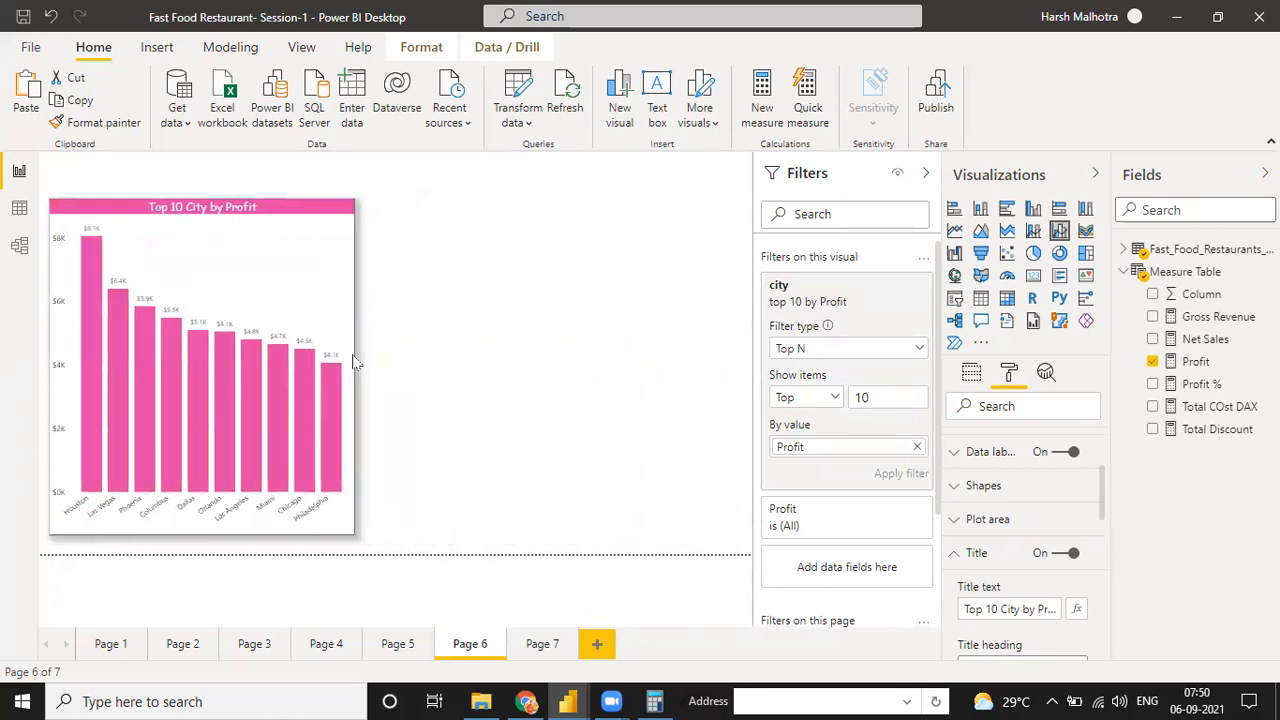
{"action": "mouse_move", "coordinate": [202, 200]}
{"action": "left_mouse_down"}
{"action": "mouse_move", "coordinate": [199, 322]}
{"action": "mouse_move", "coordinate": [187, 180]}
{"action": "left_mouse_up"}
{"action": "left_click_drag", "start_coordinate": [190, 364], "coordinate": [193, 356]}
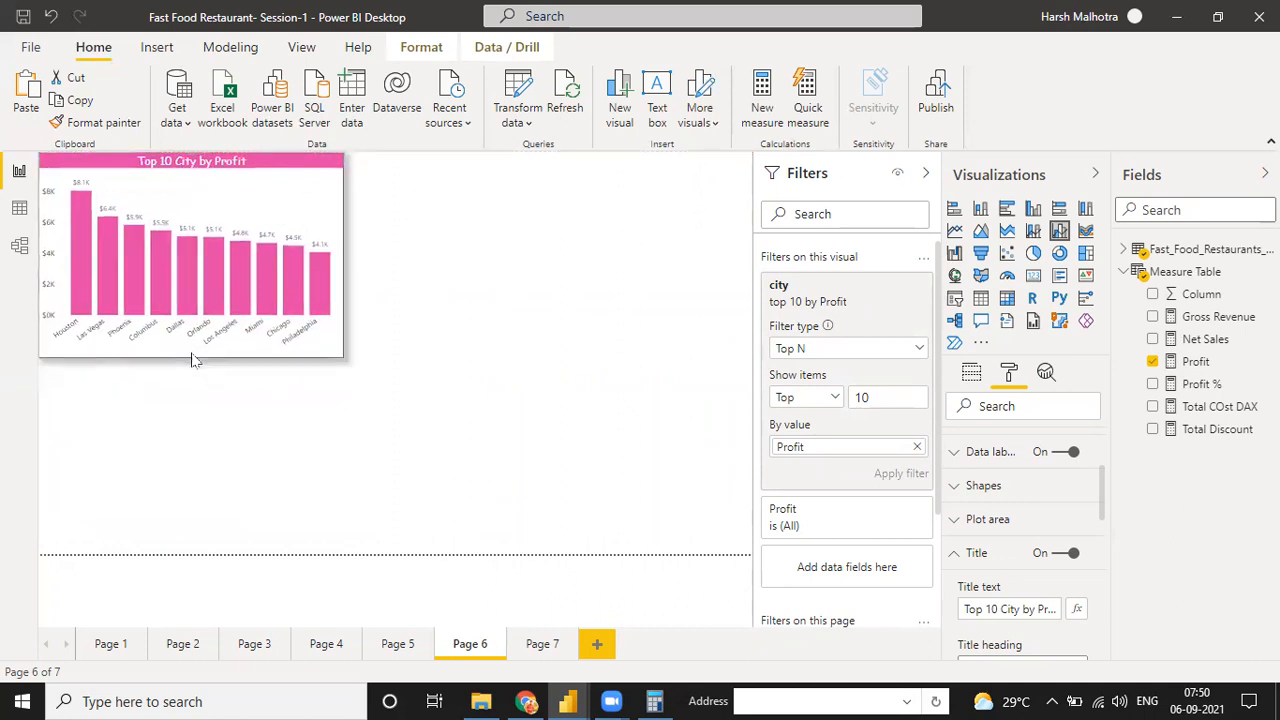
{"action": "left_click_drag", "start_coordinate": [343, 259], "coordinate": [362, 262]}
Copy the Top 10 City by Profit chart and paste a duplicate onto Page 6
{"action": "left_click", "coordinate": [295, 194]}
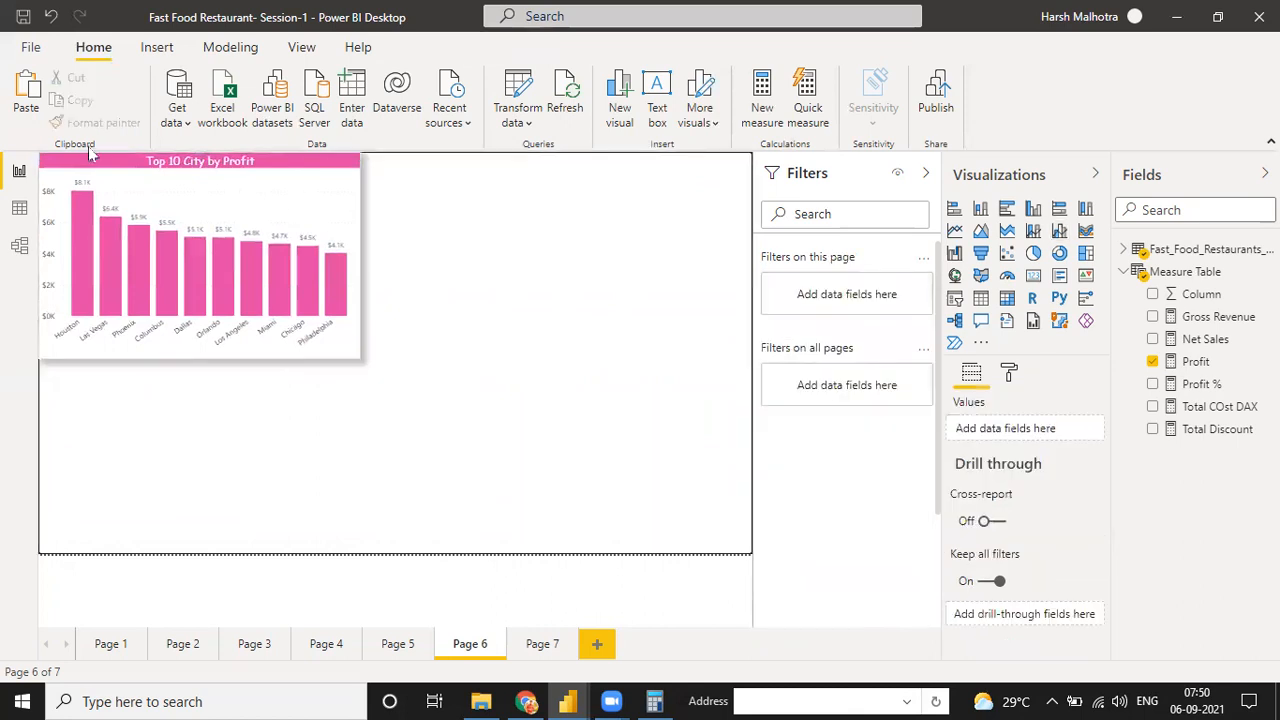
{"action": "left_click", "coordinate": [67, 100]}
{"action": "left_click", "coordinate": [28, 90]}
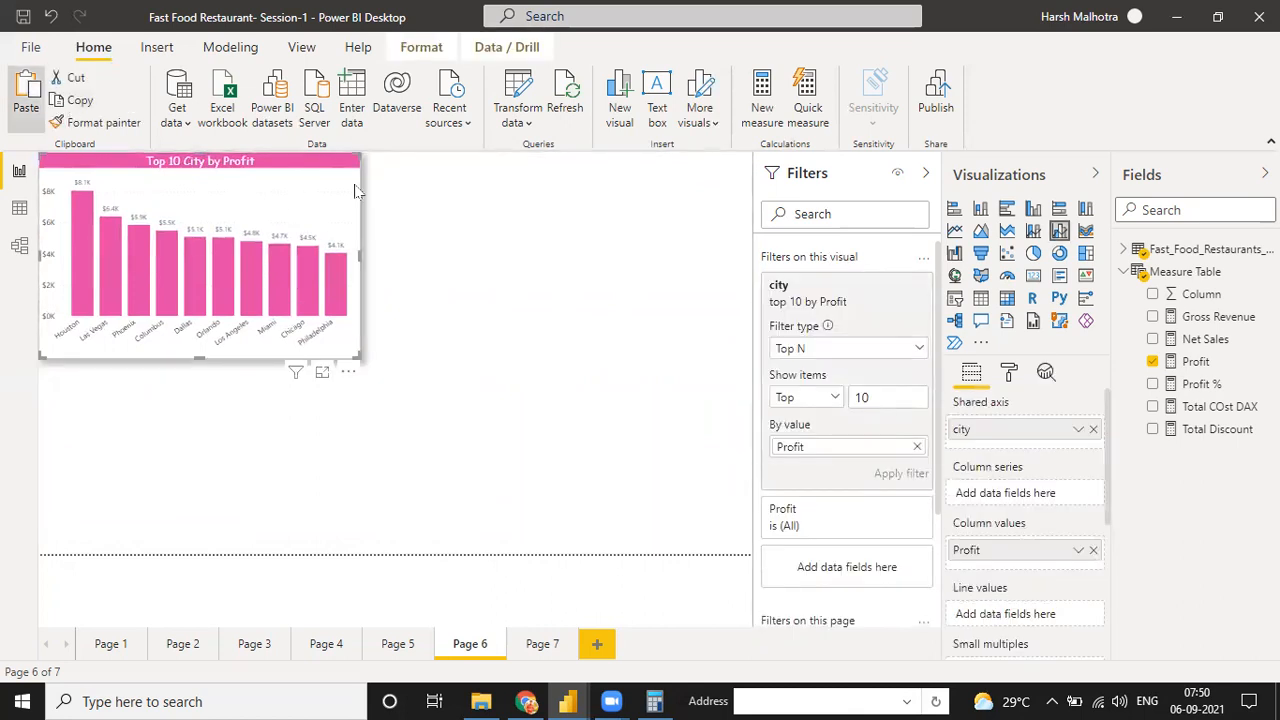
Move the duplicate chart to the canvas's upper-right corner and remove city from its shared axis and its visual filters
{"action": "left_click_drag", "start_coordinate": [365, 202], "coordinate": [731, 234]}
{"action": "left_click_drag", "start_coordinate": [690, 284], "coordinate": [691, 285]}
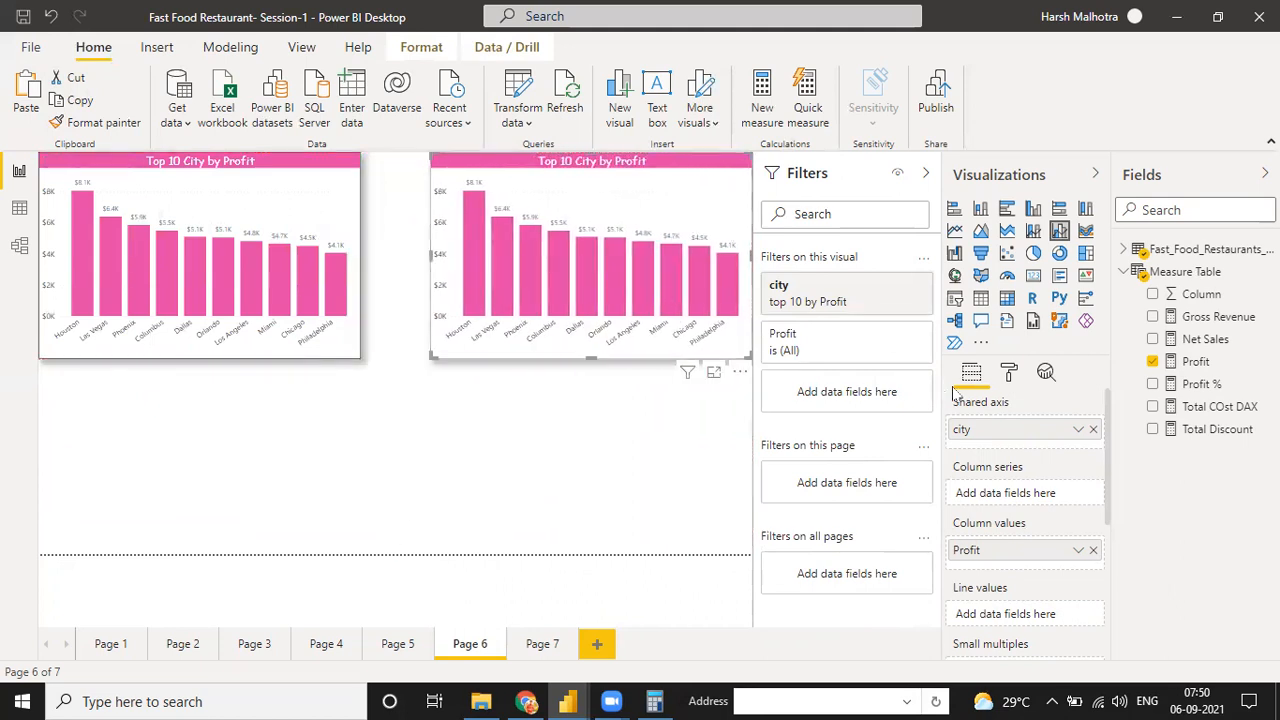
{"action": "left_click", "coordinate": [1093, 430]}
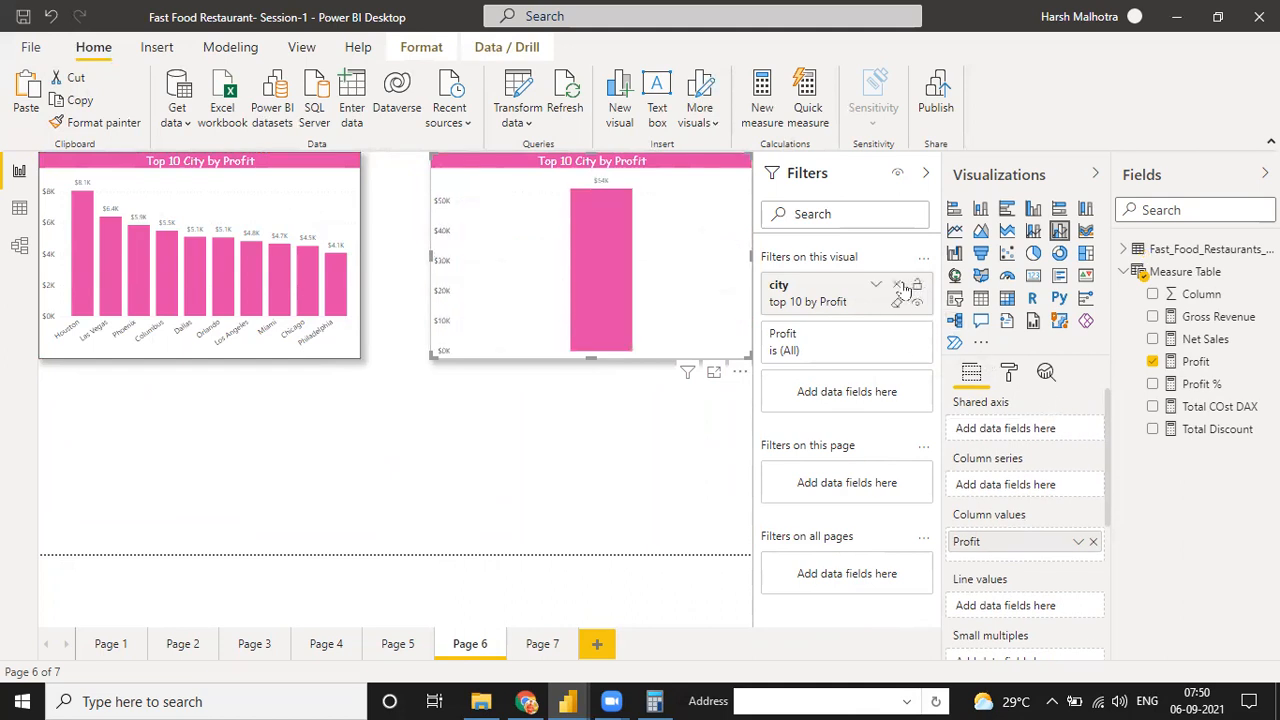
{"action": "left_click", "coordinate": [898, 286]}
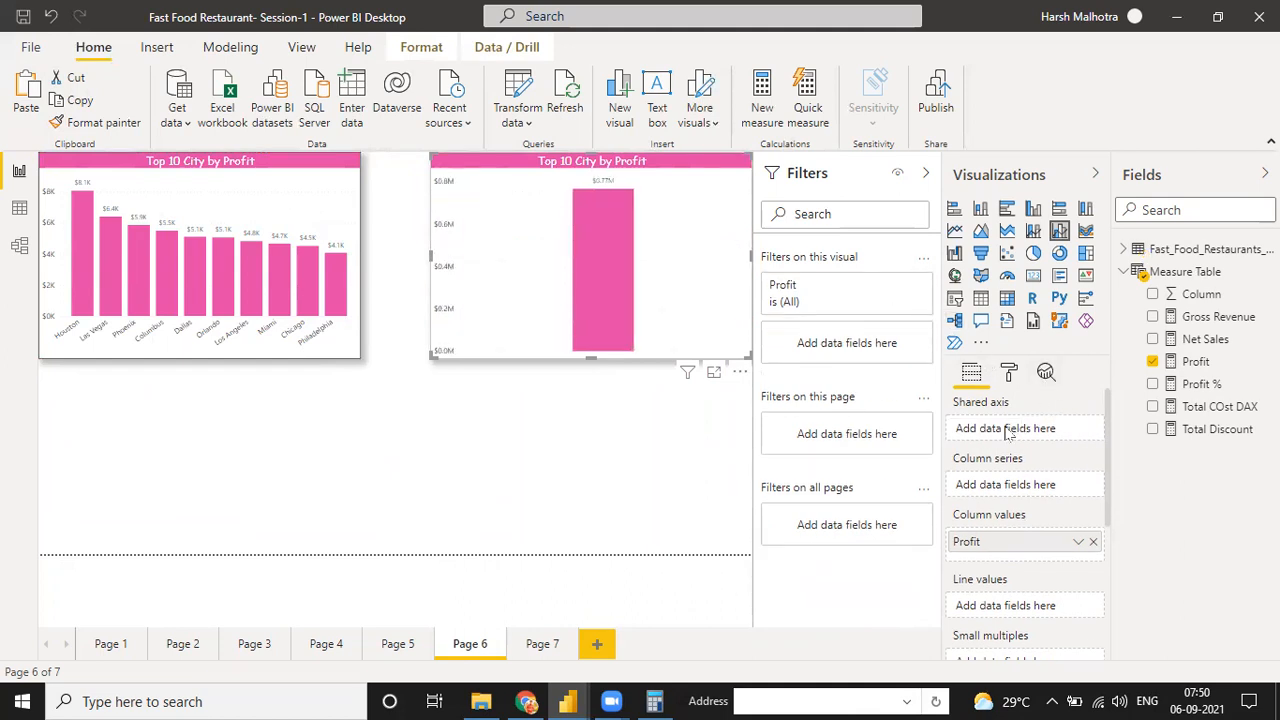
Add Restaurant Name from the Fast_Food_Restaurants table to the duplicate chart's shared axis
{"action": "left_click", "coordinate": [1123, 249]}
{"action": "scroll", "coordinate": [1217, 569], "scroll_direction": "down", "scroll_amount": 5}
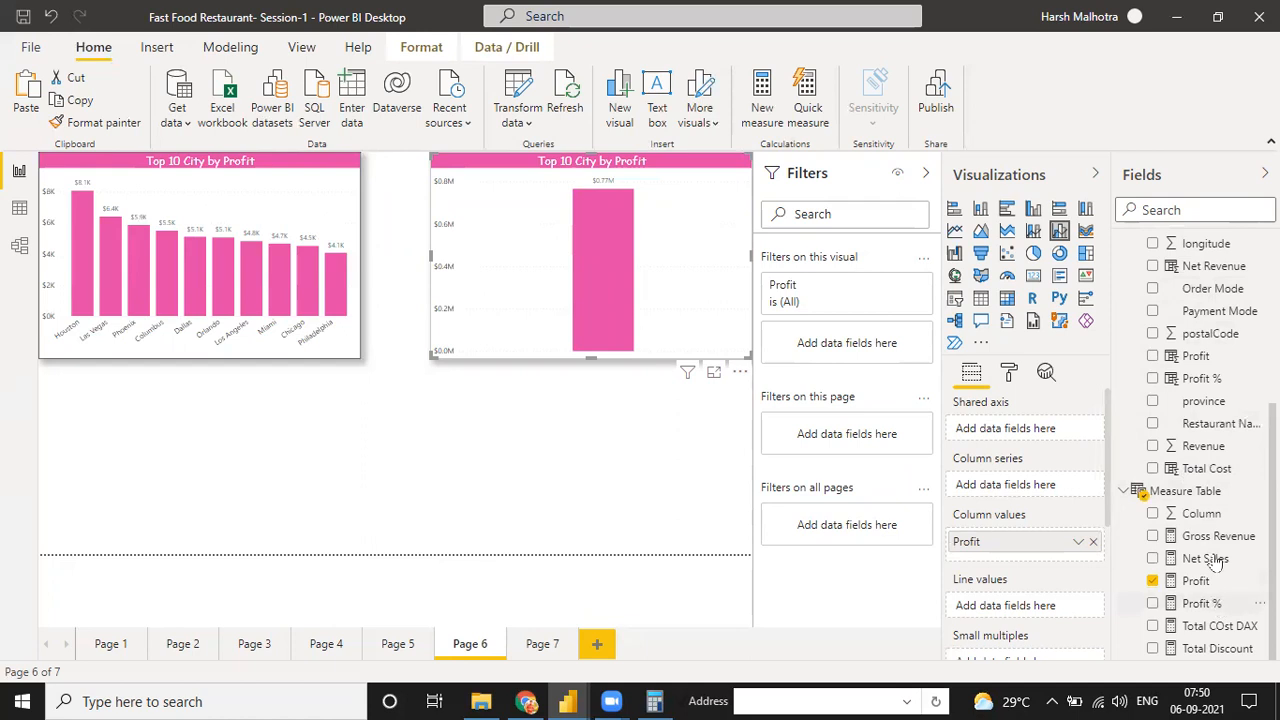
{"action": "scroll", "coordinate": [1215, 390], "scroll_direction": "up", "scroll_amount": 5}
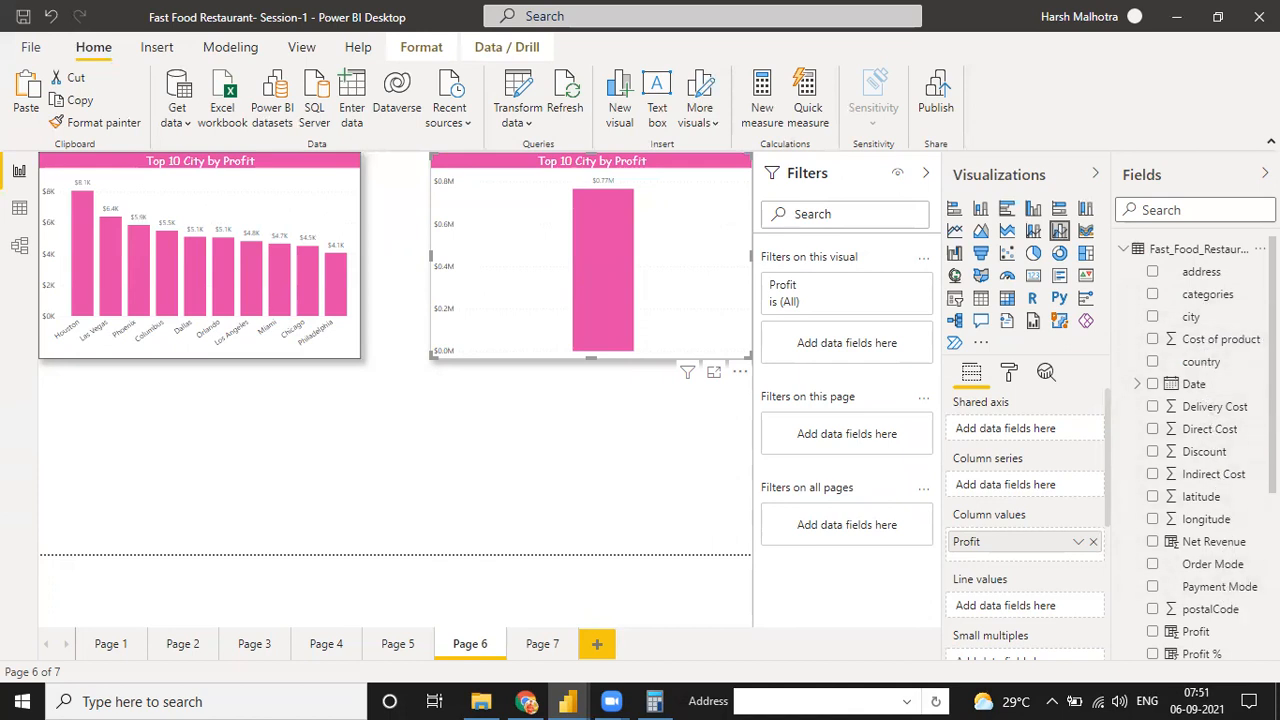
{"action": "scroll", "coordinate": [1238, 548], "scroll_direction": "down", "scroll_amount": 3}
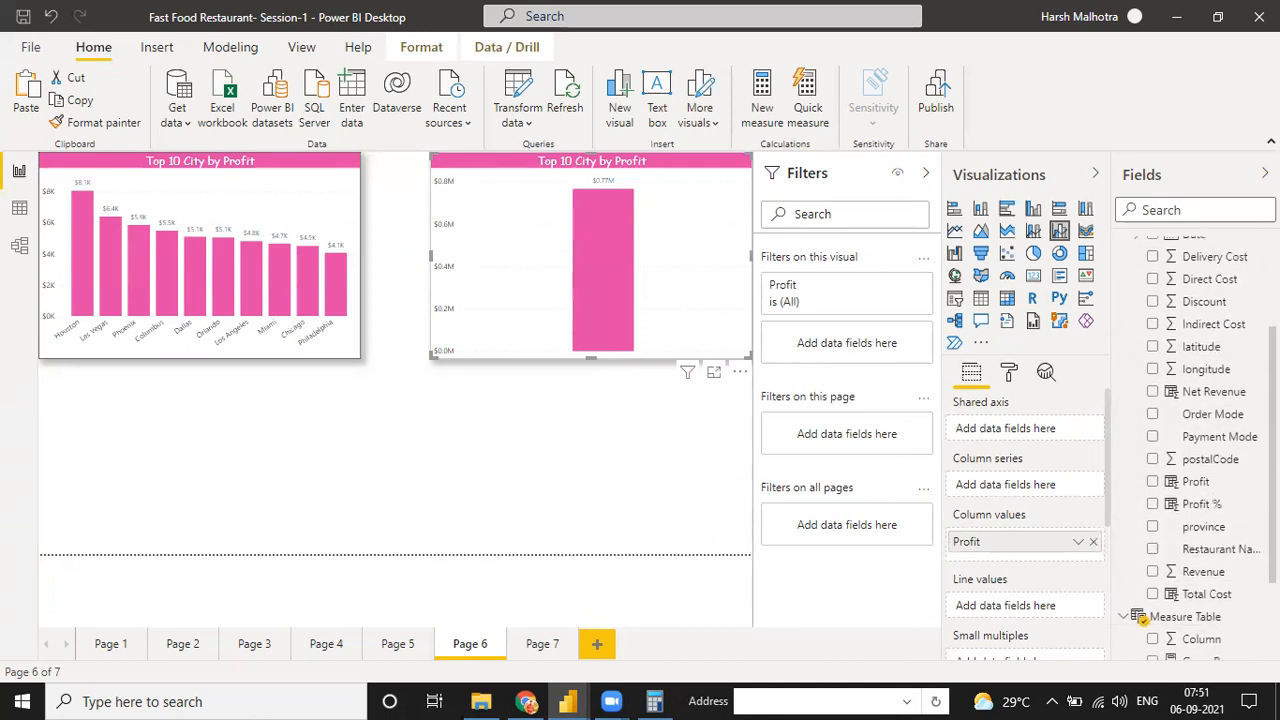
{"action": "left_click_drag", "start_coordinate": [1238, 548], "coordinate": [1045, 437]}
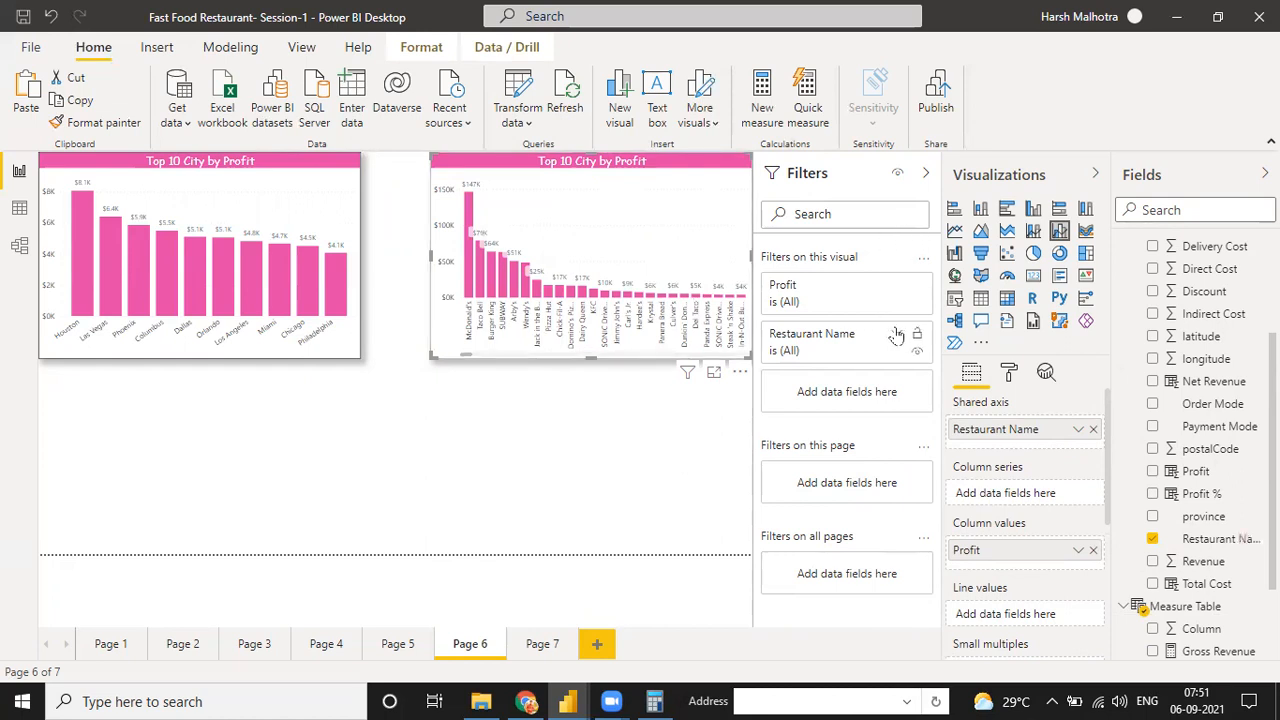
Apply a Top N filter on Restaurant Name that shows the top 10 items by the Profit measure
{"action": "left_click", "coordinate": [897, 335]}
{"action": "left_click", "coordinate": [870, 397]}
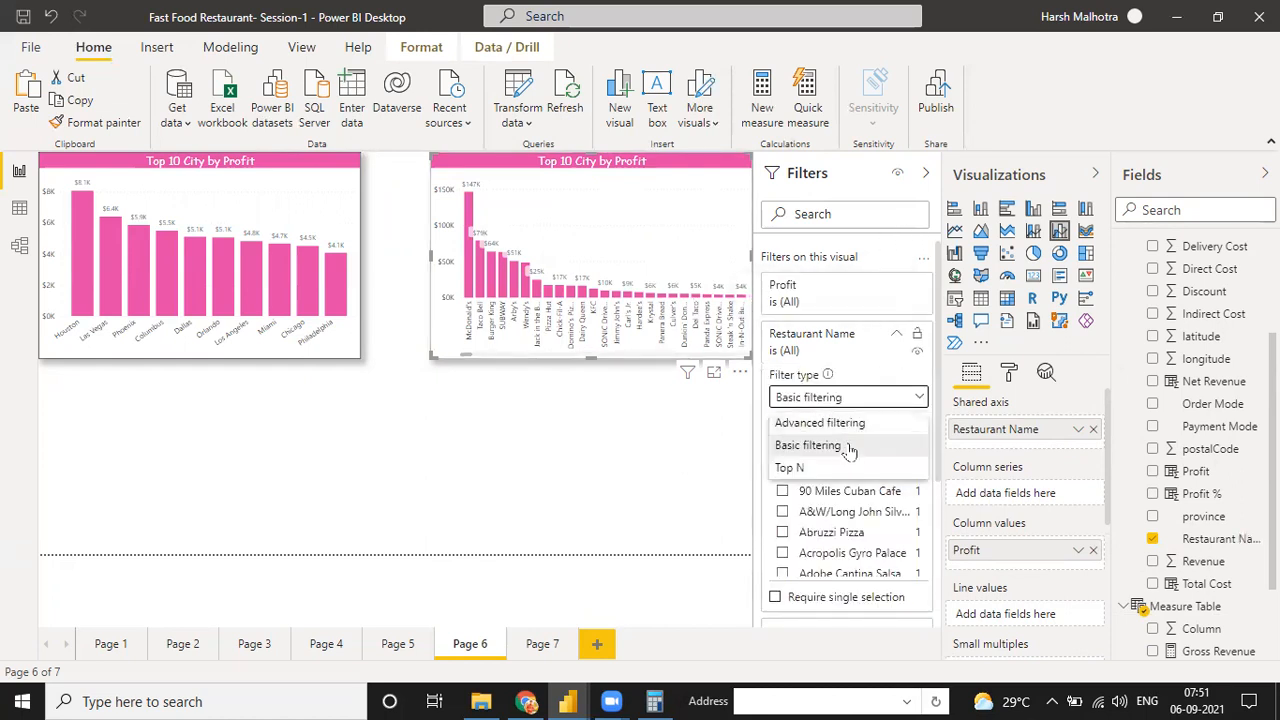
{"action": "left_click", "coordinate": [837, 472]}
{"action": "left_click", "coordinate": [866, 446]}
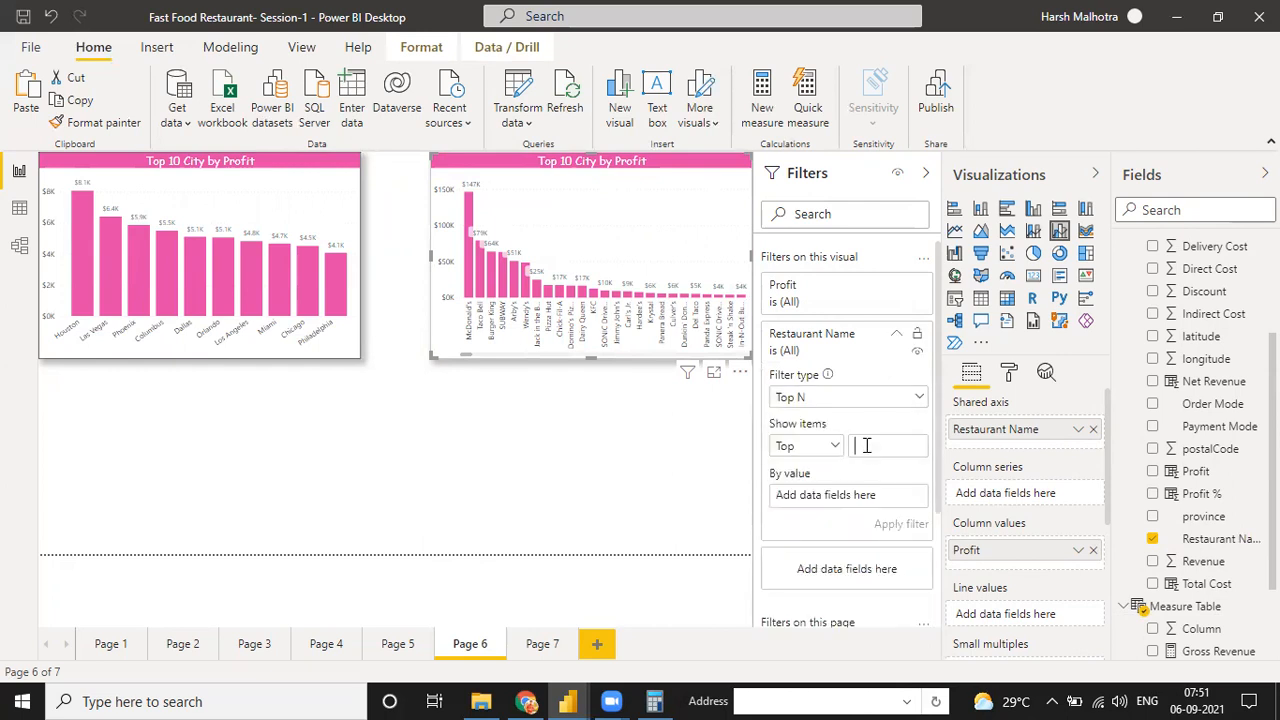
{"action": "type", "text": "10"}
{"action": "scroll", "coordinate": [1215, 575], "scroll_direction": "down", "scroll_amount": 1}
{"action": "scroll", "coordinate": [1218, 570], "scroll_direction": "down", "scroll_amount": 1}
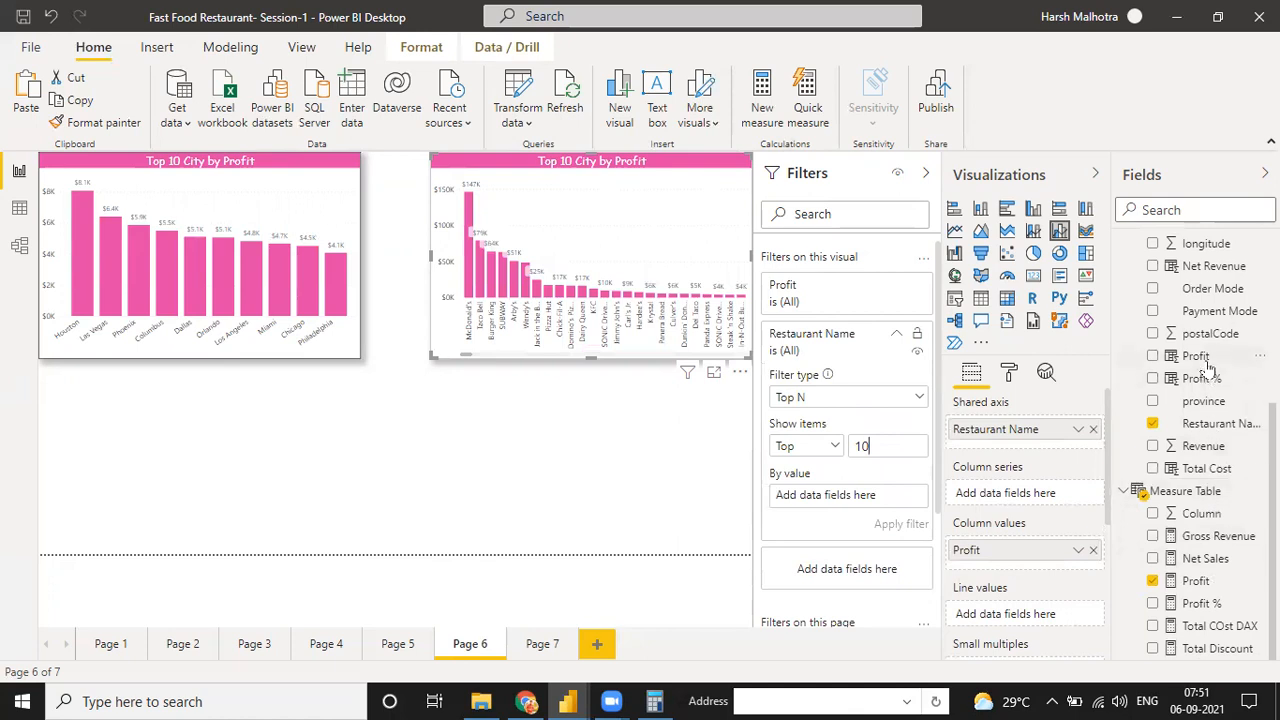
{"action": "left_click_drag", "start_coordinate": [1225, 587], "coordinate": [875, 510]}
{"action": "left_click", "coordinate": [900, 522]}
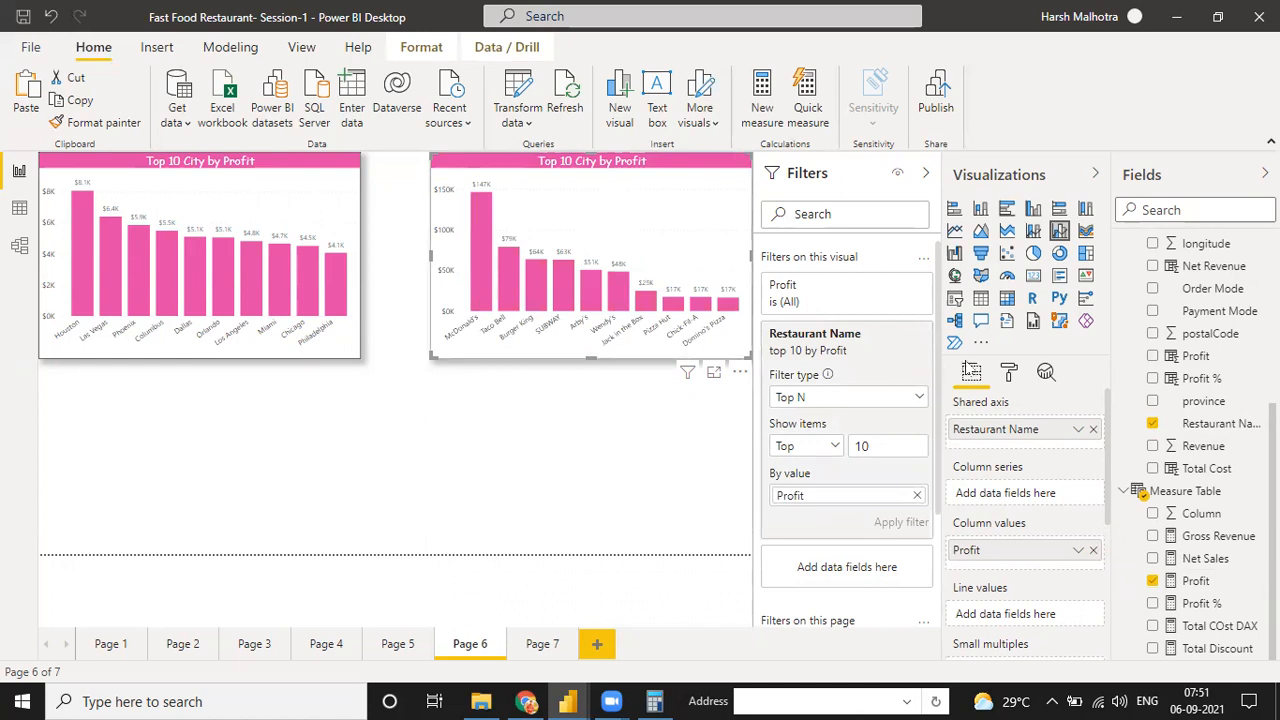
Change the duplicate chart's title text to "Top 10 Restaurants by Profit"
{"action": "left_click", "coordinate": [1007, 376]}
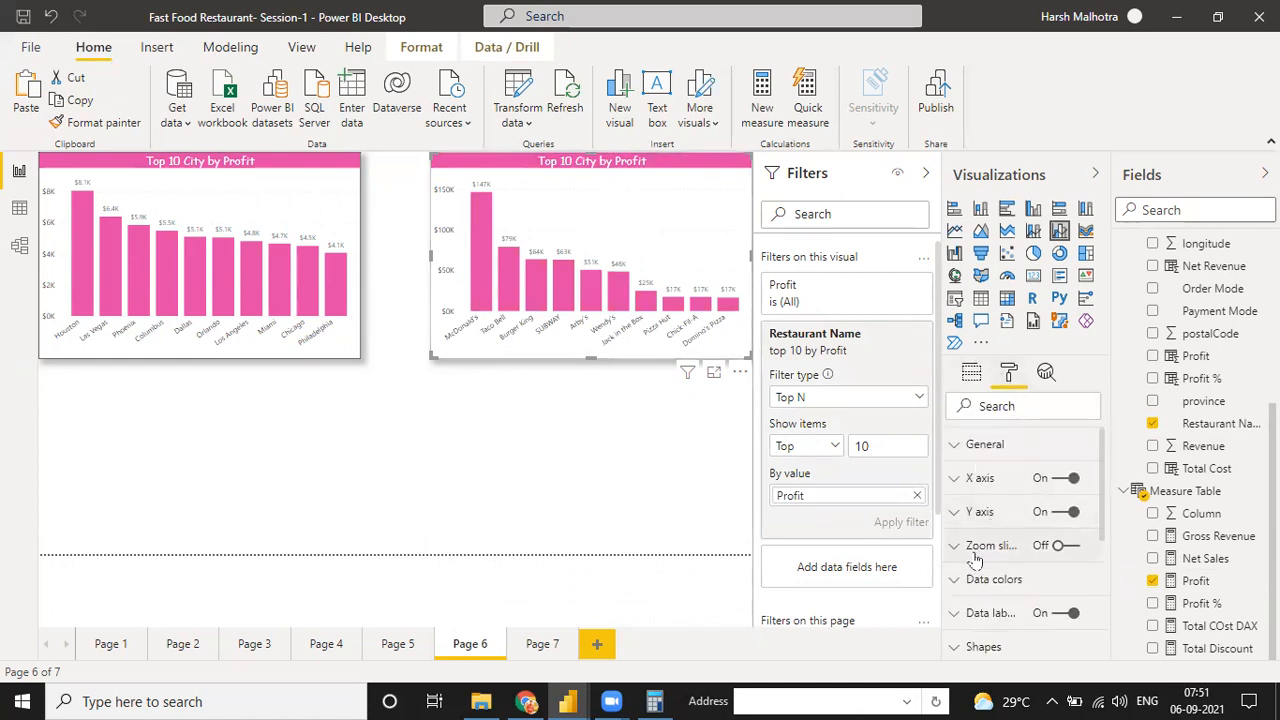
{"action": "scroll", "coordinate": [1105, 530], "scroll_direction": "down", "scroll_amount": 3}
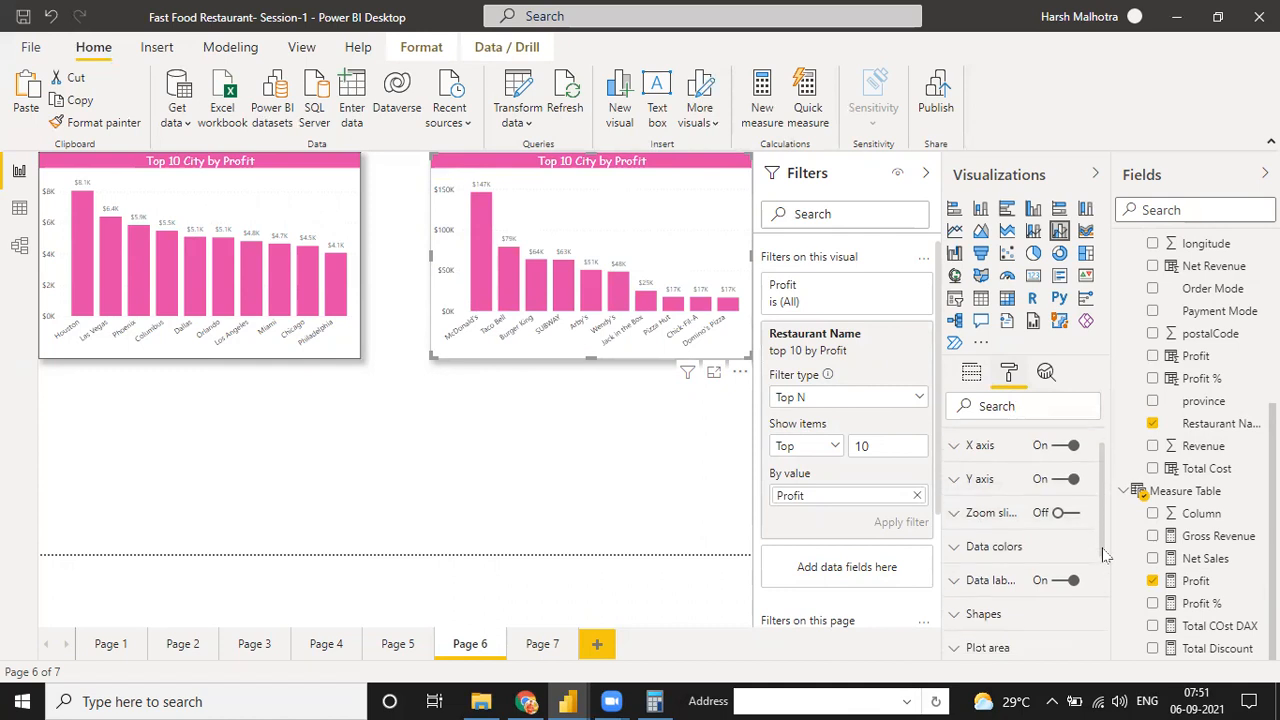
{"action": "left_click", "coordinate": [982, 590]}
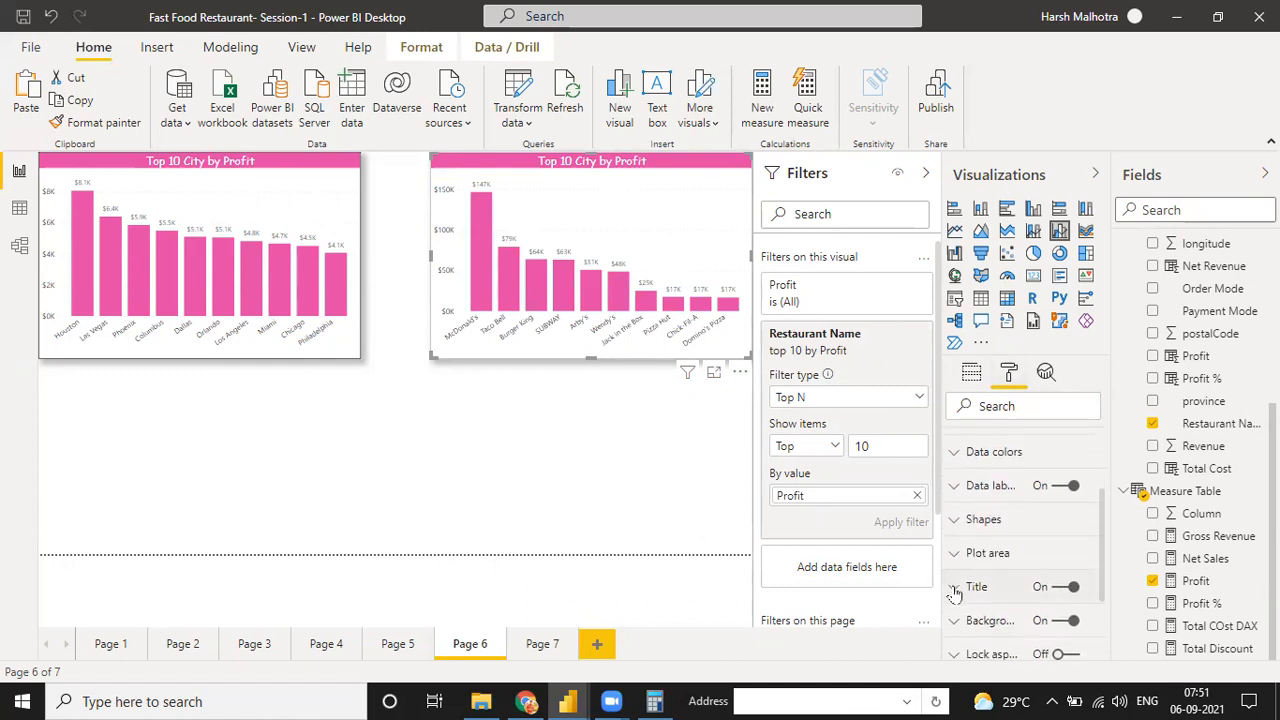
{"action": "key", "text": "BackSpace"}
{"action": "key", "text": "BackSpace"}
{"action": "key", "text": "BackSpace"}
{"action": "key", "text": "BackSpace"}
{"action": "type", "text": "Restaurant"}
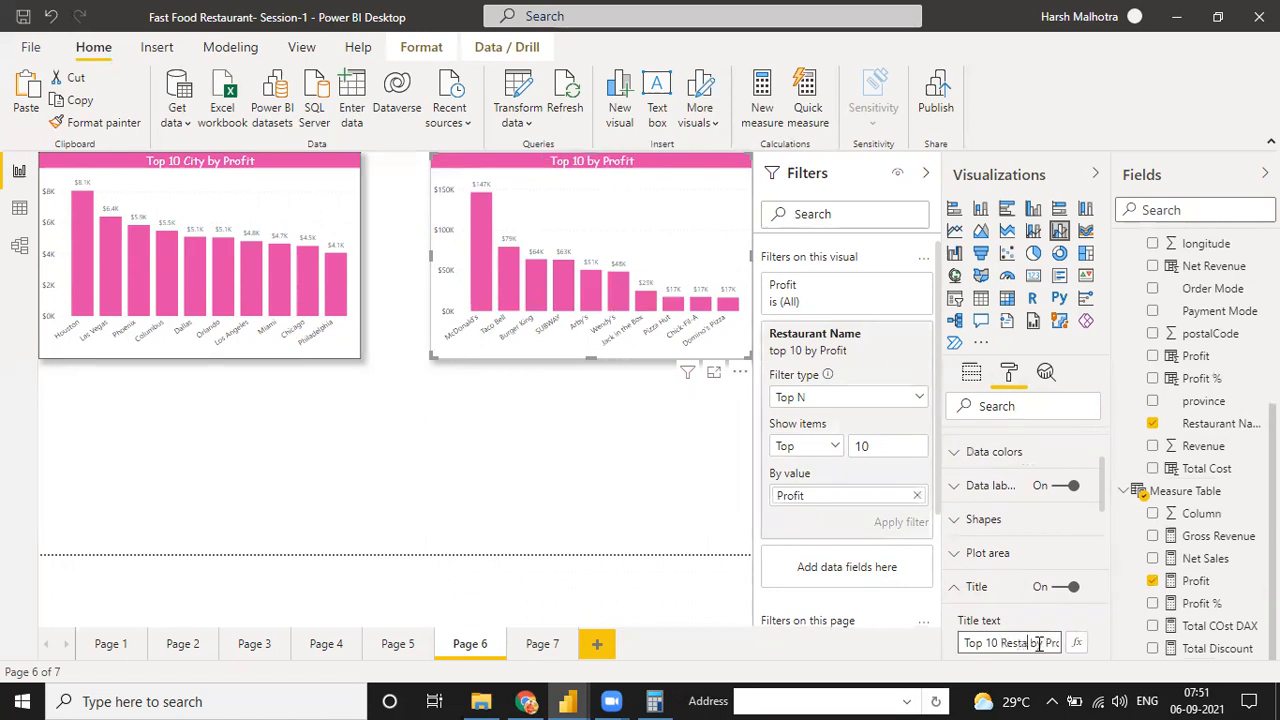
{"action": "type", "text": "s"}
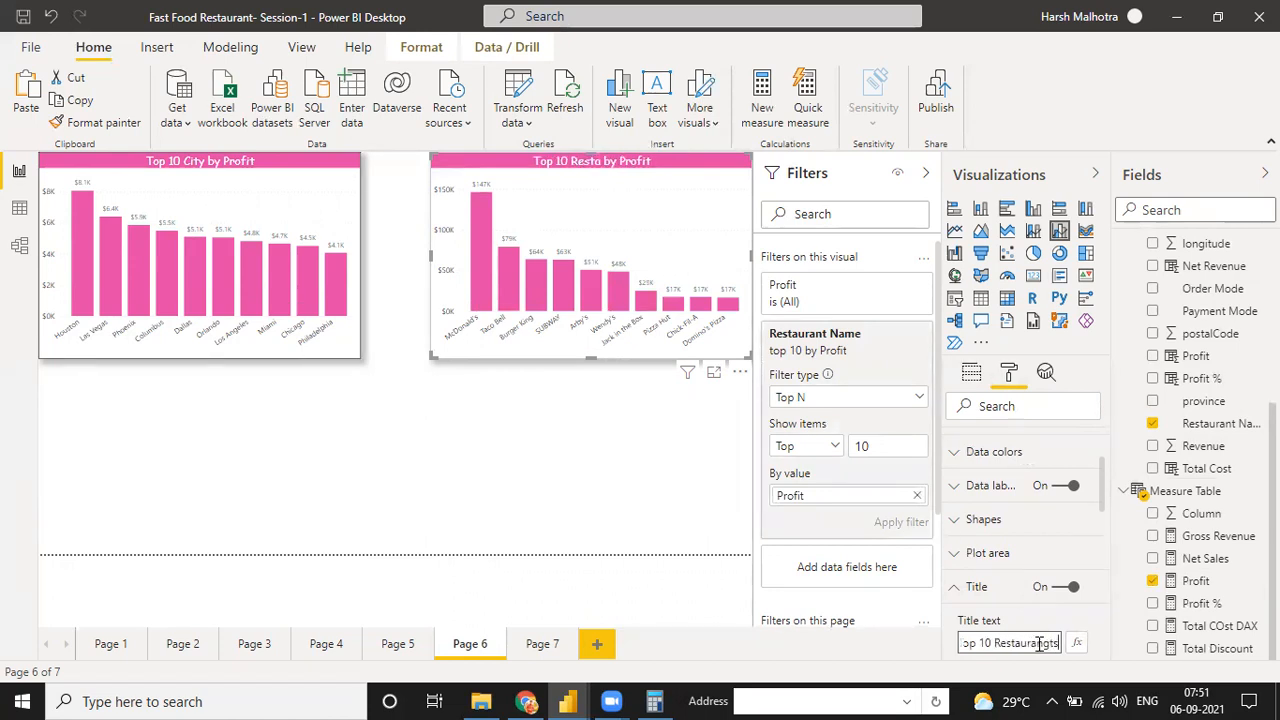
{"action": "type", "text": "ts"}
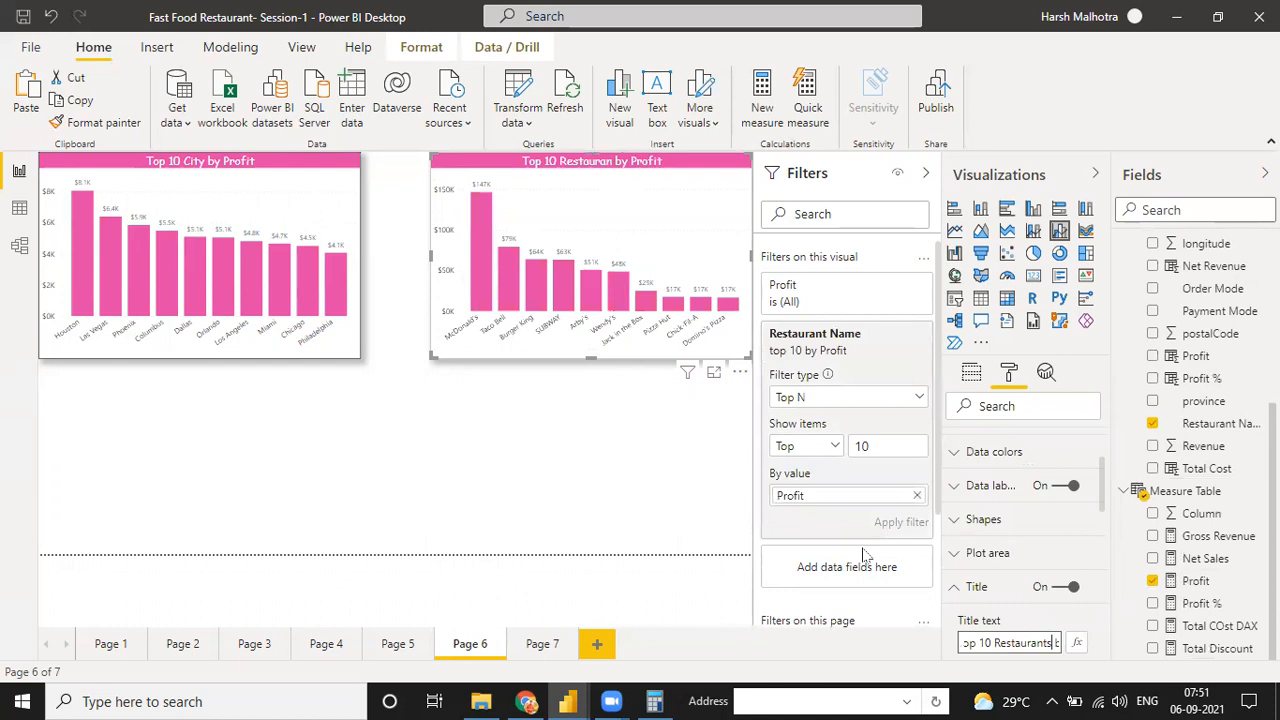
{"action": "left_click", "coordinate": [598, 465]}
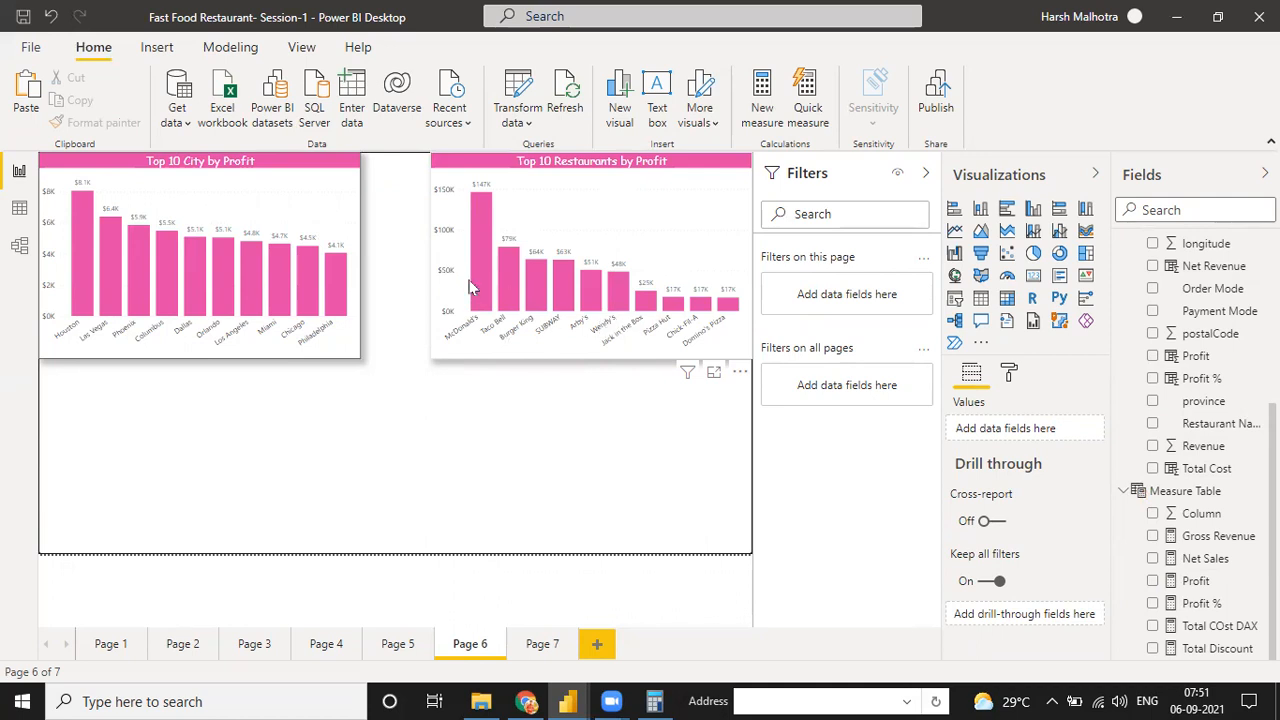
Widen the Top 10 Restaurants by Profit chart toward the city chart and match its height to that chart
{"action": "left_click", "coordinate": [446, 254]}
{"action": "left_click_drag", "start_coordinate": [430, 254], "coordinate": [377, 262]}
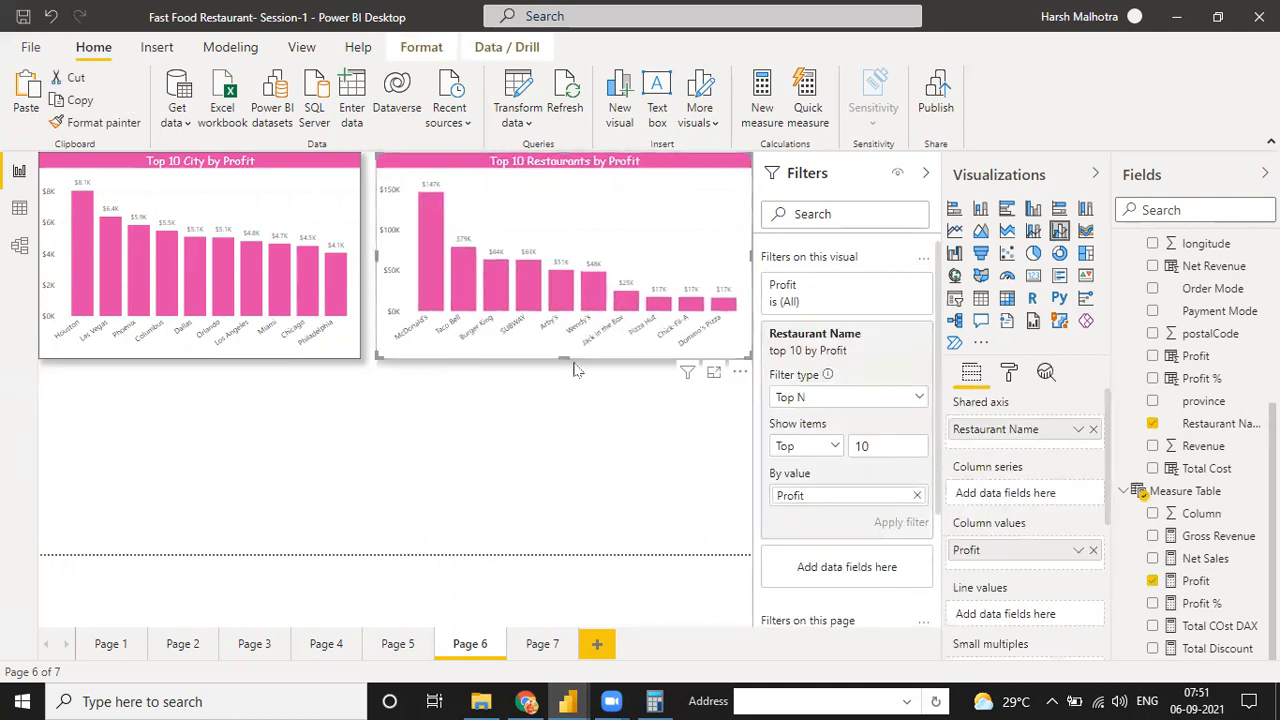
{"action": "left_click_drag", "start_coordinate": [565, 359], "coordinate": [570, 394]}
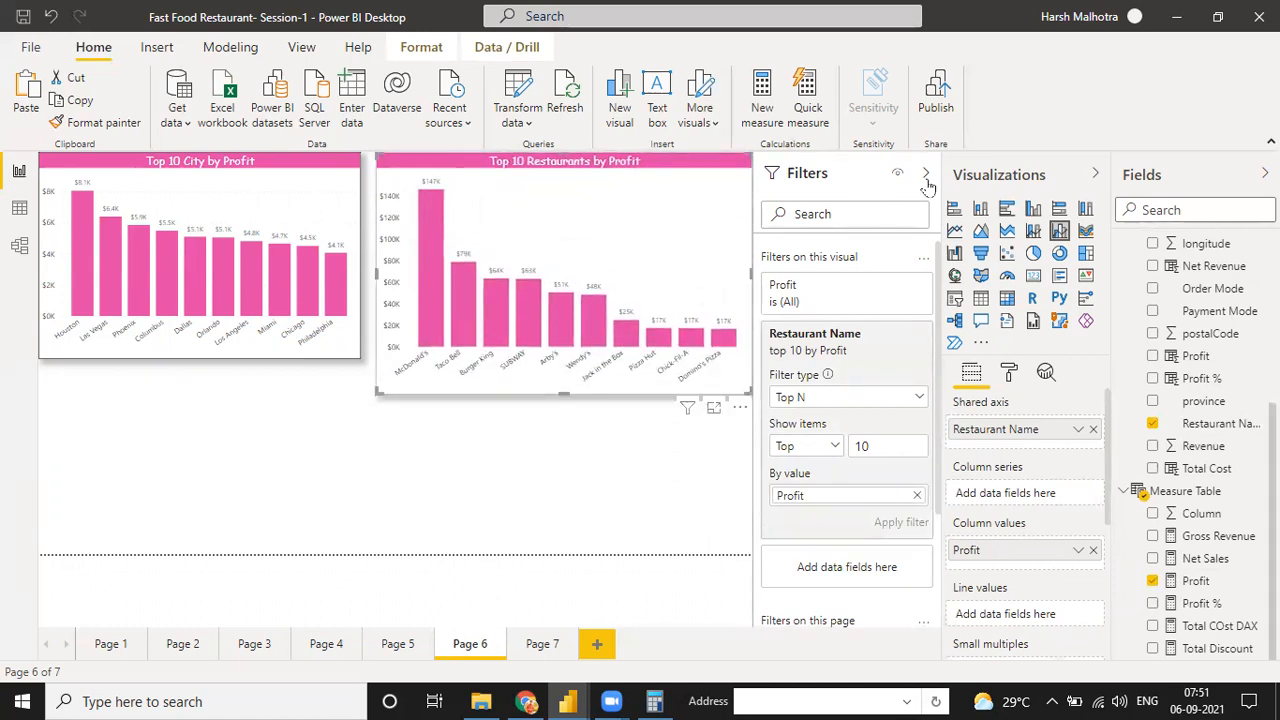
{"action": "left_click", "coordinate": [926, 175]}
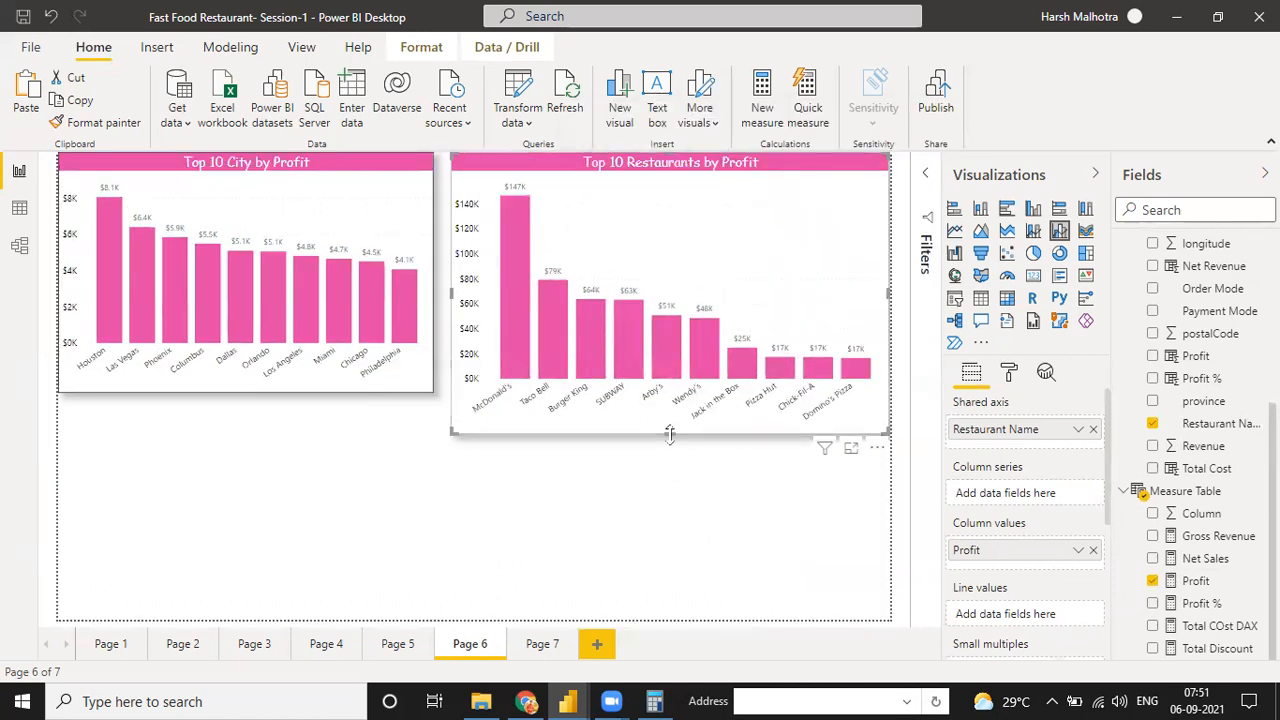
{"action": "left_click_drag", "start_coordinate": [670, 434], "coordinate": [671, 394]}
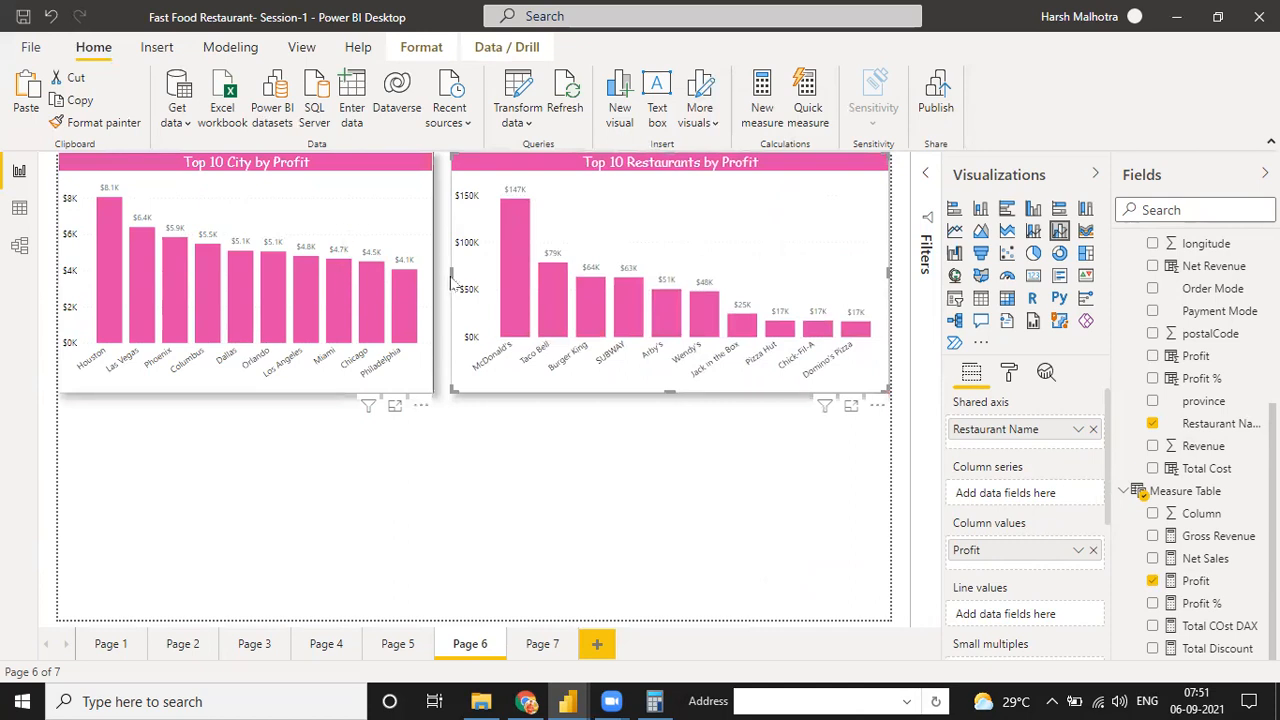
Widen the Top 10 City by Profit chart until its edge meets the Top 10 Restaurants by Profit chart
{"action": "left_click", "coordinate": [430, 281]}
{"action": "left_click_drag", "start_coordinate": [433, 282], "coordinate": [451, 284]}
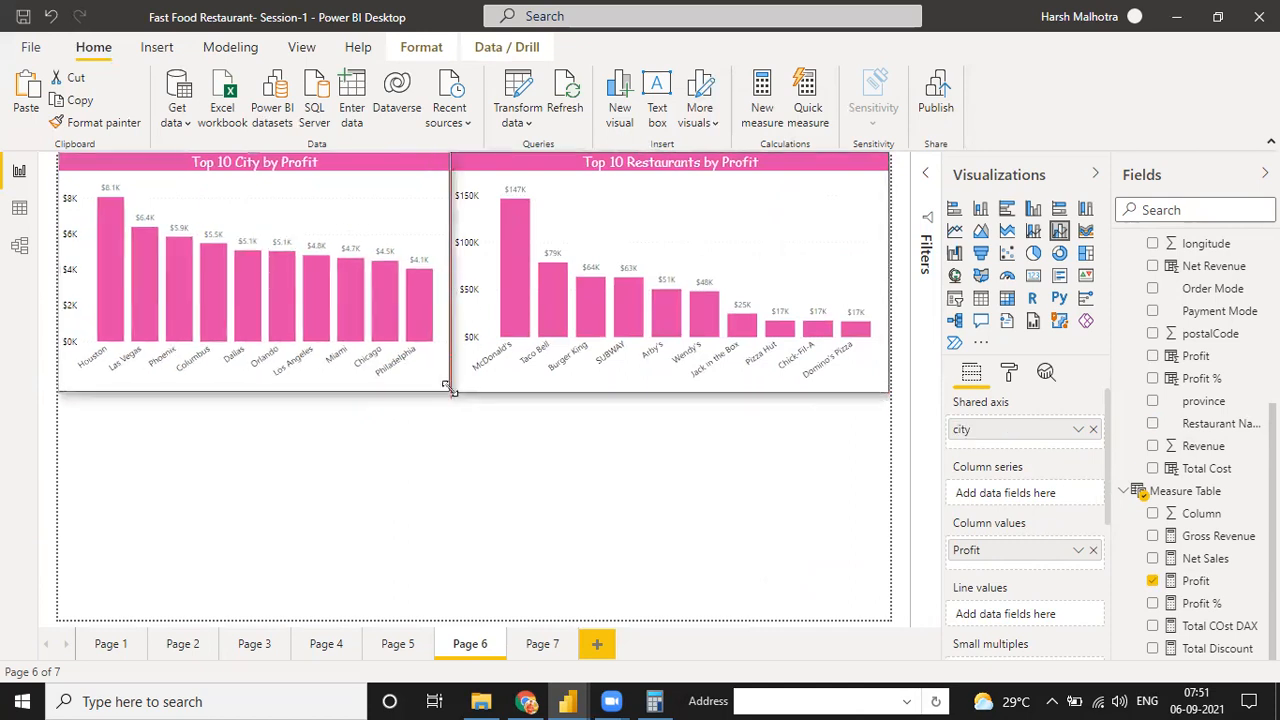
{"action": "left_click", "coordinate": [445, 468]}
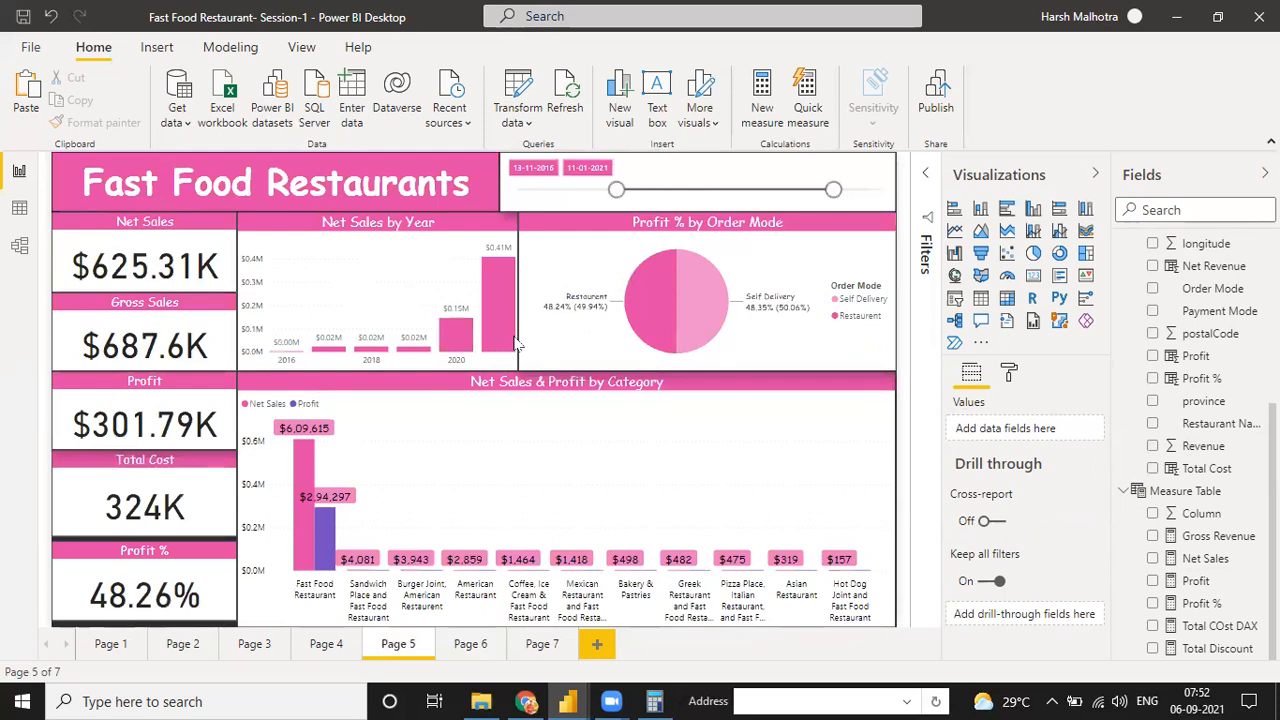
Look at Page 7 and return to Page 6
{"action": "left_click", "coordinate": [535, 648]}
{"action": "left_click", "coordinate": [469, 643]}
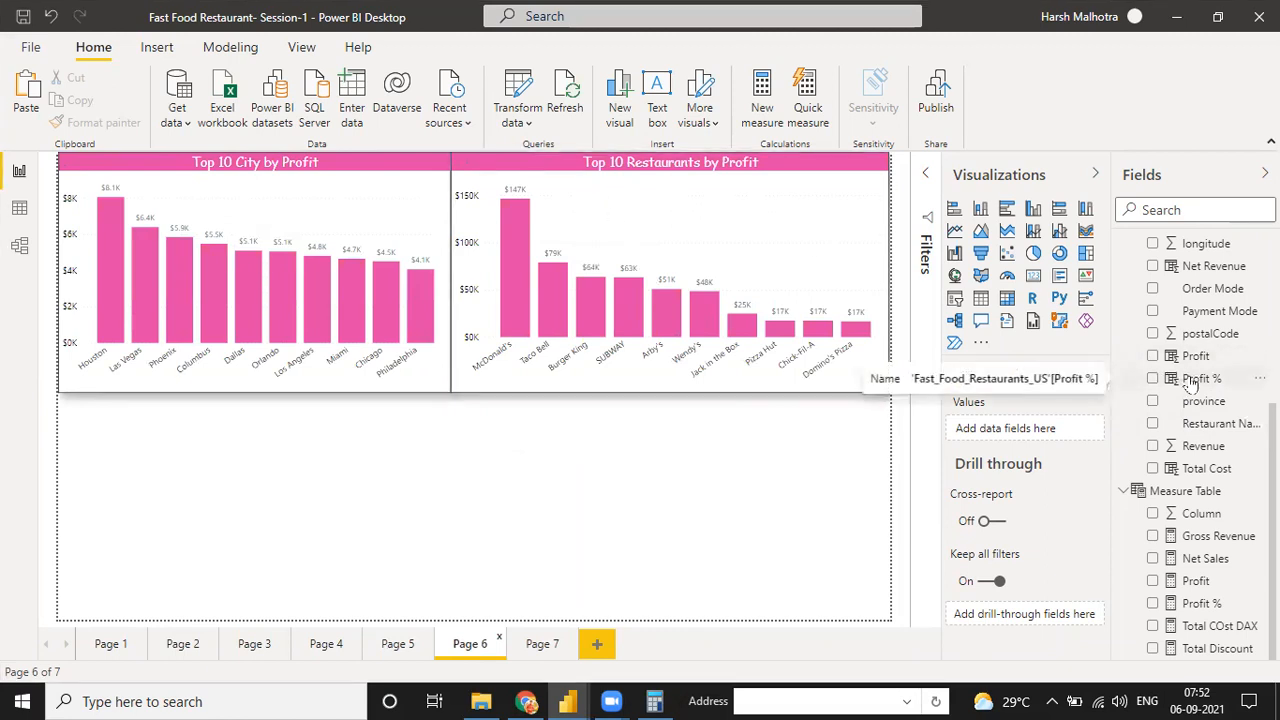
Try limiting the Top 10 Restaurants by Profit chart's Restaurant Name Top N filter to 5 items
{"action": "left_click", "coordinate": [925, 173]}
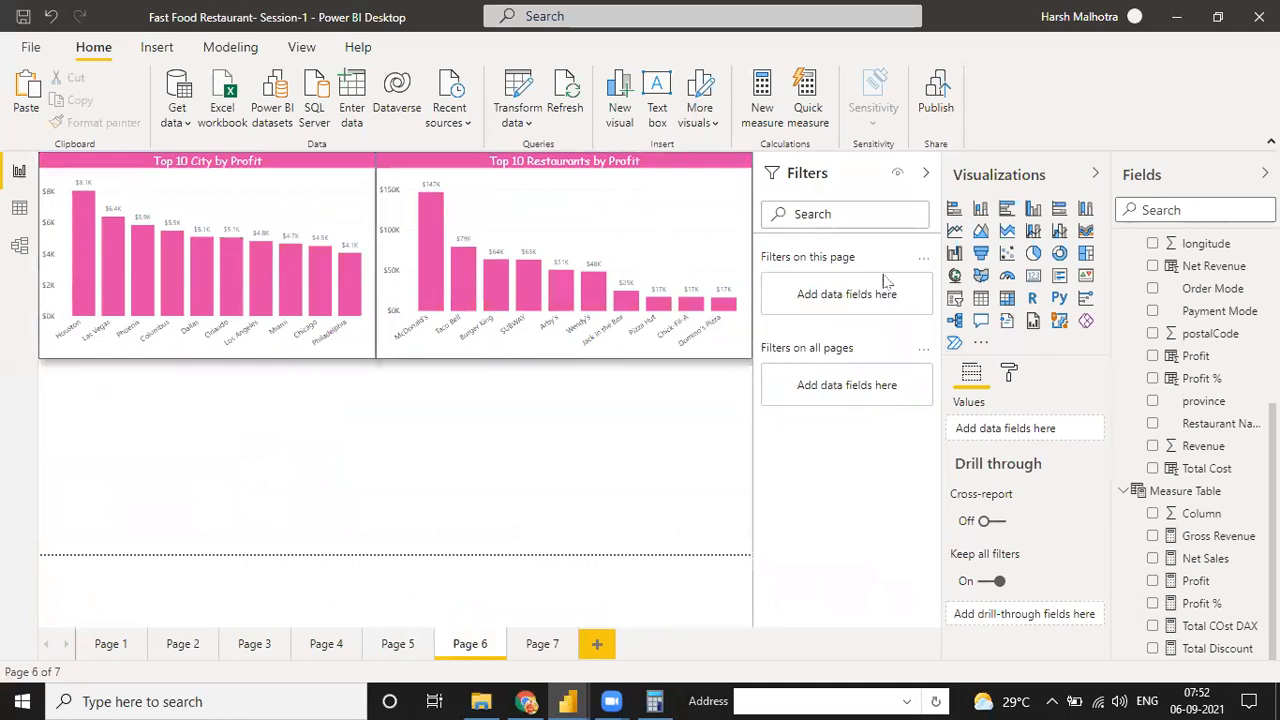
{"action": "left_click", "coordinate": [660, 232]}
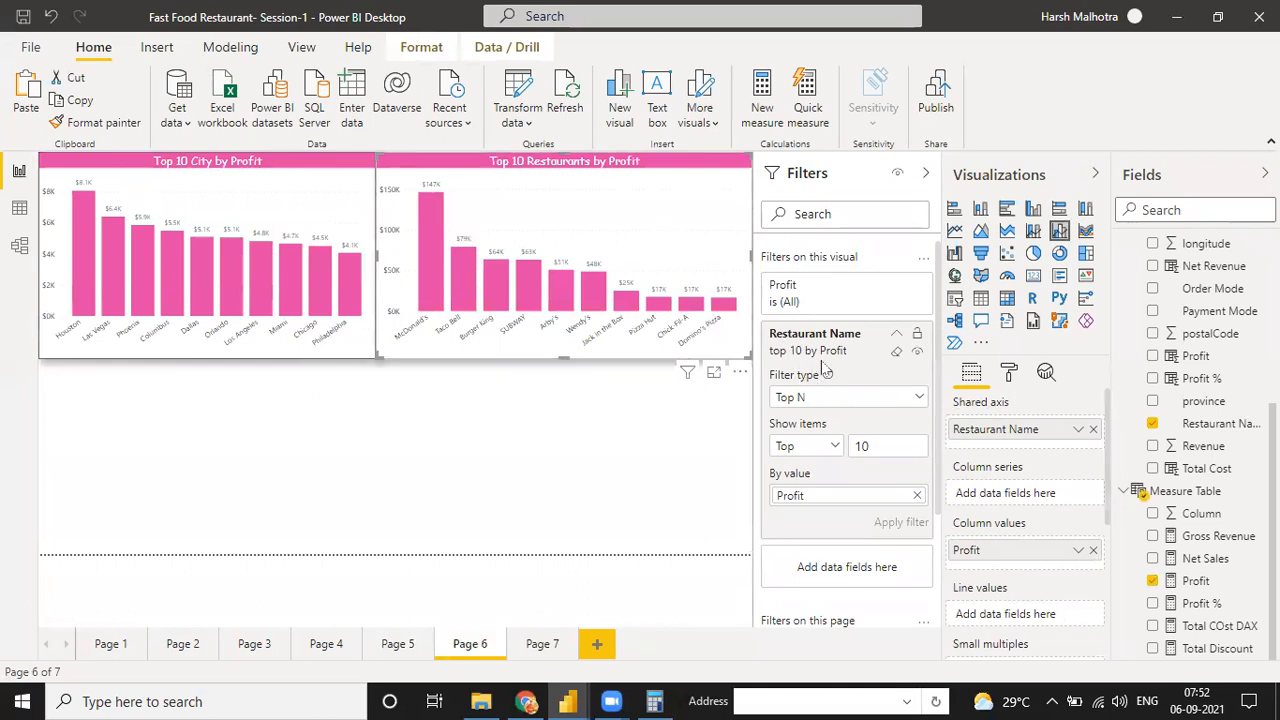
{"action": "key", "text": "BackSpace"}
{"action": "key", "text": "BackSpace"}
{"action": "type", "text": "5"}
{"action": "key", "text": "Return"}
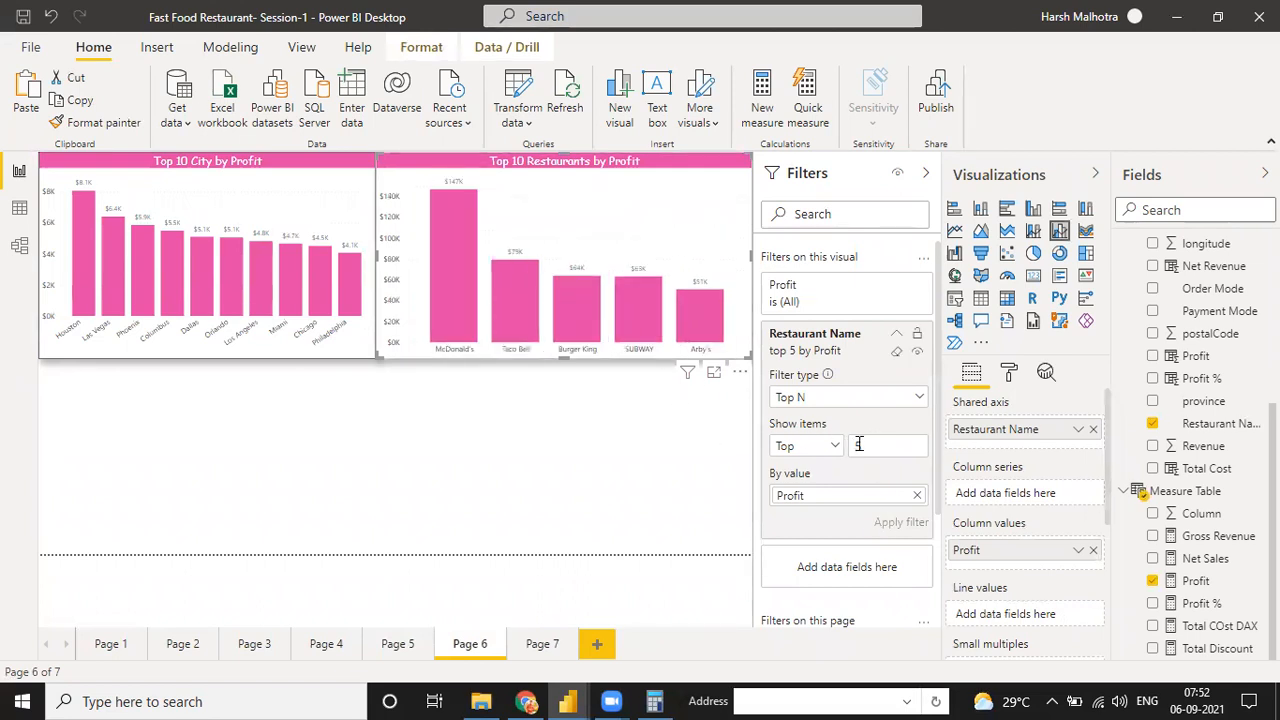
Set the Restaurant Name Top N filter back to 10 items and collapse the filter settings
{"action": "type", "text": "10"}
{"action": "key", "text": "Return"}
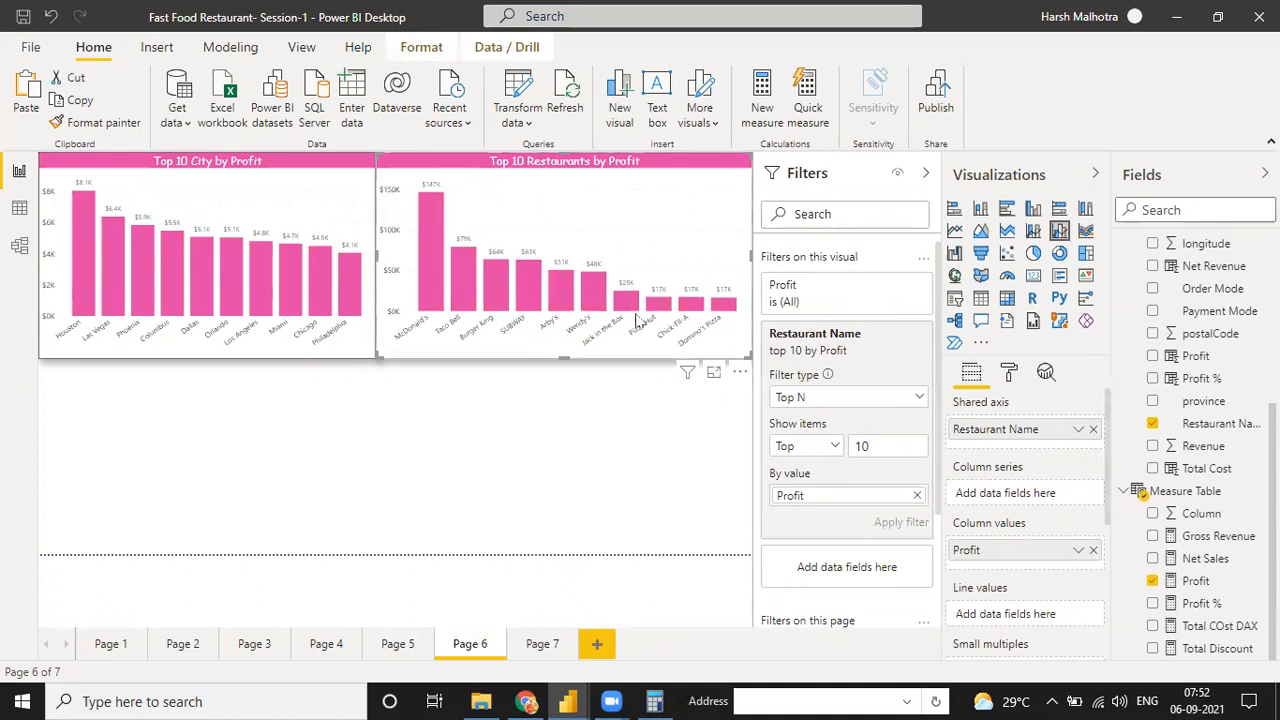
{"action": "left_click", "coordinate": [558, 448]}
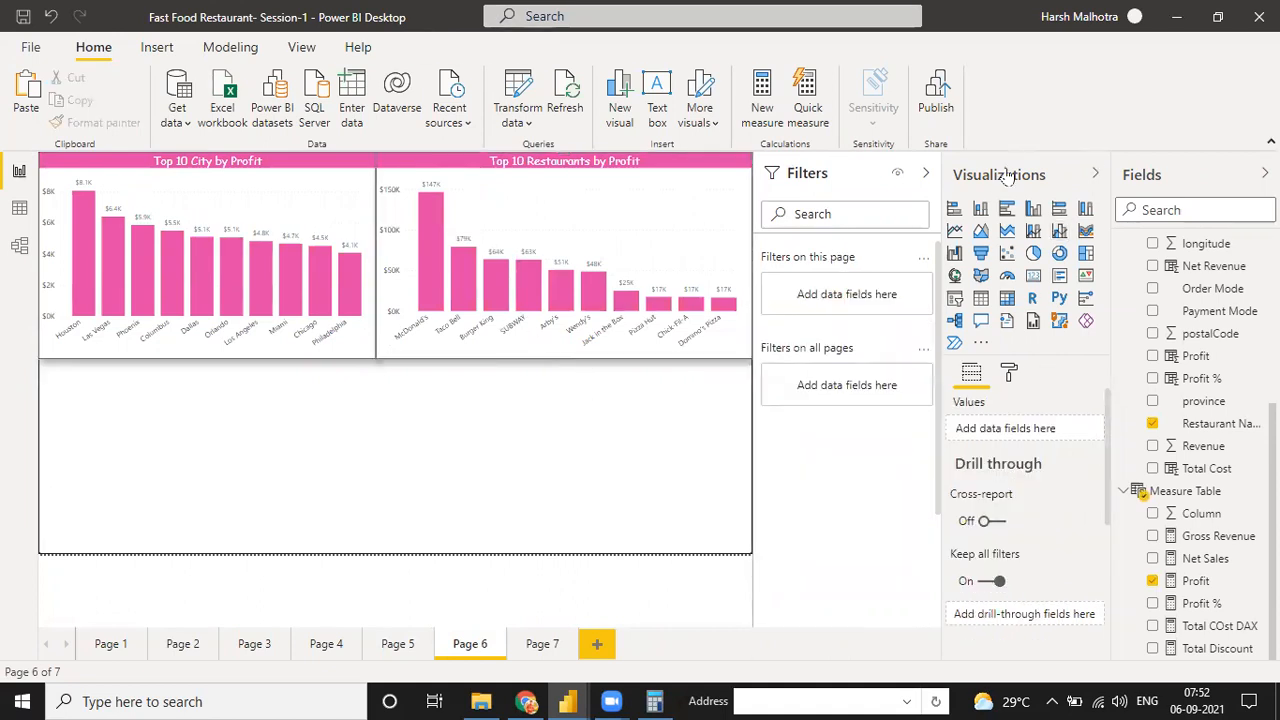
{"action": "left_click", "coordinate": [925, 173]}
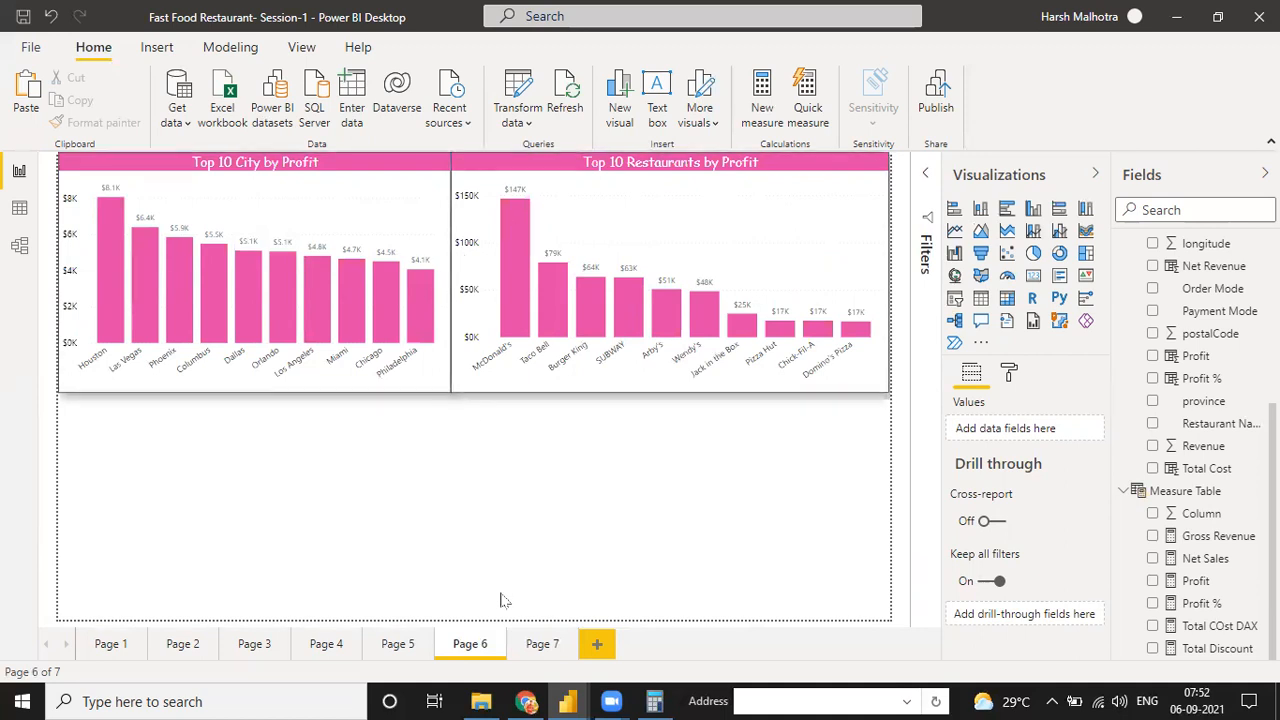
Insert an empty table visual on Page 7
{"action": "left_click", "coordinate": [543, 646]}
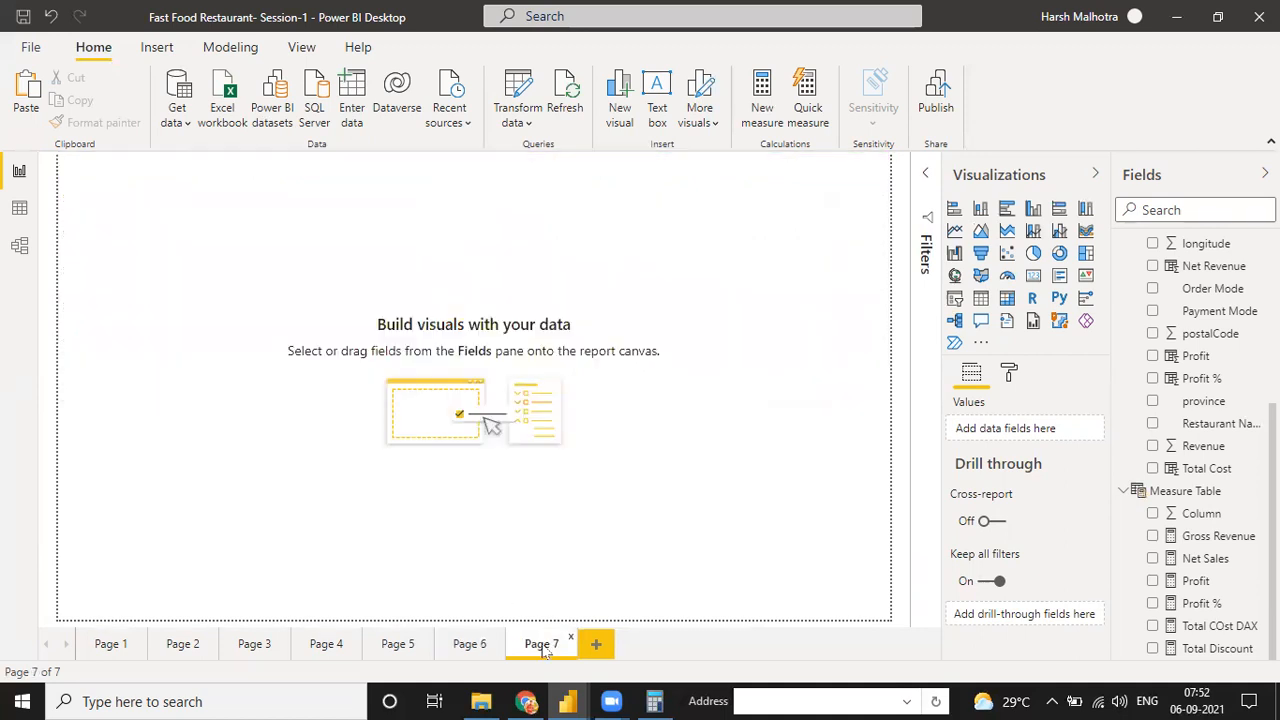
{"action": "scroll", "coordinate": [1150, 420], "scroll_direction": "up", "scroll_amount": 5}
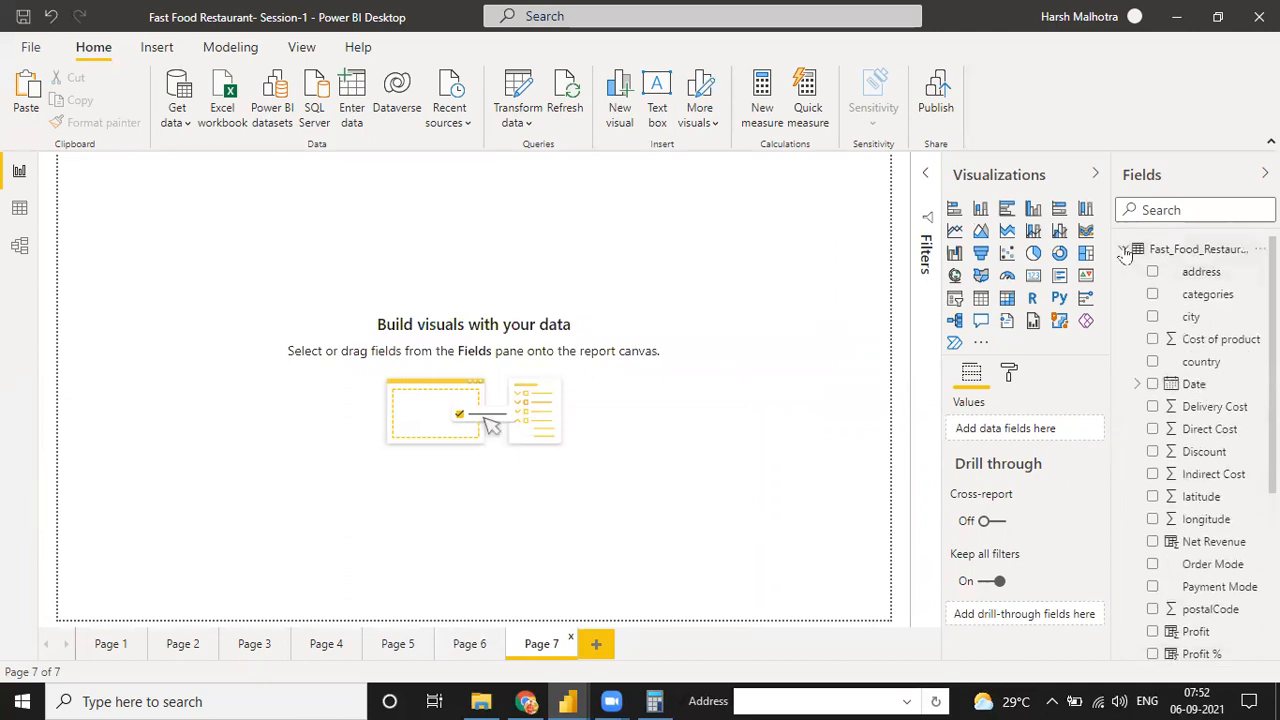
{"action": "left_click", "coordinate": [1123, 249]}
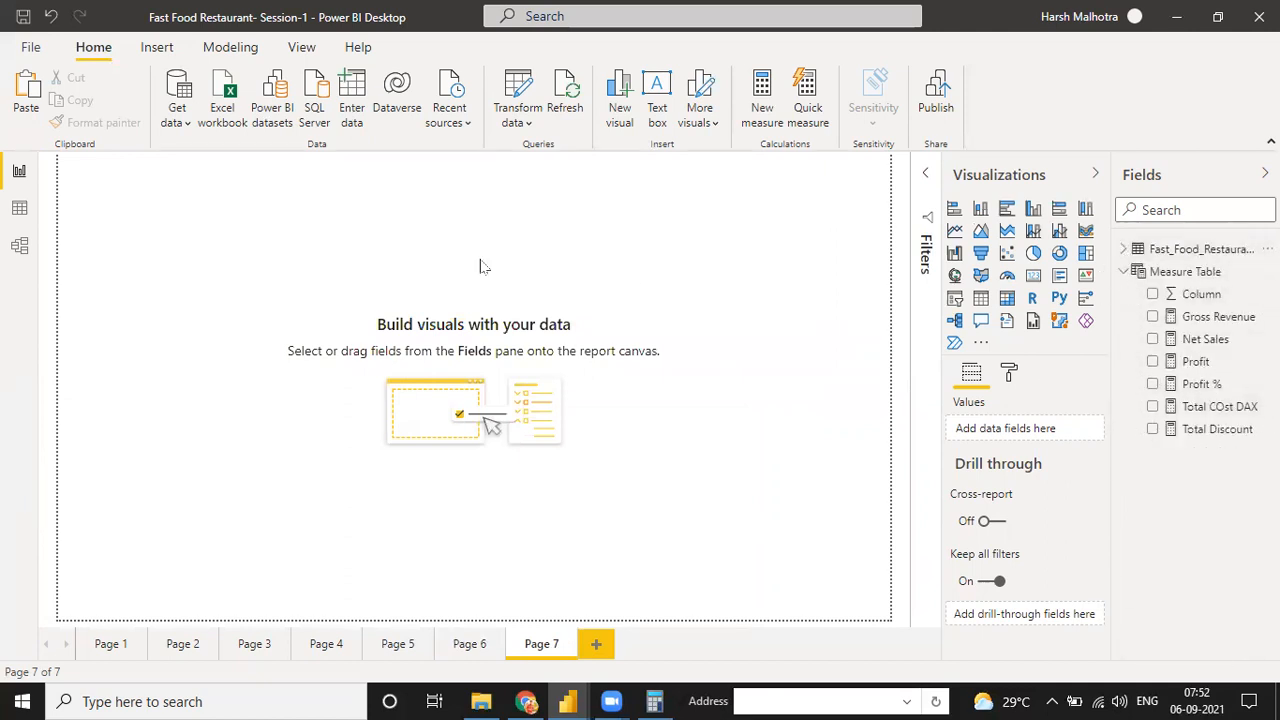
{"action": "left_click", "coordinate": [980, 300]}
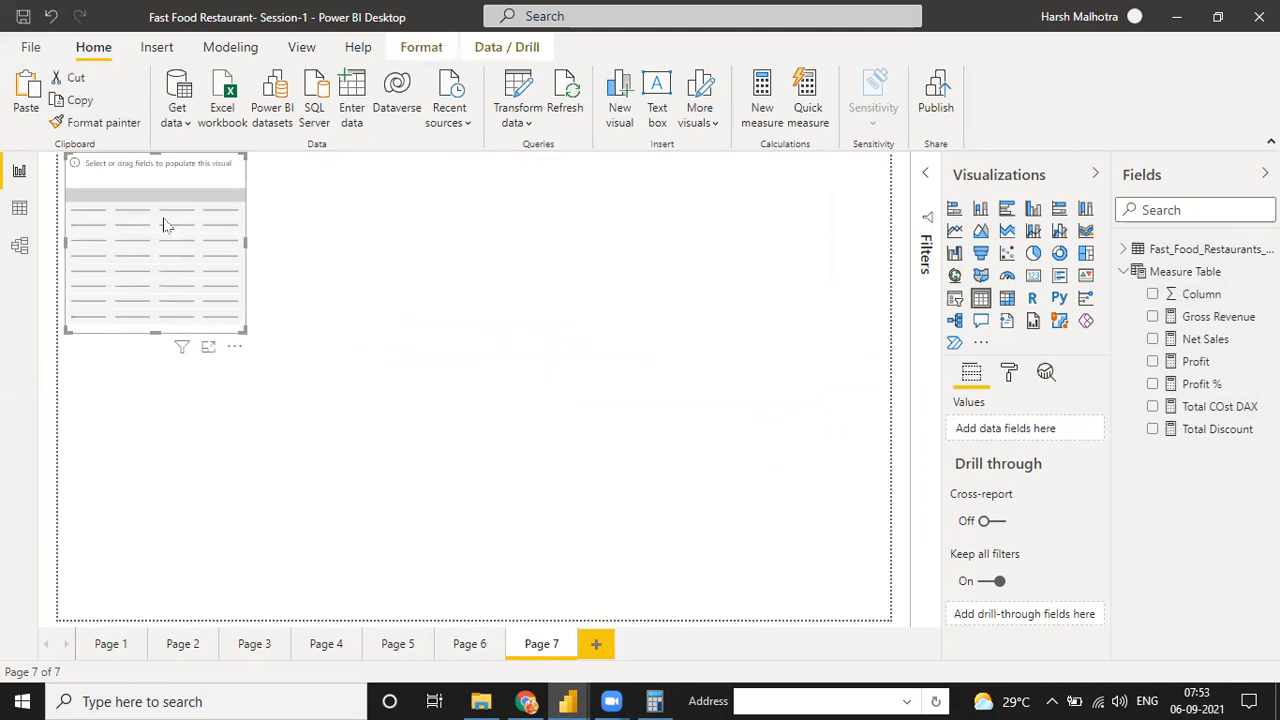
Enlarge the empty table visual and add the Date field to it, shown as plain Date instead of Date Hierarchy
{"action": "left_click_drag", "start_coordinate": [170, 245], "coordinate": [163, 529]}
{"action": "left_click_drag", "start_coordinate": [250, 380], "coordinate": [517, 386]}
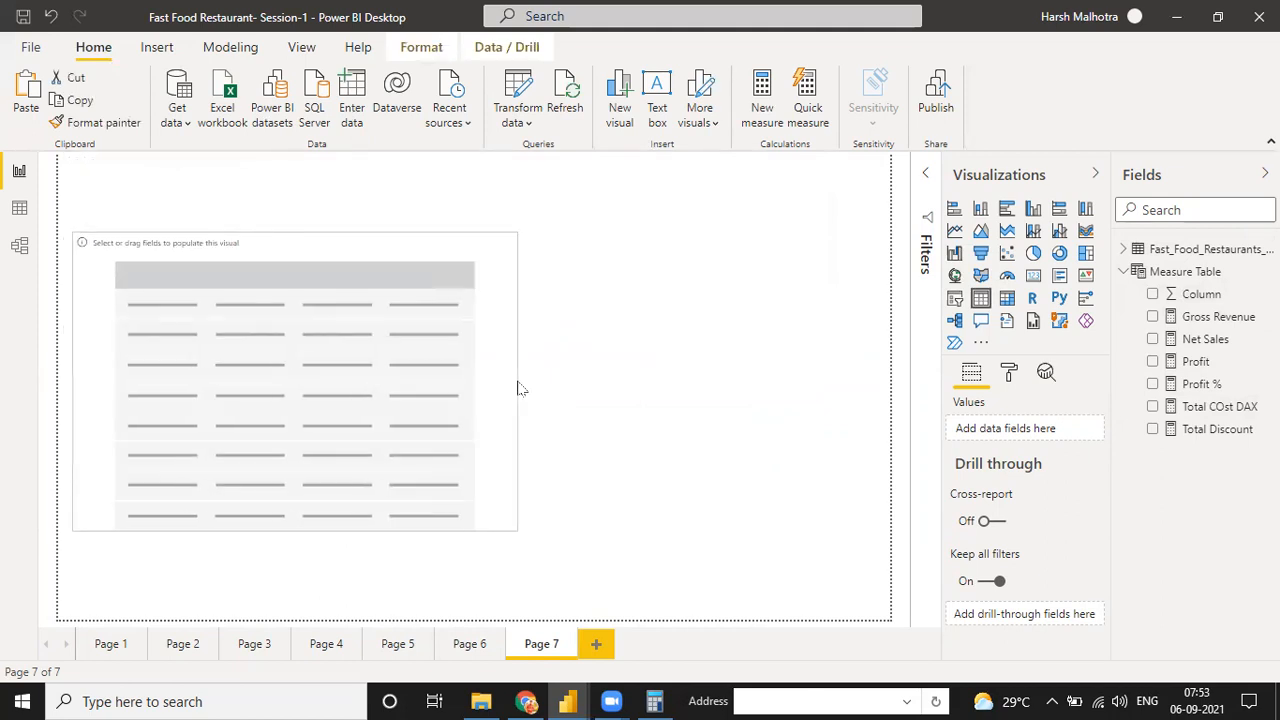
{"action": "left_click", "coordinate": [1125, 249]}
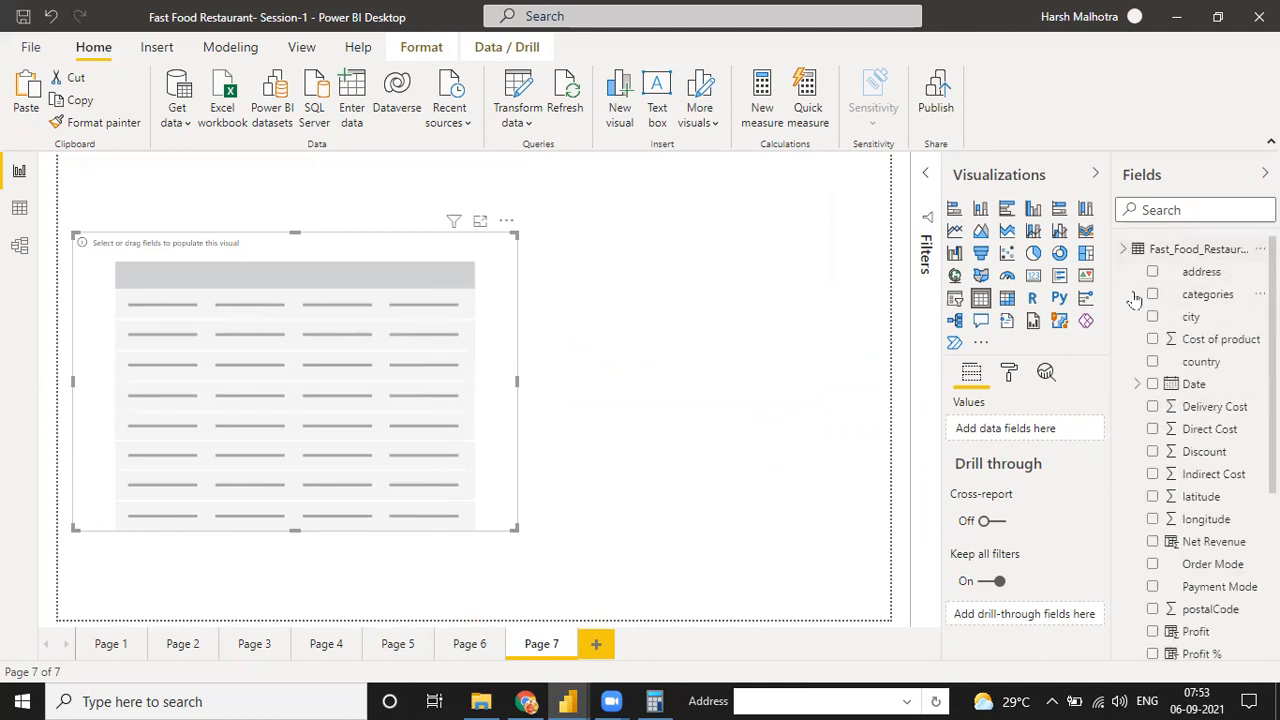
{"action": "left_click", "coordinate": [1152, 384]}
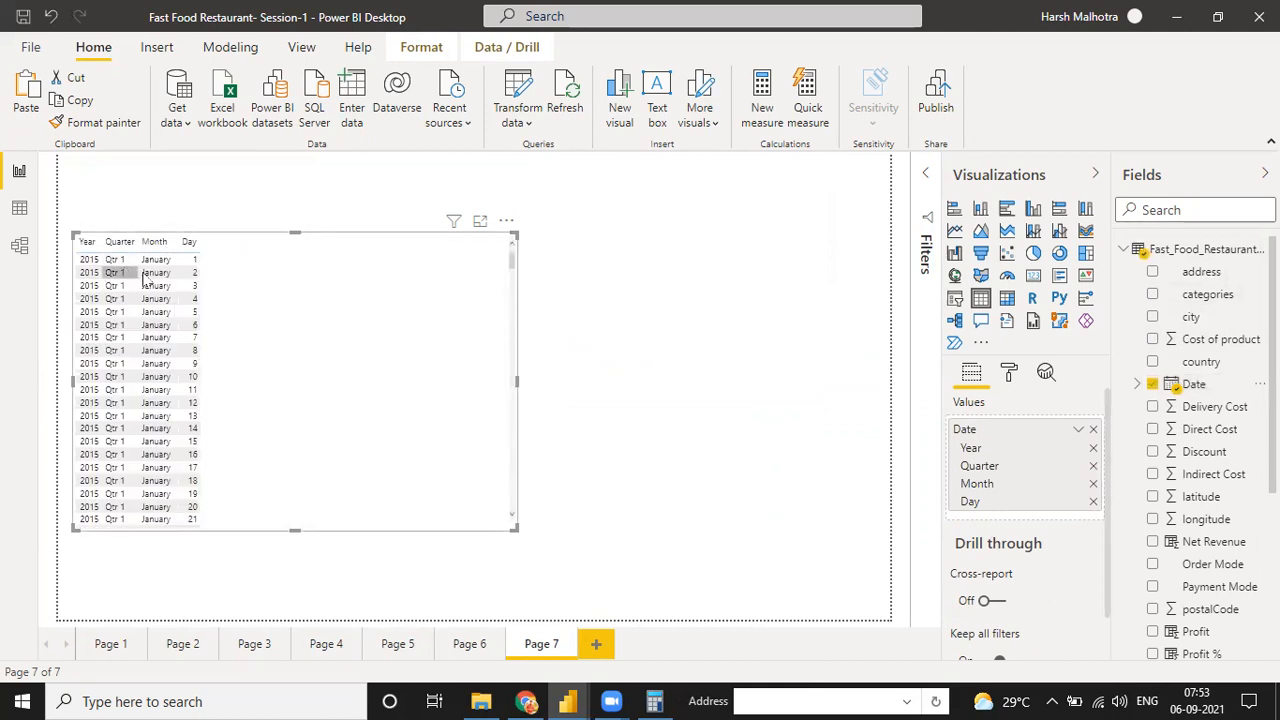
{"action": "left_click", "coordinate": [1078, 430]}
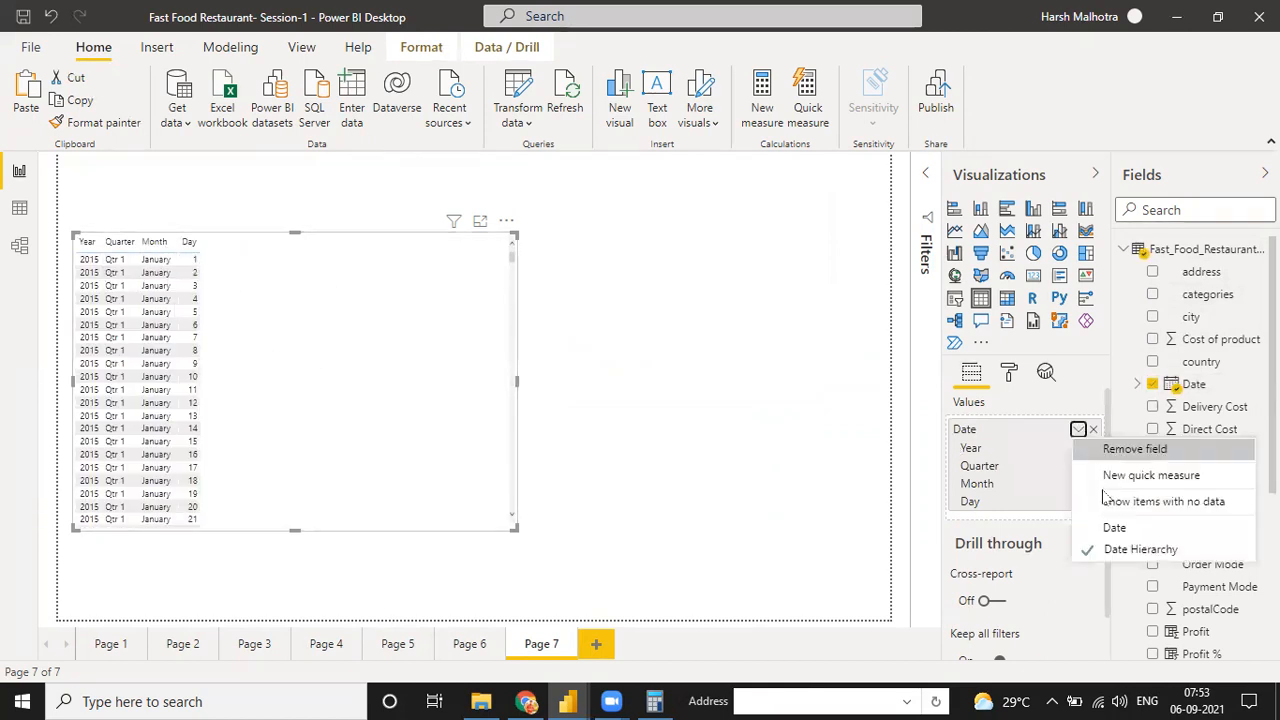
{"action": "left_click", "coordinate": [95, 265]}
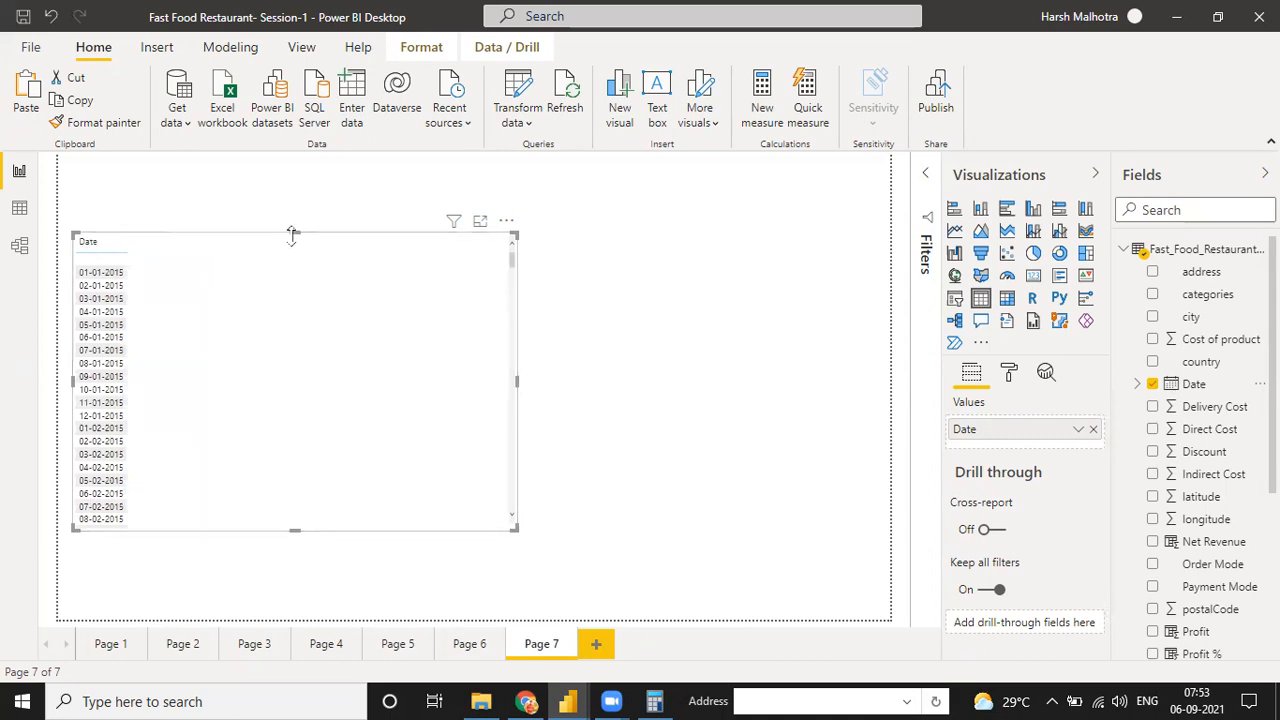
Lower the table's upper edge and insert a slicer visual based on the Date field
{"action": "left_click_drag", "start_coordinate": [292, 234], "coordinate": [294, 260]}
{"action": "left_click", "coordinate": [368, 202]}
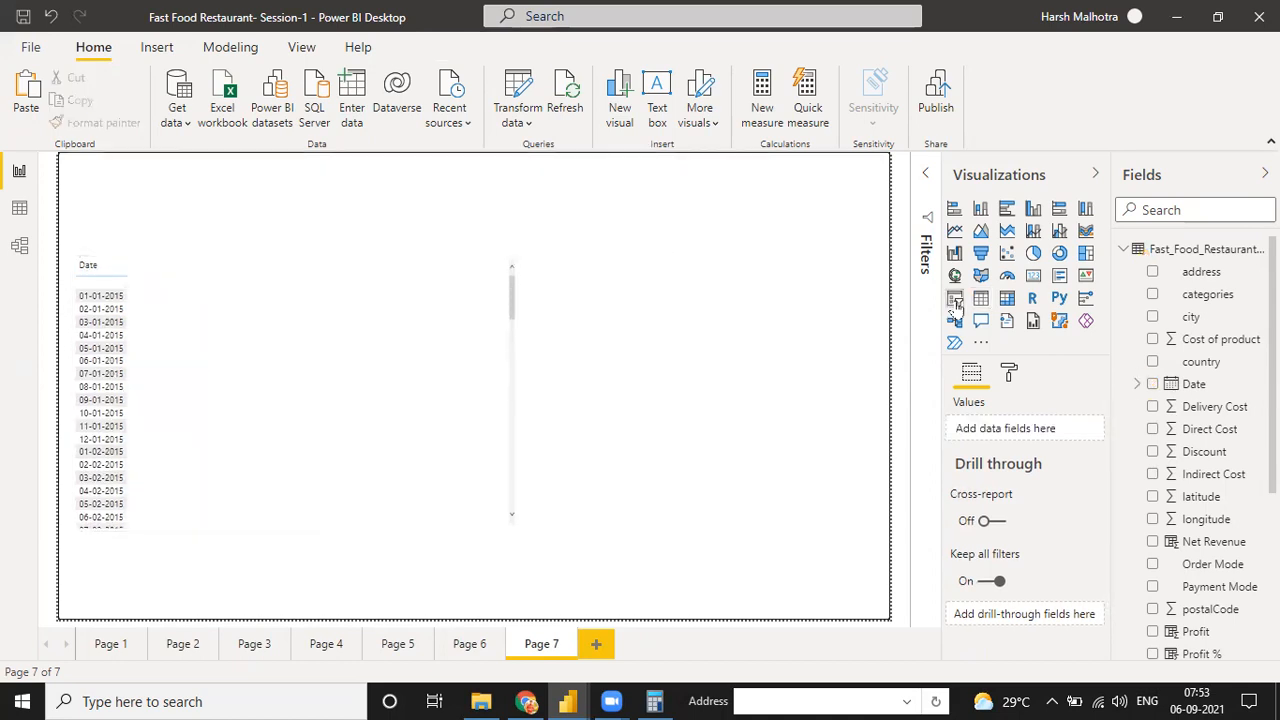
{"action": "left_click", "coordinate": [955, 298]}
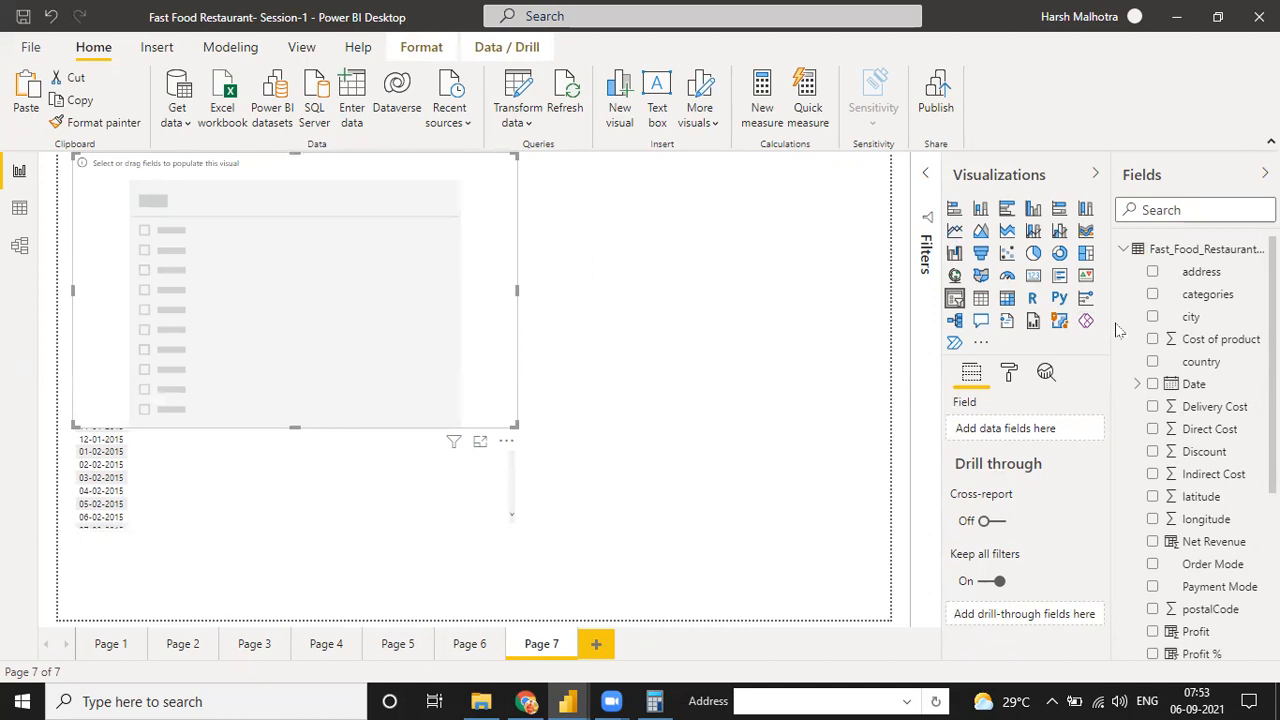
{"action": "left_click", "coordinate": [1152, 384]}
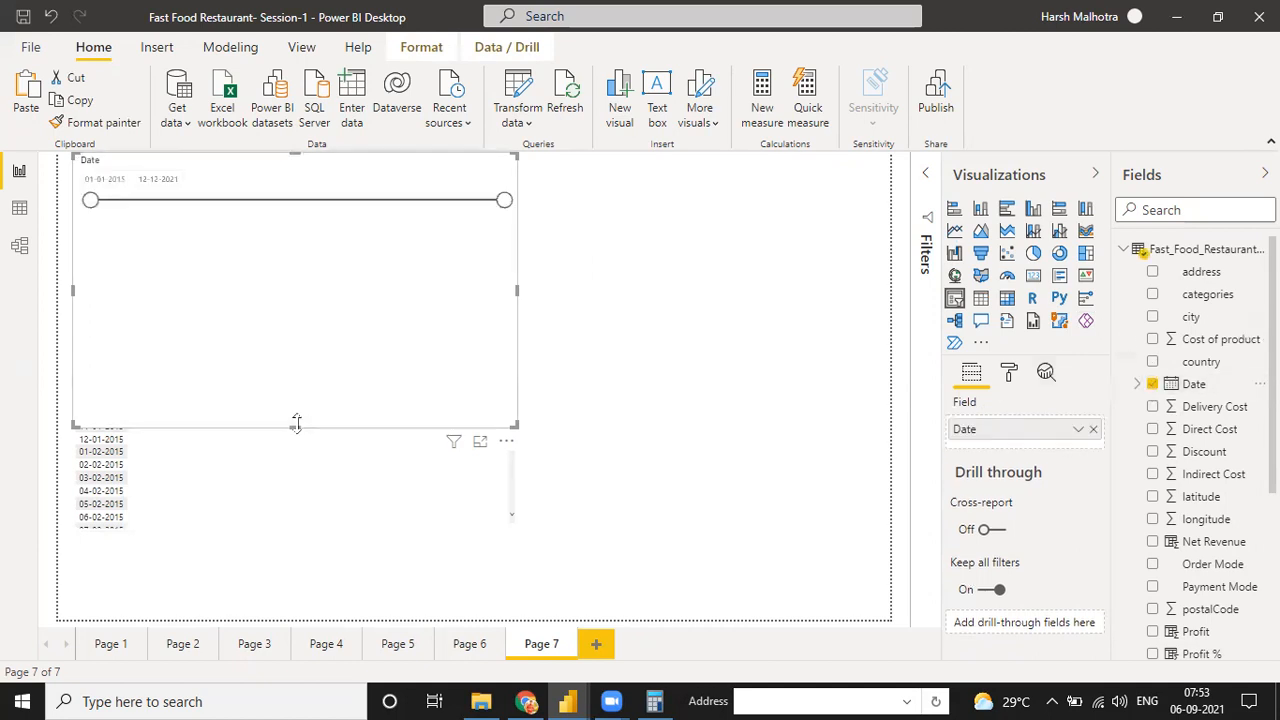
Shrink the Date slicer, place it above and to the right of the table, and set its range to 03-03-2017 through 18-07-2020
{"action": "left_click_drag", "start_coordinate": [294, 425], "coordinate": [306, 309]}
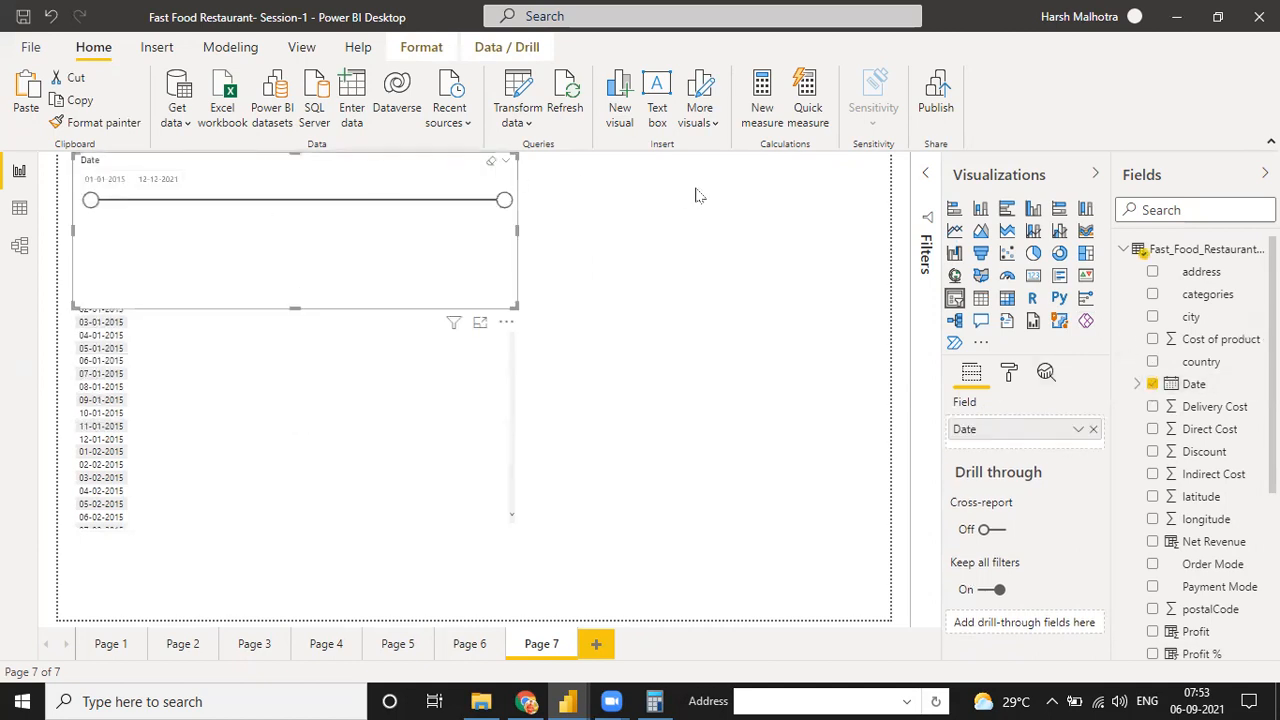
{"action": "left_click_drag", "start_coordinate": [162, 286], "coordinate": [534, 309]}
{"action": "left_click_drag", "start_coordinate": [668, 326], "coordinate": [670, 182]}
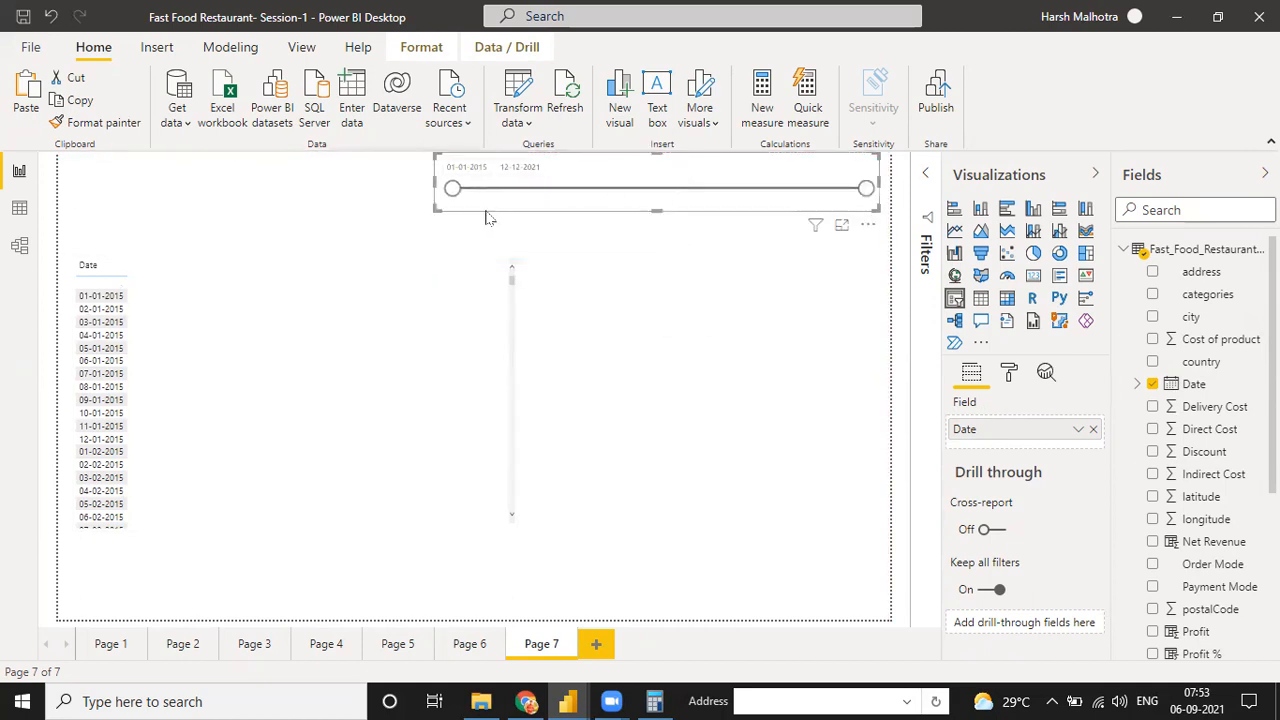
{"action": "left_click_drag", "start_coordinate": [452, 188], "coordinate": [582, 189]}
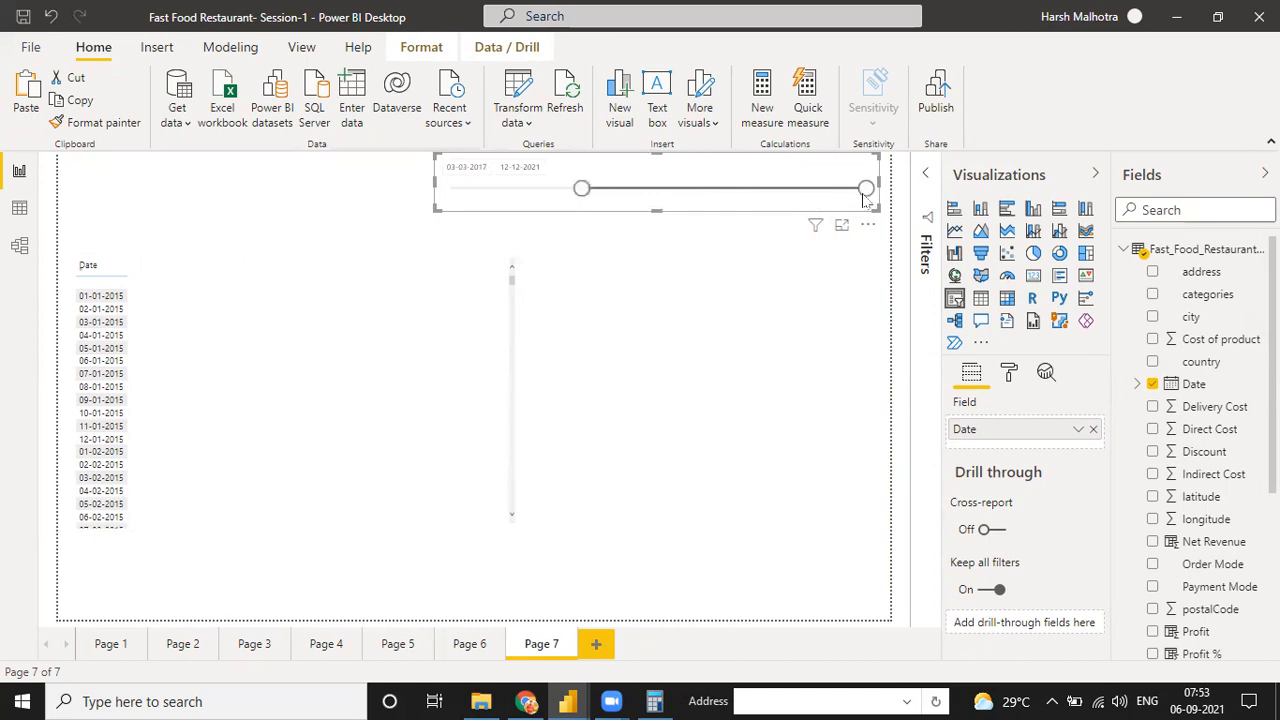
{"action": "left_click", "coordinate": [783, 192]}
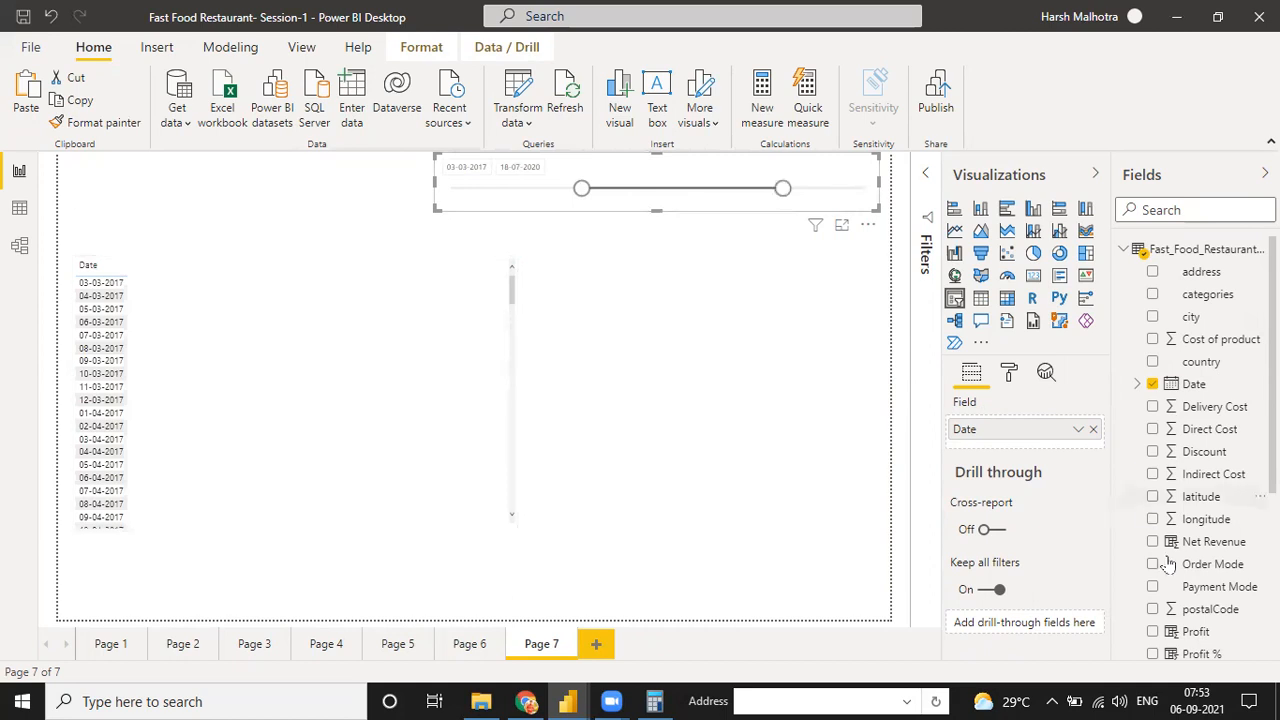
Add the Net Sales measure to the date table and check the first row's date and sales value
{"action": "scroll", "coordinate": [1168, 565], "scroll_direction": "down", "scroll_amount": 3}
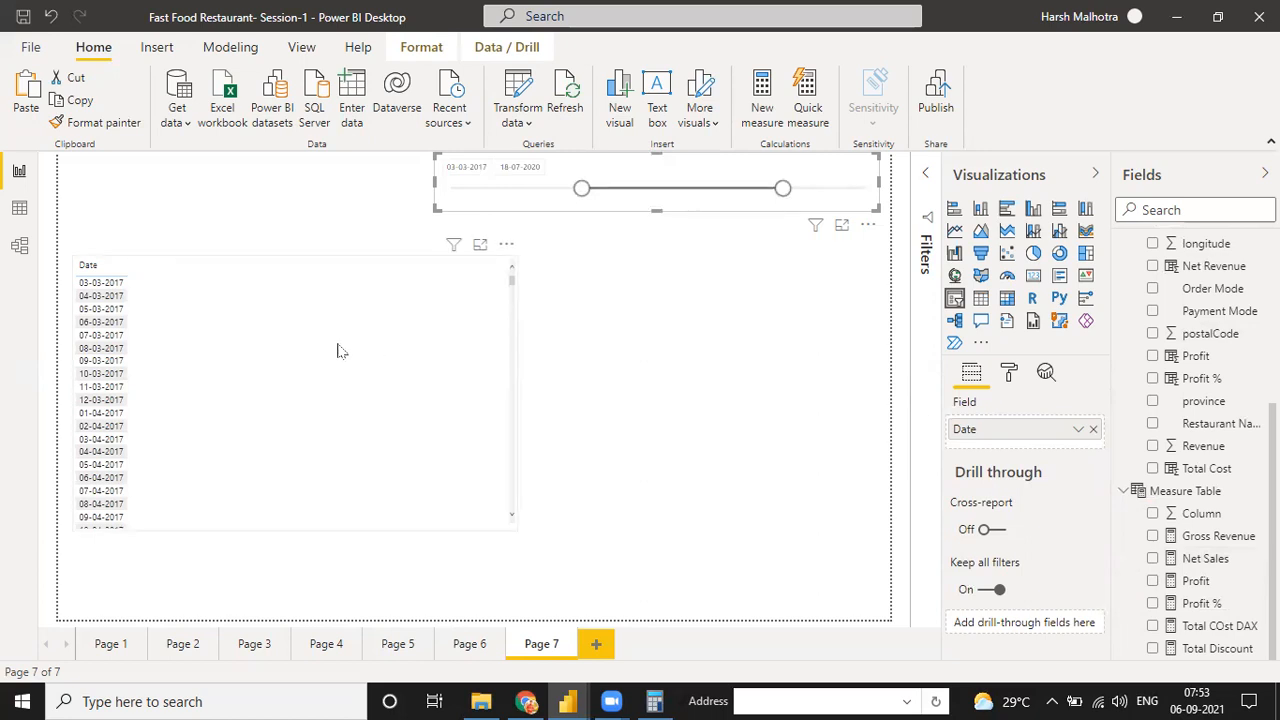
{"action": "left_click", "coordinate": [432, 403]}
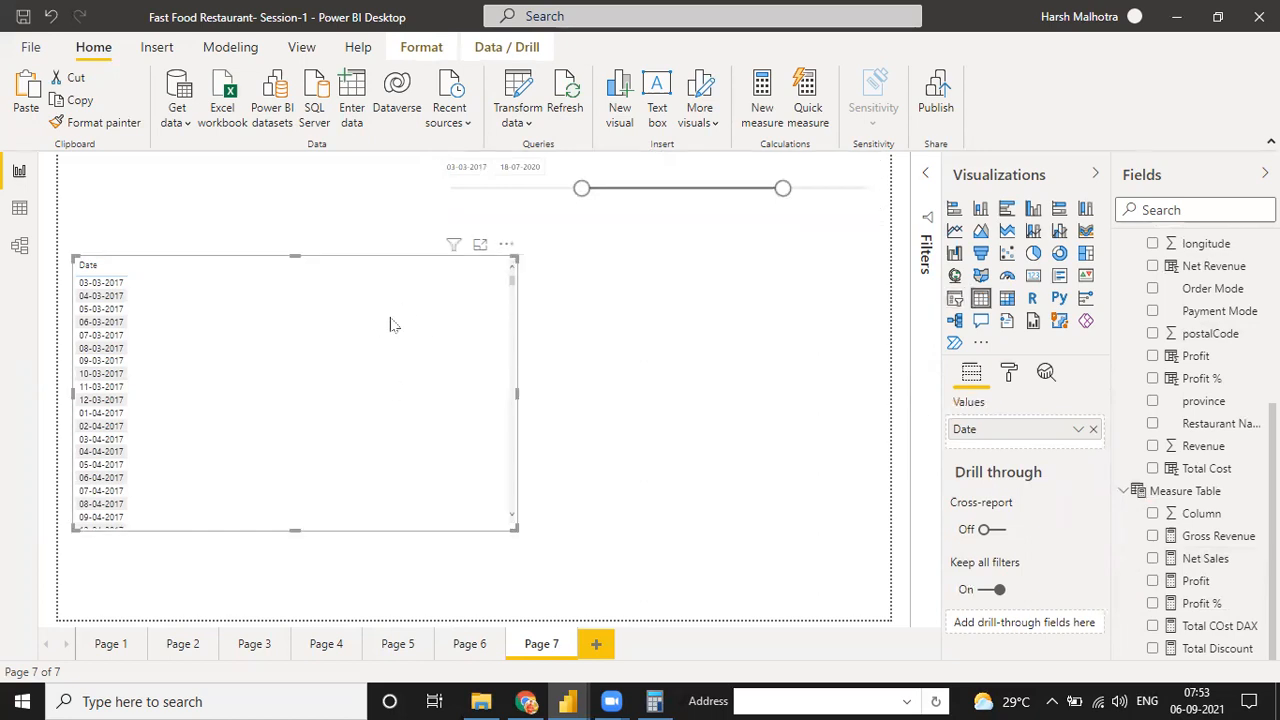
{"action": "left_click", "coordinate": [1153, 560]}
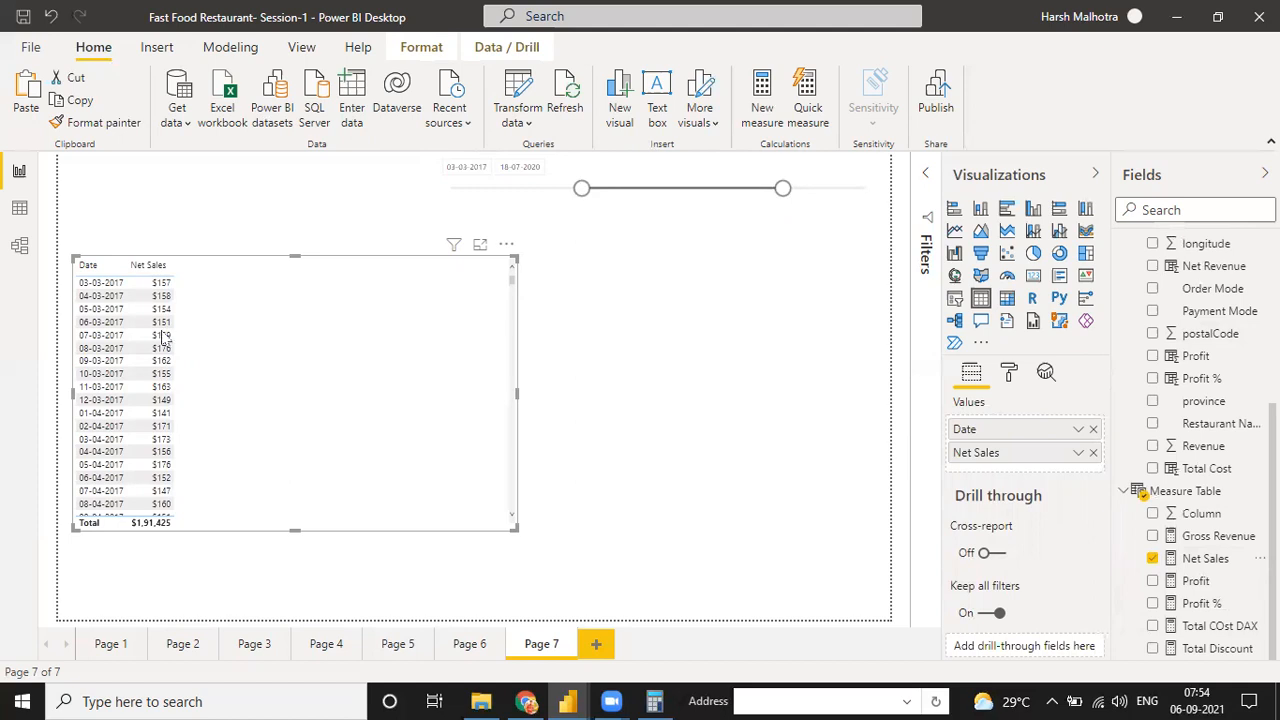
{"action": "left_click", "coordinate": [93, 285]}
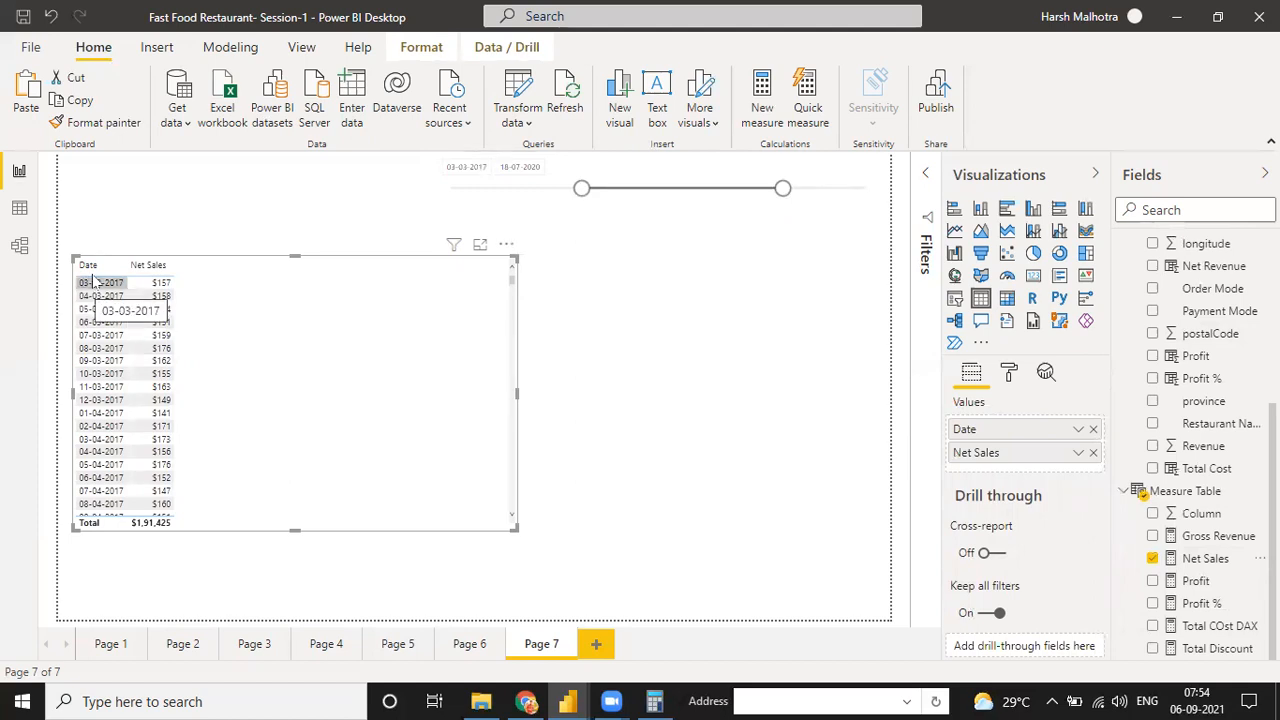
{"action": "left_click", "coordinate": [156, 285]}
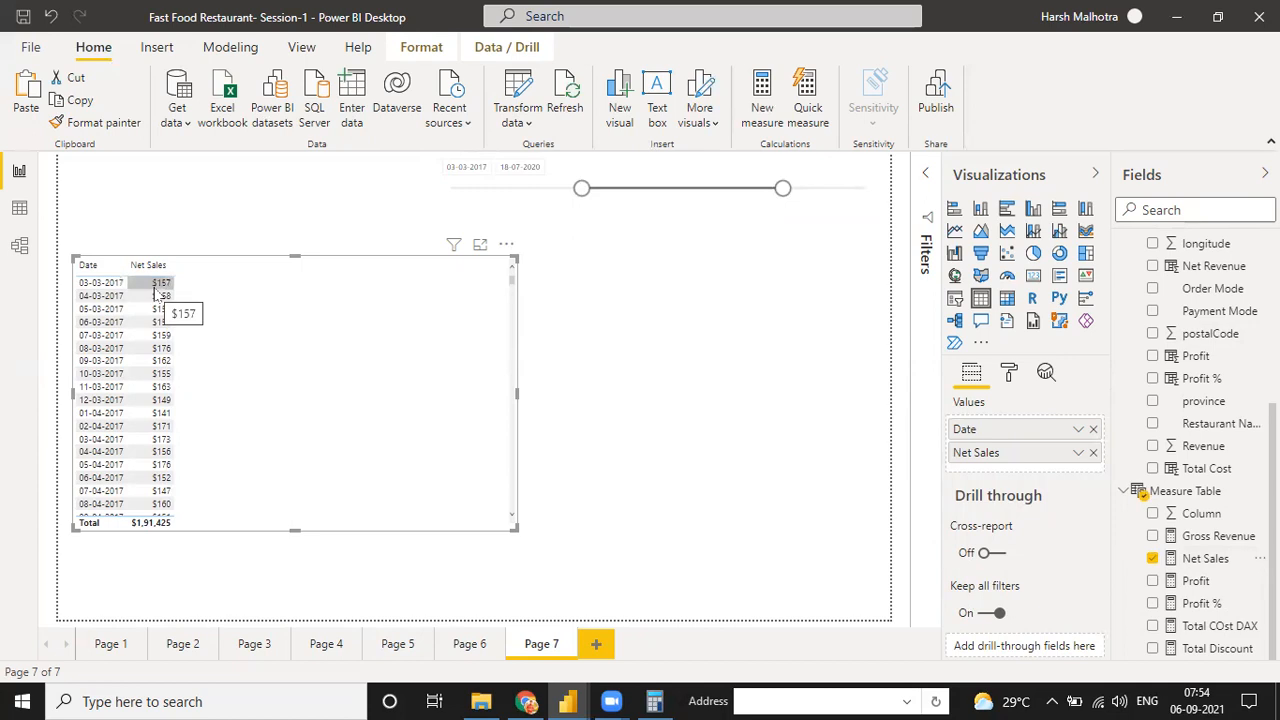
{"action": "left_click", "coordinate": [103, 288]}
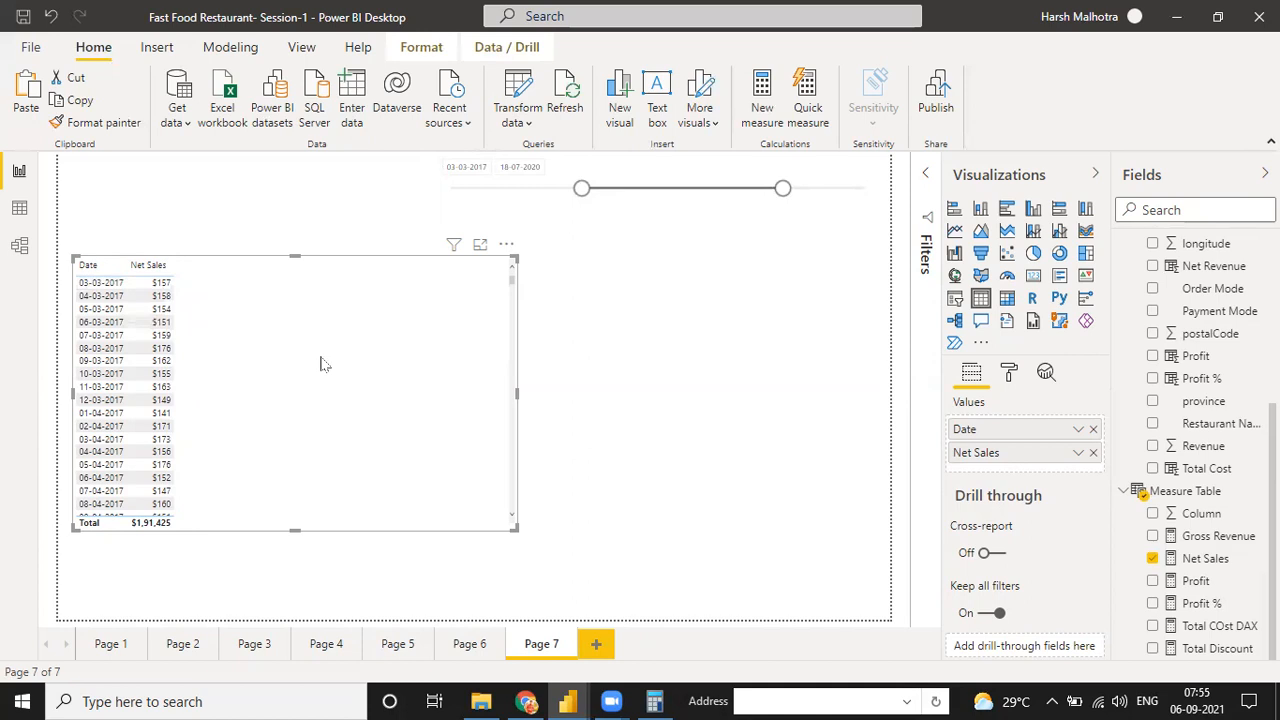
Create a new measure in the Measure Table
{"action": "scroll", "coordinate": [1125, 260], "scroll_direction": "up", "scroll_amount": 5}
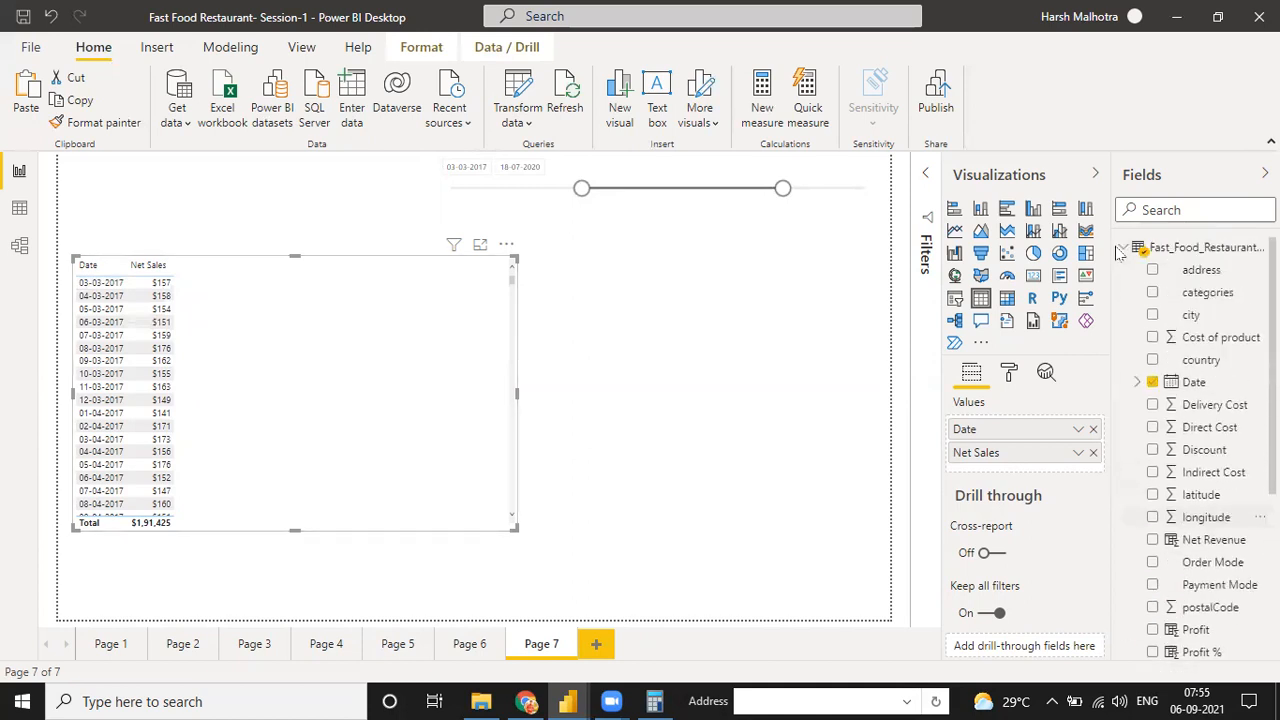
{"action": "left_click", "coordinate": [1123, 249]}
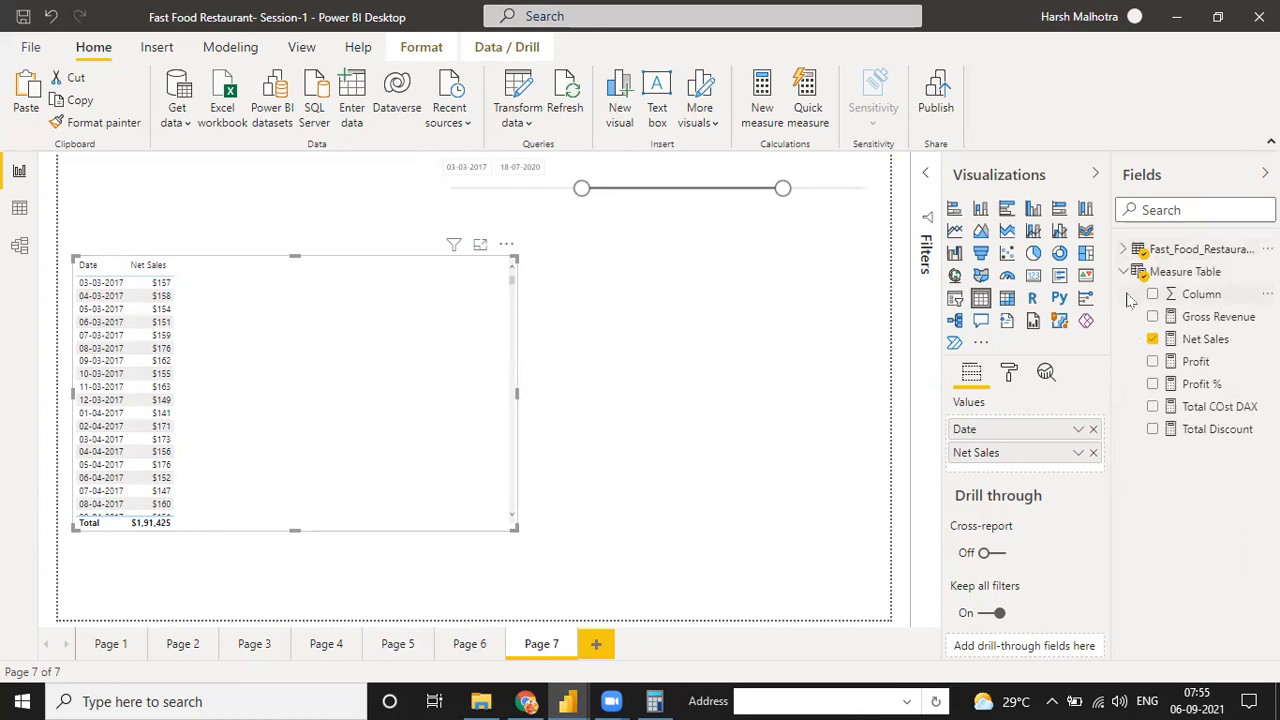
{"action": "left_click", "coordinate": [1267, 271]}
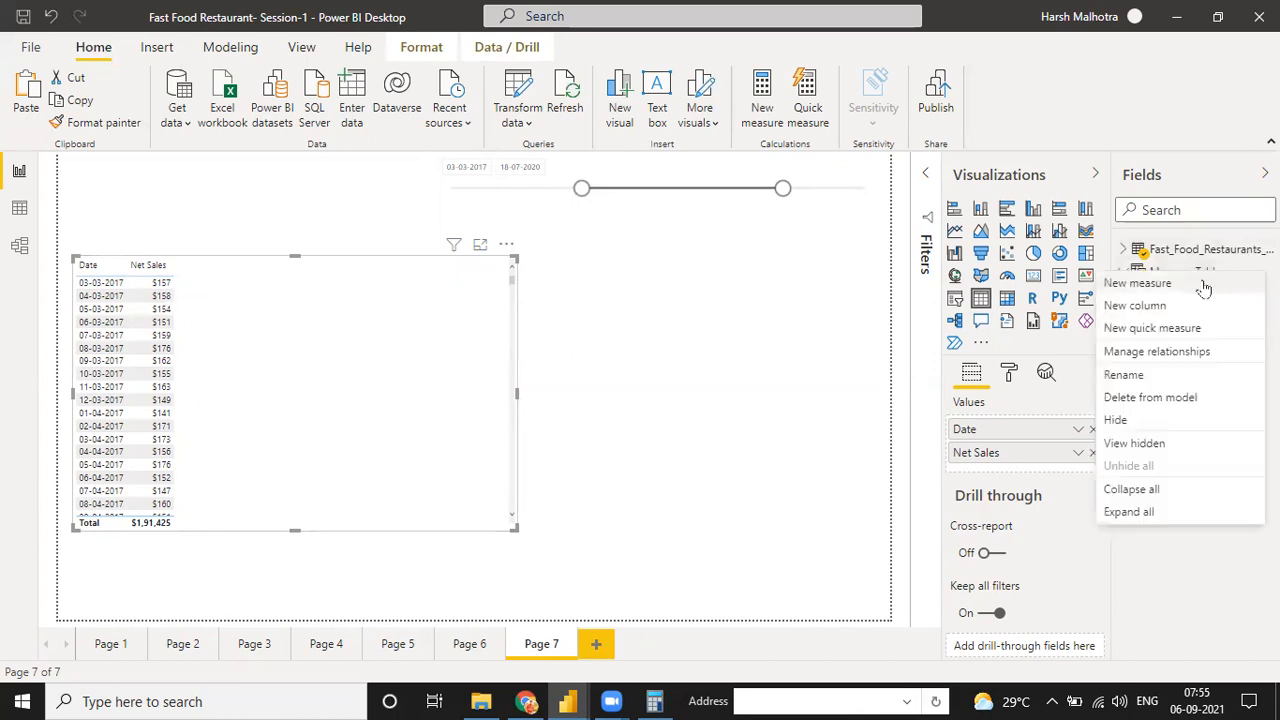
{"action": "left_click", "coordinate": [1138, 284]}
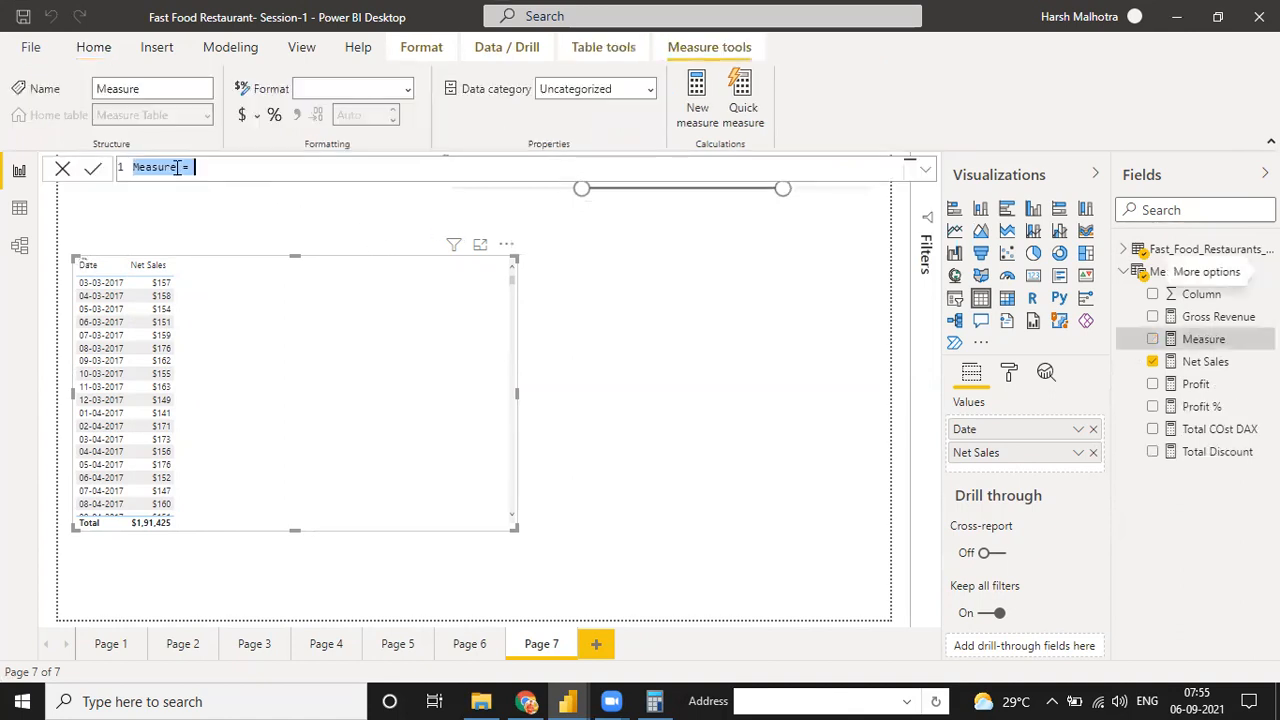
Replace the default measure name in the formula with Last Year Sales
{"action": "left_click", "coordinate": [177, 168]}
{"action": "key", "text": "BackSpace"}
{"action": "key", "text": "BackSpace"}
{"action": "key", "text": "BackSpace"}
{"action": "key", "text": "BackSpace"}
{"action": "key", "text": "BackSpace"}
{"action": "key", "text": "BackSpace"}
{"action": "key", "text": "BackSpace"}
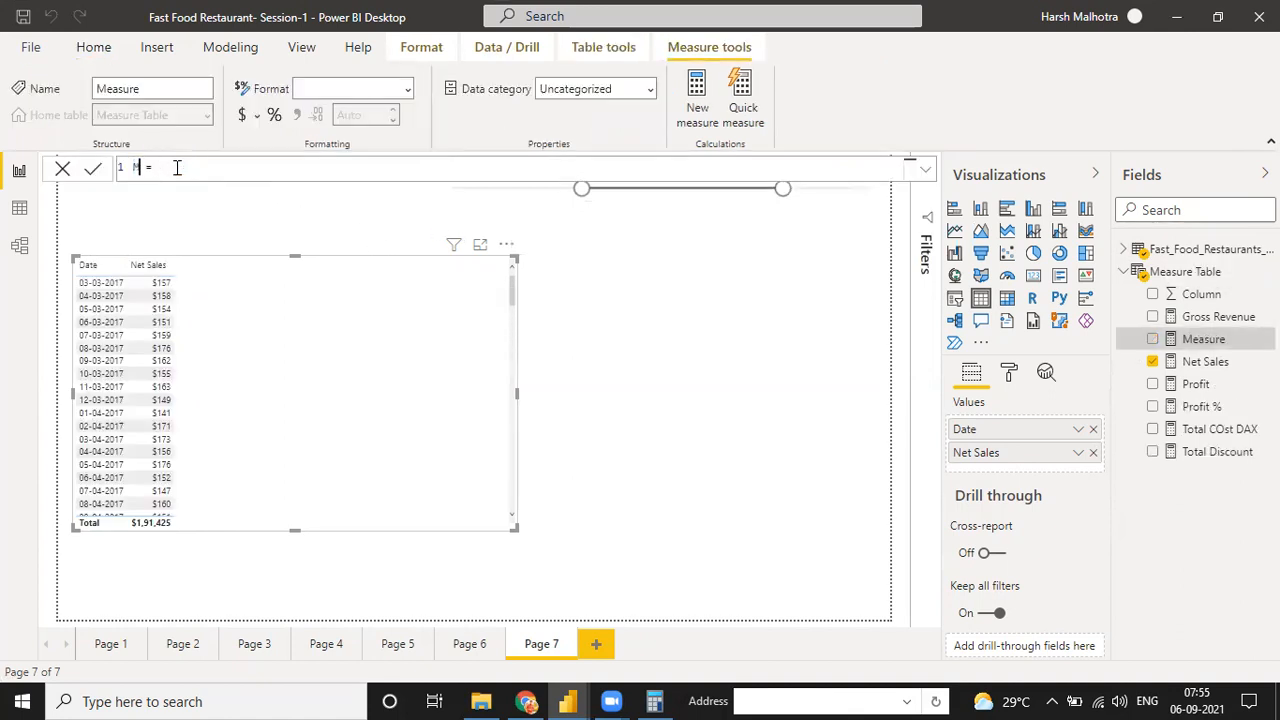
{"action": "type", "text": "LAst"}
{"action": "key", "text": "BackSpace"}
{"action": "key", "text": "BackSpace"}
{"action": "key", "text": "BackSpace"}
{"action": "type", "text": "ast Year Sales"}
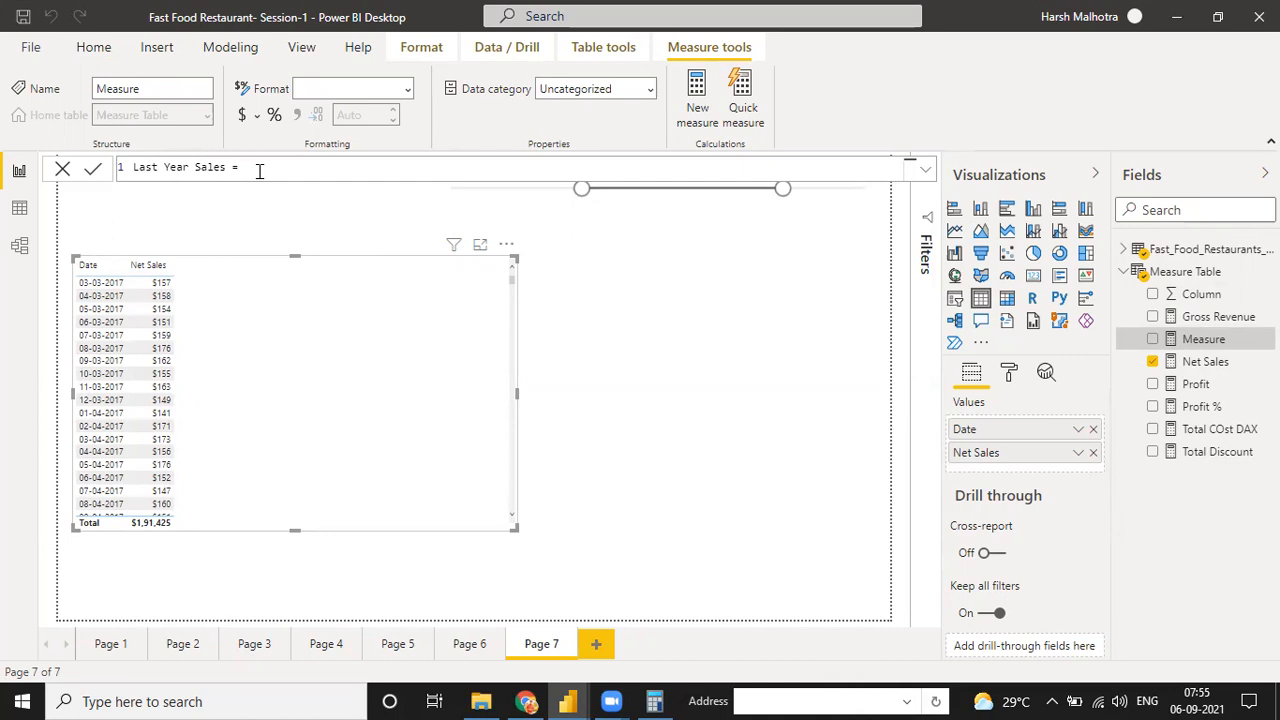
Begin the Last Year Sales formula with CALCULATE, using [Net Sales] as its expression
{"action": "type", "text": "cal"}
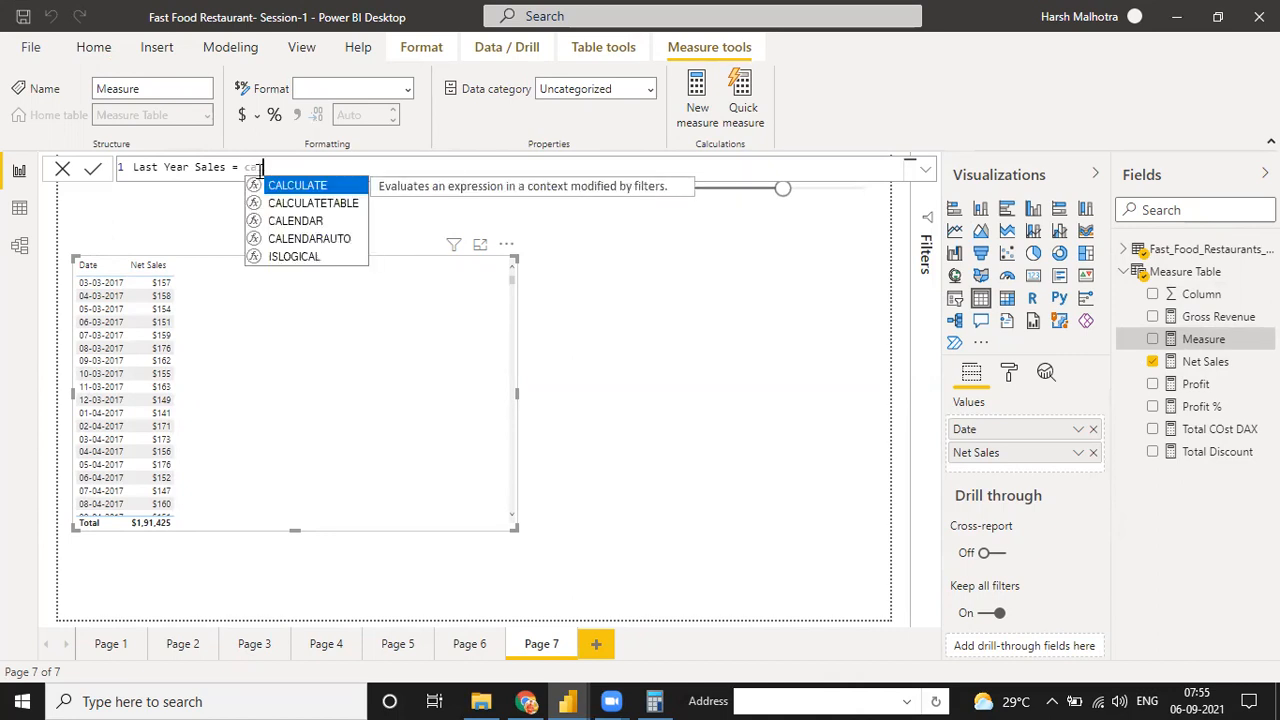
{"action": "key", "text": "Tab"}
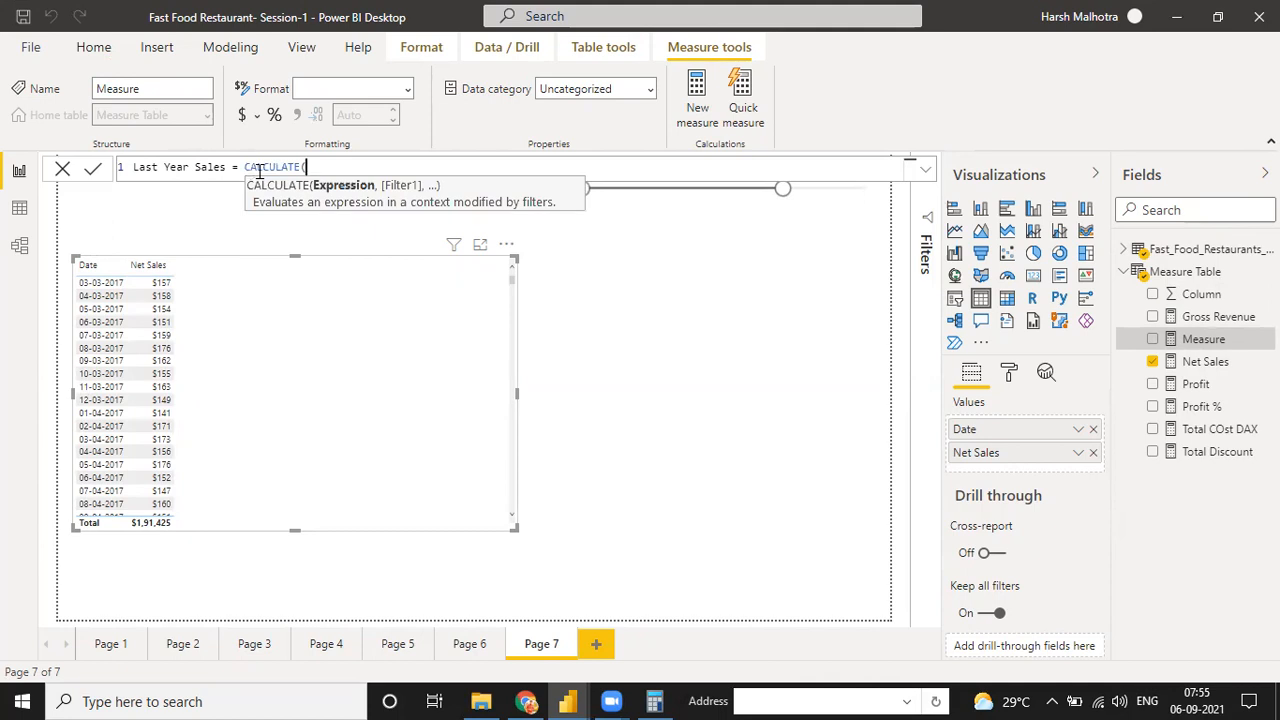
{"action": "type", "text": "tota"}
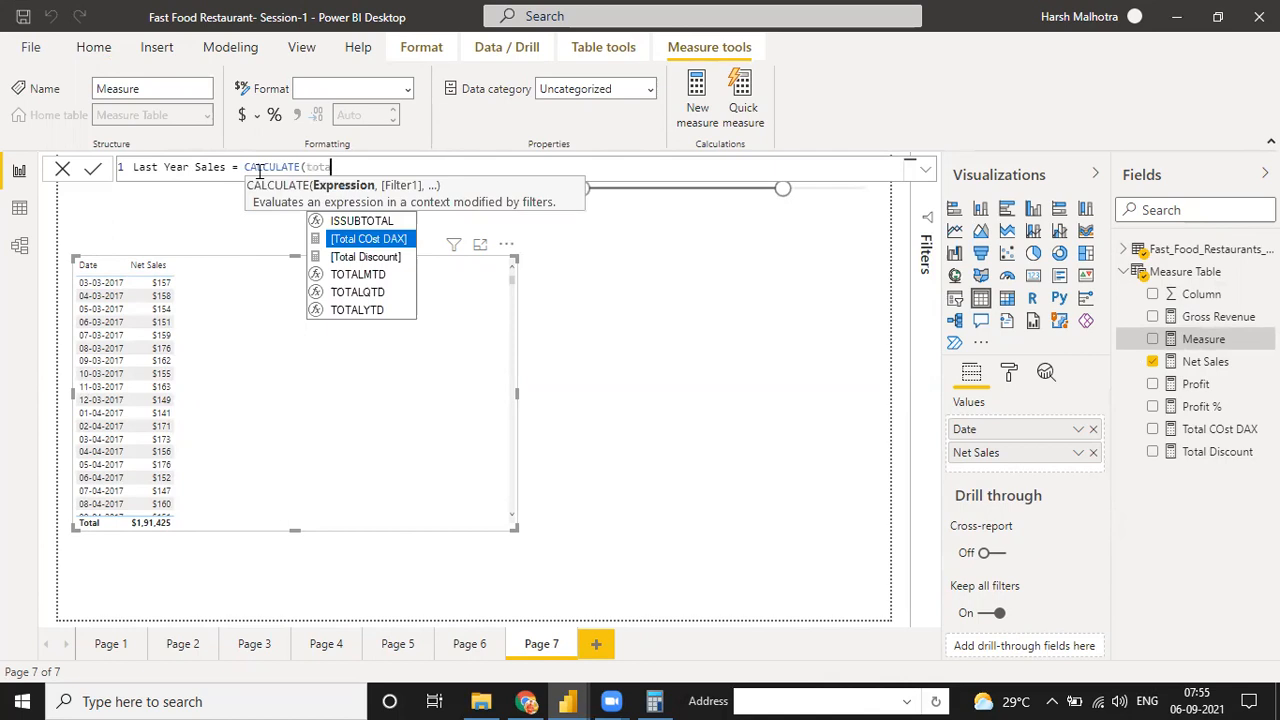
{"action": "key", "text": "BackSpace"}
{"action": "key", "text": "BackSpace"}
{"action": "key", "text": "BackSpace"}
{"action": "key", "text": "BackSpace"}
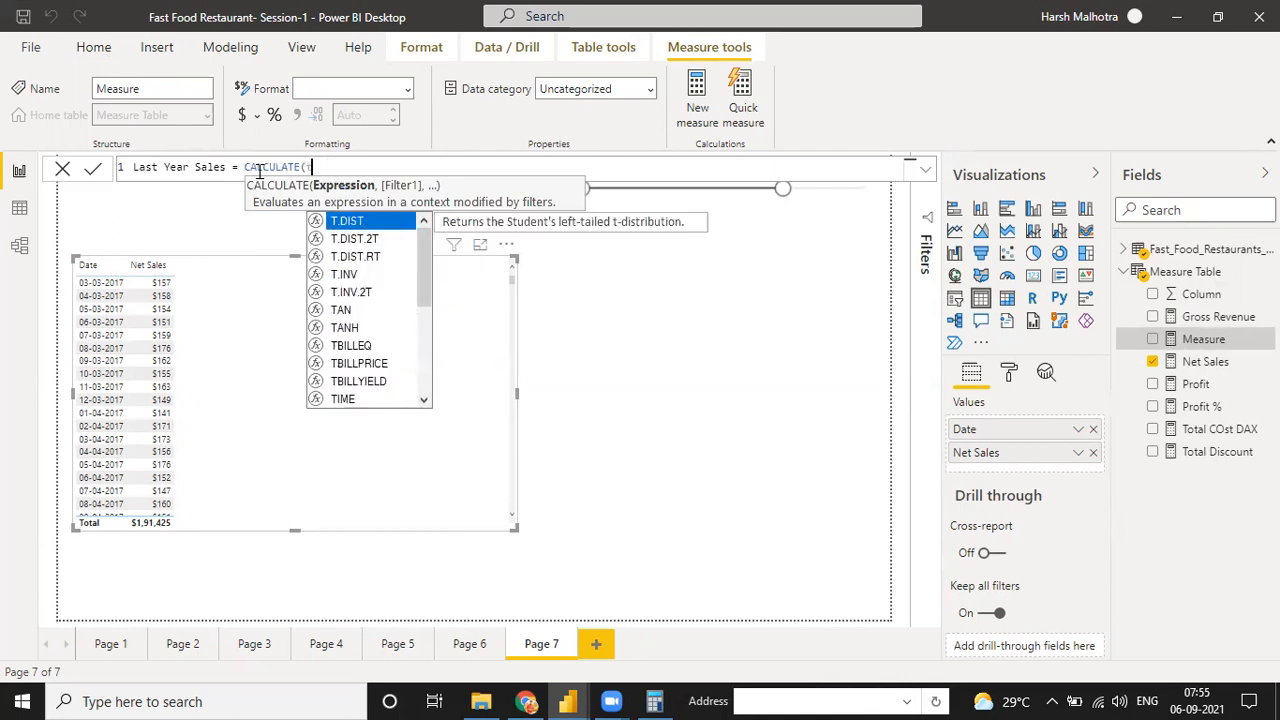
{"action": "type", "text": "Net"}
{"action": "key", "text": "Tab"}
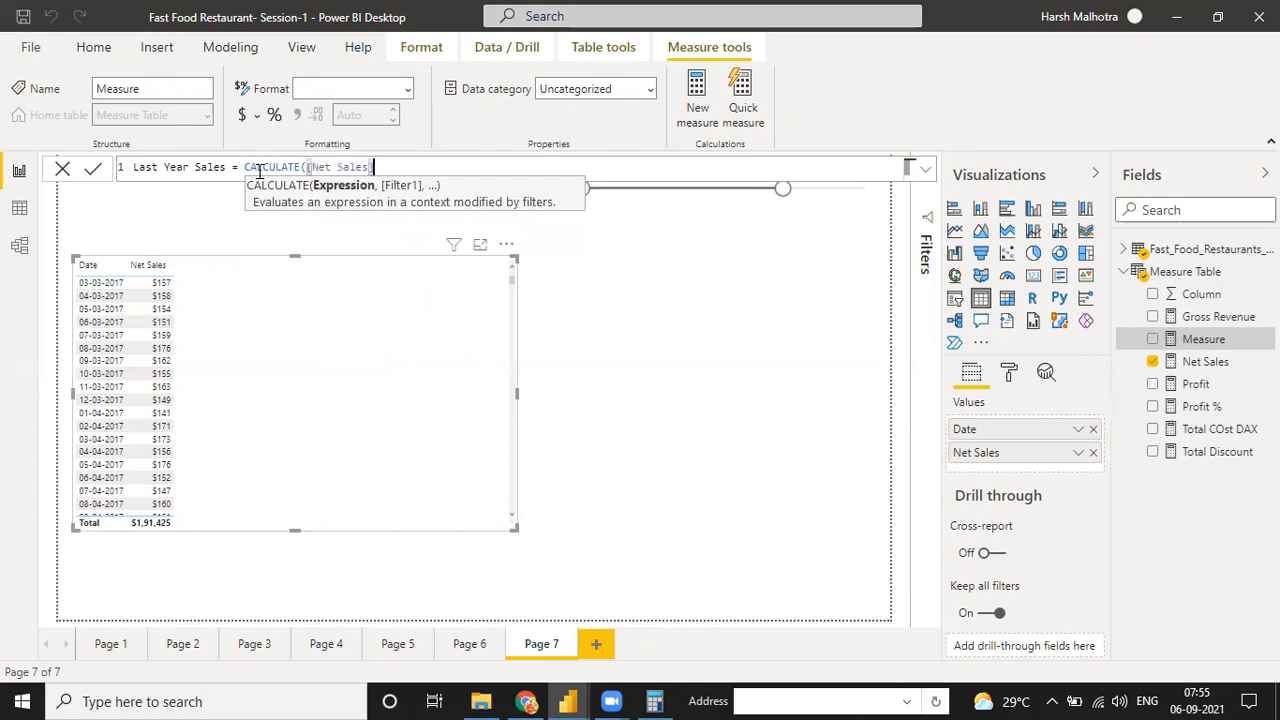
{"action": "type", "text": ","}
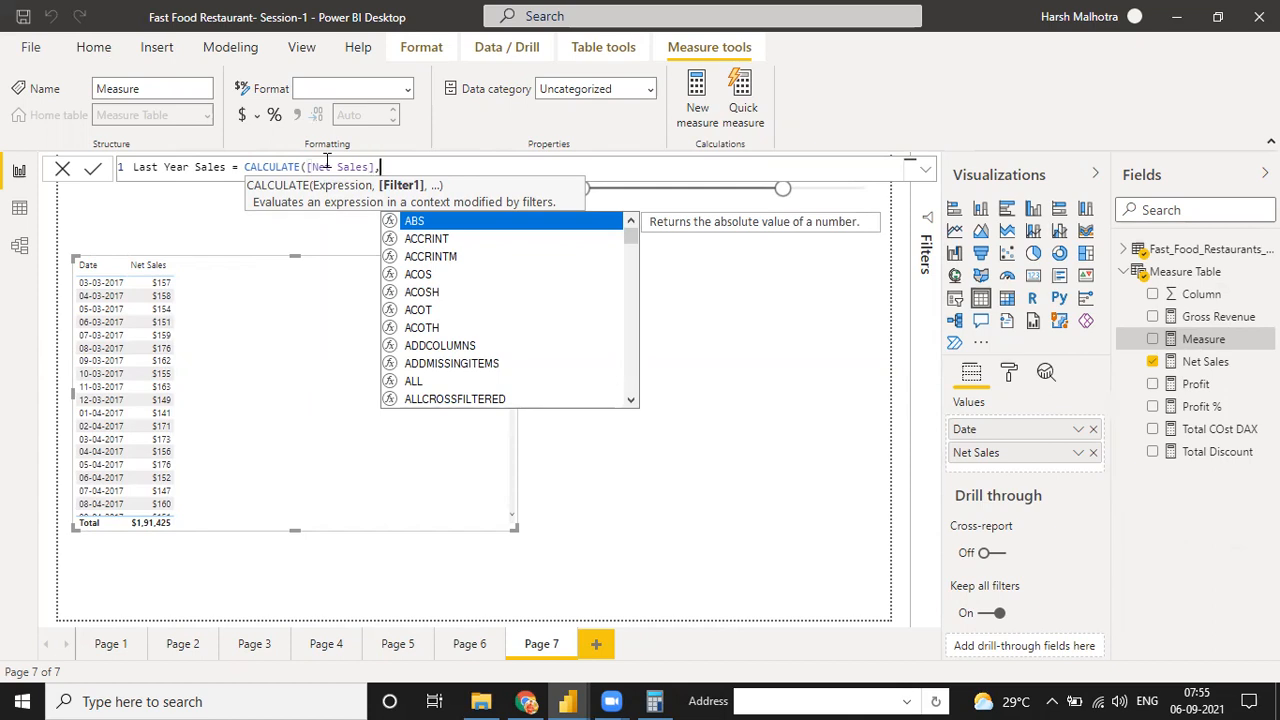
Complete the Last Year Sales formula with SAMEPERIODLASTYEAR on Fast_Food_Restaurants_US[Date] as the CALCULATE filter, and commit the measure
{"action": "type", "text": "SAME"}
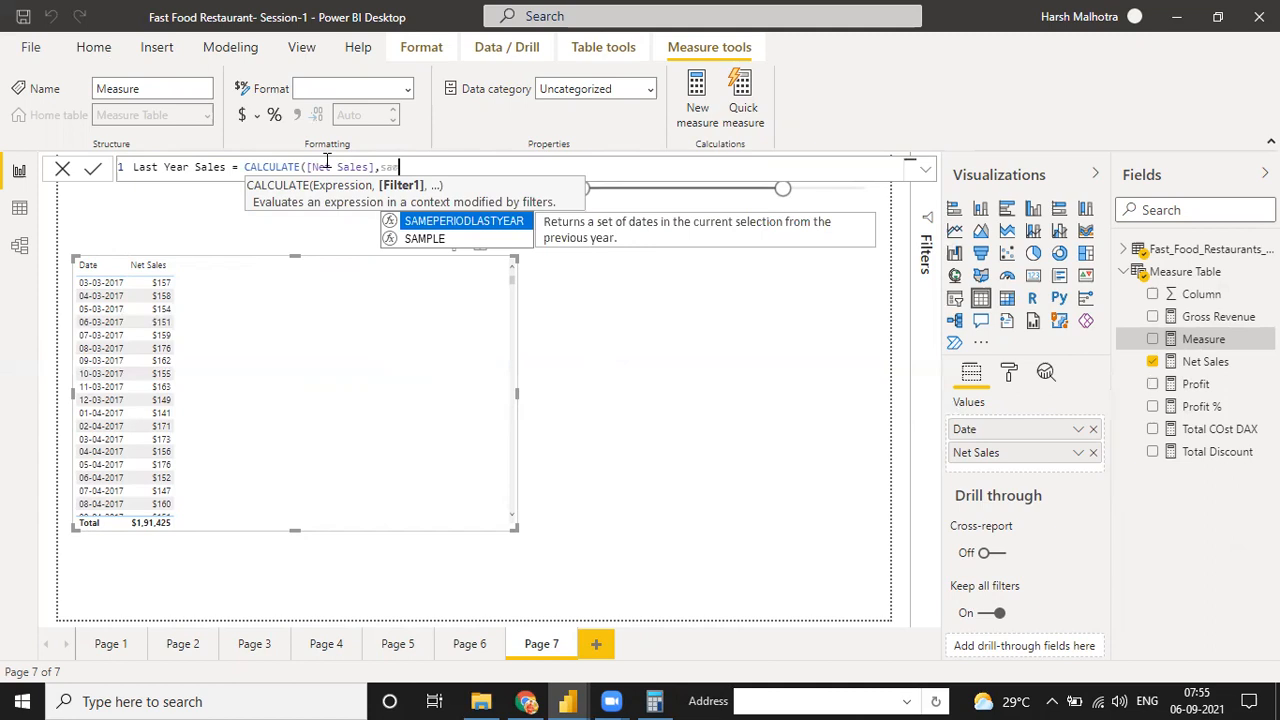
{"action": "key", "text": "Tab"}
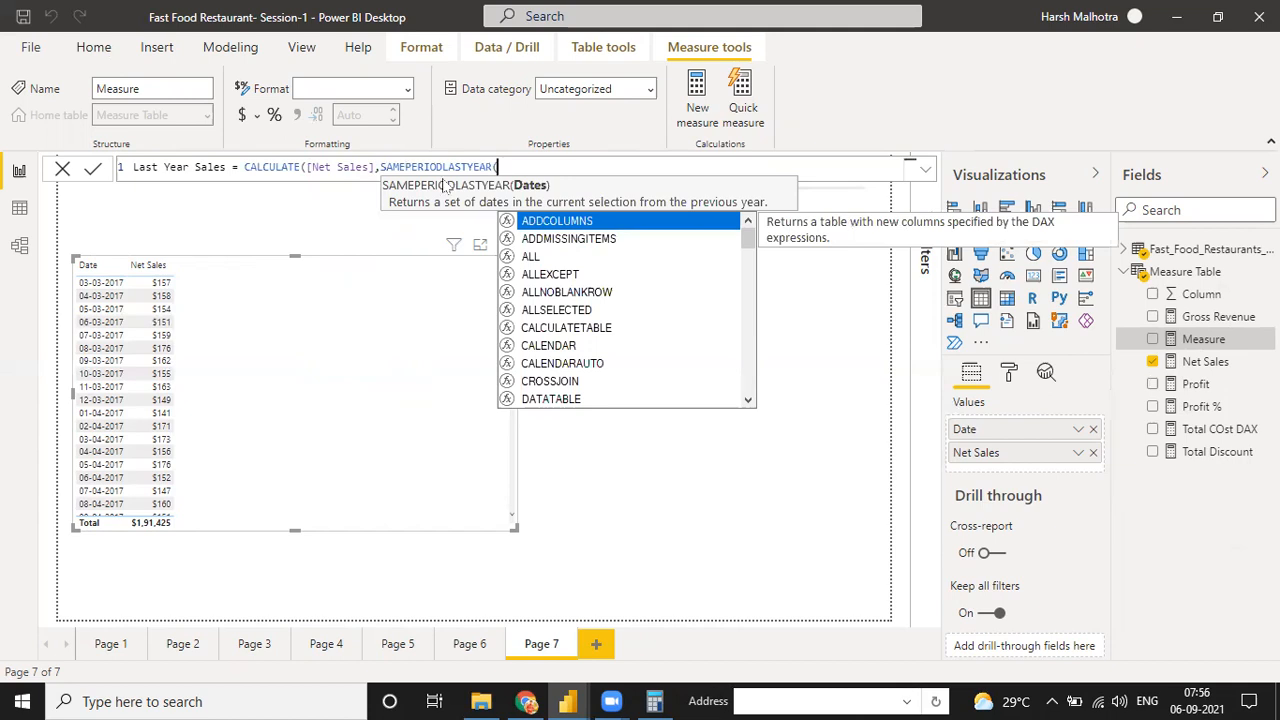
{"action": "type", "text": "date"}
{"action": "key", "text": "BackSpace"}
{"action": "key", "text": "BackSpace"}
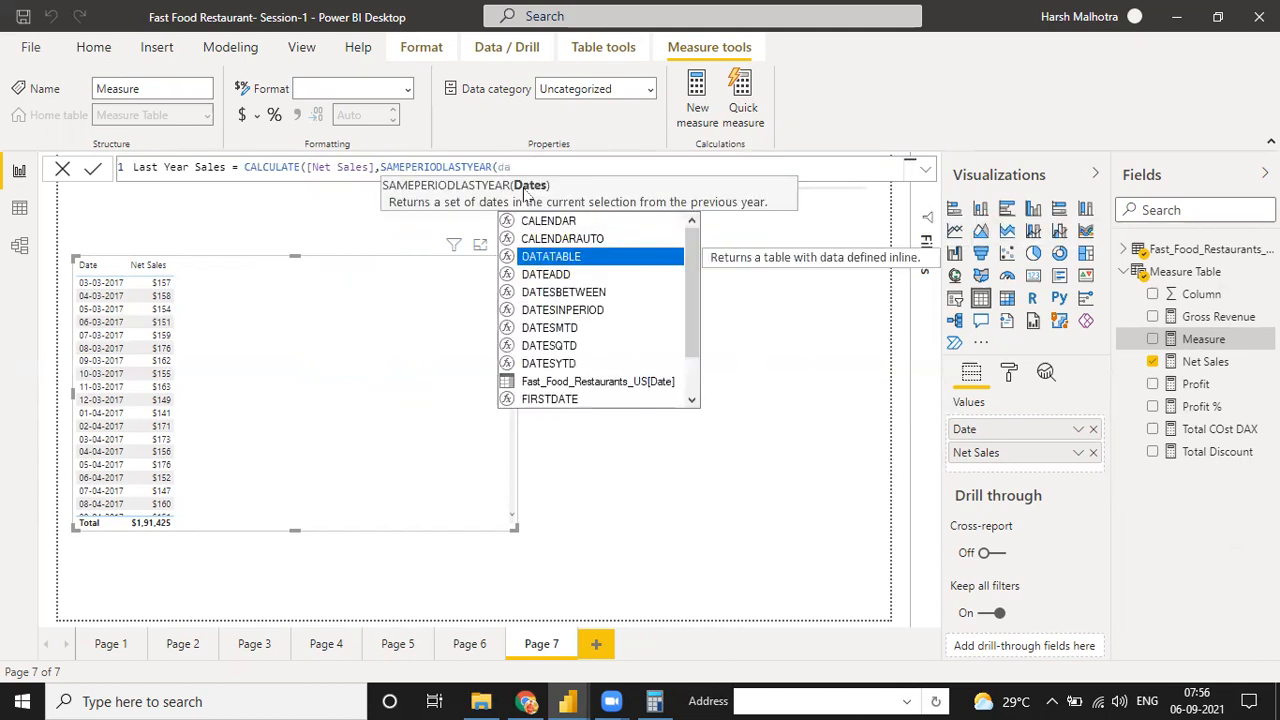
{"action": "type", "text": "te"}
{"action": "key", "text": "Down"}
{"action": "key", "text": "Down"}
{"action": "key", "text": "Down"}
{"action": "key", "text": "Down"}
{"action": "key", "text": "Down"}
{"action": "key", "text": "Down"}
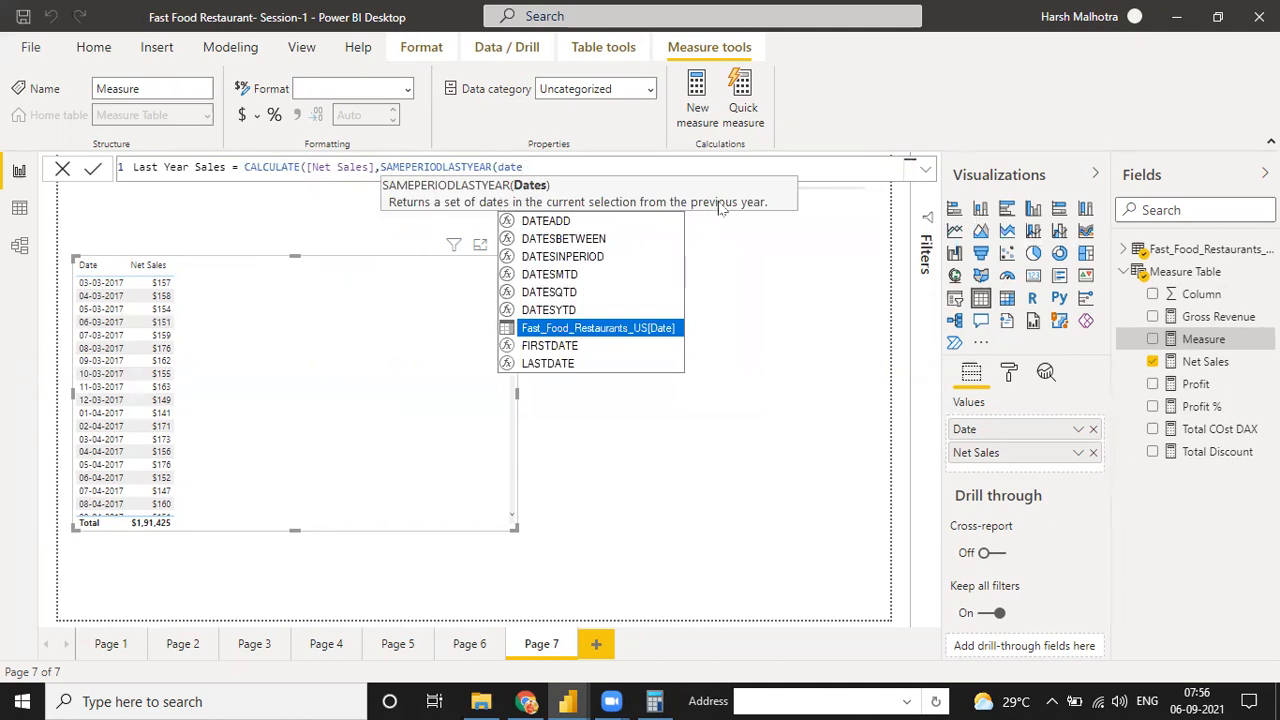
{"action": "key", "text": "Tab"}
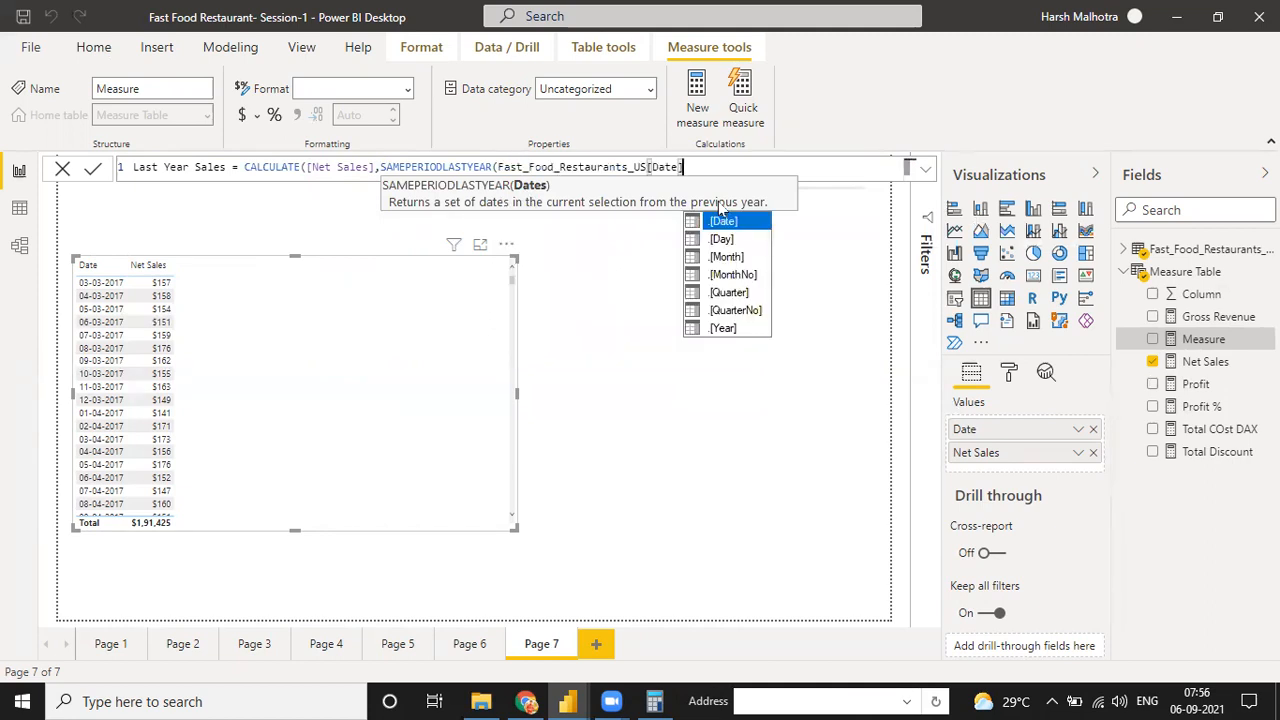
{"action": "type", "text": ")"}
{"action": "key", "text": "Return"}
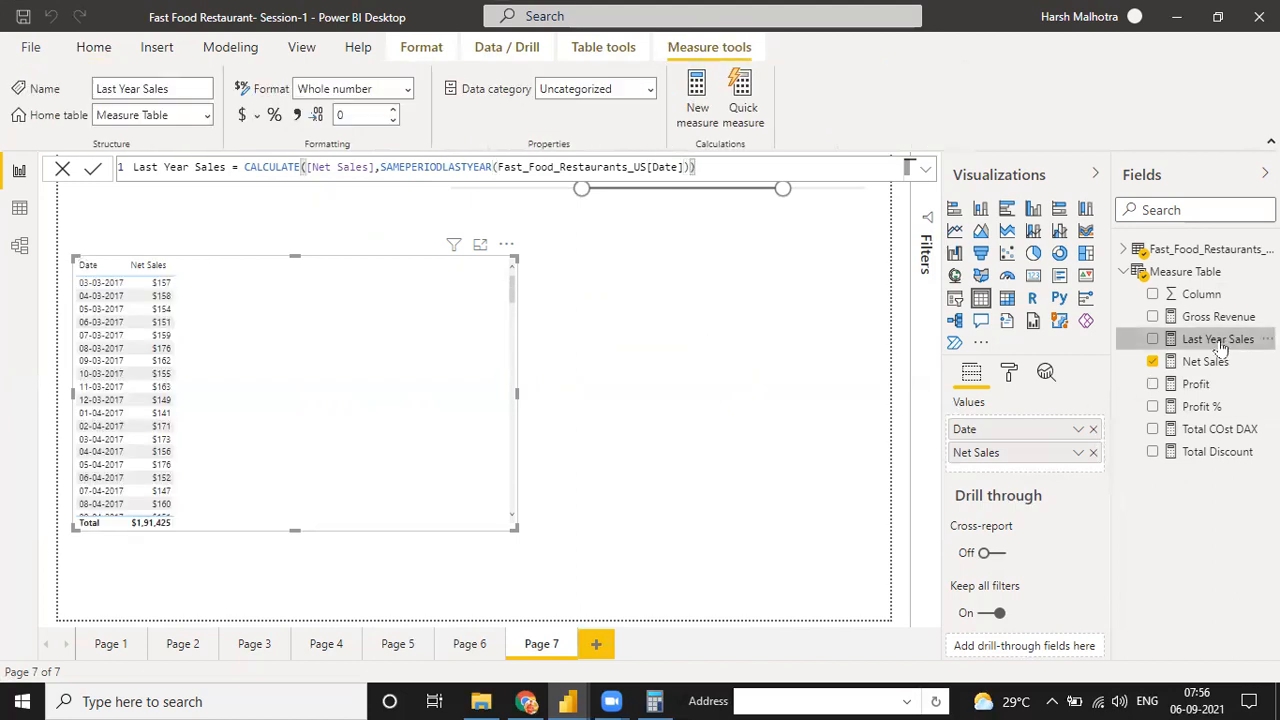
Add the Last Year Sales measure to the date table and format it as currency
{"action": "left_click_drag", "start_coordinate": [740, 345], "coordinate": [437, 326]}
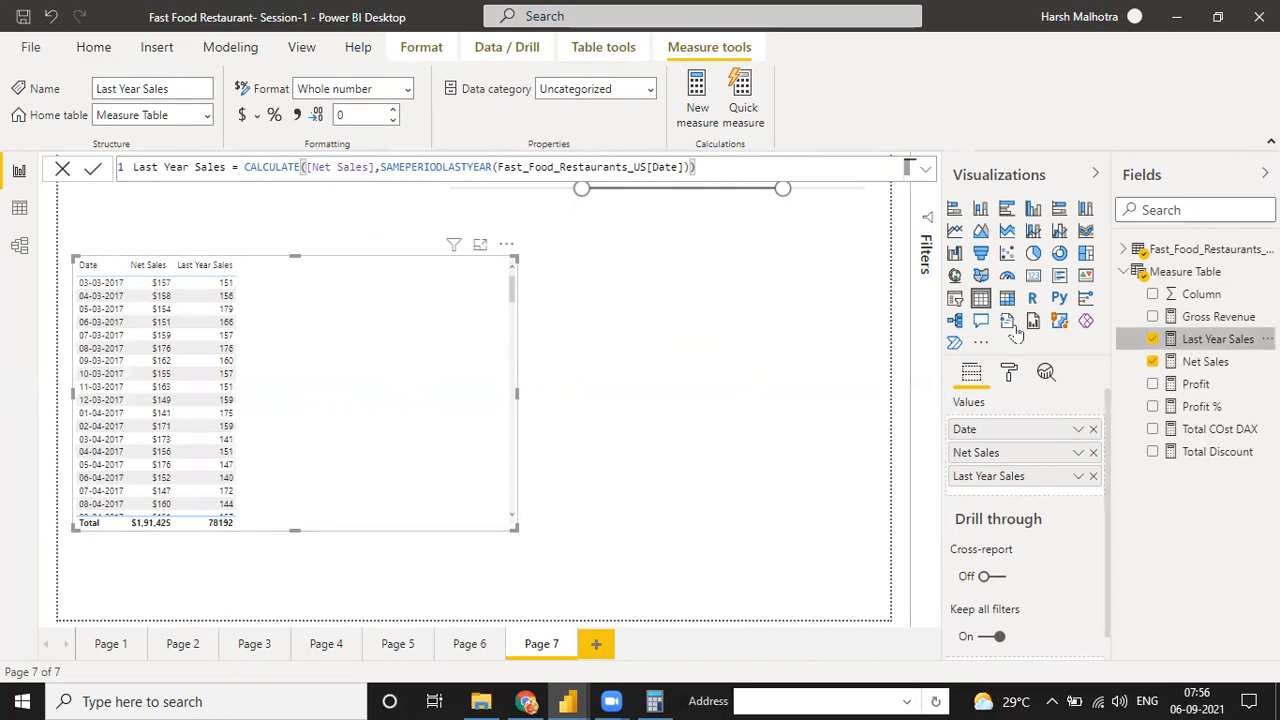
{"action": "left_click", "coordinate": [241, 115]}
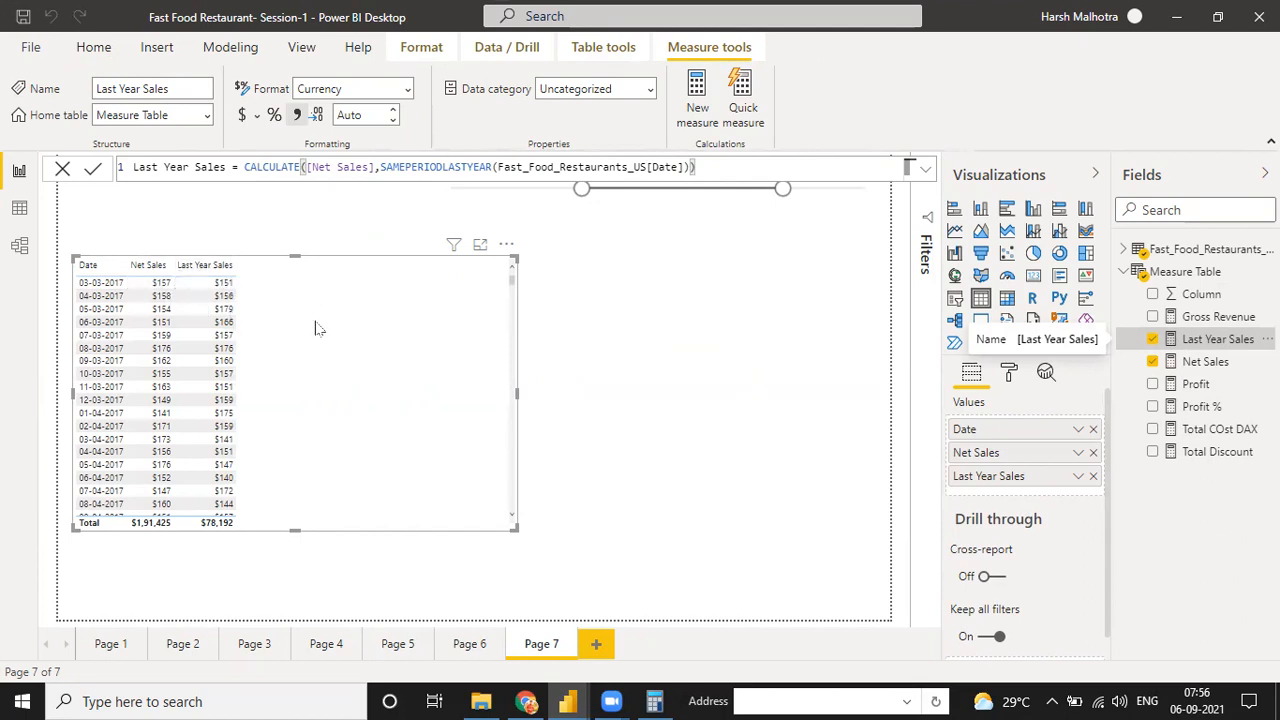
Extend the date slicer's start back to 28-12-2015 and compare Net Sales with Last Year Sales in the 2016 rows
{"action": "scroll", "coordinate": [311, 380], "scroll_direction": "down", "scroll_amount": 5}
{"action": "left_click_drag", "start_coordinate": [582, 189], "coordinate": [511, 190]}
{"action": "left_click", "coordinate": [506, 208]}
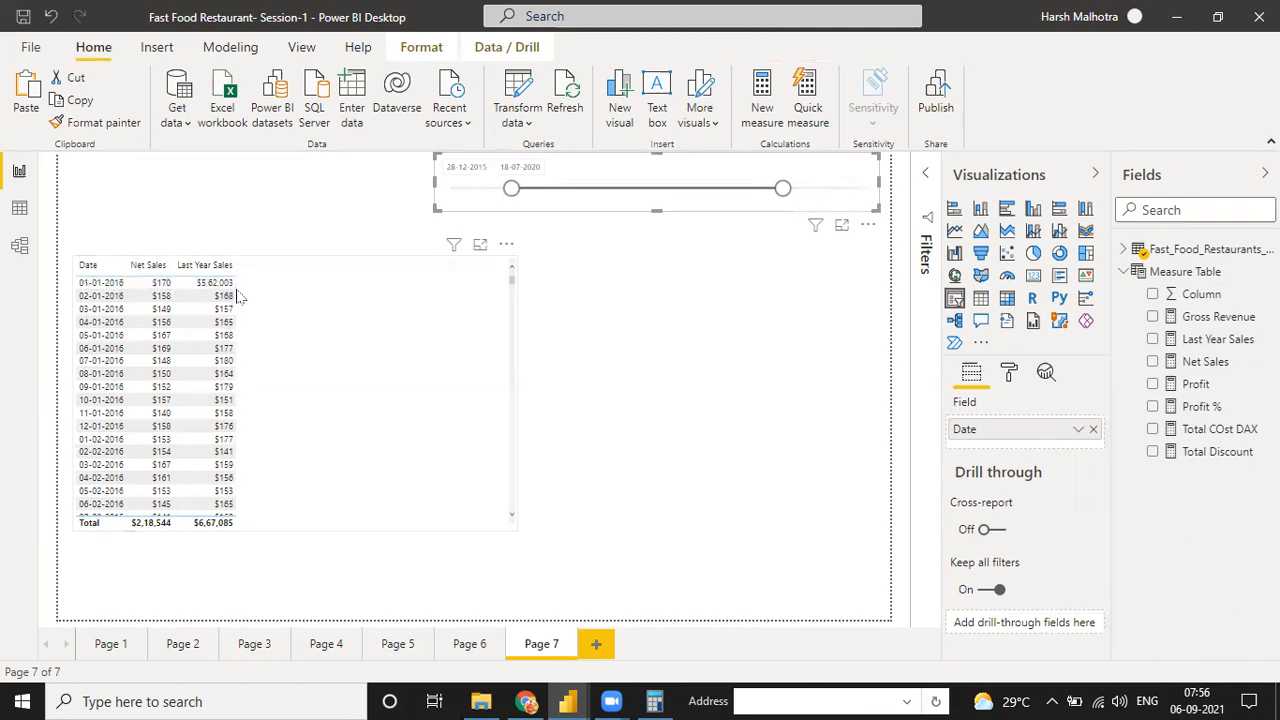
{"action": "scroll", "coordinate": [176, 356], "scroll_direction": "down", "scroll_amount": 5}
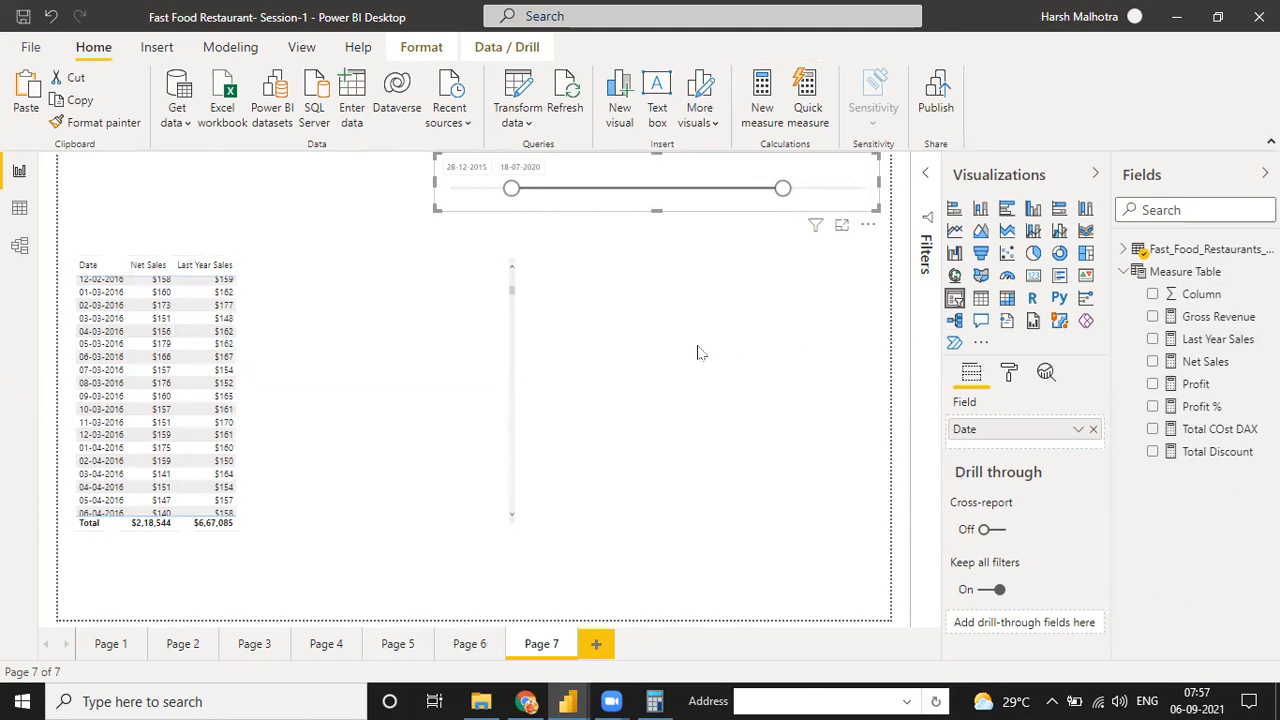
Switch the slicer's Date field to Date Hierarchy and remove Day, Month and Quarter, keeping only Year
{"action": "left_click", "coordinate": [1078, 429]}
{"action": "left_click", "coordinate": [1105, 571]}
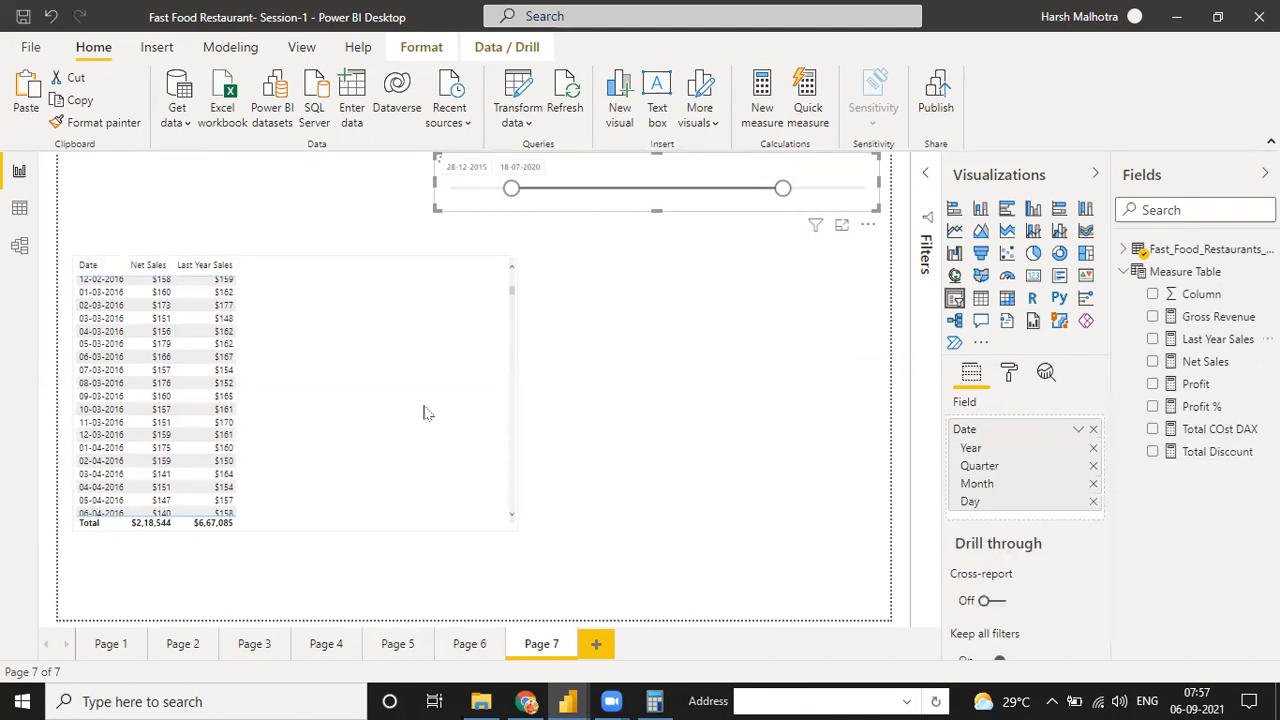
{"action": "left_click", "coordinate": [1093, 502]}
{"action": "left_click", "coordinate": [1093, 484]}
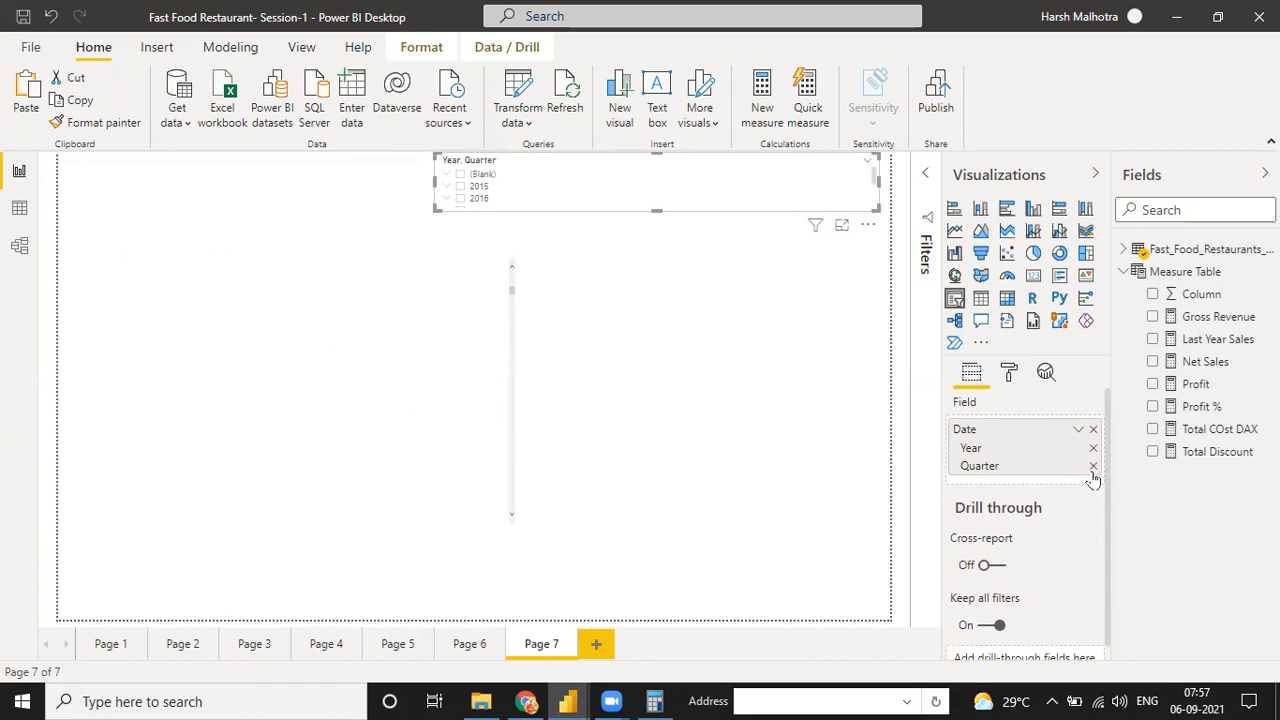
{"action": "left_click", "coordinate": [1093, 468]}
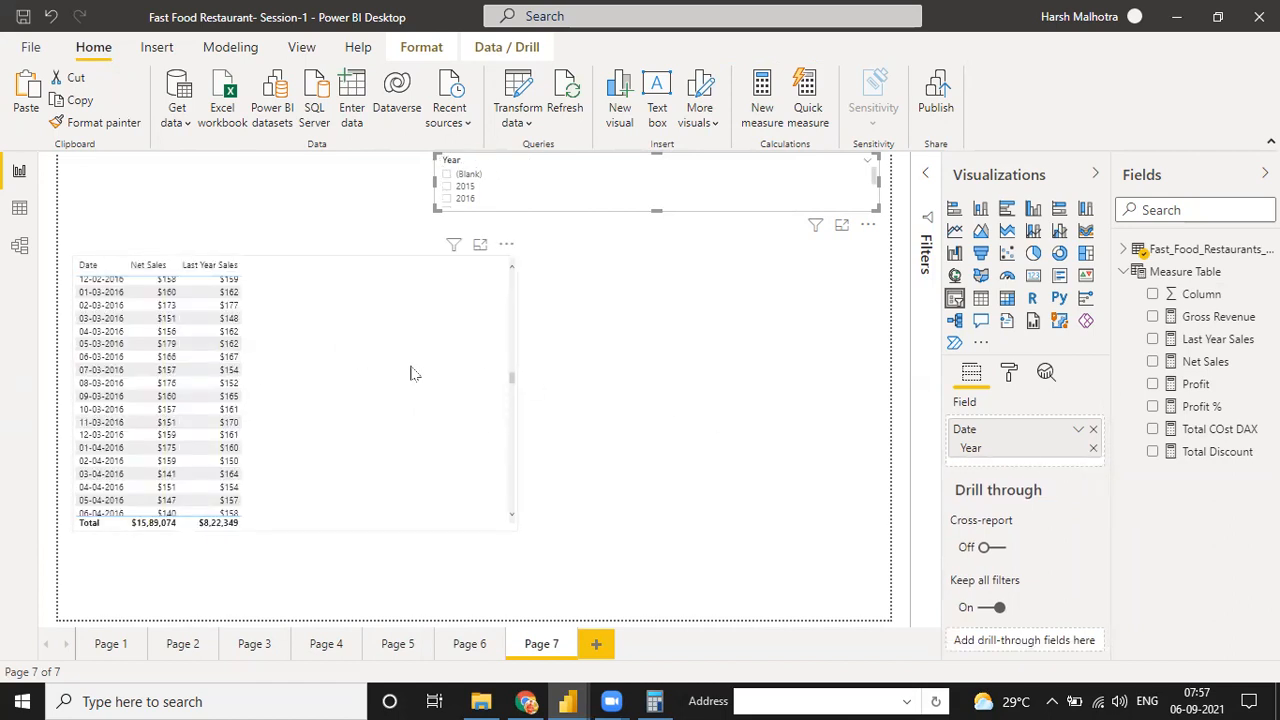
Select 2015 in the Year slicer and change the slicer's field back to plain Date
{"action": "left_click", "coordinate": [392, 390]}
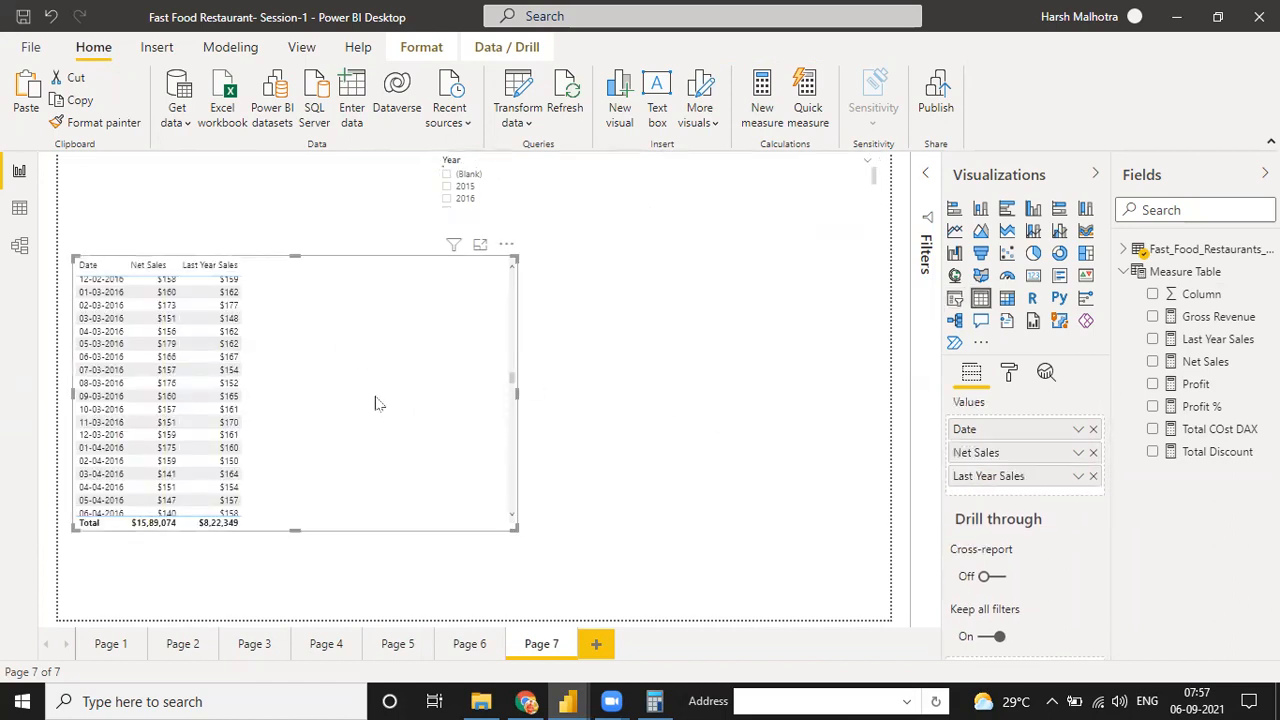
{"action": "left_click", "coordinate": [563, 188]}
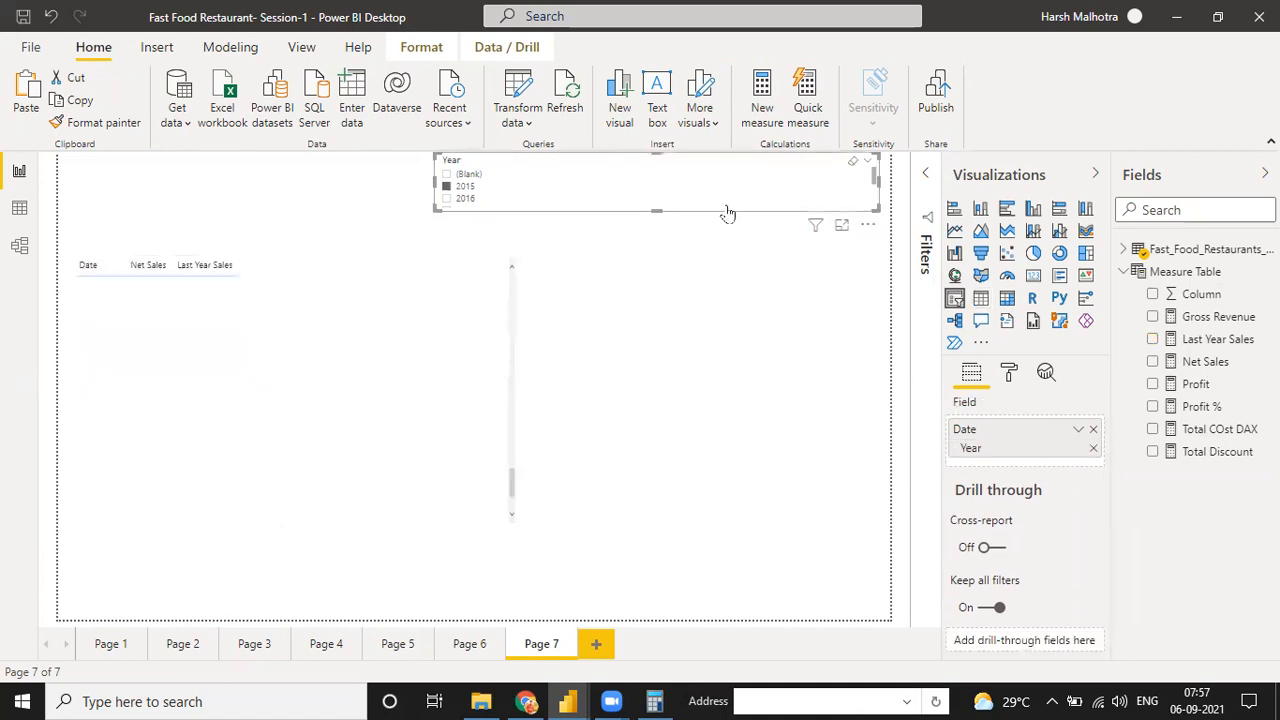
{"action": "left_click", "coordinate": [1078, 433]}
{"action": "left_click", "coordinate": [1104, 552]}
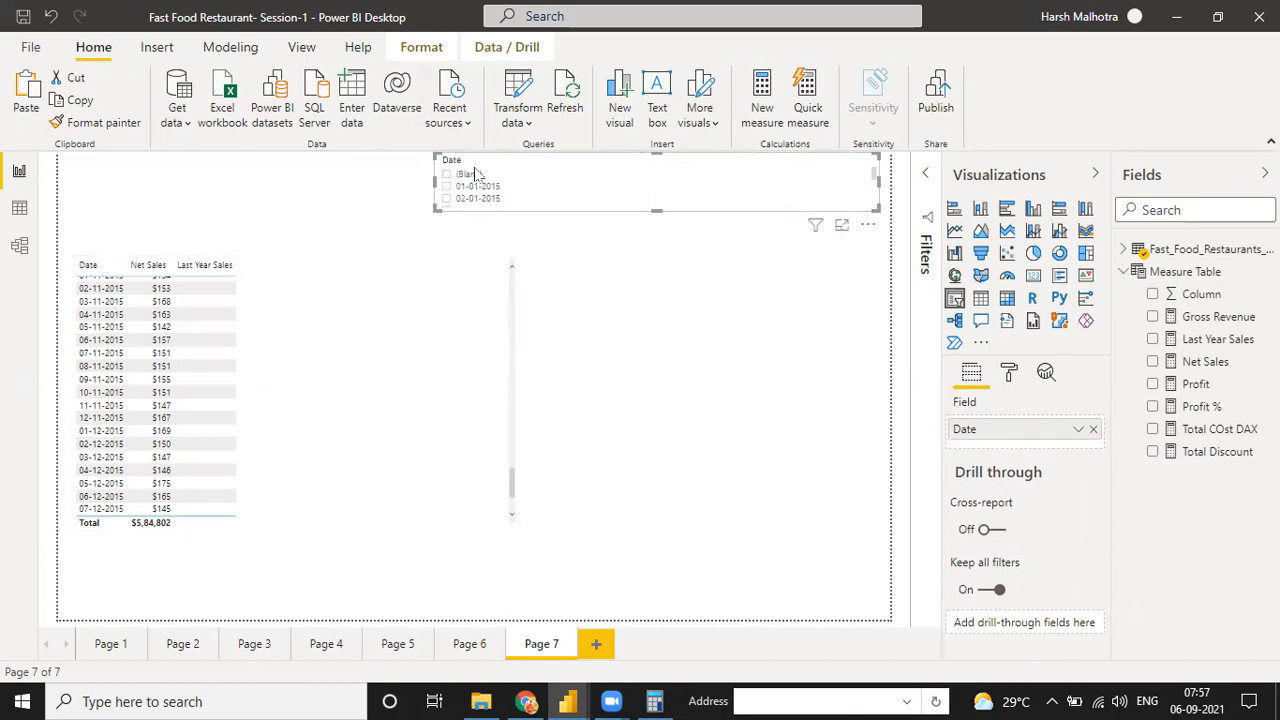
Remove the Date field from the slicer, add it again from the restaurants table and switch it to Date Hierarchy
{"action": "left_click", "coordinate": [1093, 429]}
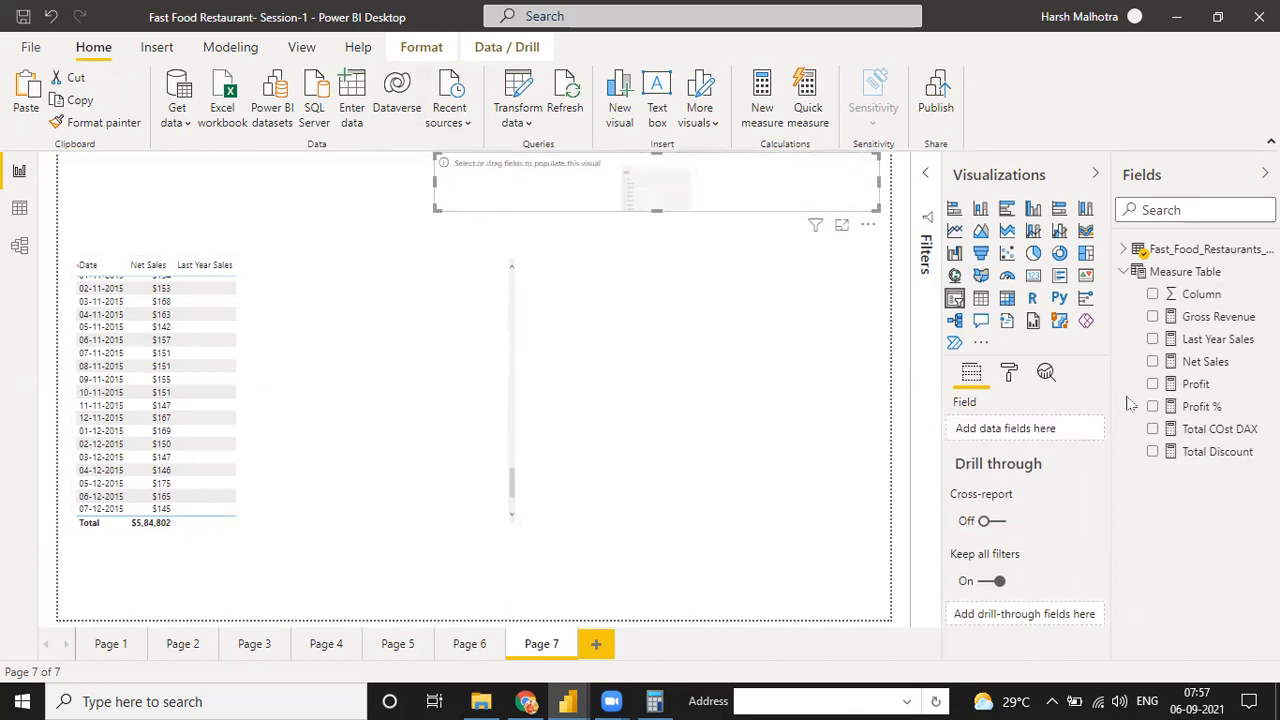
{"action": "left_click", "coordinate": [1124, 250]}
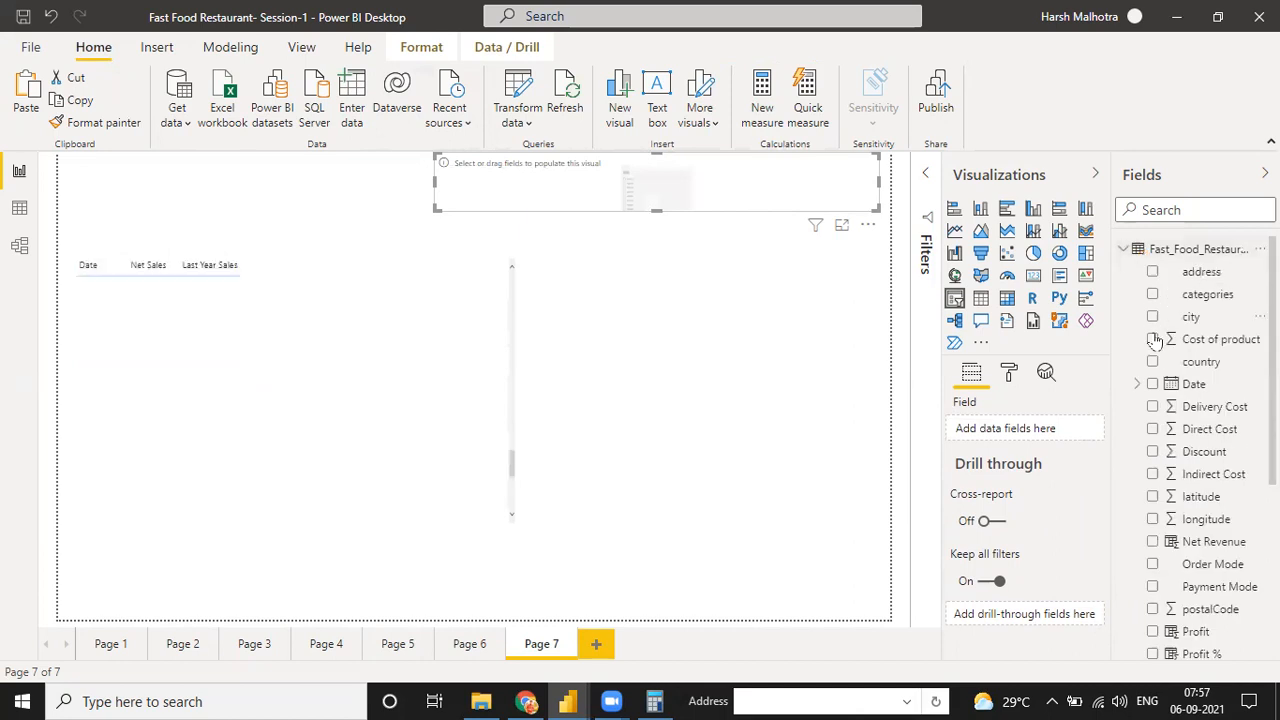
{"action": "left_click", "coordinate": [1151, 385]}
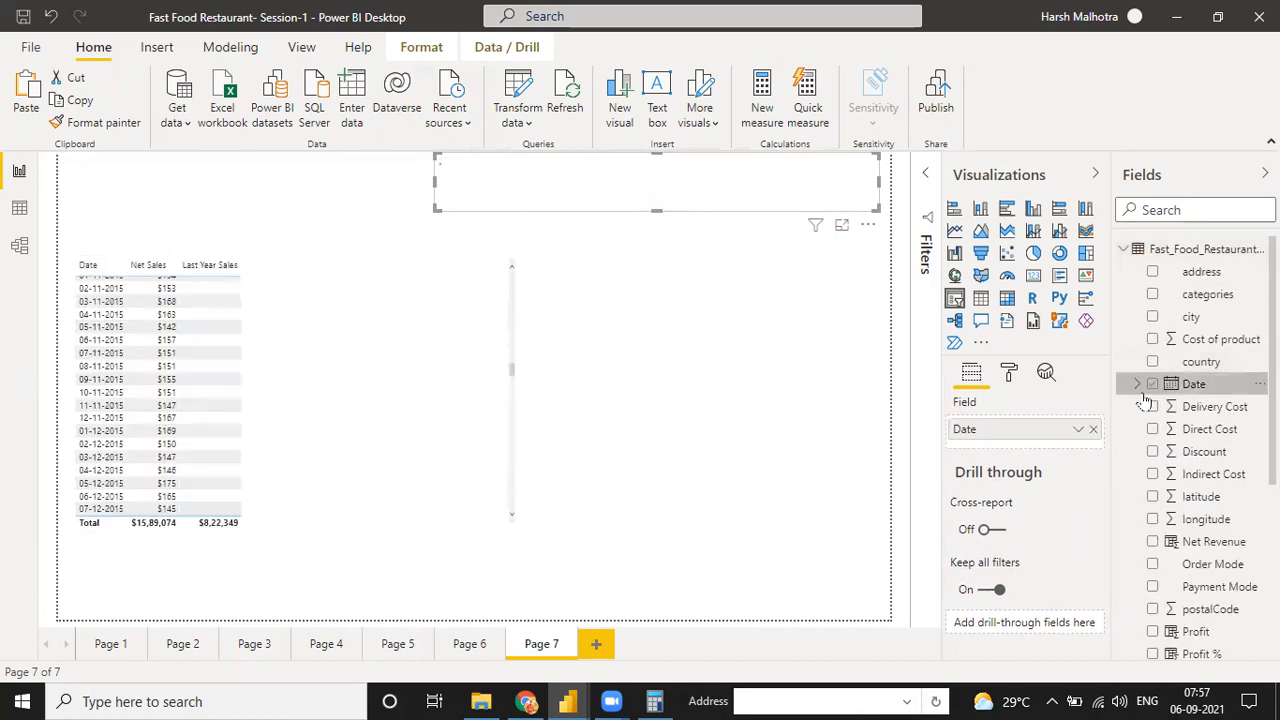
{"action": "left_click", "coordinate": [1078, 429]}
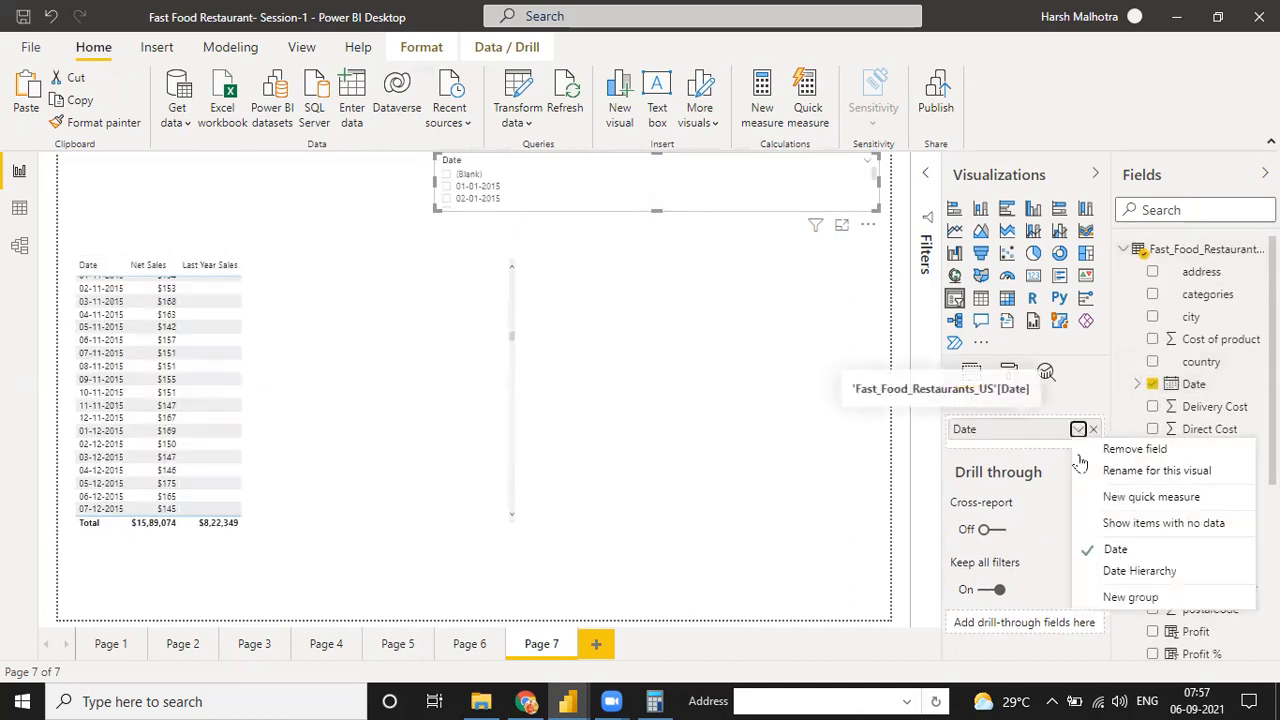
{"action": "left_click", "coordinate": [1120, 572]}
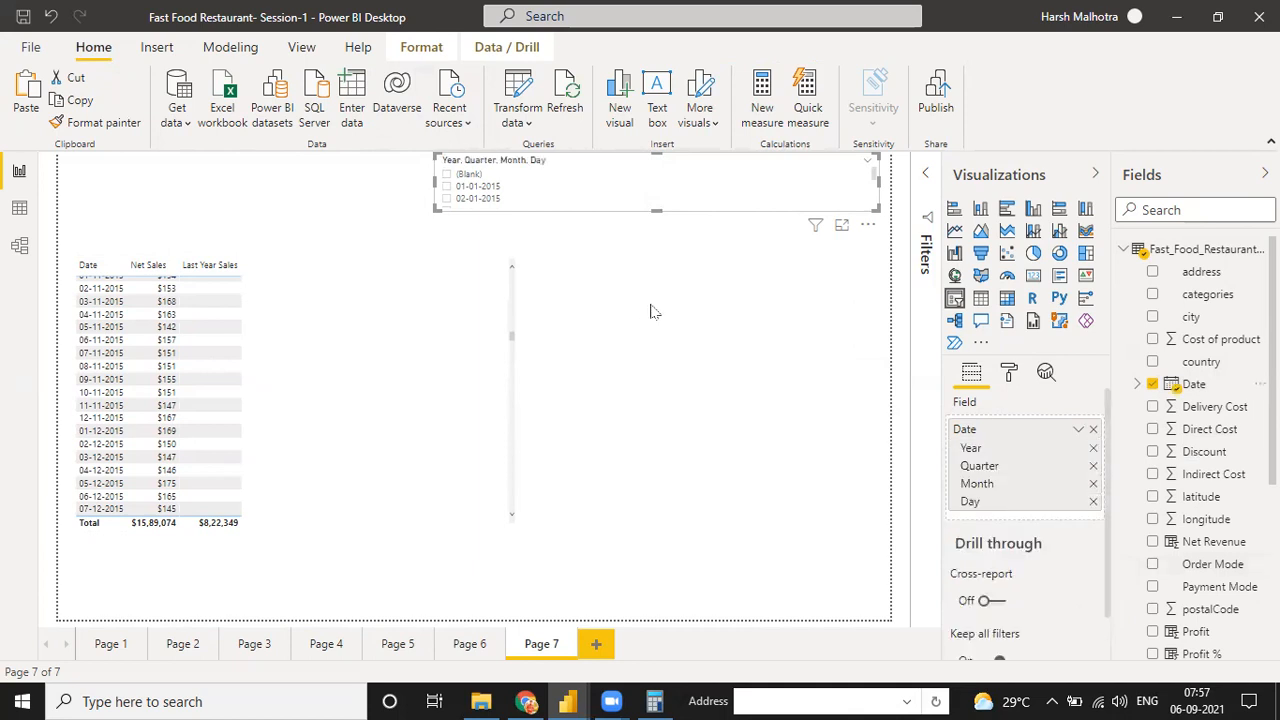
Clear the date hierarchy from the slicer and delete the slicer from Page 7
{"action": "left_click", "coordinate": [1093, 429]}
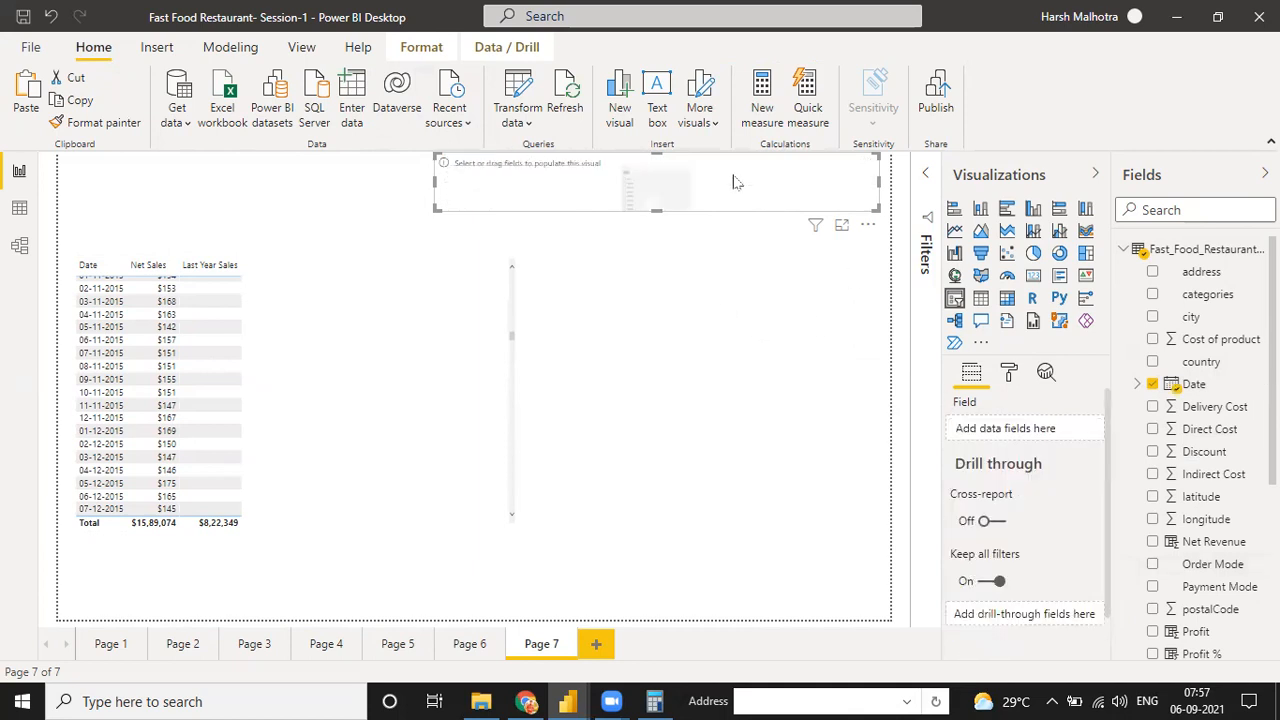
{"action": "left_click", "coordinate": [871, 227]}
{"action": "left_click", "coordinate": [879, 248]}
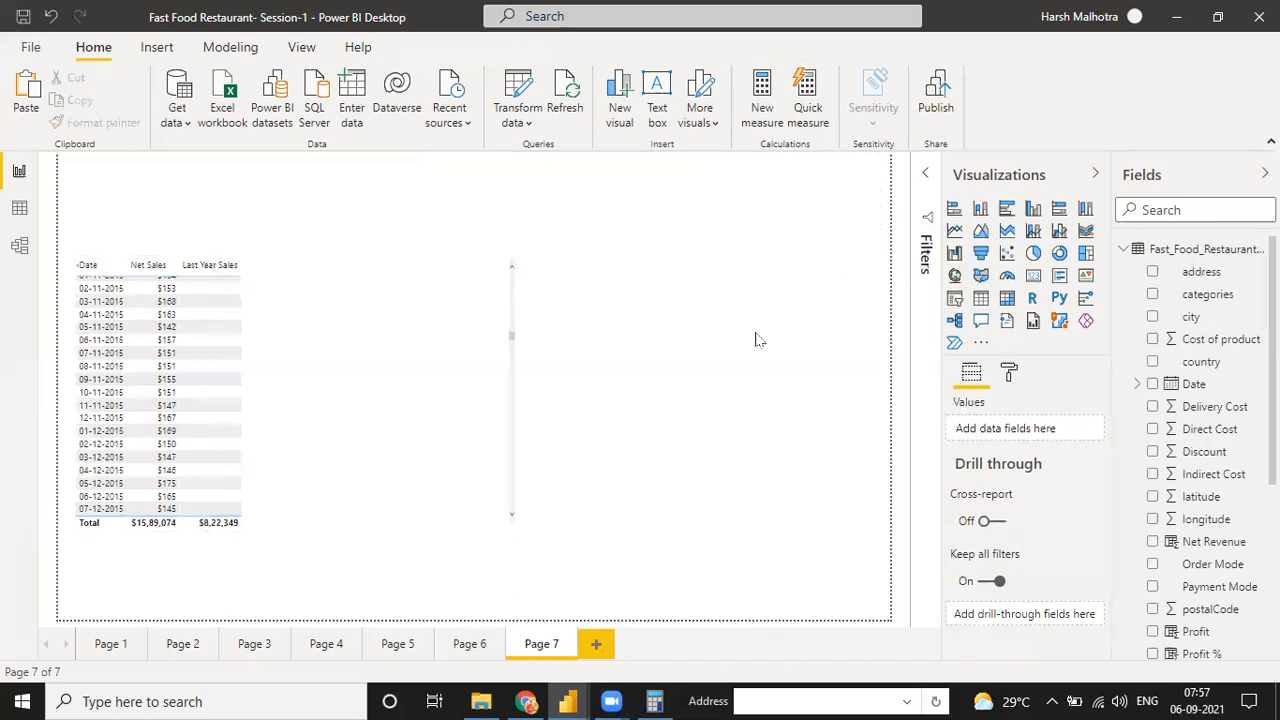
Insert a new slicer with the Date field, shrink it and place it in the page's upper right corner above the table
{"action": "left_click", "coordinate": [959, 303]}
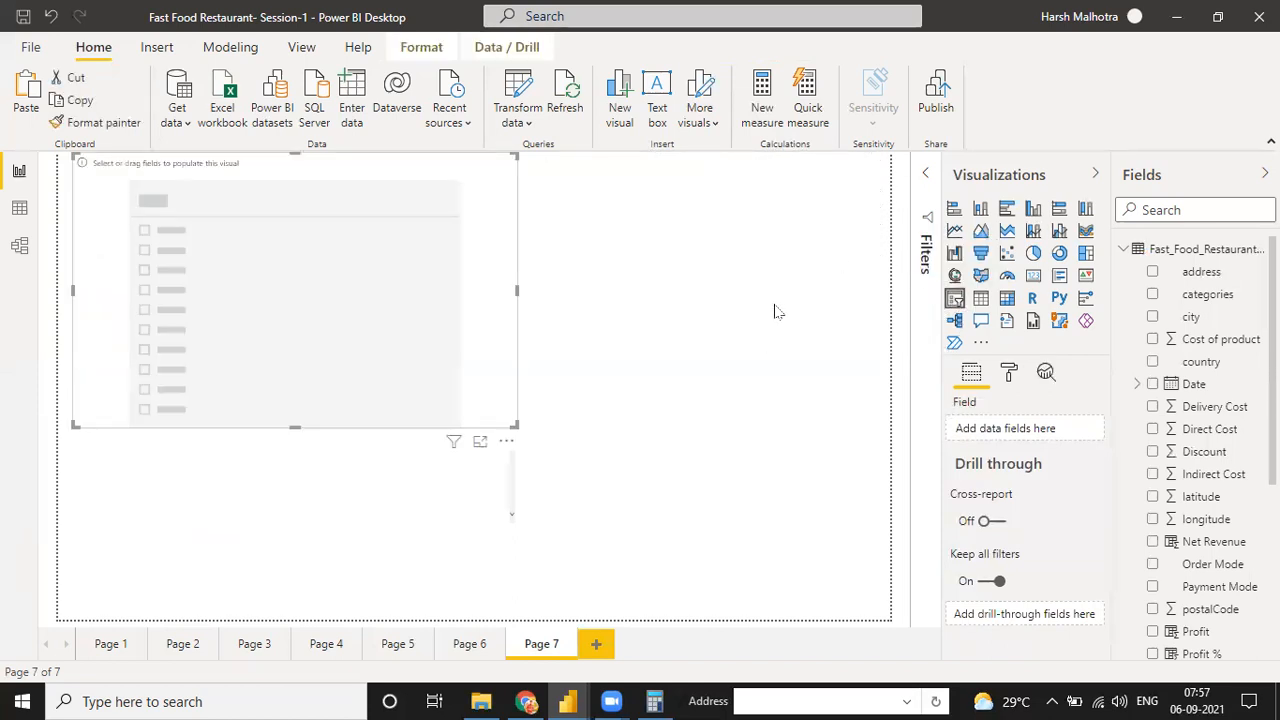
{"action": "left_click", "coordinate": [1141, 384]}
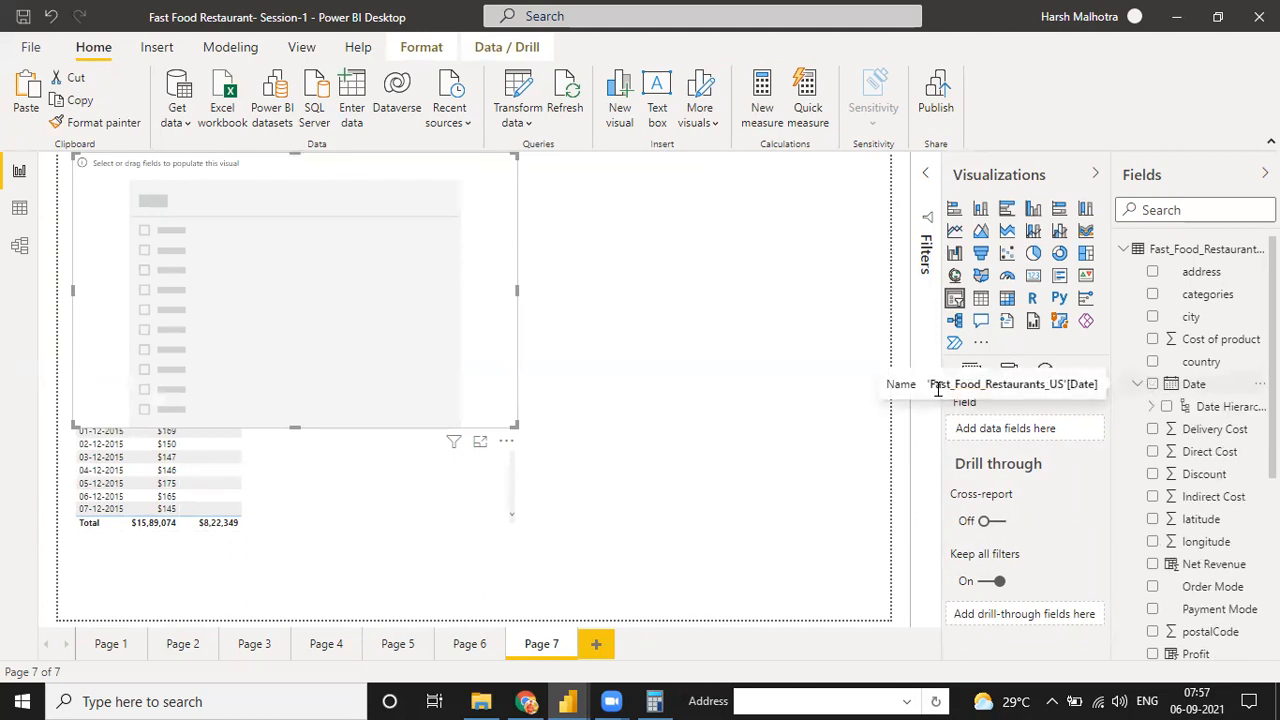
{"action": "left_click", "coordinate": [1153, 384]}
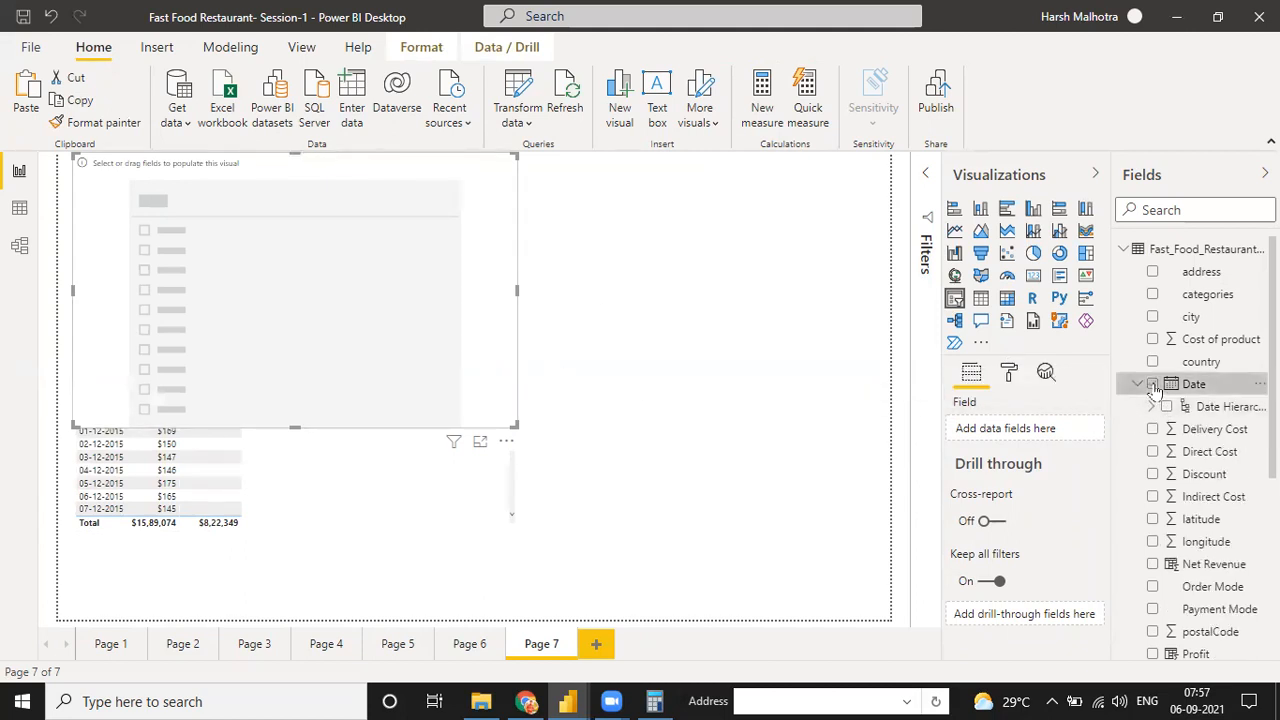
{"action": "left_click_drag", "start_coordinate": [515, 425], "coordinate": [443, 217]}
{"action": "left_click_drag", "start_coordinate": [810, 163], "coordinate": [822, 160]}
Examine the date table from 2015 to 2020, comparing each date's Net Sales with its Last Year Sales
{"action": "scroll", "coordinate": [249, 353], "scroll_direction": "up", "scroll_amount": 15}
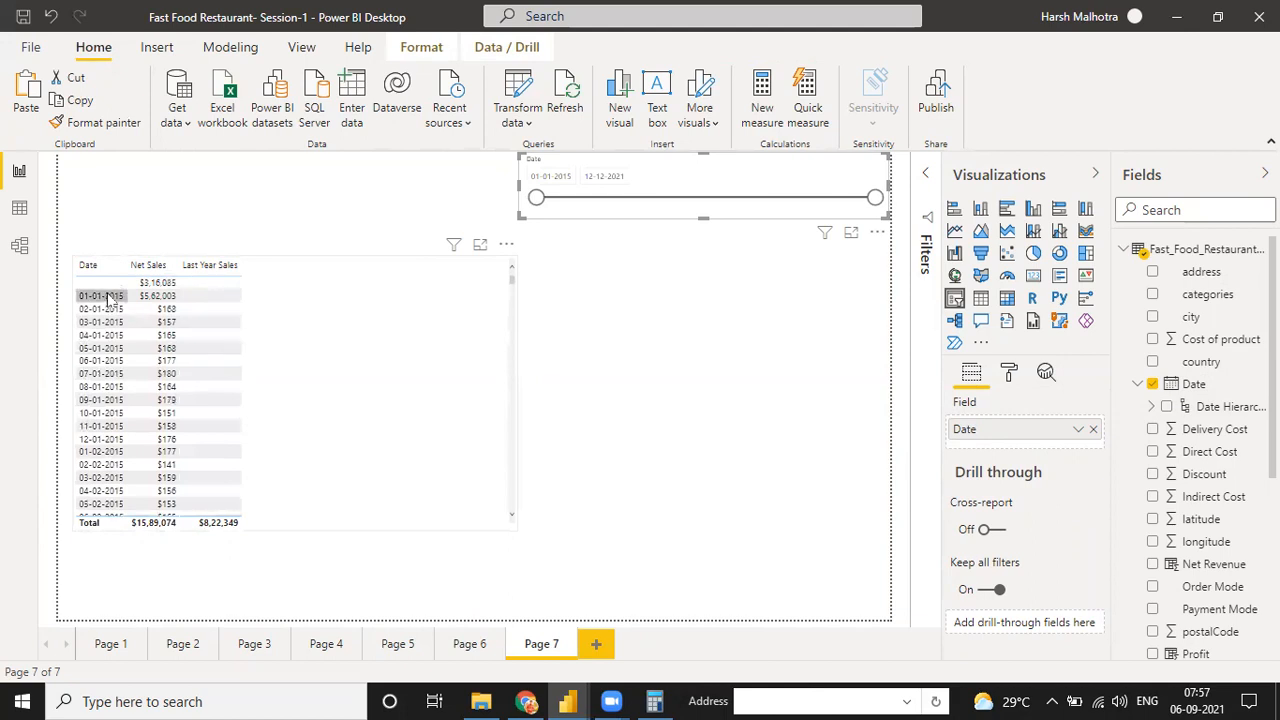
{"action": "scroll", "coordinate": [188, 385], "scroll_direction": "down", "scroll_amount": 10}
{"action": "scroll", "coordinate": [188, 360], "scroll_direction": "down", "scroll_amount": 8}
{"action": "scroll", "coordinate": [224, 312], "scroll_direction": "up", "scroll_amount": 9}
{"action": "scroll", "coordinate": [212, 343], "scroll_direction": "up", "scroll_amount": 5}
{"action": "scroll", "coordinate": [208, 344], "scroll_direction": "up", "scroll_amount": 6}
{"action": "scroll", "coordinate": [200, 325], "scroll_direction": "up", "scroll_amount": 2}
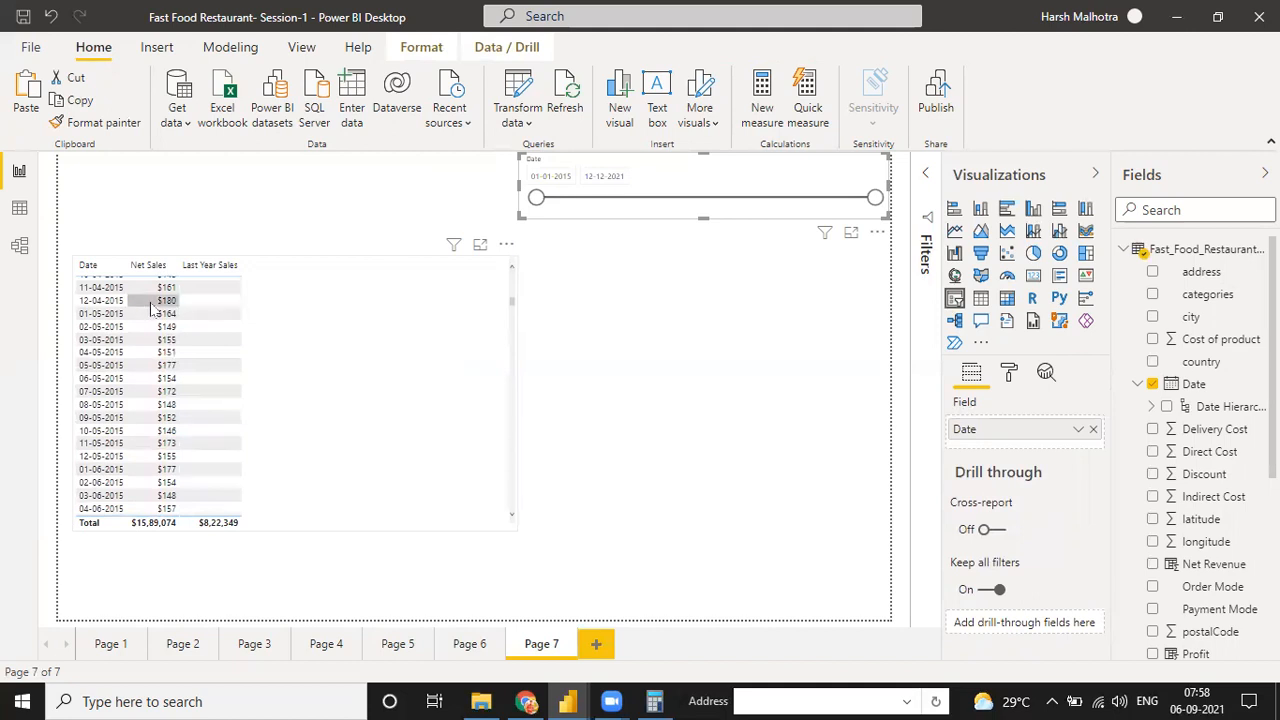
{"action": "scroll", "coordinate": [208, 337], "scroll_direction": "down", "scroll_amount": 20}
{"action": "scroll", "coordinate": [220, 346], "scroll_direction": "down", "scroll_amount": 3}
{"action": "scroll", "coordinate": [222, 346], "scroll_direction": "up", "scroll_amount": 3}
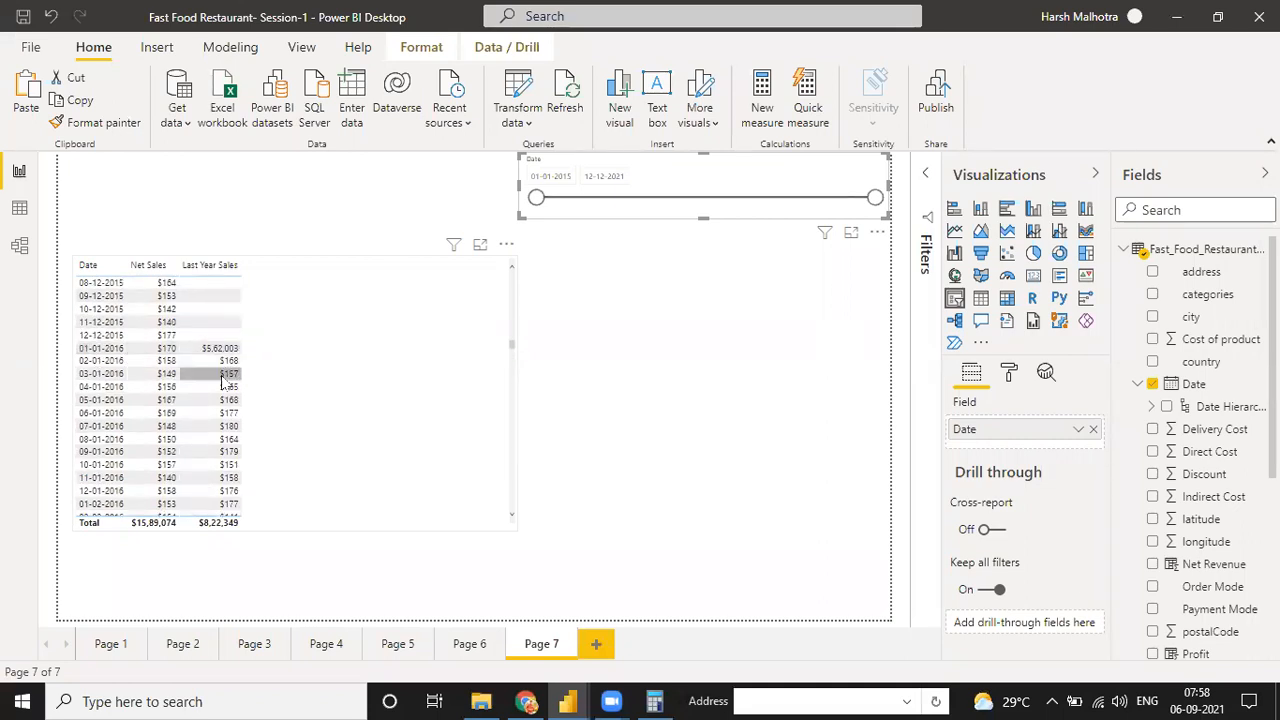
{"action": "scroll", "coordinate": [225, 390], "scroll_direction": "down", "scroll_amount": 15}
{"action": "scroll", "coordinate": [229, 397], "scroll_direction": "down", "scroll_amount": 10}
{"action": "scroll", "coordinate": [229, 392], "scroll_direction": "down", "scroll_amount": 5}
{"action": "scroll", "coordinate": [229, 392], "scroll_direction": "down", "scroll_amount": 15}
{"action": "scroll", "coordinate": [229, 360], "scroll_direction": "down", "scroll_amount": 10}
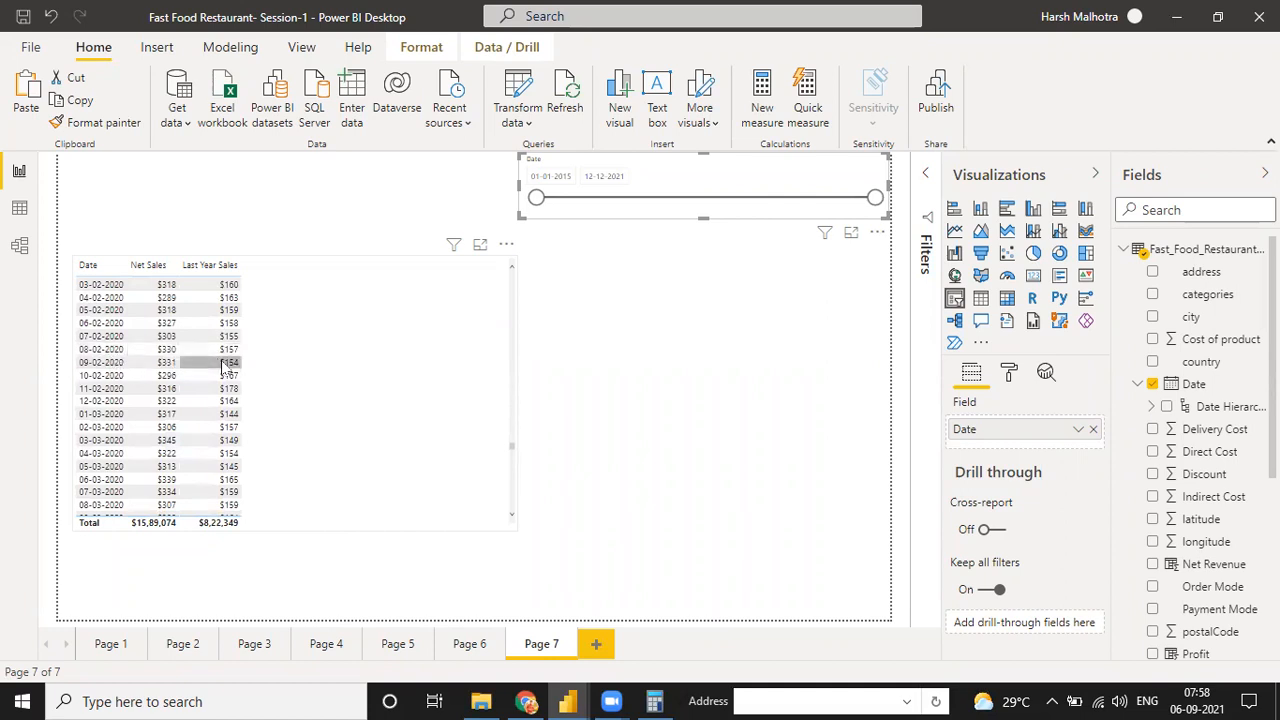
Switch the table's Date field to Date Hierarchy and remove Day, Month and Quarter so sales are grouped by Year
{"action": "left_click", "coordinate": [414, 366]}
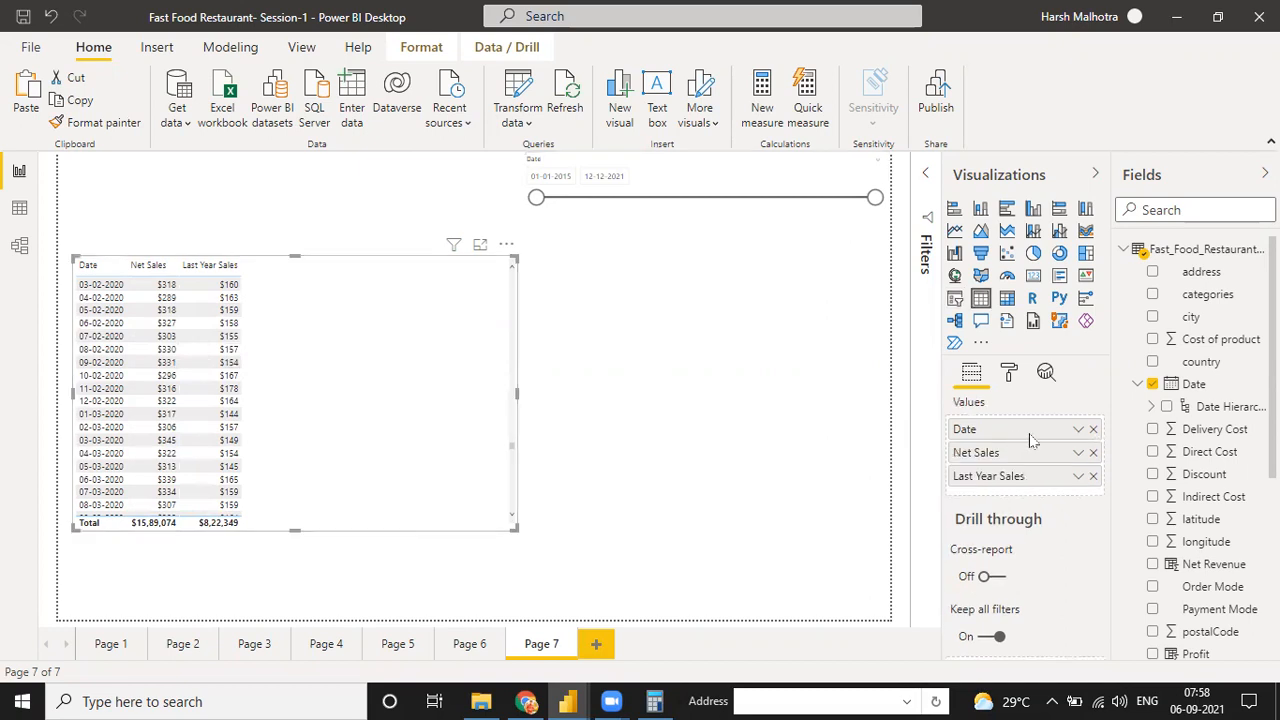
{"action": "left_click", "coordinate": [1078, 429]}
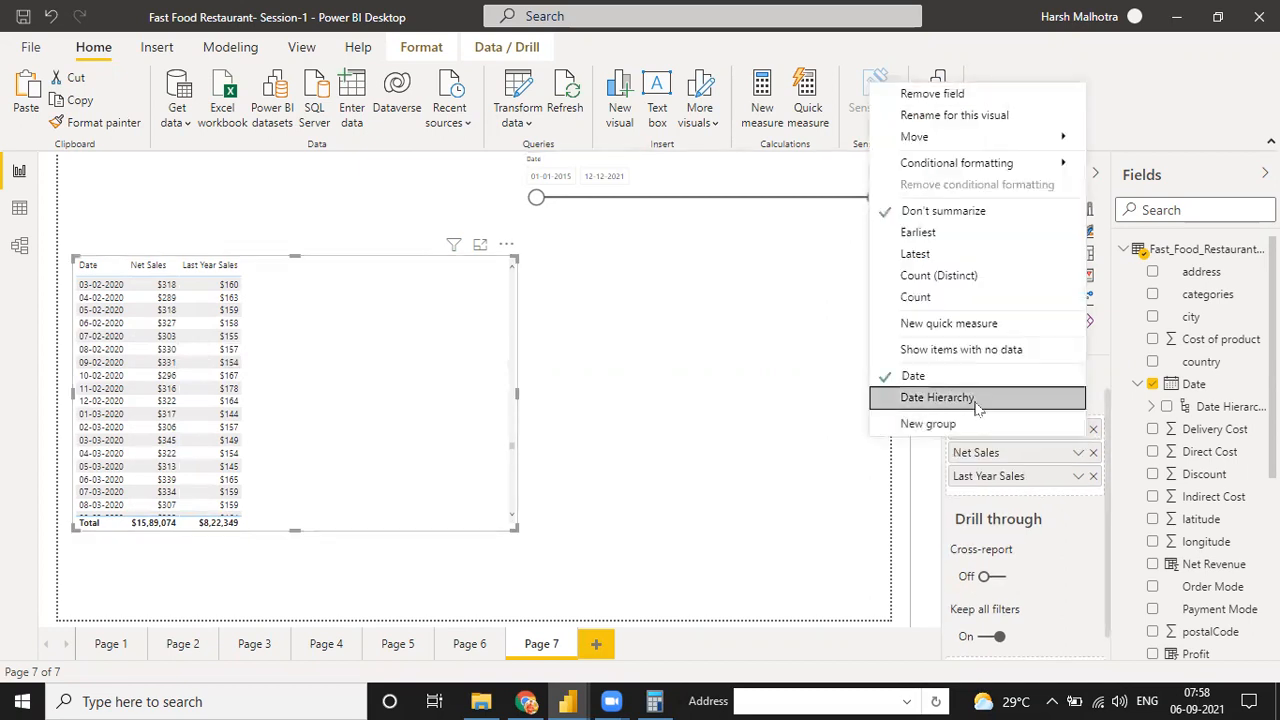
{"action": "left_click", "coordinate": [1040, 399]}
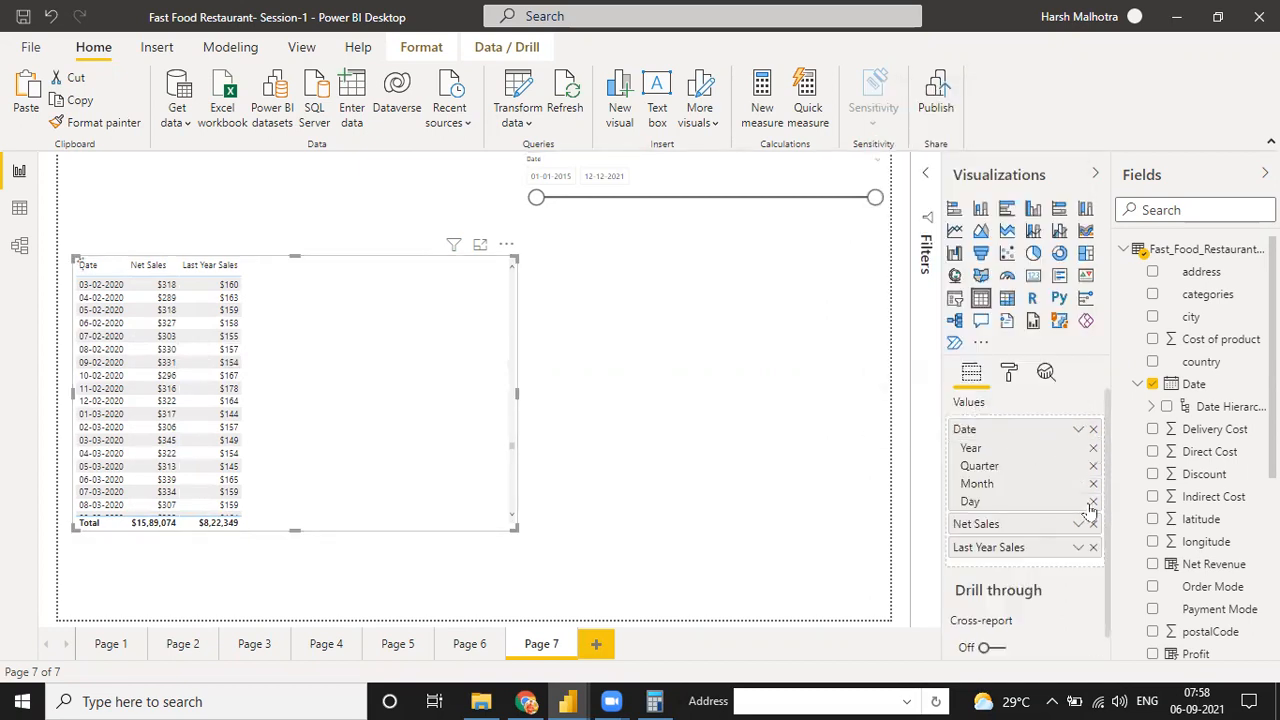
{"action": "left_click", "coordinate": [1093, 501]}
{"action": "left_click", "coordinate": [1093, 483]}
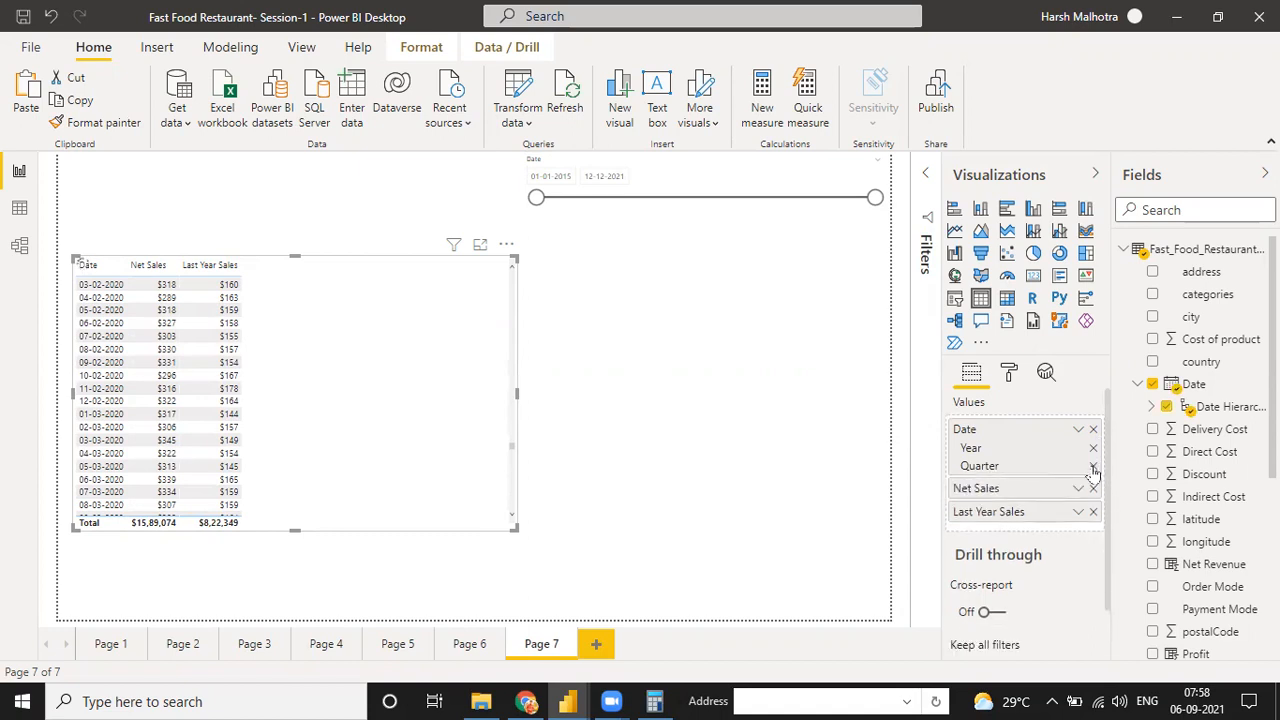
{"action": "left_click", "coordinate": [1093, 467]}
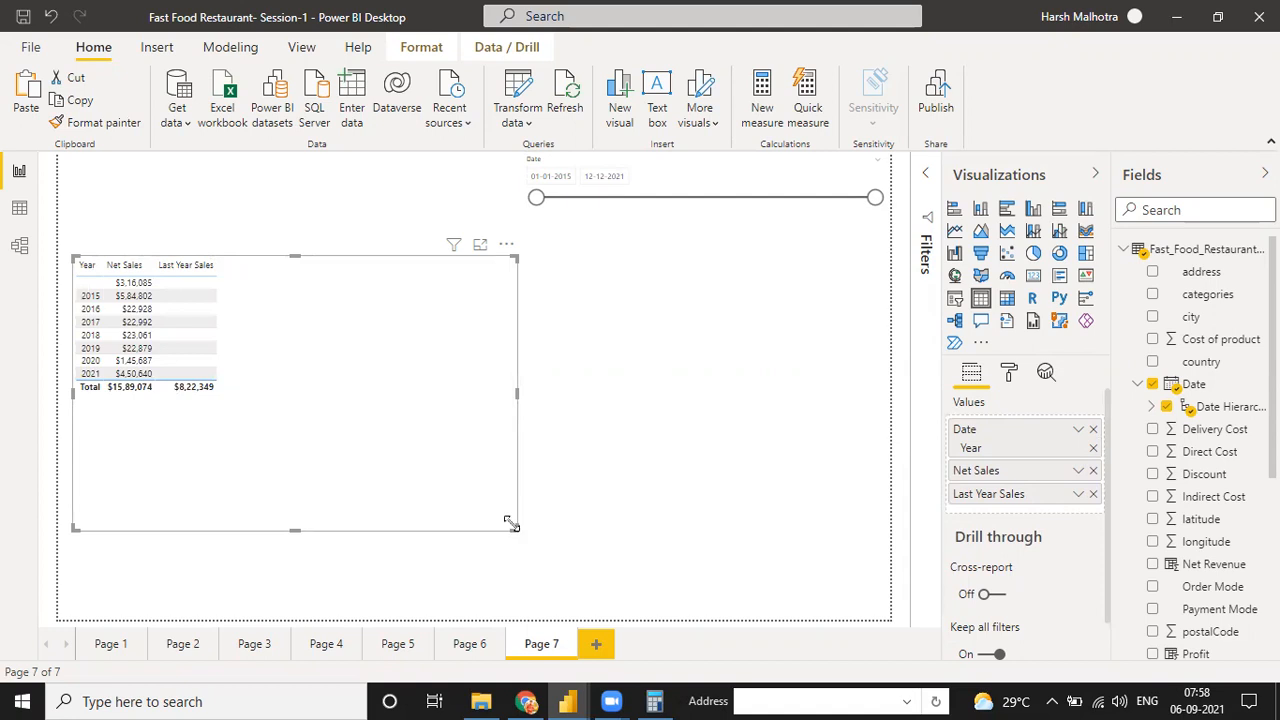
Remove the Last Year Sales measure from the yearly table and add it again, shrinking the table to fit its columns
{"action": "left_click_drag", "start_coordinate": [511, 524], "coordinate": [443, 419]}
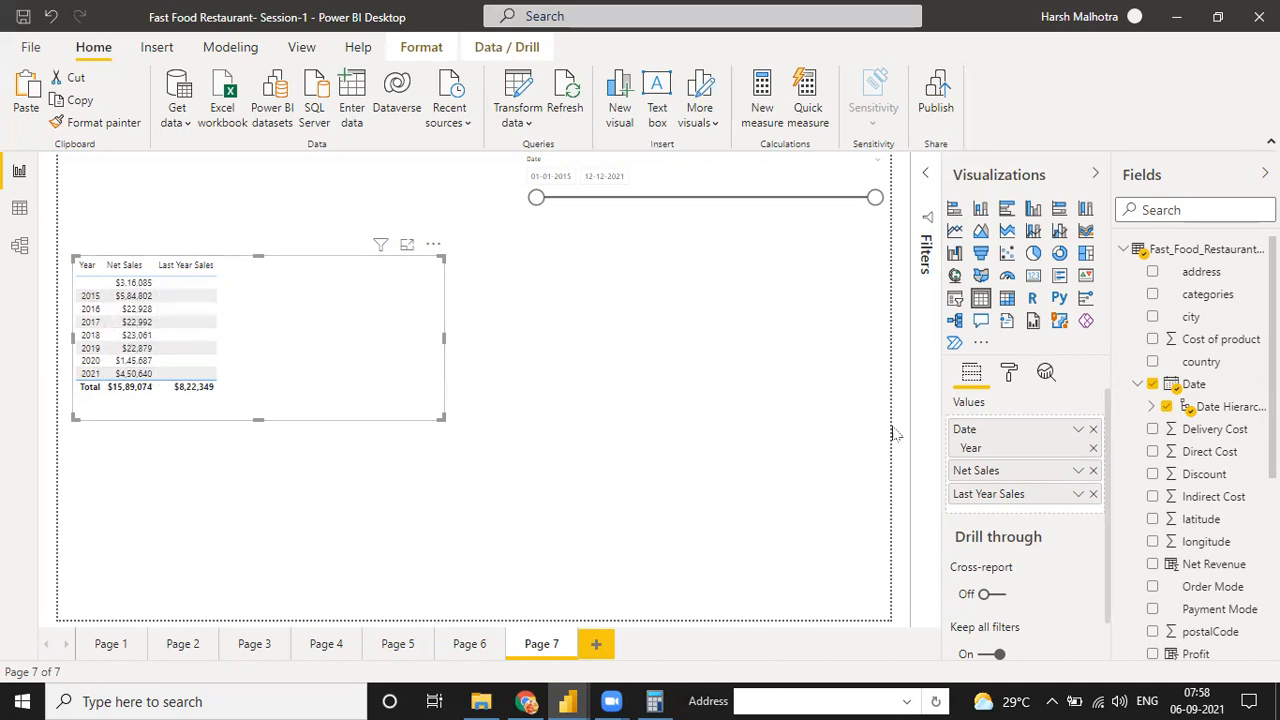
{"action": "left_click", "coordinate": [1092, 495]}
{"action": "scroll", "coordinate": [1168, 470], "scroll_direction": "down", "scroll_amount": 3}
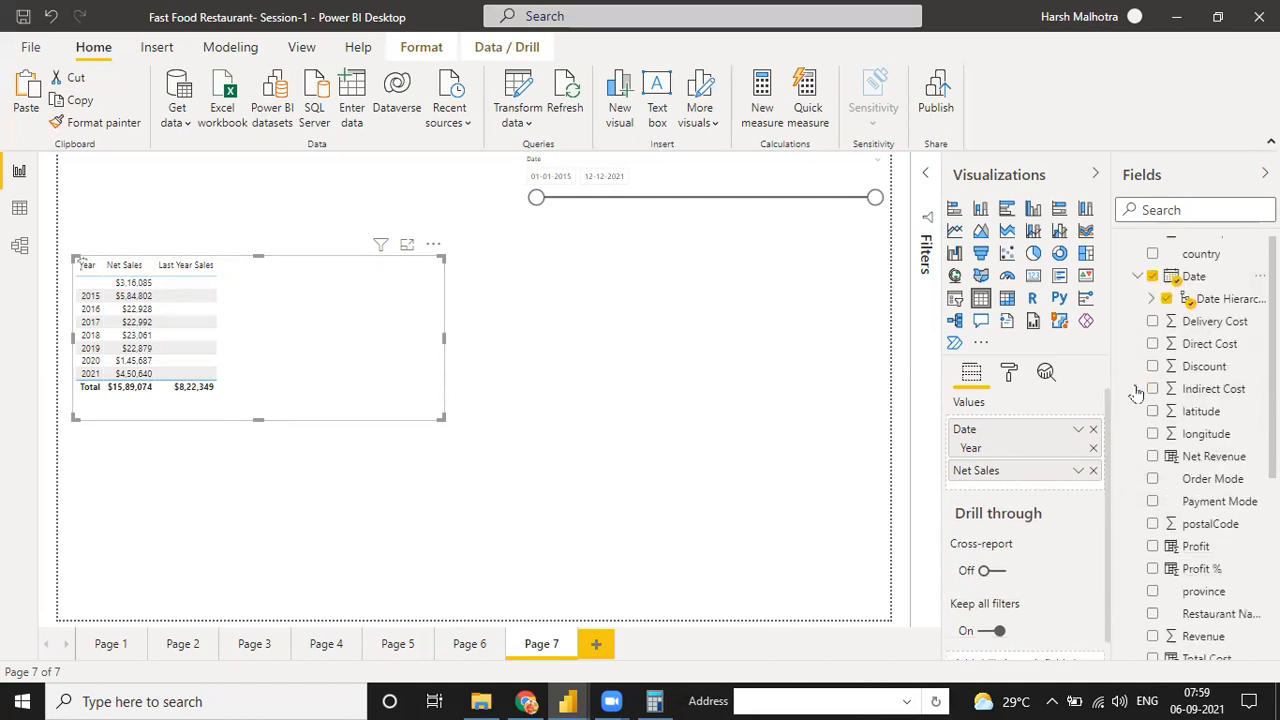
{"action": "left_click", "coordinate": [1130, 471]}
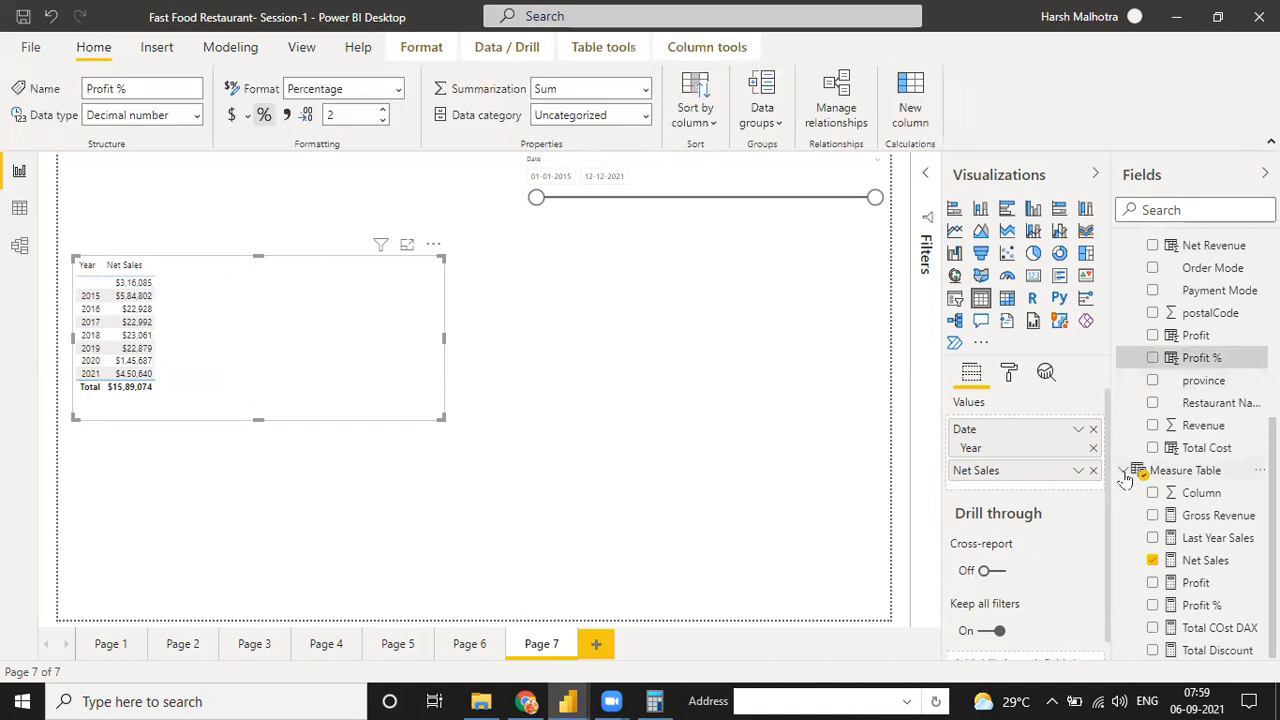
{"action": "scroll", "coordinate": [1137, 318], "scroll_direction": "up", "scroll_amount": 2}
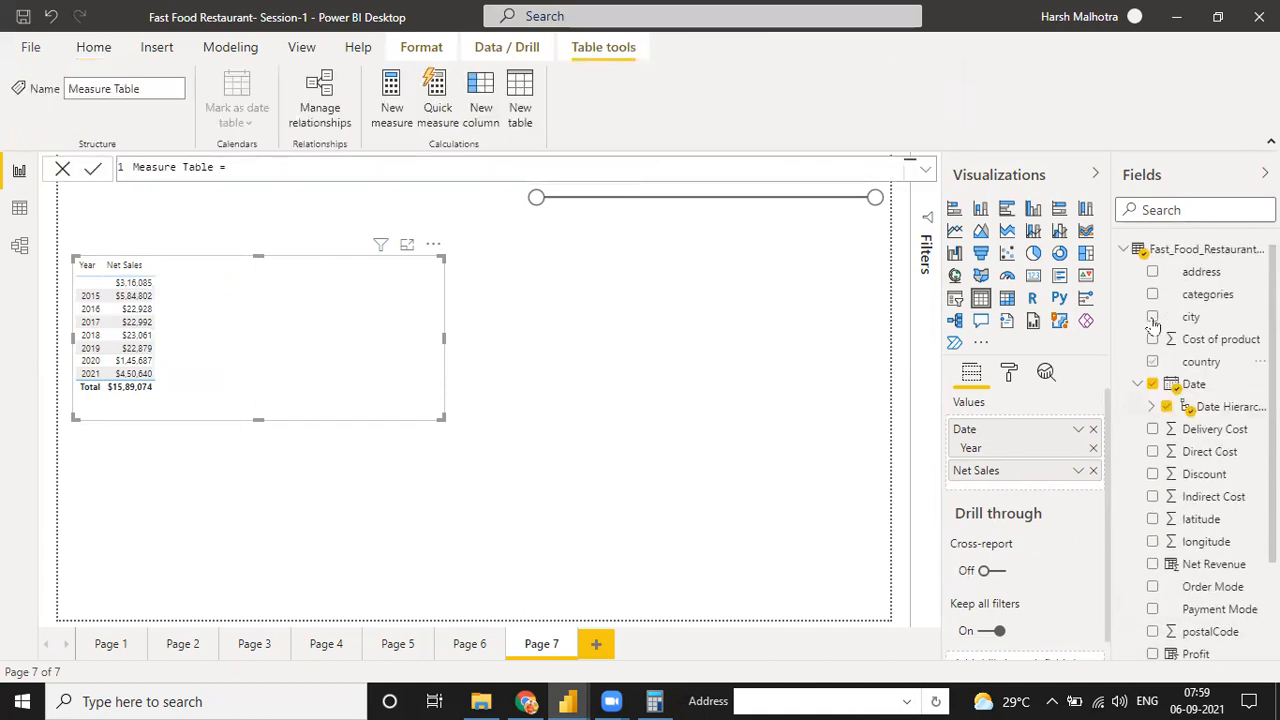
{"action": "left_click", "coordinate": [1124, 250]}
{"action": "left_click", "coordinate": [1123, 272]}
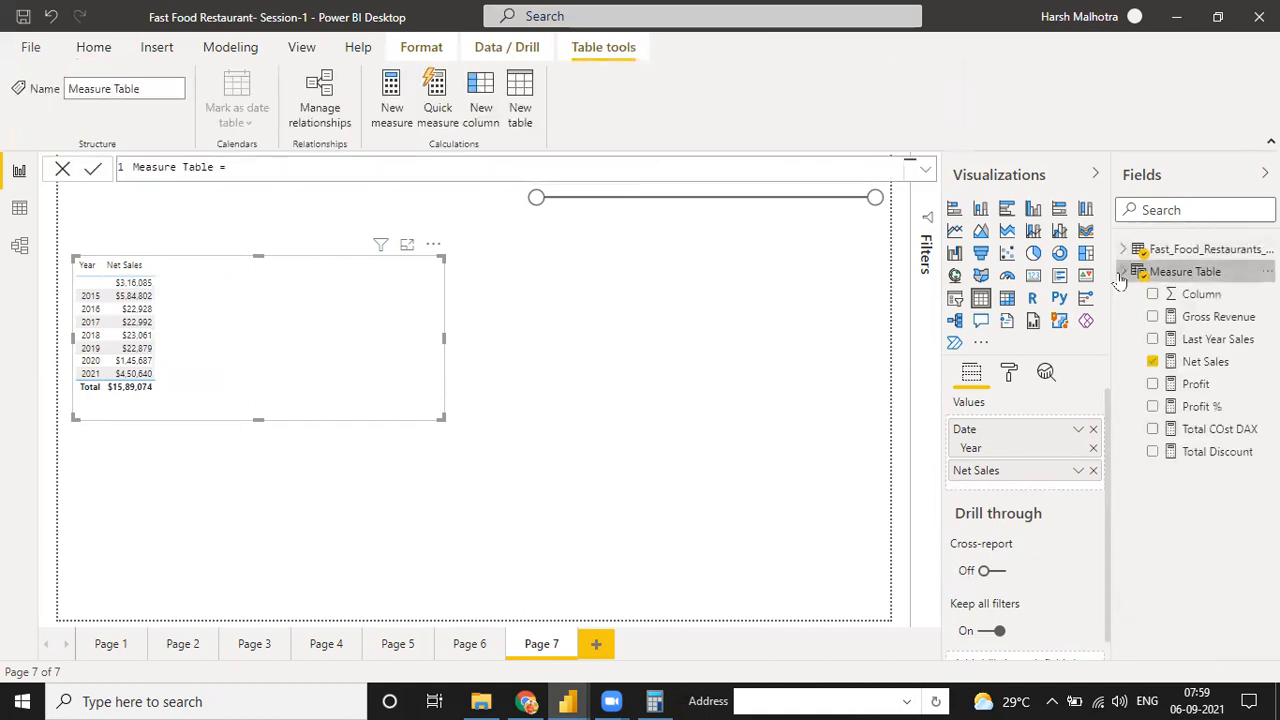
{"action": "left_click_drag", "start_coordinate": [1215, 340], "coordinate": [329, 297]}
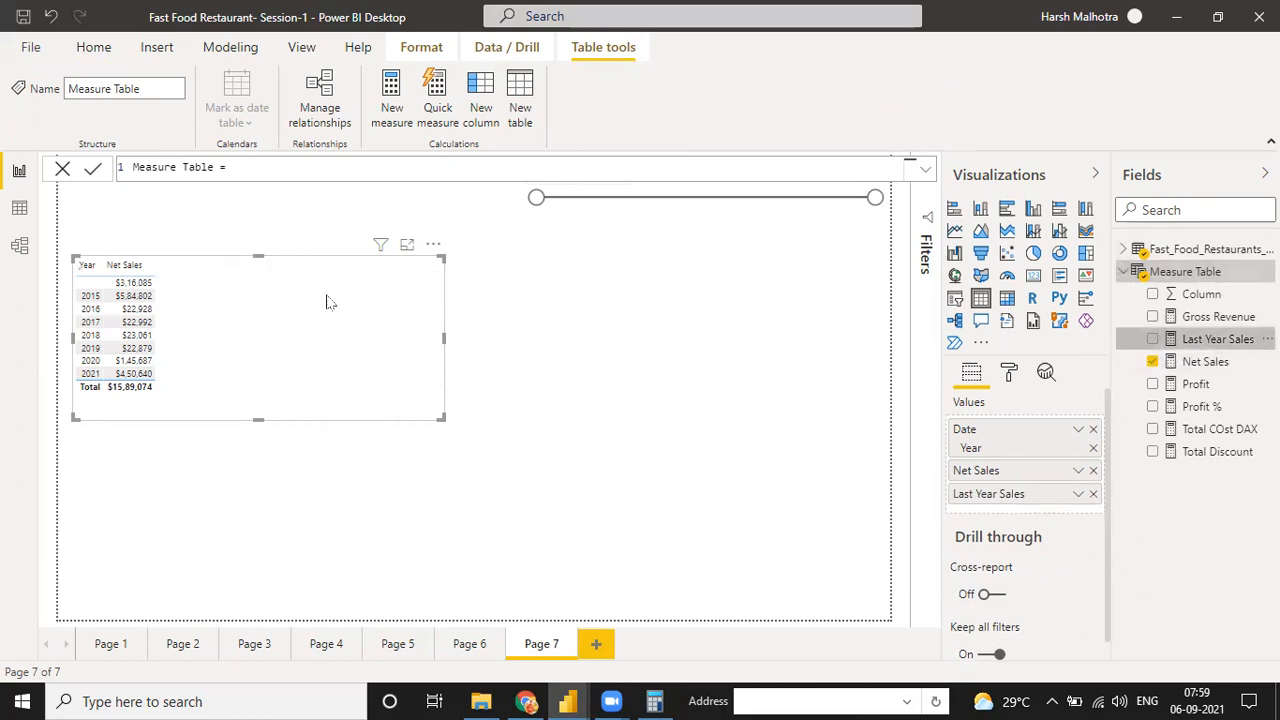
{"action": "left_click_drag", "start_coordinate": [440, 421], "coordinate": [347, 407]}
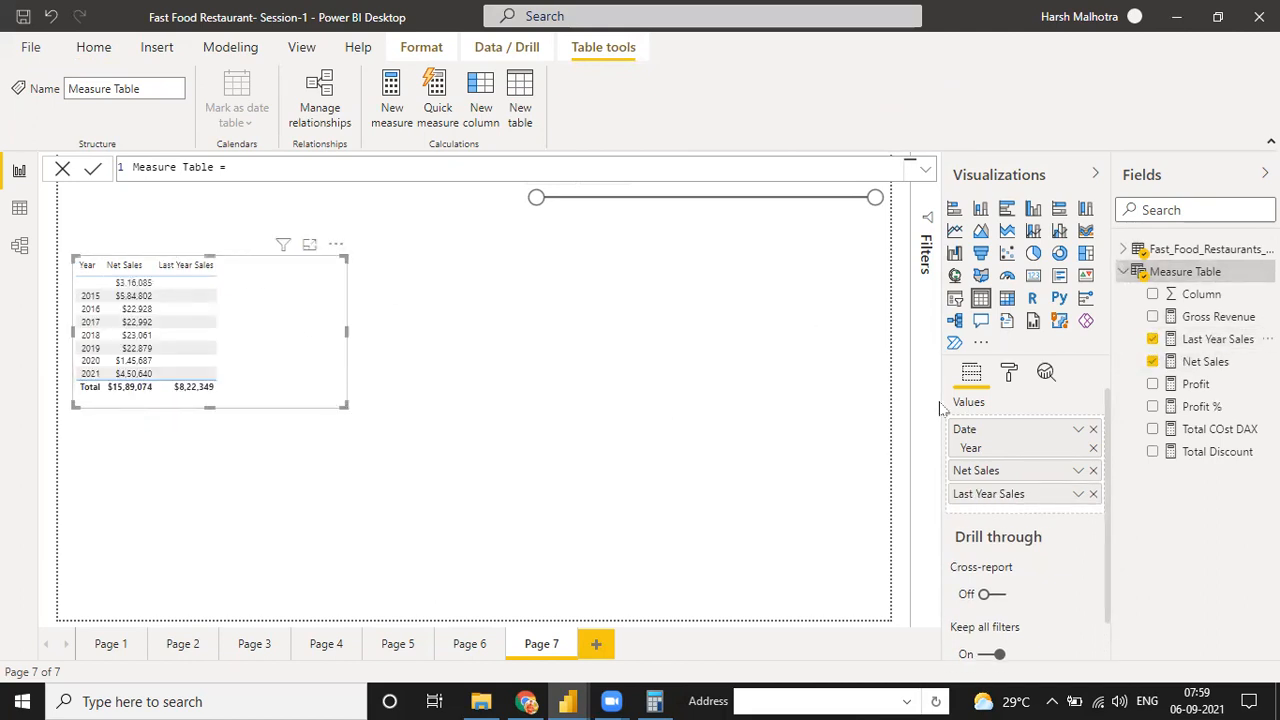
Remove the table's Date field, add the full Date Hierarchy again and place it before Net Sales and Last Year Sales
{"action": "left_click", "coordinate": [1092, 431]}
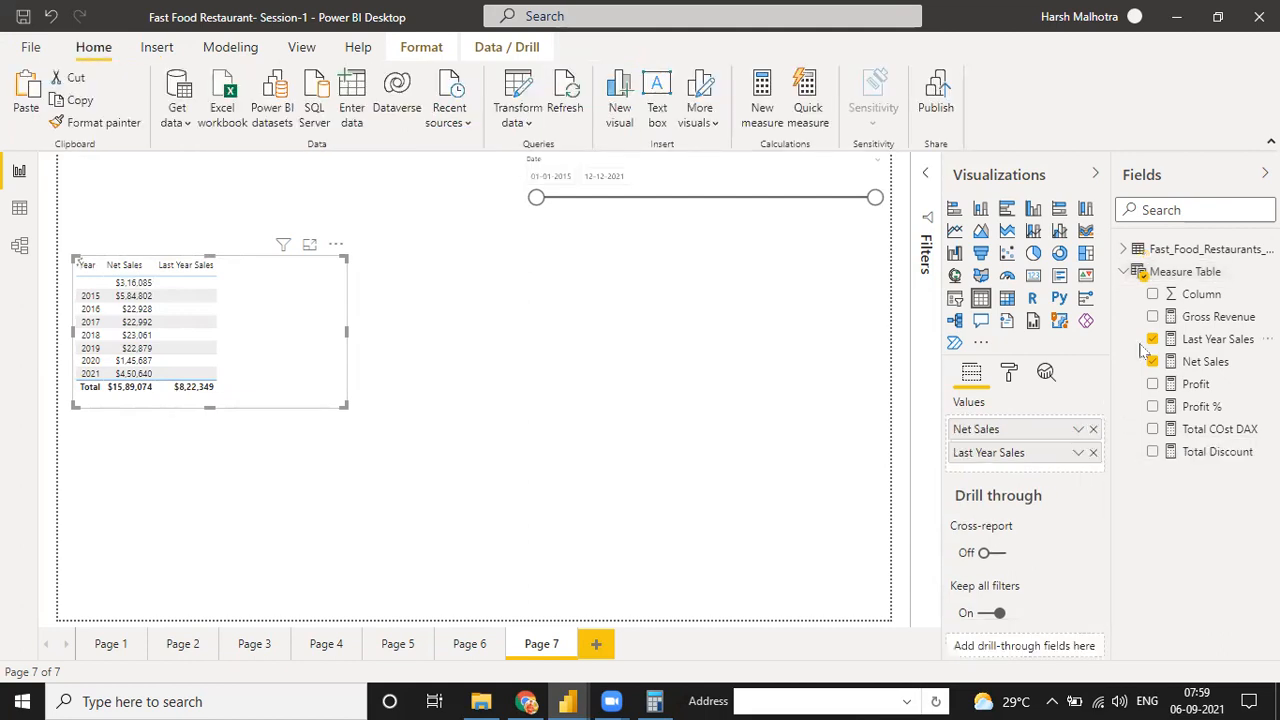
{"action": "left_click", "coordinate": [1123, 249]}
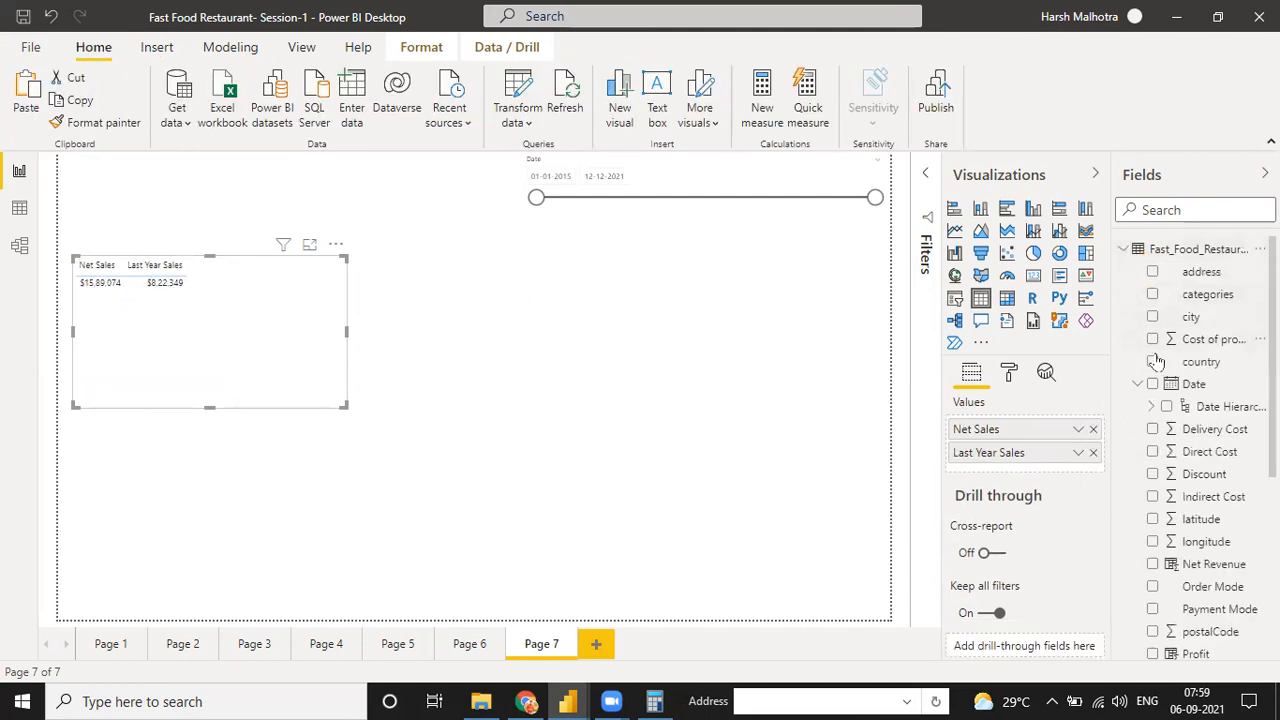
{"action": "left_click", "coordinate": [1165, 407]}
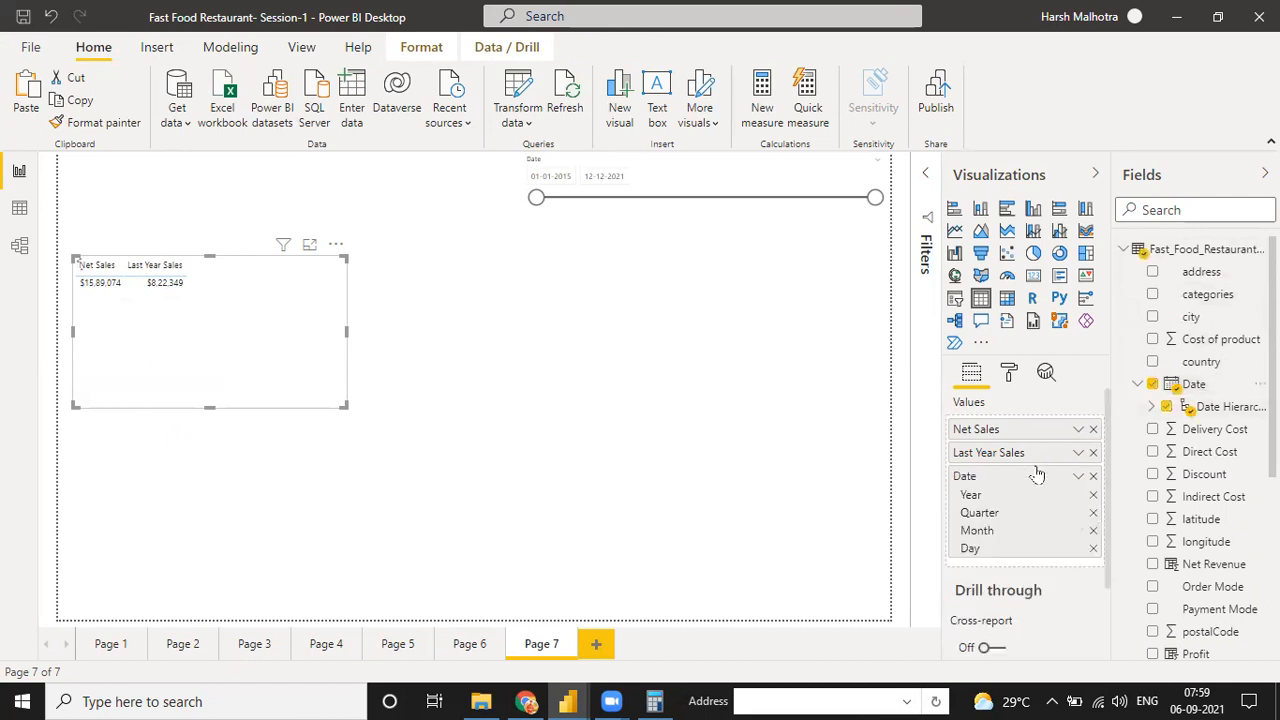
{"action": "left_click_drag", "start_coordinate": [1031, 461], "coordinate": [1020, 532]}
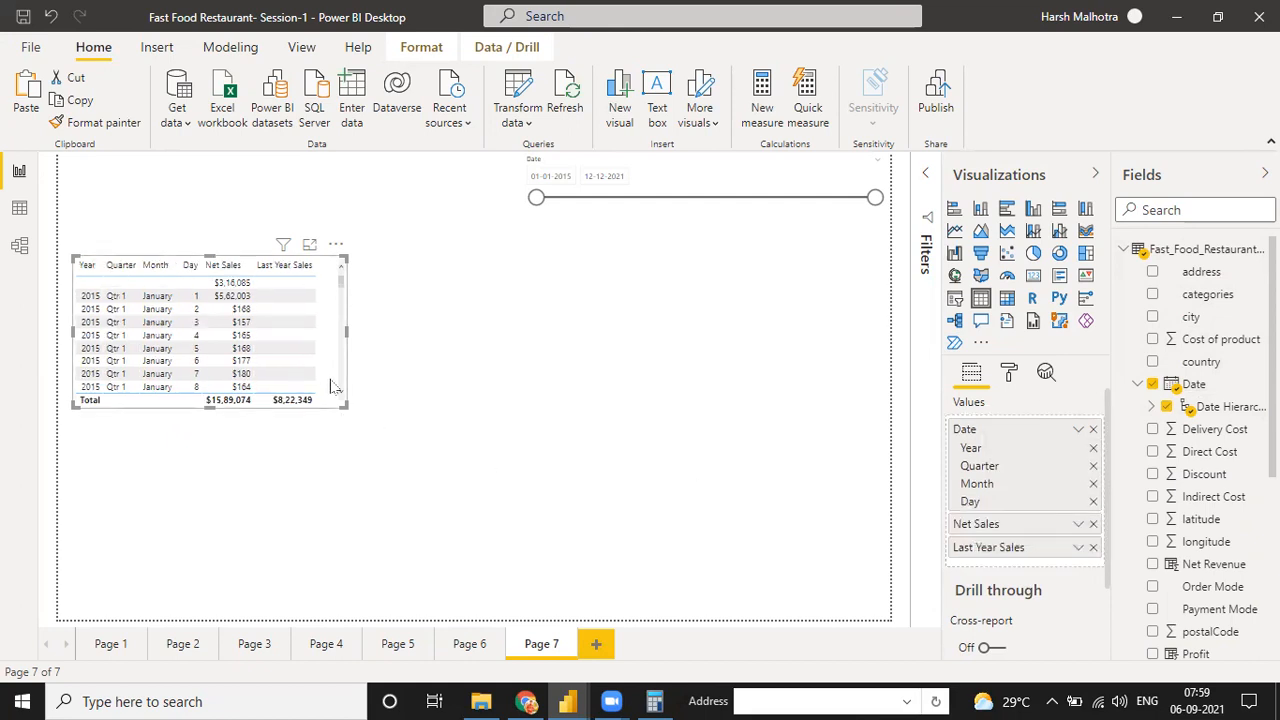
Narrow the date slicer's range to 02-06-2017 through 19-06-2020
{"action": "left_click_drag", "start_coordinate": [536, 197], "coordinate": [654, 198]}
{"action": "left_click_drag", "start_coordinate": [875, 199], "coordinate": [803, 198]}
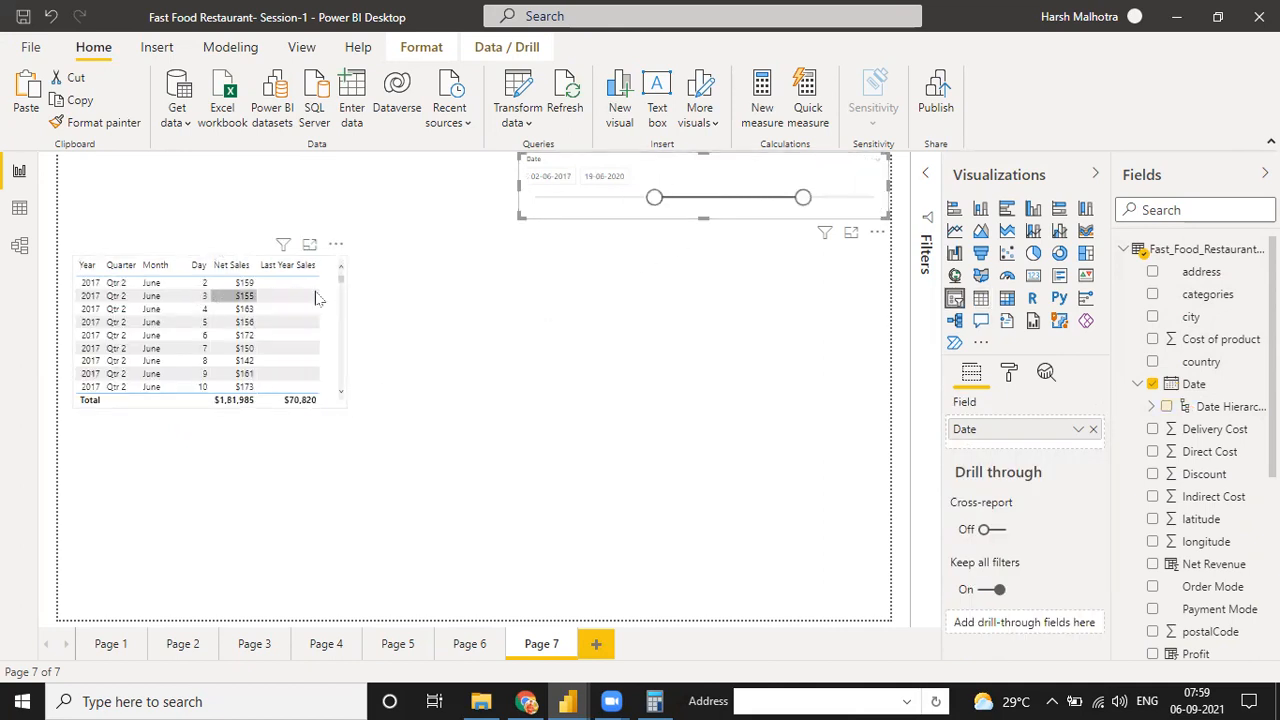
{"action": "left_click", "coordinate": [1078, 430]}
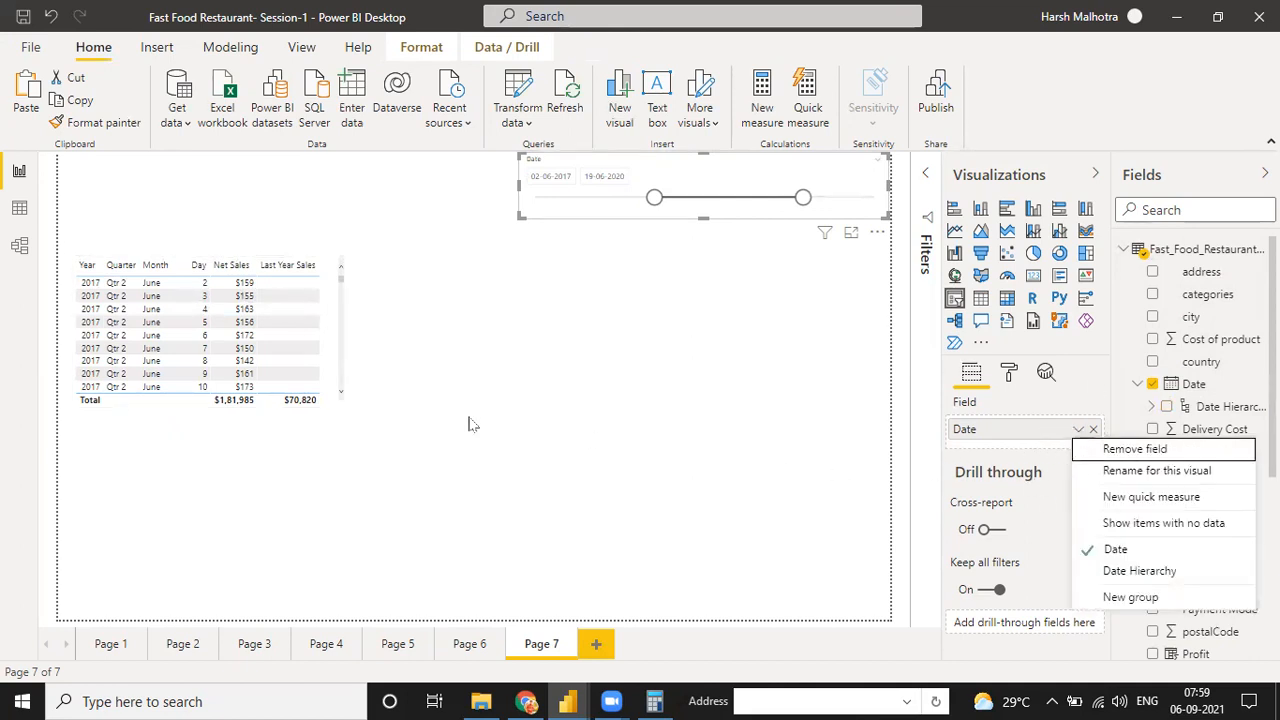
{"action": "left_click", "coordinate": [440, 401]}
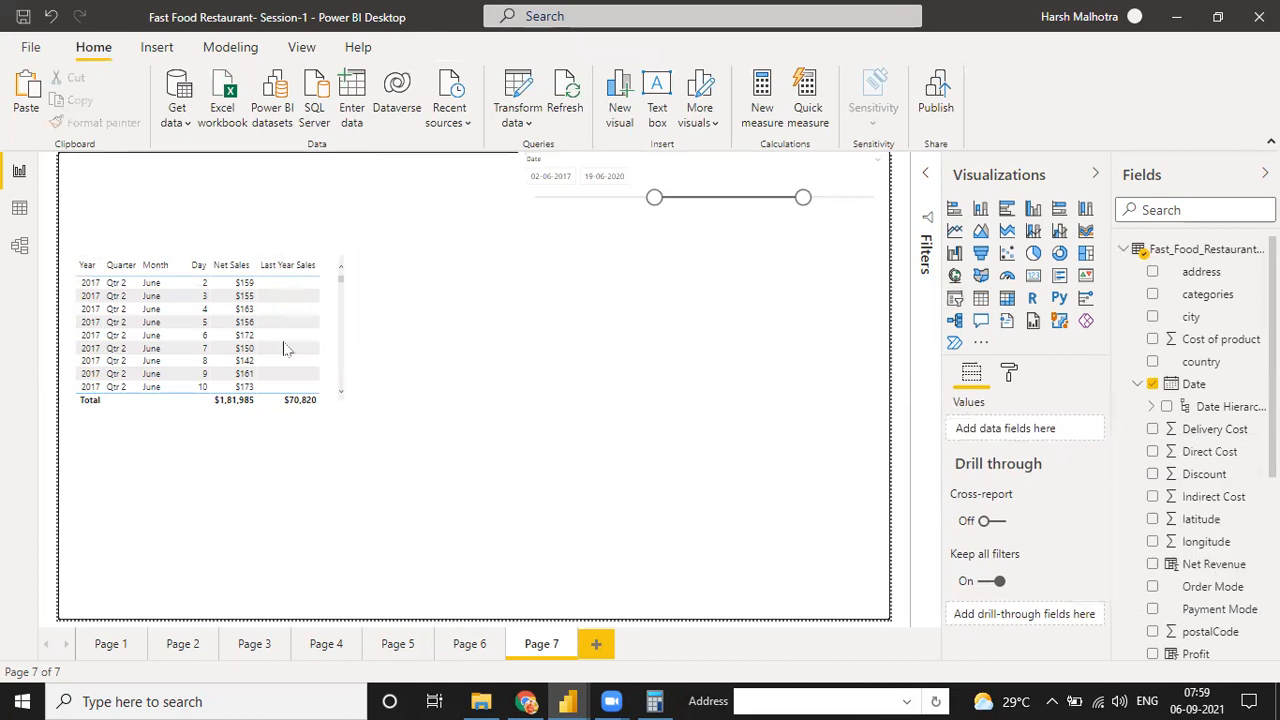
Switch the table's Date field from Date Hierarchy to plain Date and enlarge the table downward to show more rows
{"action": "left_click", "coordinate": [150, 322]}
{"action": "left_click", "coordinate": [1078, 429]}
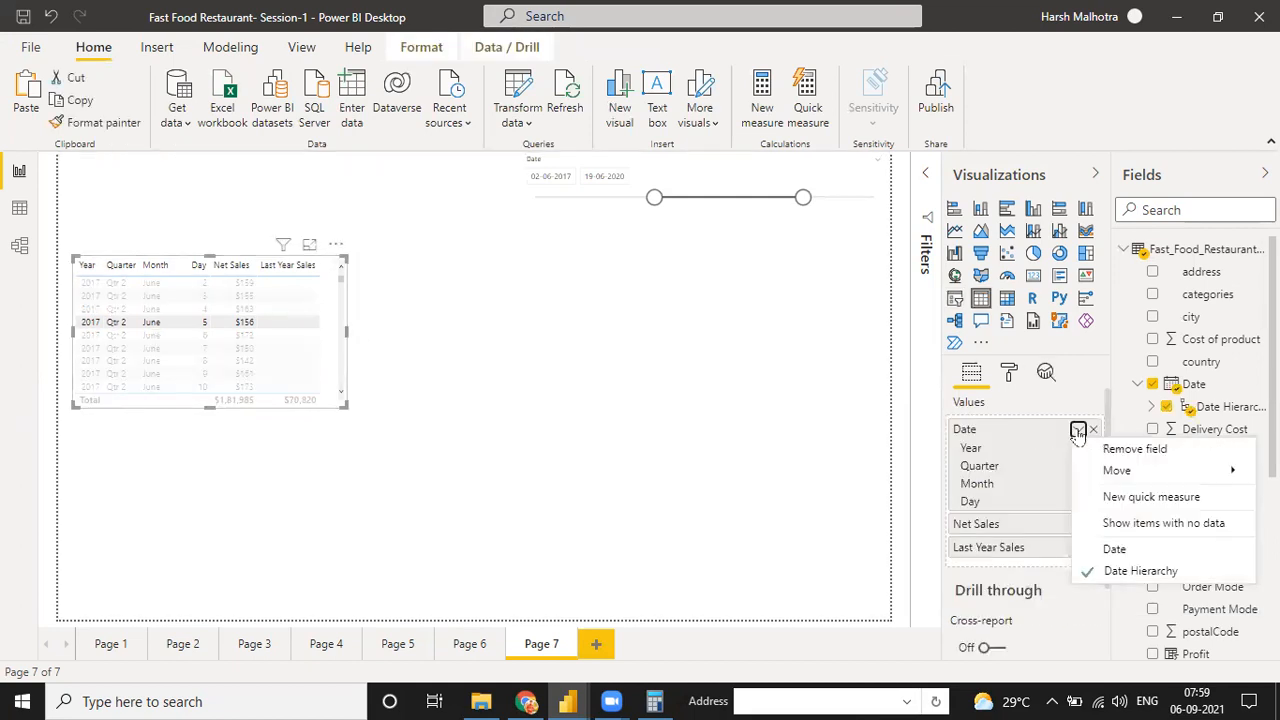
{"action": "left_click", "coordinate": [1100, 549]}
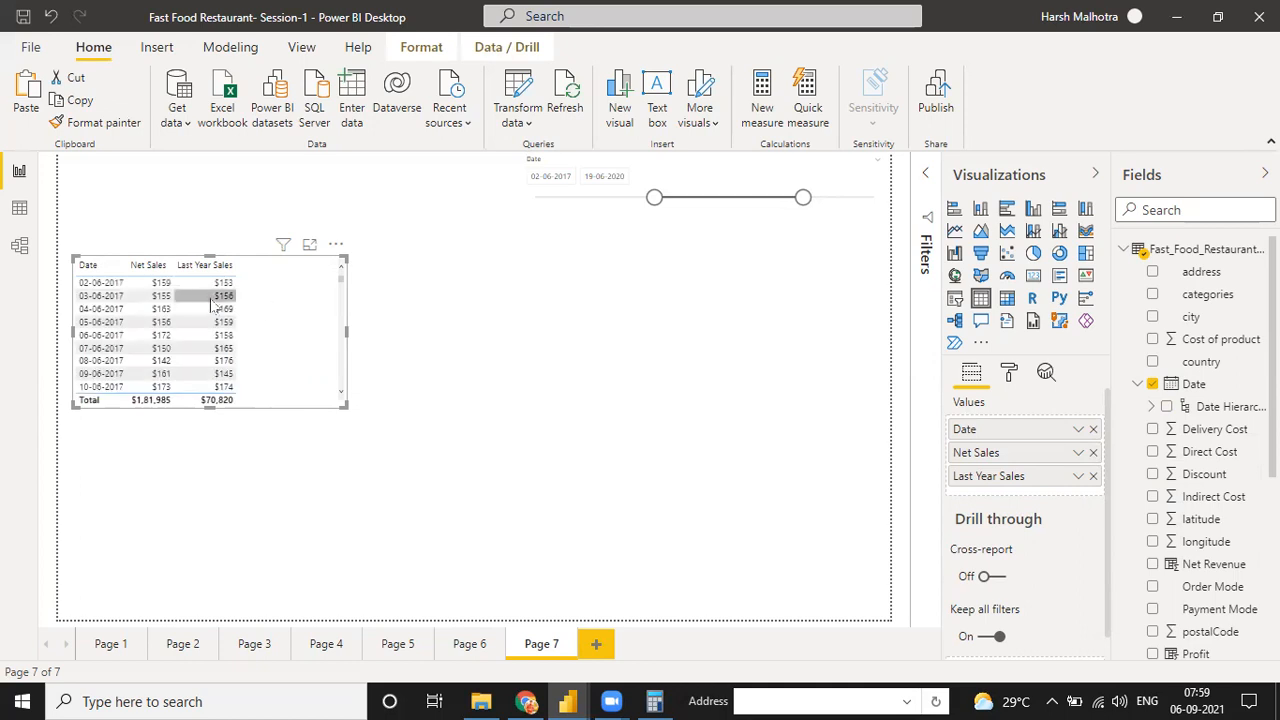
{"action": "left_click_drag", "start_coordinate": [341, 405], "coordinate": [368, 531]}
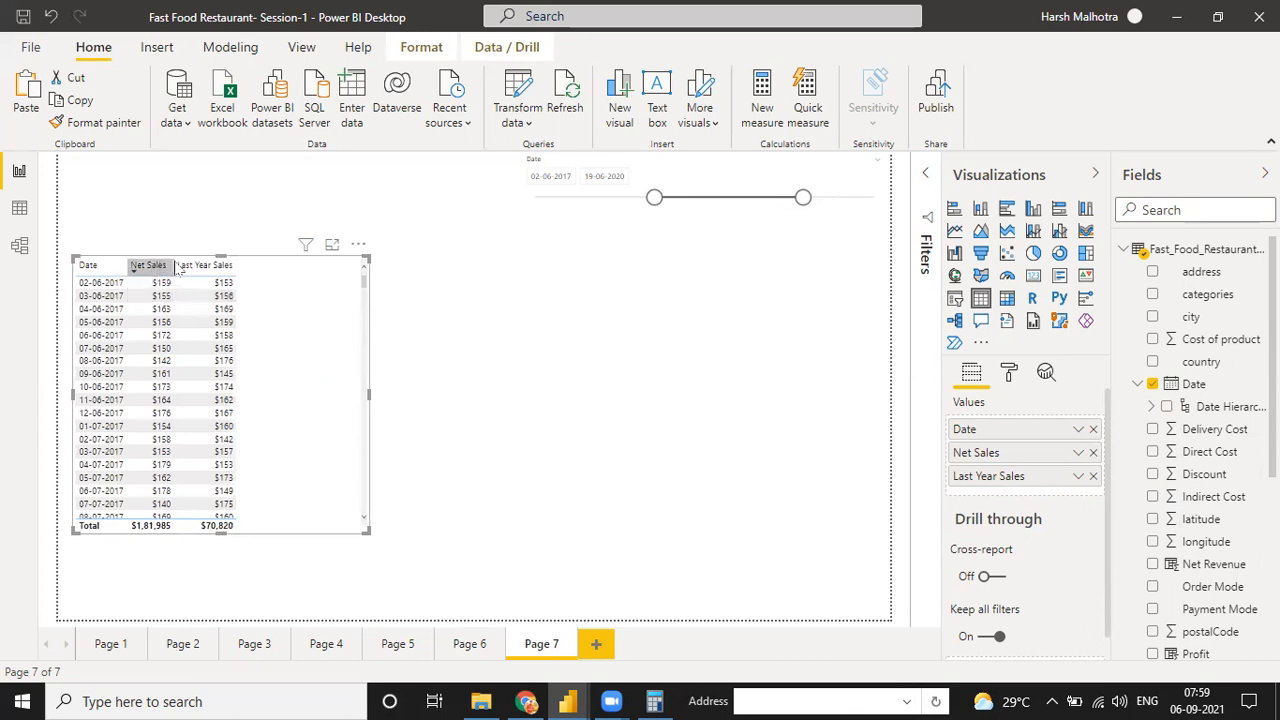
Start a new measure in Measure Table and name it Daily Sales Difference
{"action": "left_click", "coordinate": [1123, 250]}
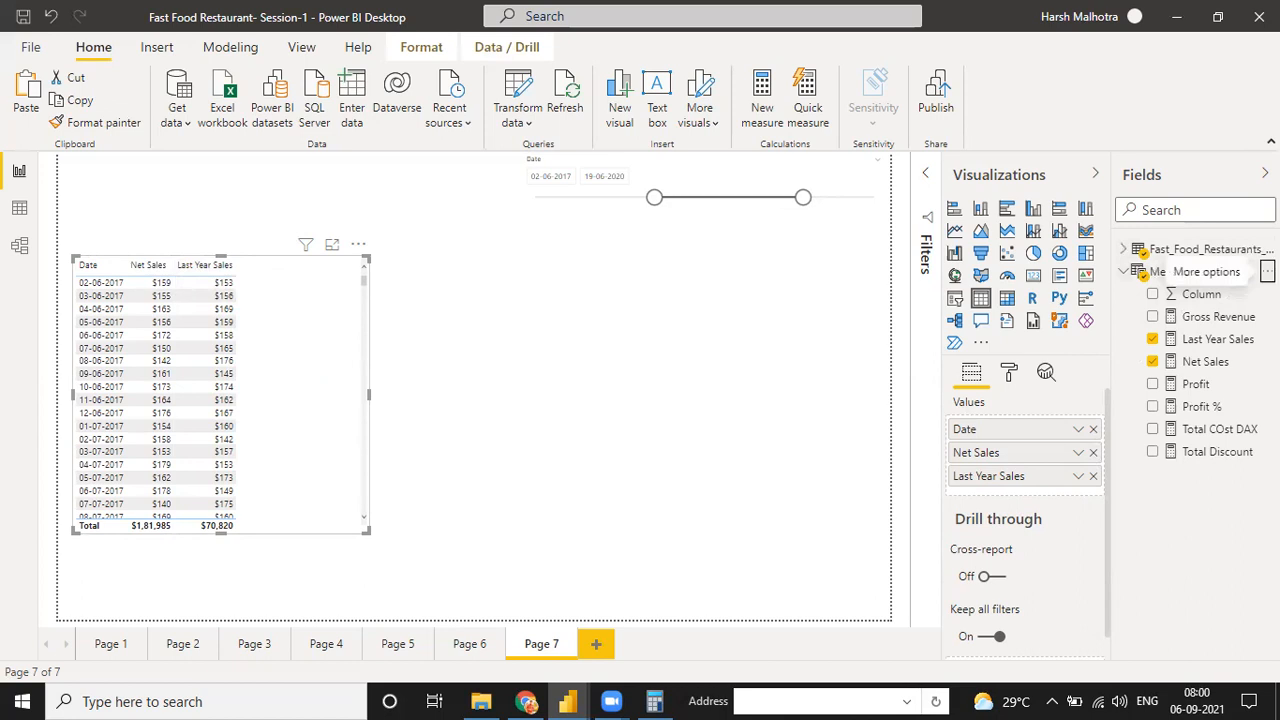
{"action": "left_click", "coordinate": [1267, 271]}
{"action": "key", "text": "Escape"}
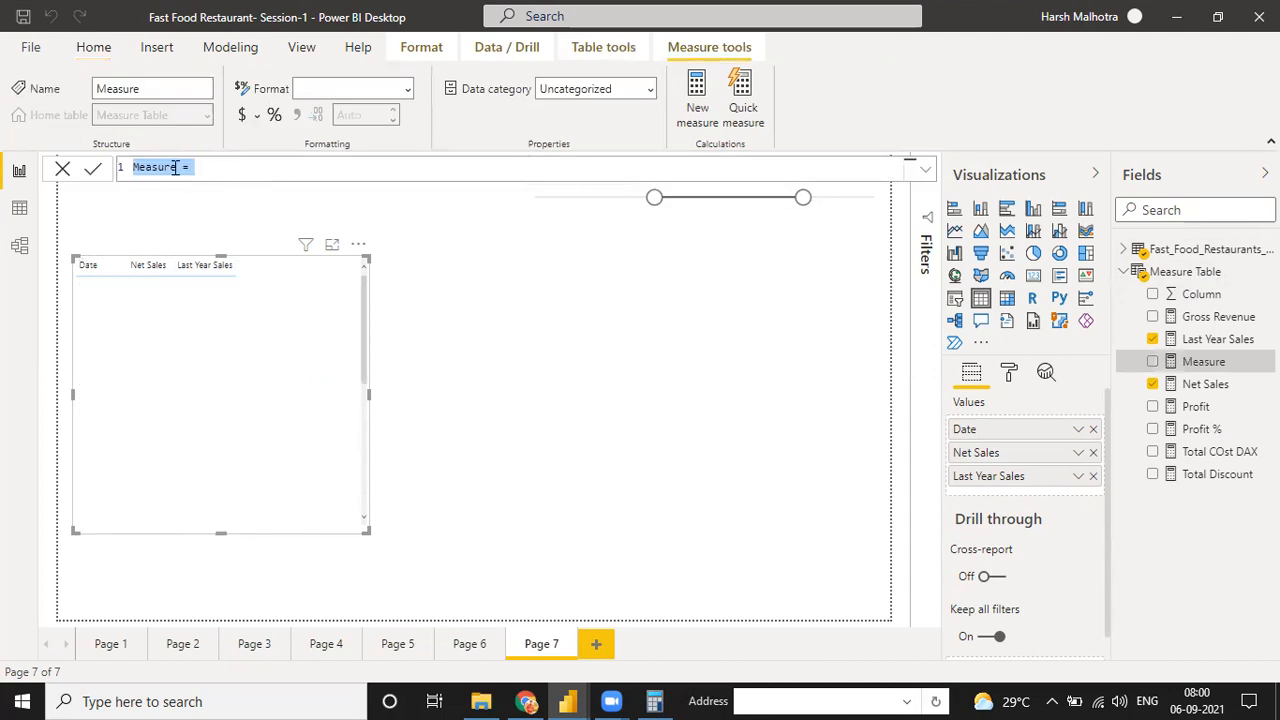
{"action": "left_click", "coordinate": [175, 167]}
{"action": "key", "text": "BackSpace"}
{"action": "key", "text": "BackSpace"}
{"action": "key", "text": "BackSpace"}
{"action": "key", "text": "BackSpace"}
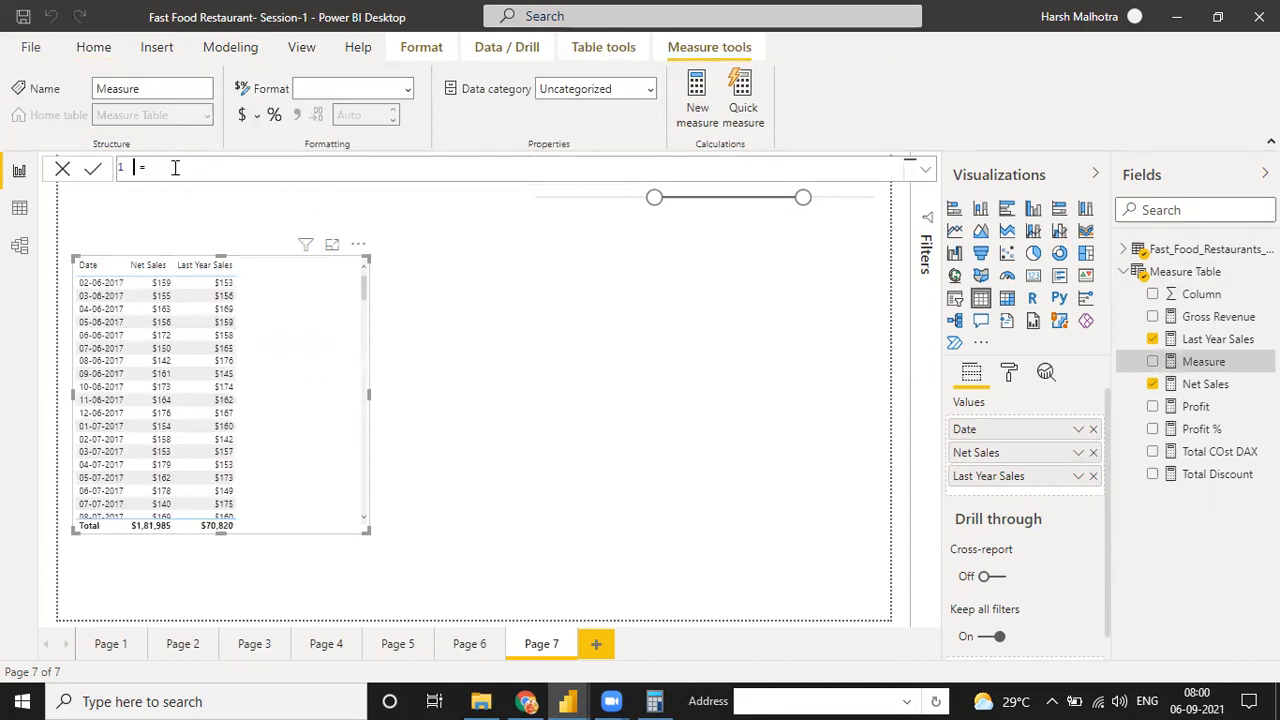
{"action": "type", "text": "Daily Sales Difference"}
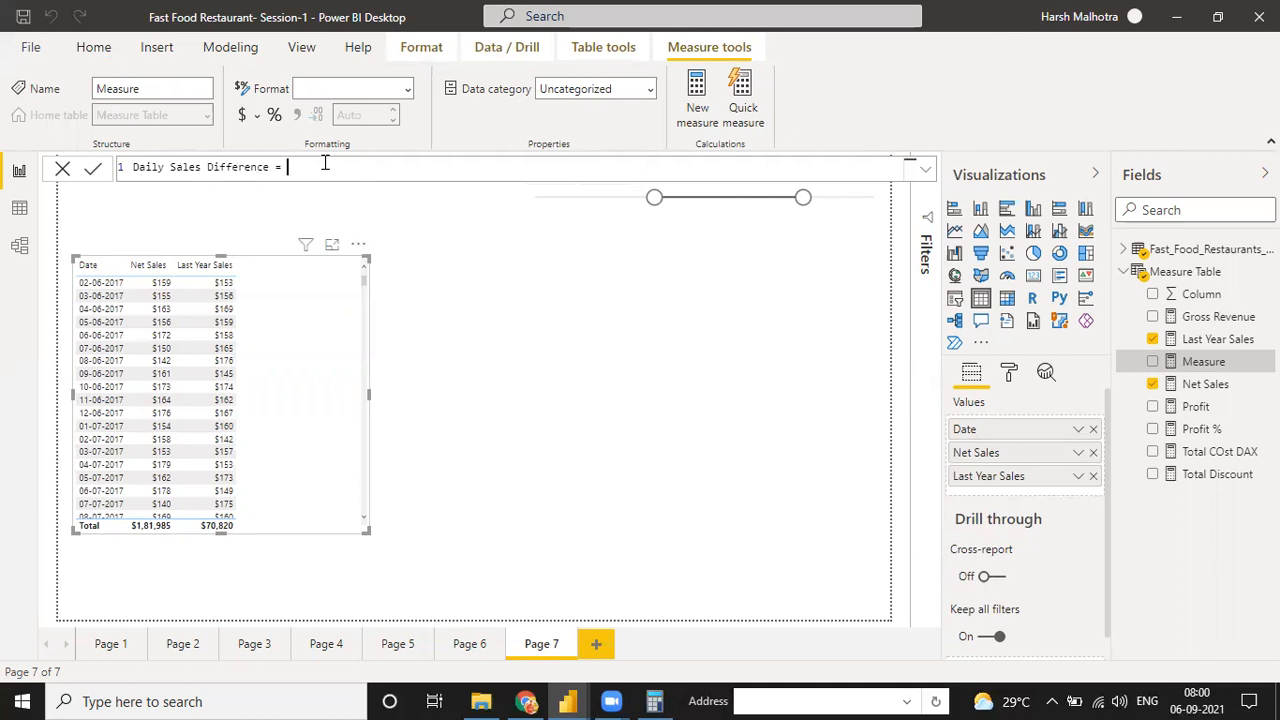
Define the Daily Sales Difference measure as [Net Sales]-[Last Year Sales]
{"action": "type", "text": "net"}
{"action": "key", "text": "Tab"}
{"action": "type", "text": "-las"}
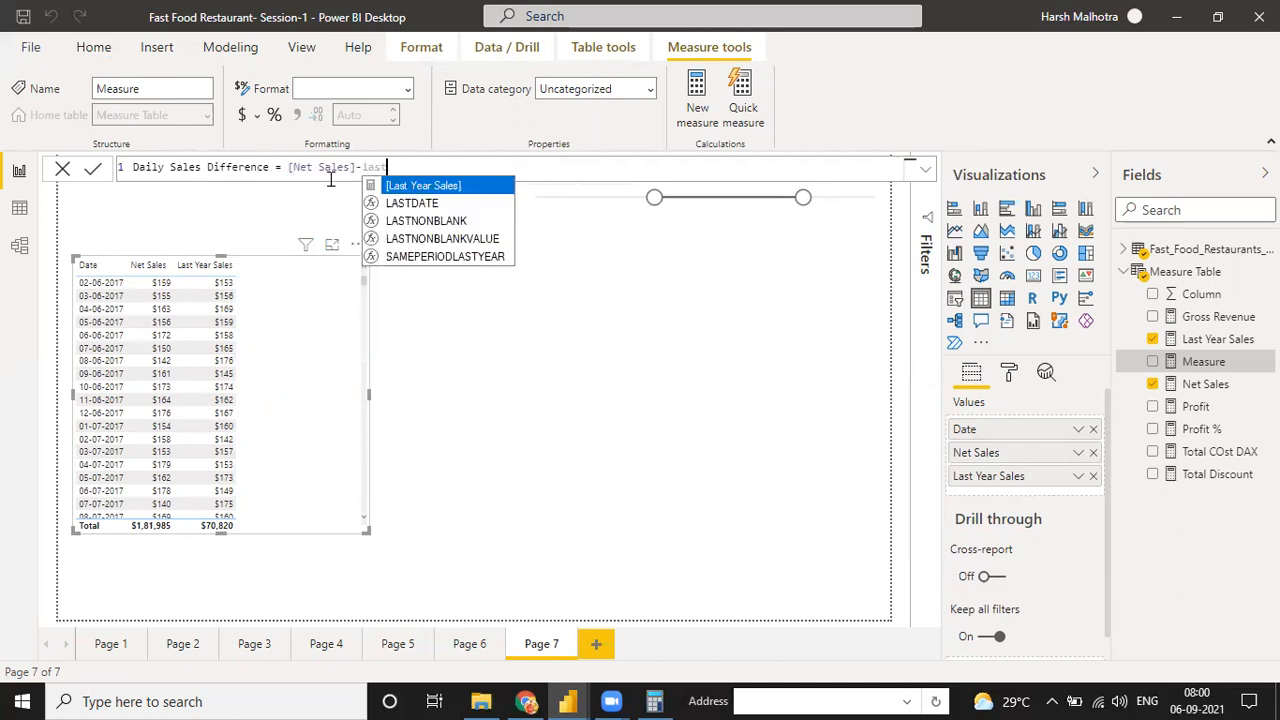
{"action": "key", "text": "Tab"}
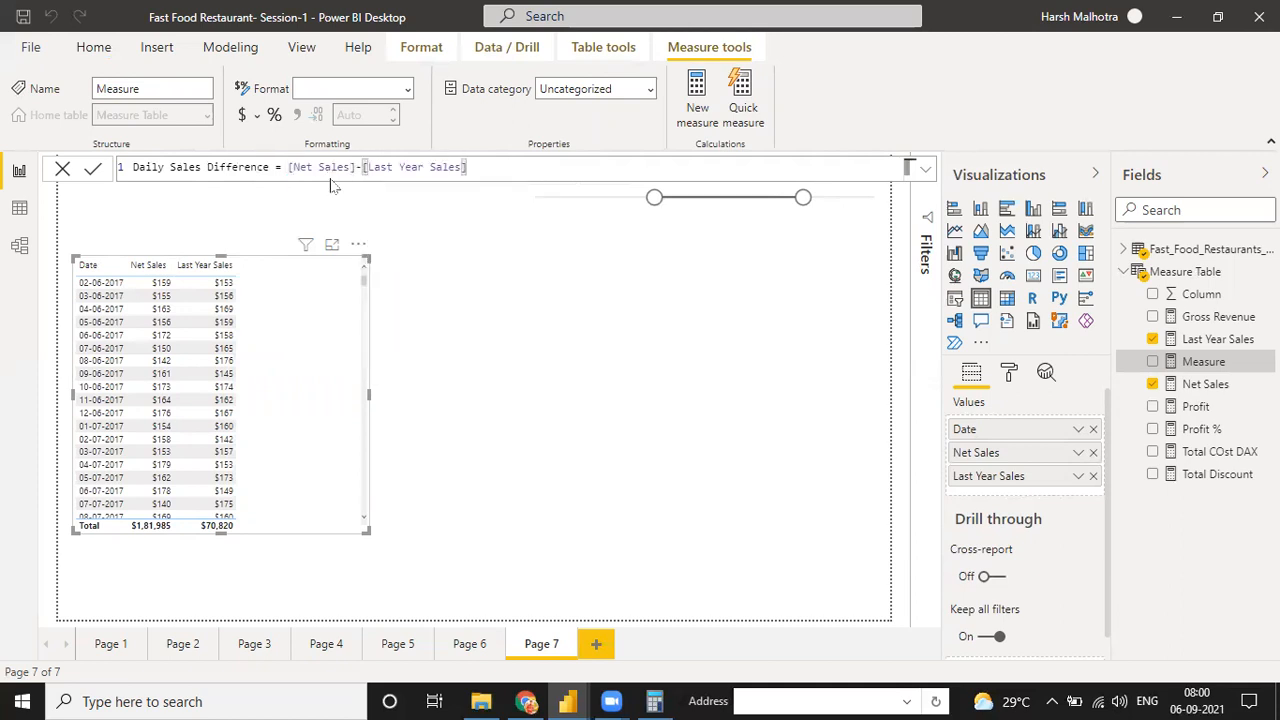
{"action": "key", "text": "Return"}
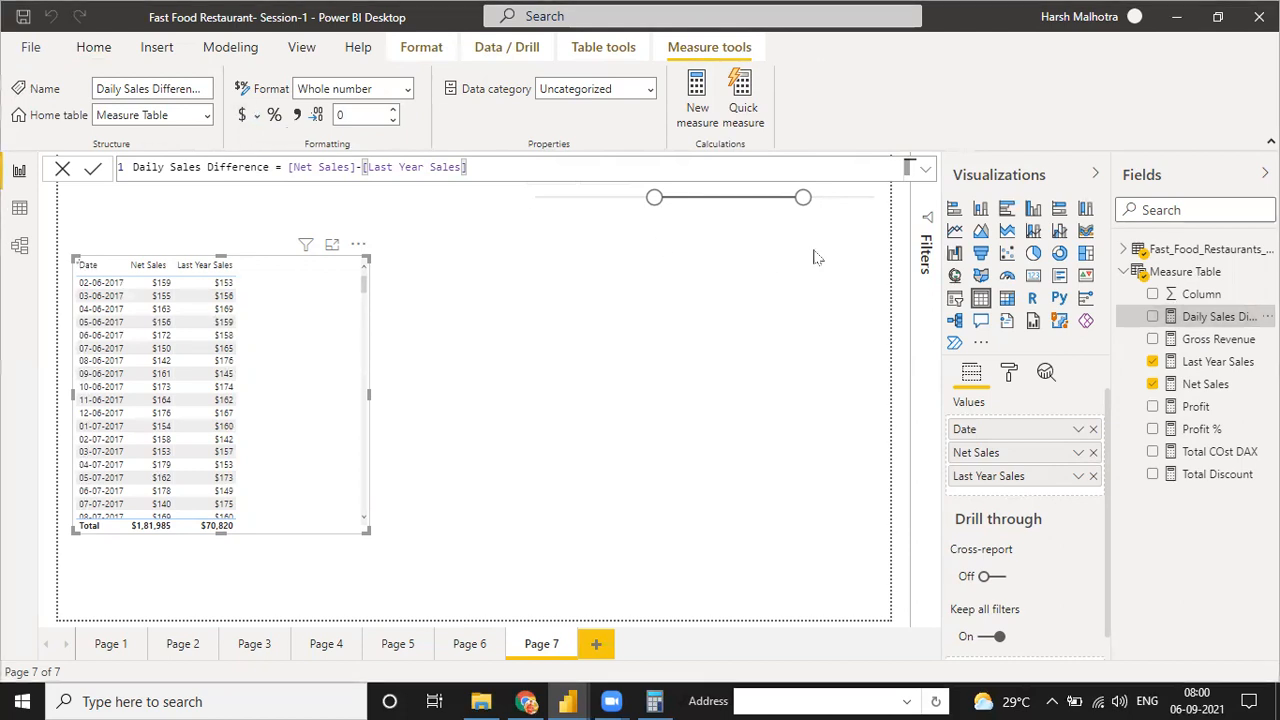
Add Daily Sales Difference to the table as its last column and look through the daily differences
{"action": "left_click_drag", "start_coordinate": [1197, 319], "coordinate": [303, 330]}
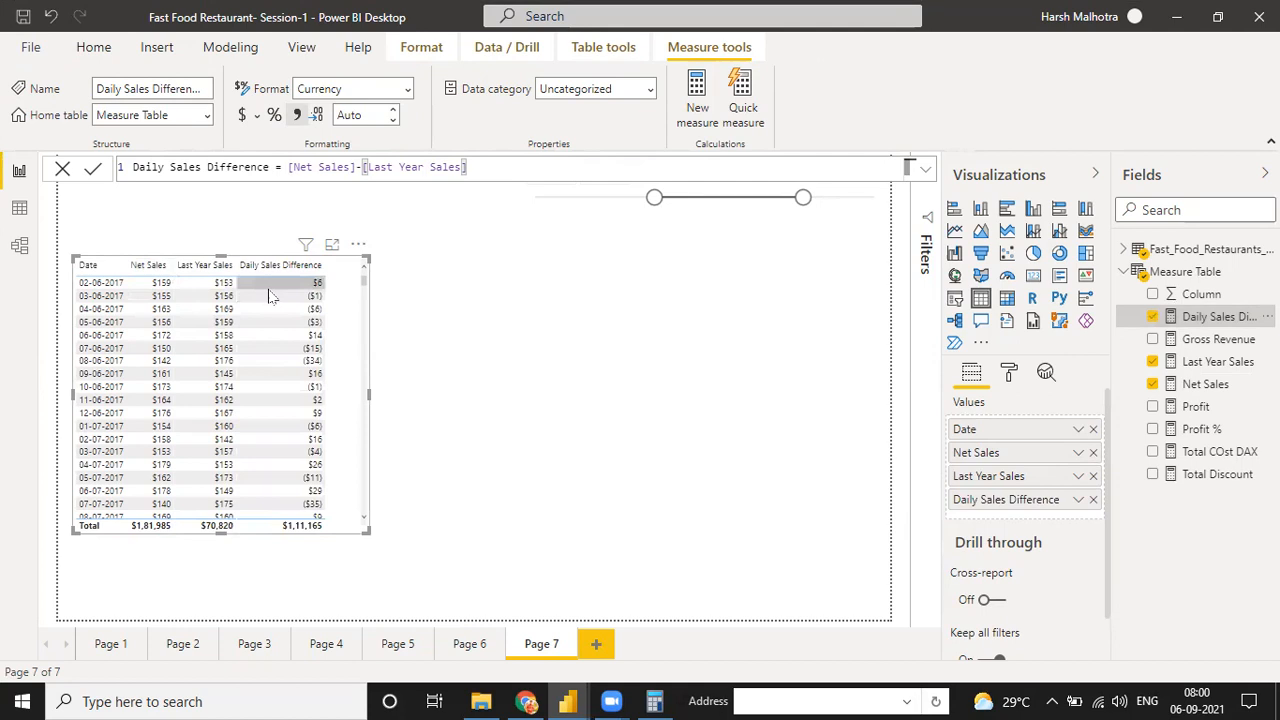
{"action": "scroll", "coordinate": [318, 418], "scroll_direction": "down", "scroll_amount": 10}
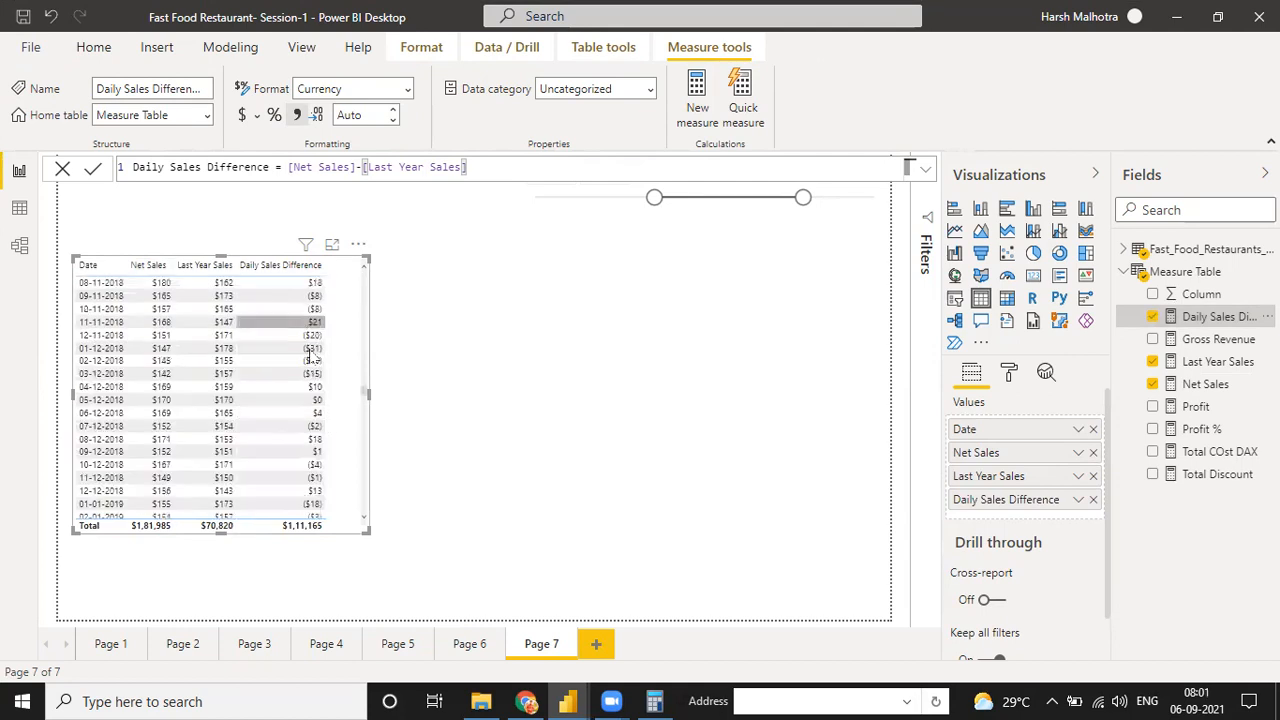
{"action": "scroll", "coordinate": [276, 377], "scroll_direction": "up", "scroll_amount": 10}
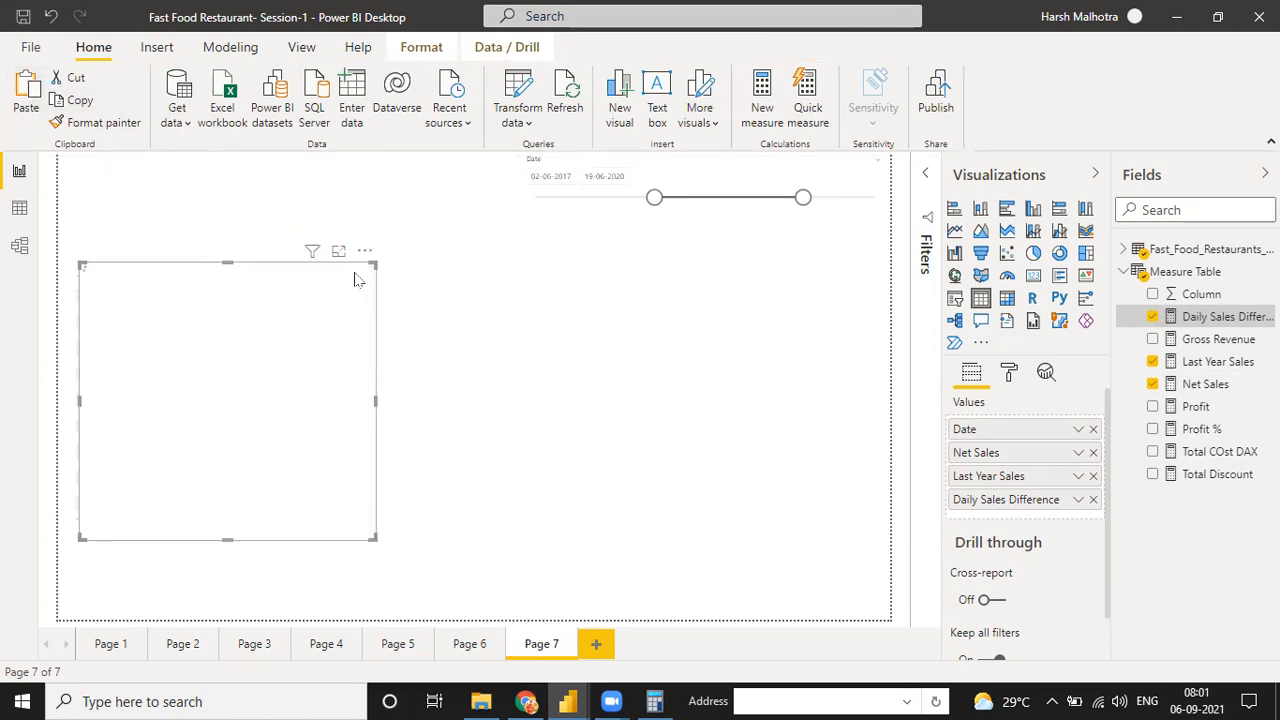
Place a copy of the table beside the original, convert it to a line chart and widen it toward the table
{"action": "left_click_drag", "start_coordinate": [787, 251], "coordinate": [797, 251]}
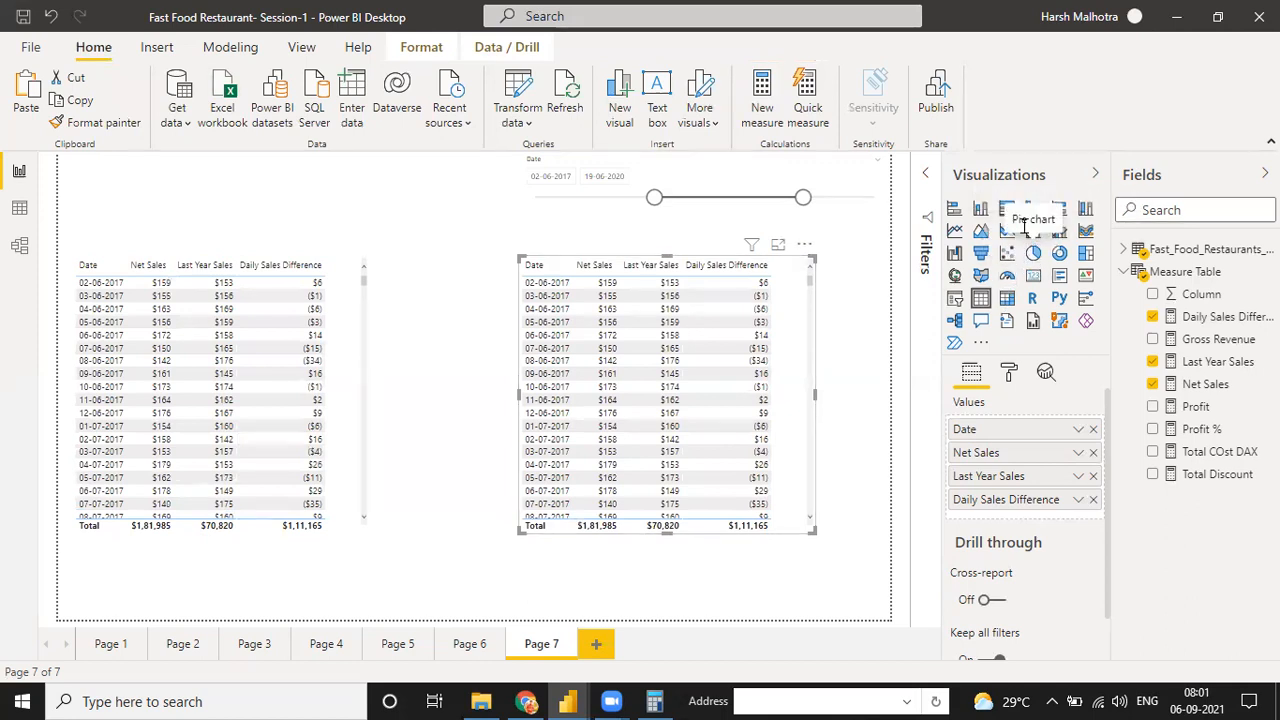
{"action": "left_click", "coordinate": [955, 232]}
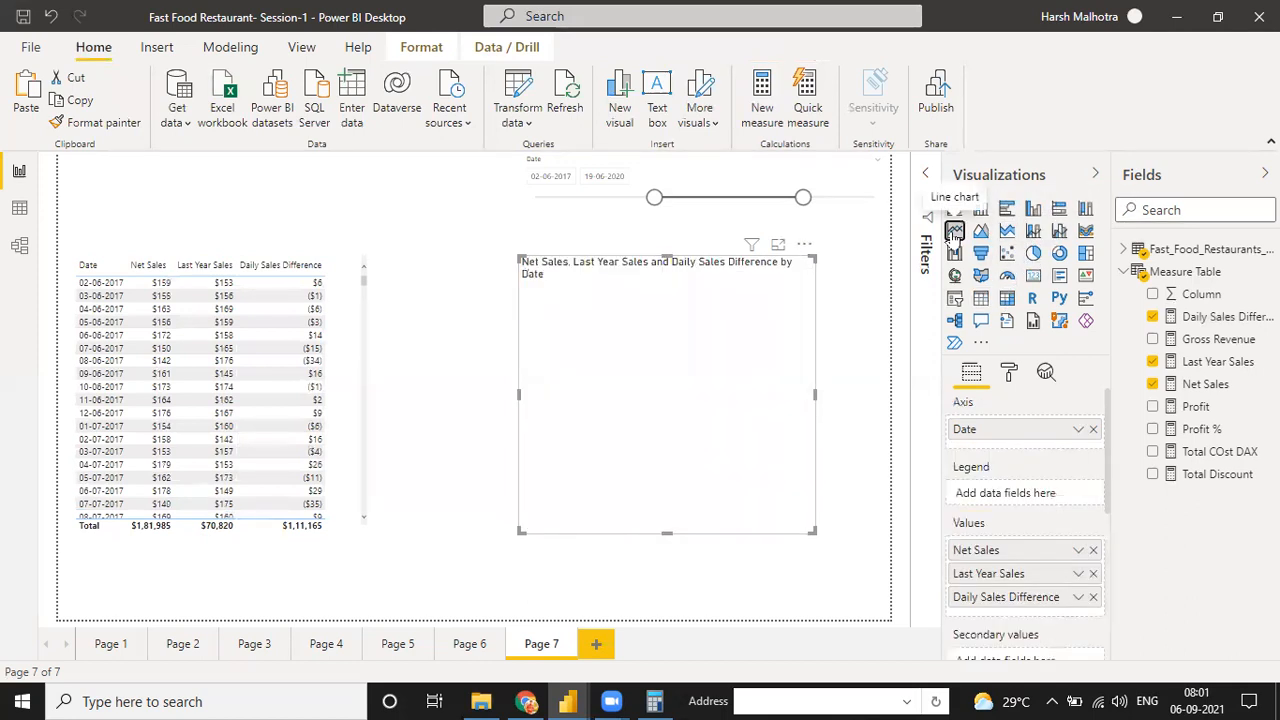
{"action": "left_click_drag", "start_coordinate": [521, 400], "coordinate": [452, 395]}
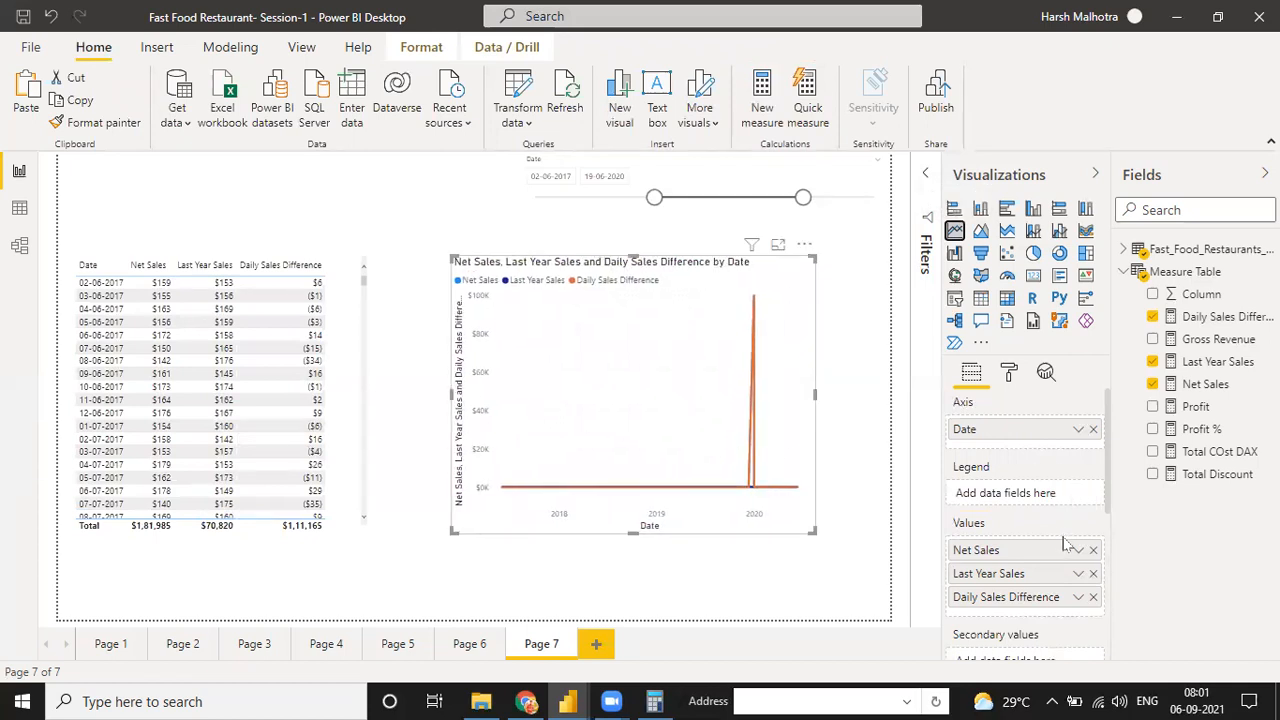
Remove Daily Sales Difference from the line chart's values and place Net Sales below Last Year Sales
{"action": "left_click", "coordinate": [1093, 550]}
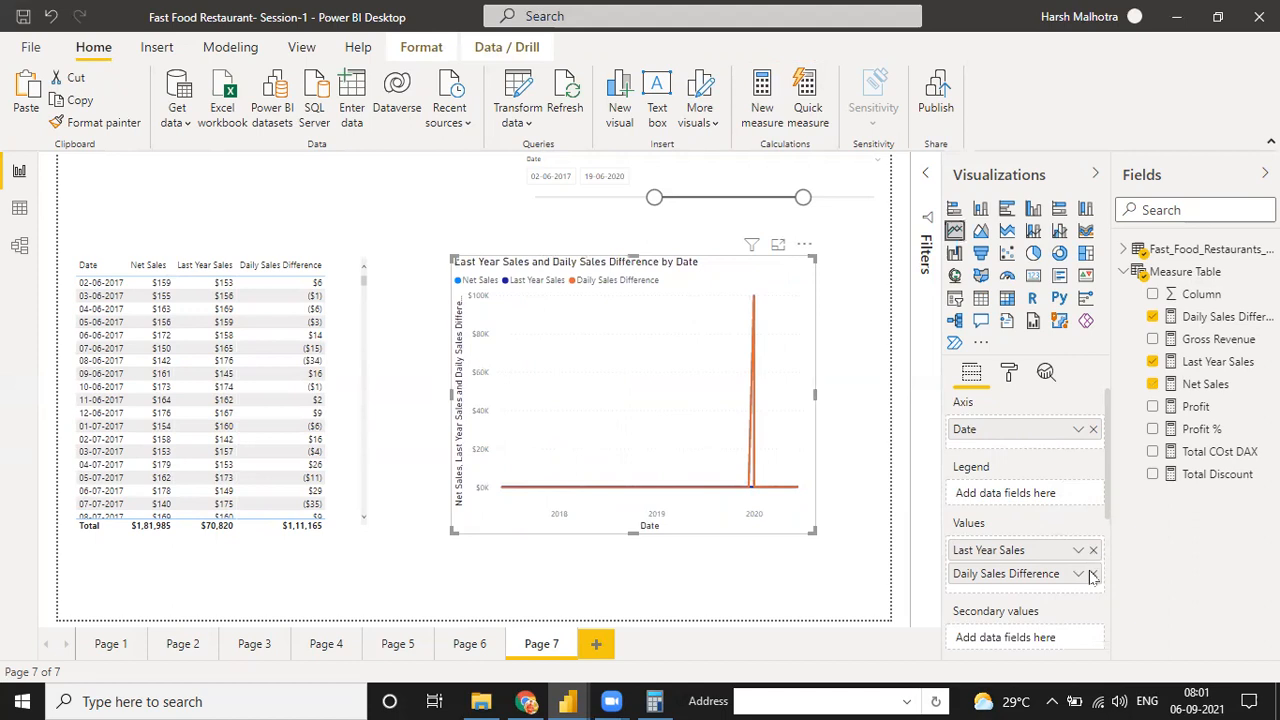
{"action": "left_click", "coordinate": [1093, 573]}
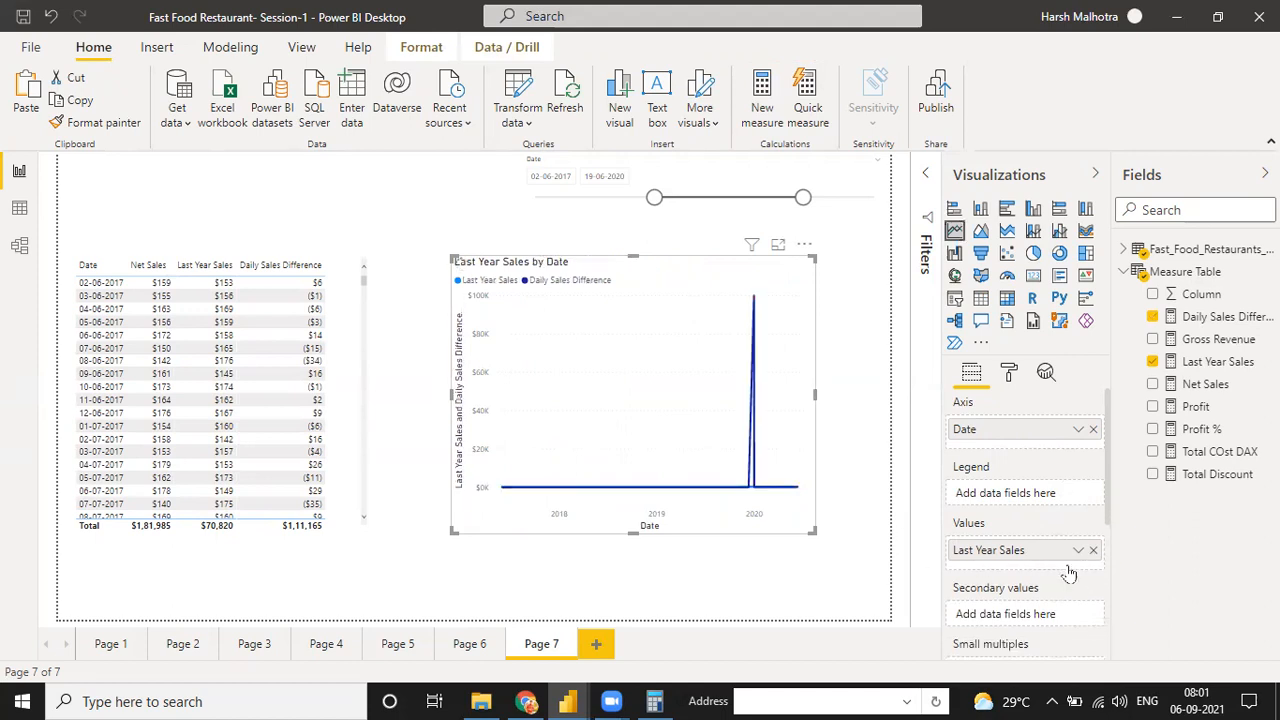
{"action": "left_click_drag", "start_coordinate": [1145, 436], "coordinate": [1037, 563]}
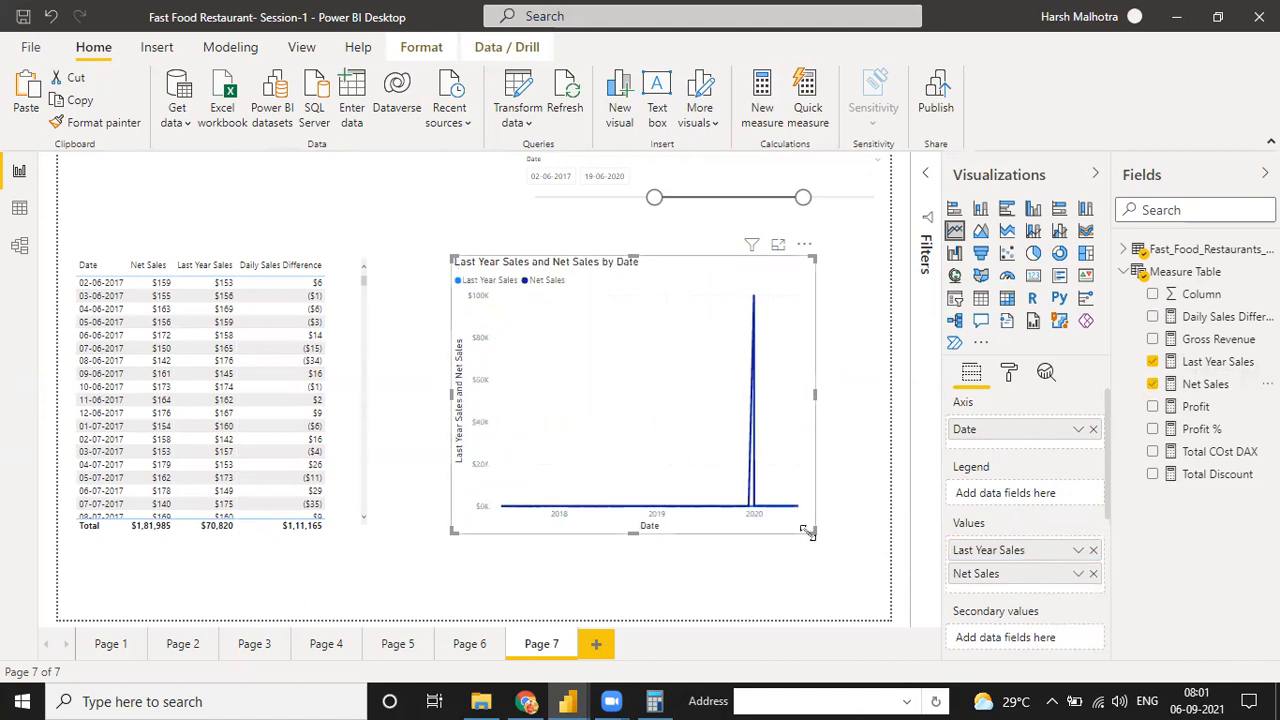
Widen the Last Year Sales and Net Sales chart toward the page edge and convert it to an area chart
{"action": "left_click_drag", "start_coordinate": [815, 532], "coordinate": [868, 540]}
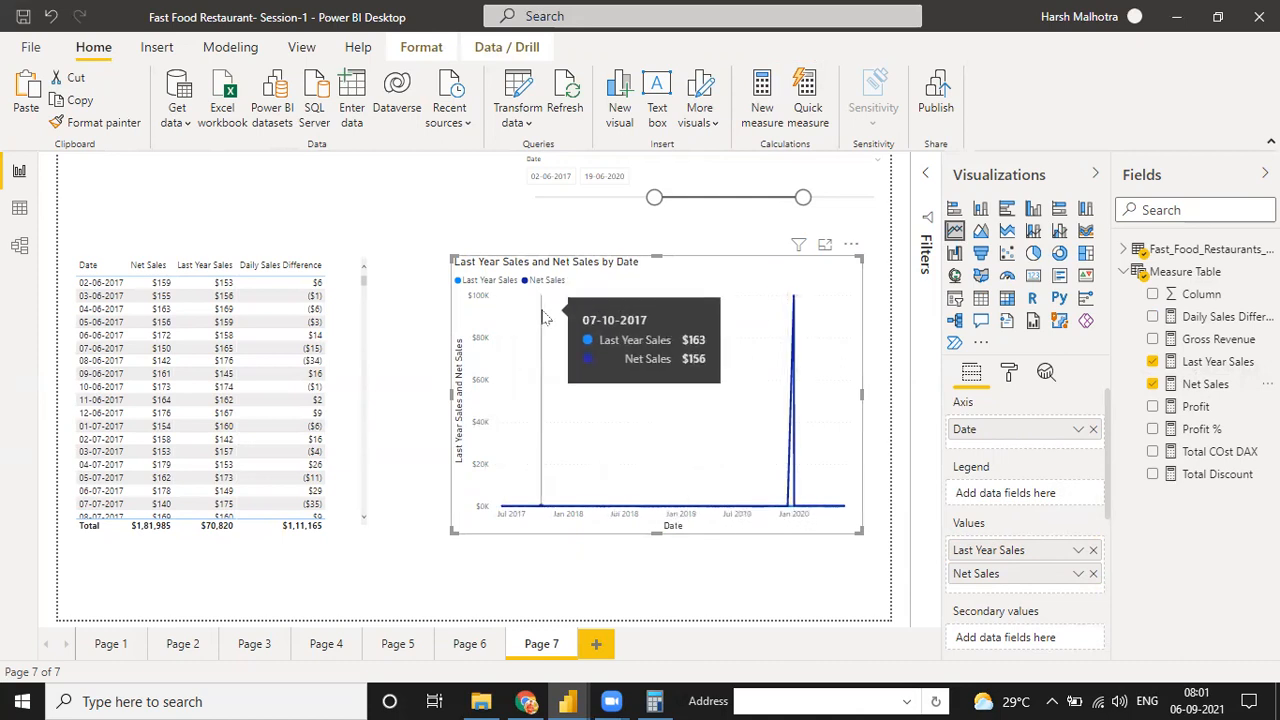
{"action": "left_click", "coordinate": [981, 231]}
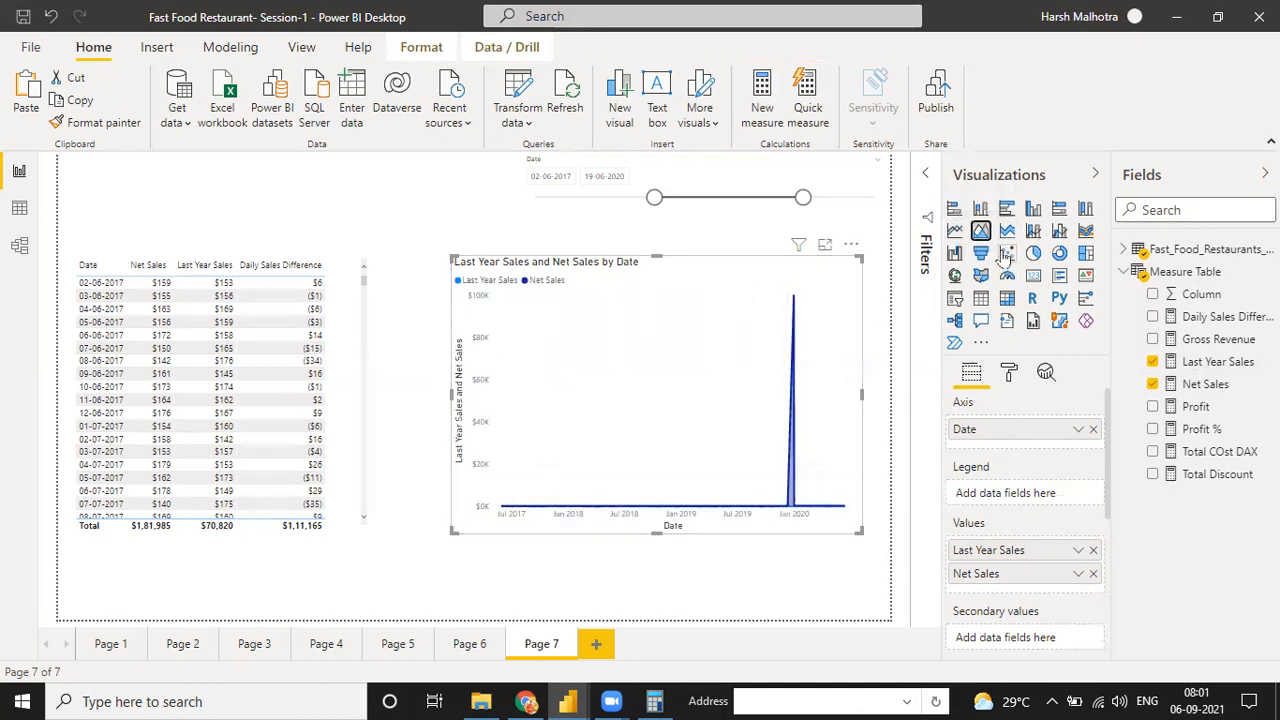
Convert the sales chart to a stacked area chart and try to move Last Year Sales into its legend
{"action": "left_click", "coordinate": [1007, 234]}
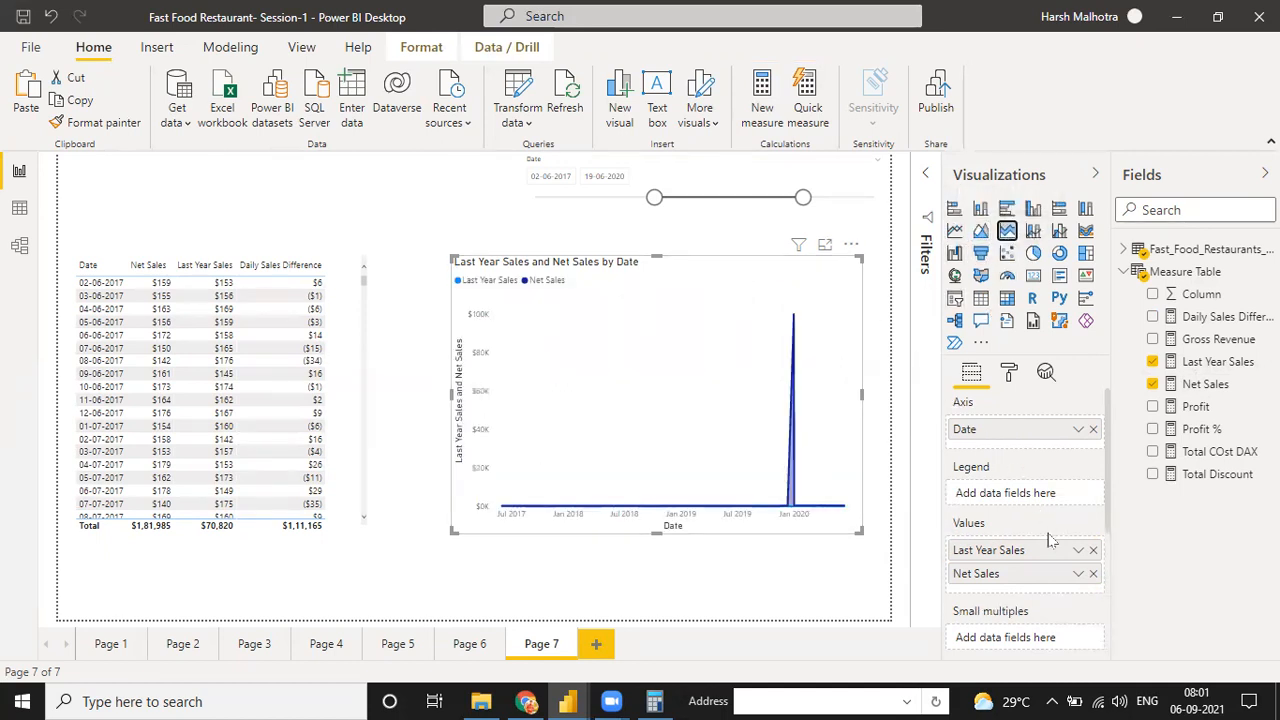
{"action": "left_click_drag", "start_coordinate": [1046, 554], "coordinate": [1045, 501]}
{"action": "left_click_drag", "start_coordinate": [1015, 553], "coordinate": [1017, 499]}
{"action": "left_click_drag", "start_coordinate": [1015, 553], "coordinate": [1015, 500]}
Switch the chart's date axis to Date Hierarchy and place Net Sales above Last Year Sales in the values
{"action": "left_click", "coordinate": [1077, 431]}
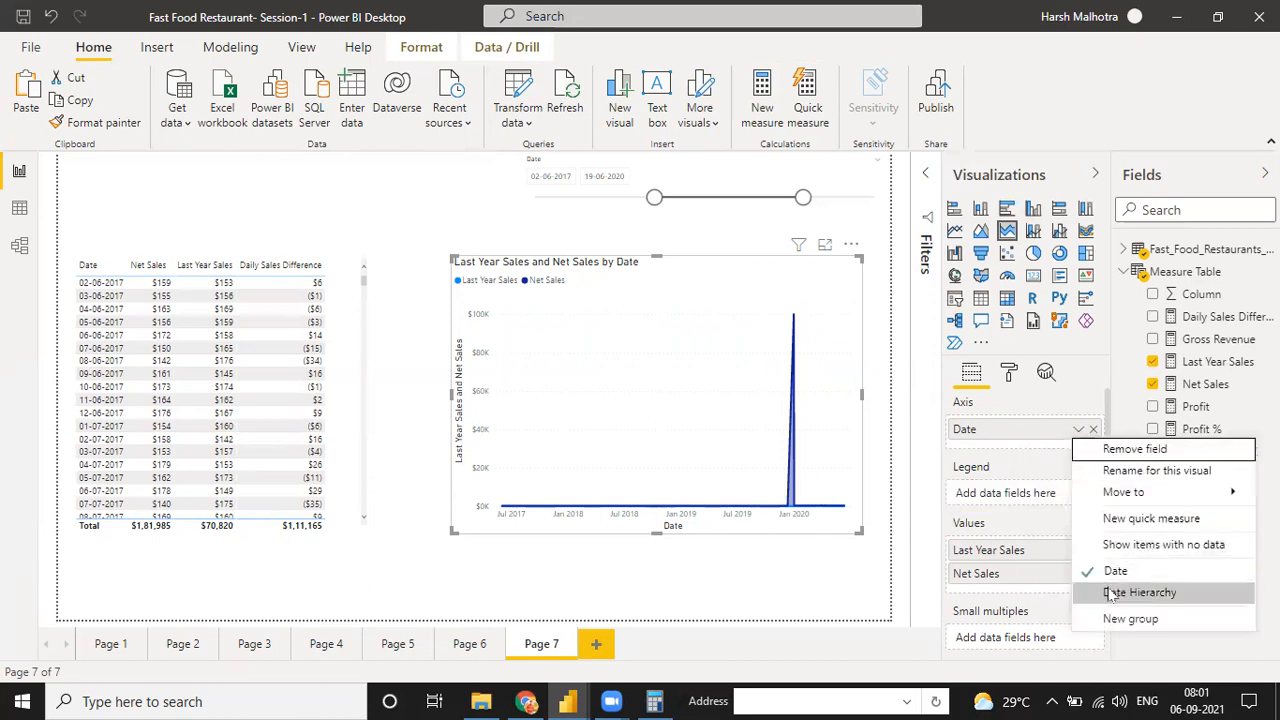
{"action": "left_click", "coordinate": [1109, 593]}
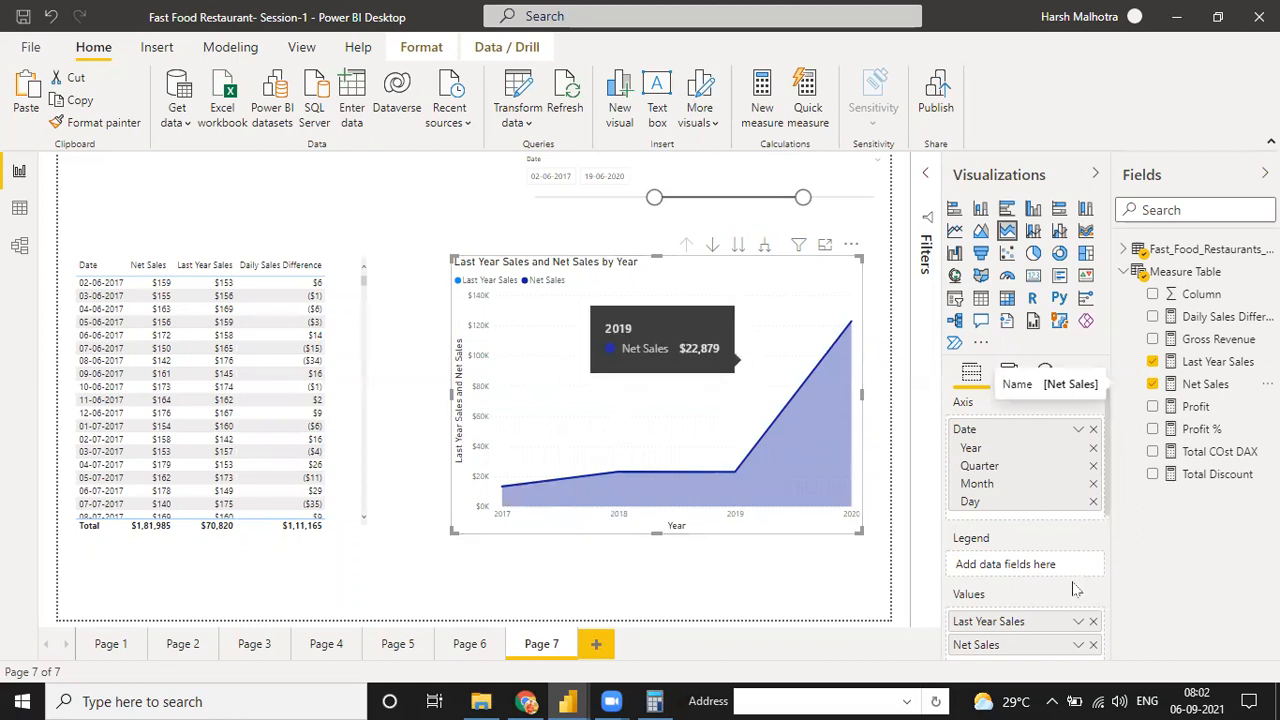
{"action": "left_click_drag", "start_coordinate": [1040, 624], "coordinate": [1036, 656]}
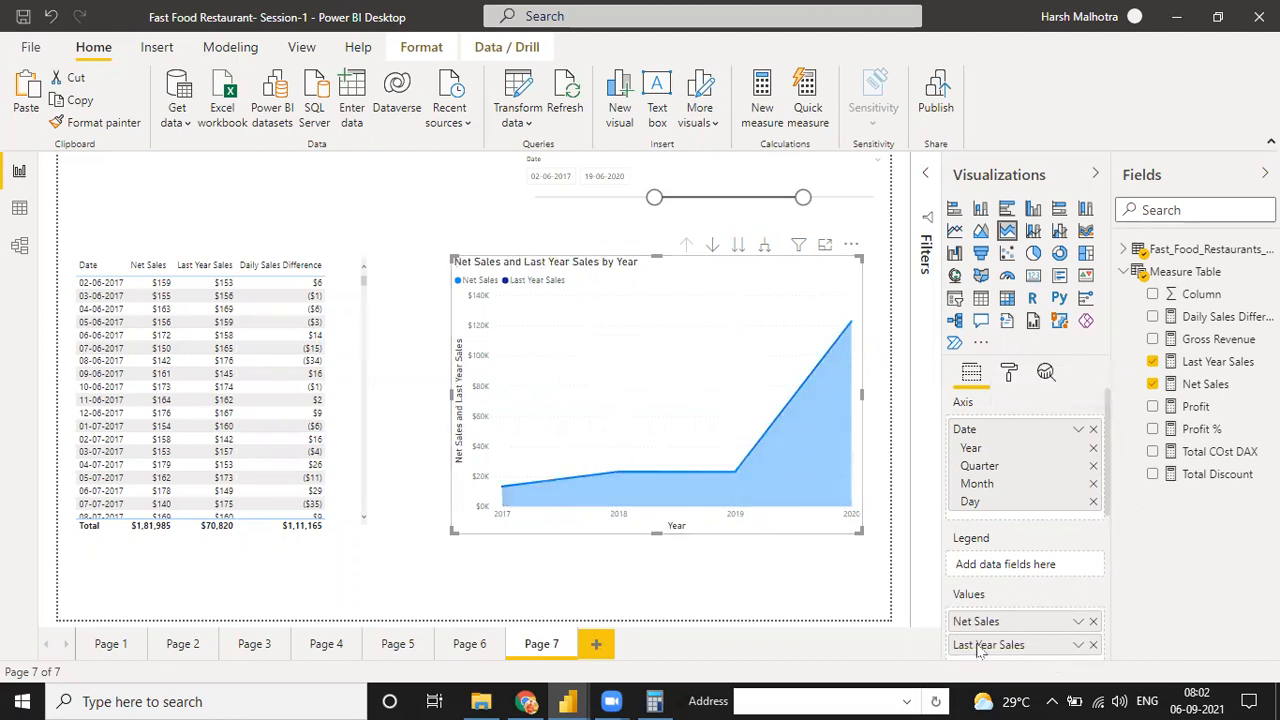
Take the chart to its next date level and back up to years, and shift it slightly toward the table
{"action": "left_click", "coordinate": [738, 245]}
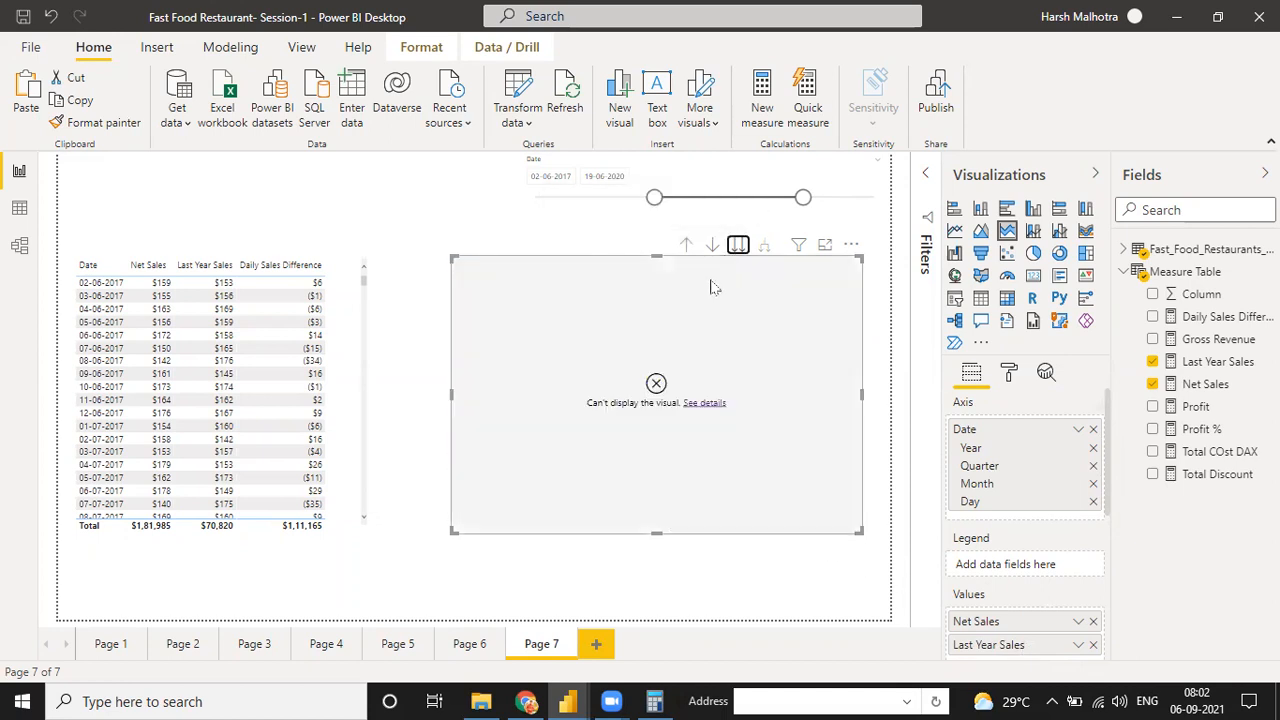
{"action": "left_click", "coordinate": [687, 247]}
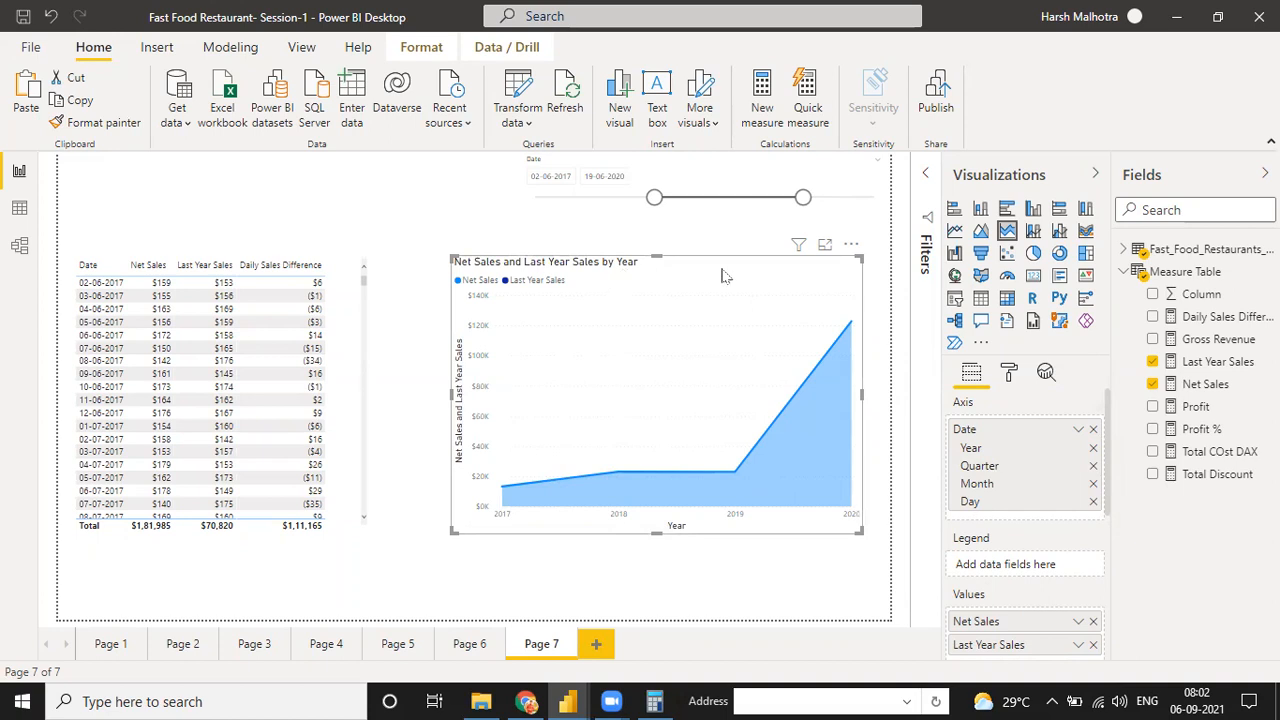
{"action": "left_click_drag", "start_coordinate": [715, 276], "coordinate": [706, 276]}
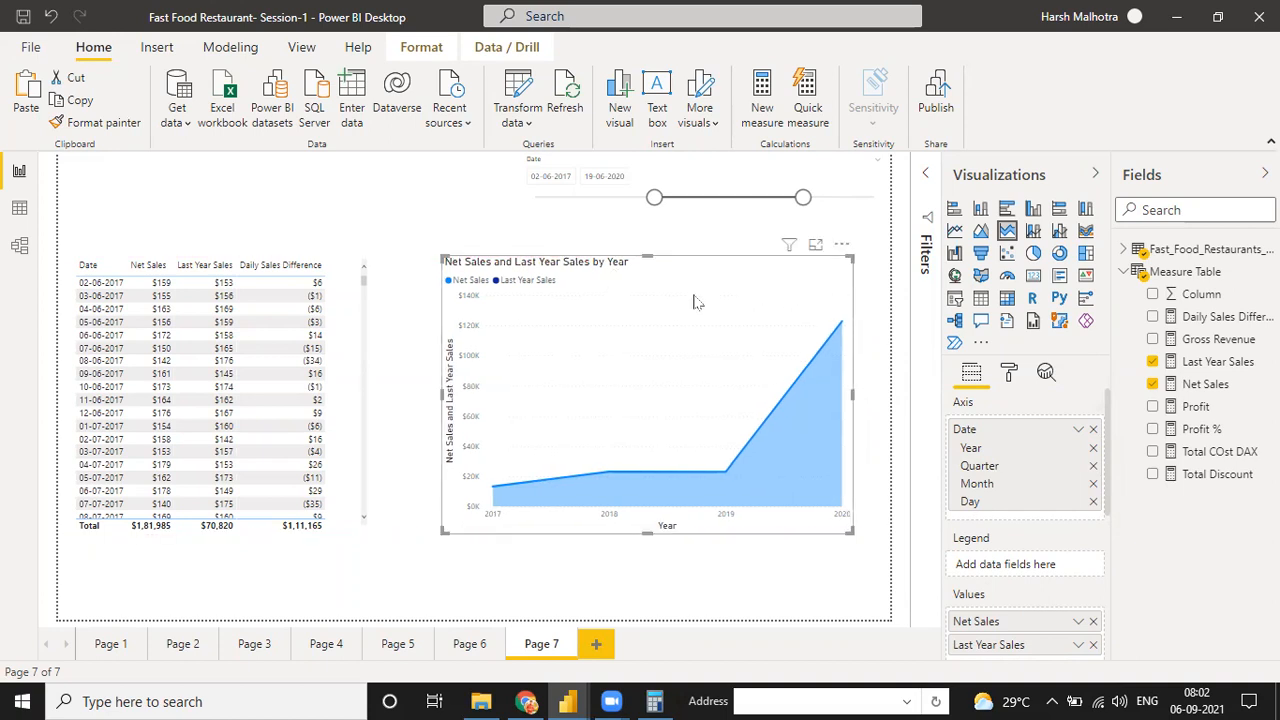
Add a new report page and place a small card visual near the page's upper-left corner
{"action": "left_click", "coordinate": [594, 645]}
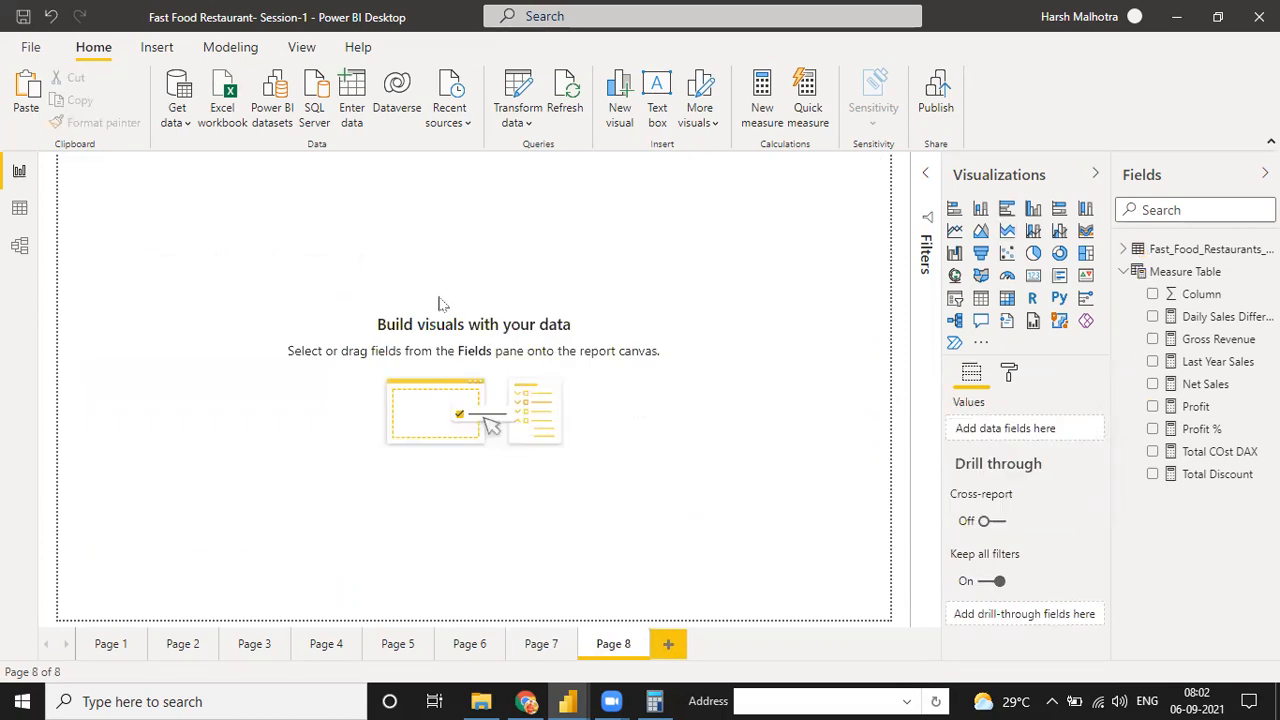
{"action": "left_click", "coordinate": [1033, 275]}
{"action": "left_click_drag", "start_coordinate": [193, 232], "coordinate": [207, 306]}
{"action": "left_click_drag", "start_coordinate": [252, 399], "coordinate": [247, 349]}
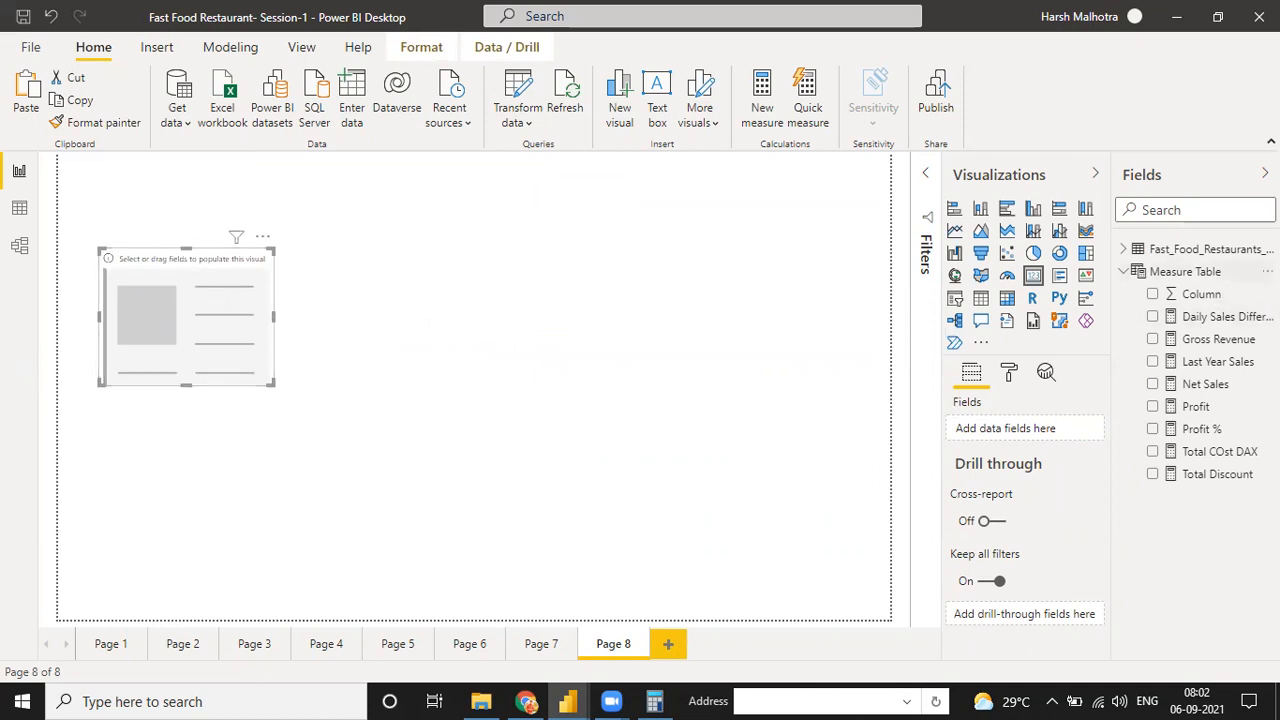
Create a new measure in Measure Table and name it Net Revenue ( 2018 )
{"action": "left_click", "coordinate": [1267, 272]}
{"action": "left_click", "coordinate": [1171, 292]}
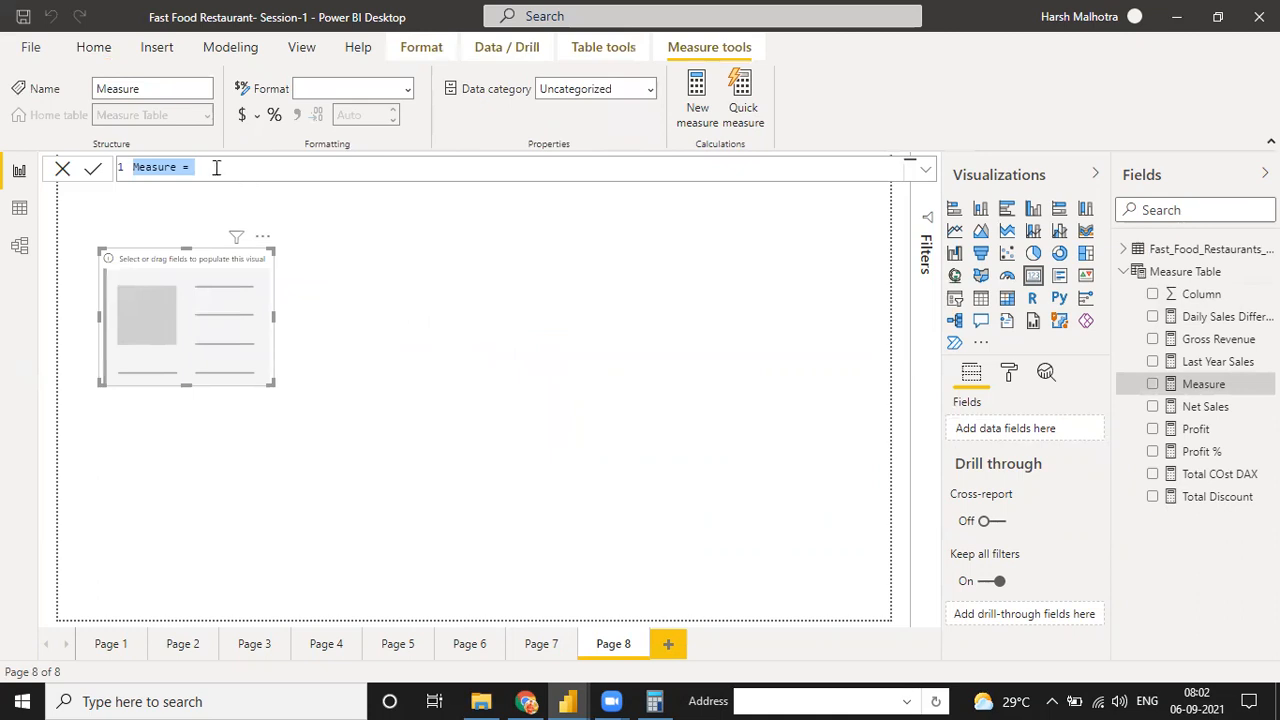
{"action": "left_click", "coordinate": [179, 170]}
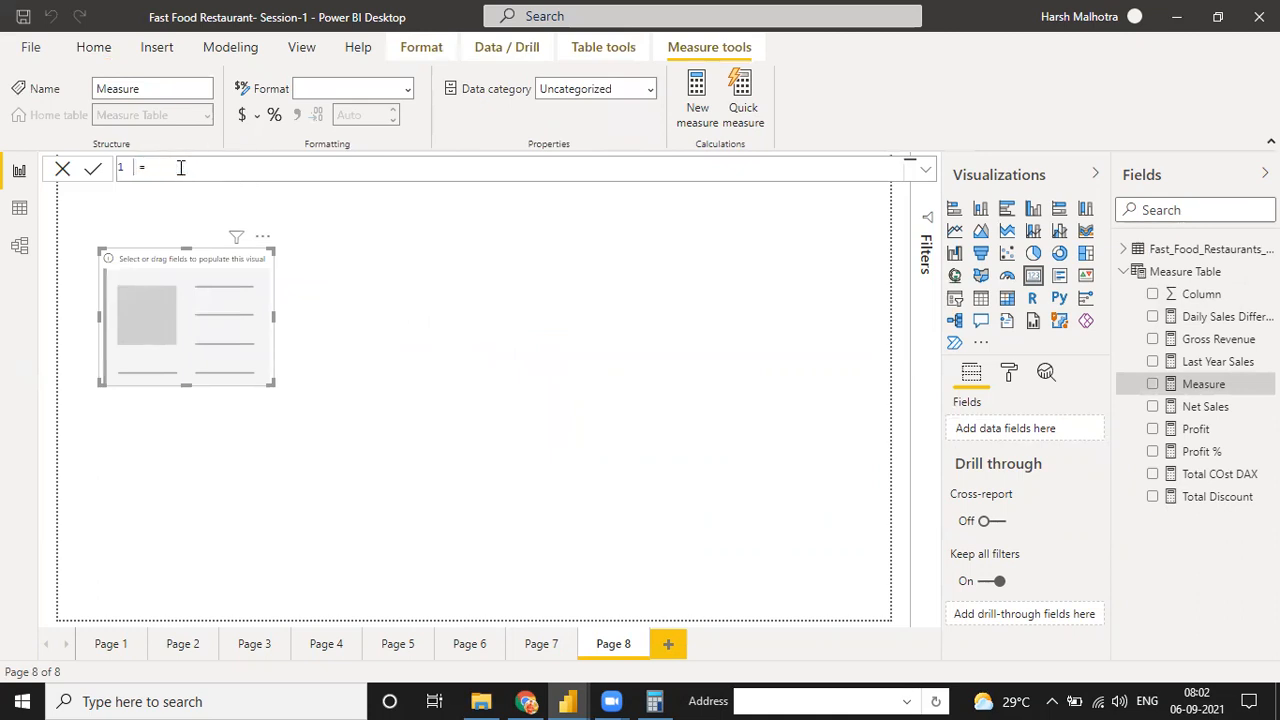
{"action": "type", "text": "Net Revenue"}
{"action": "type", "text": " ( 2018 ("}
{"action": "type", "text": ") "}
{"action": "type", "text": "cal"}
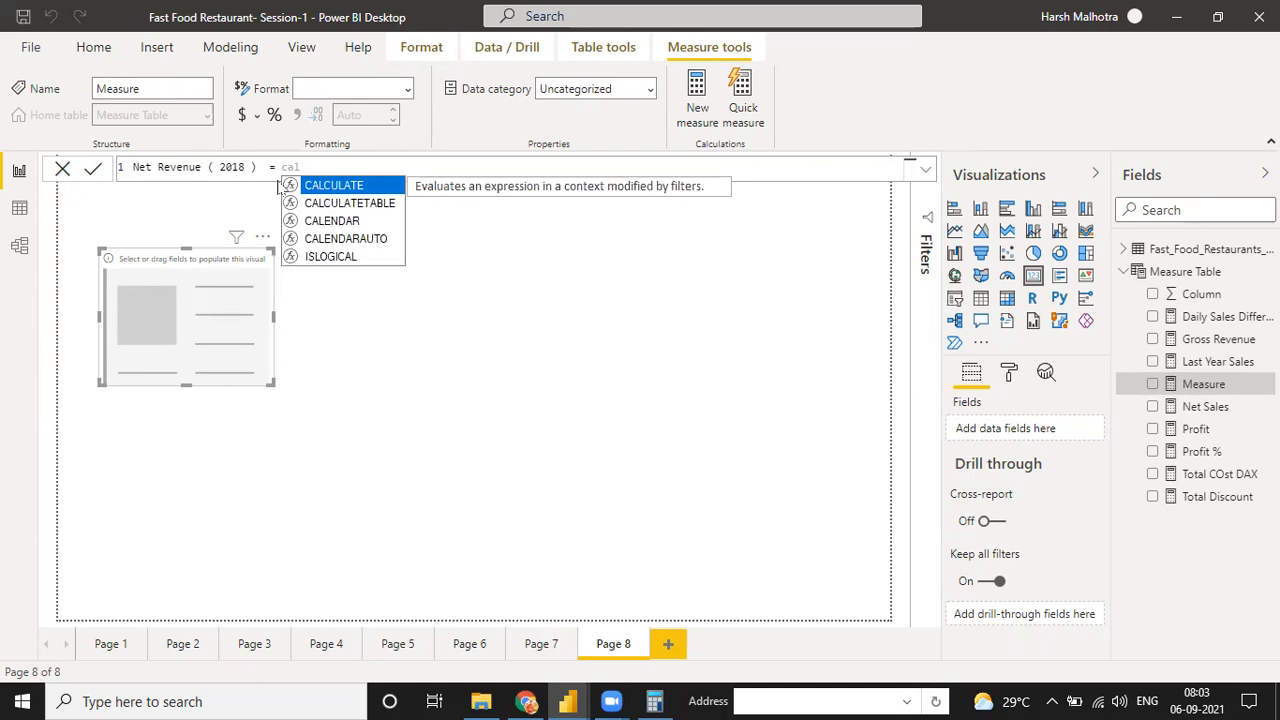
Begin the measure's formula with CALCULATE, using [Net Sales] as the expression
{"action": "key", "text": "Tab"}
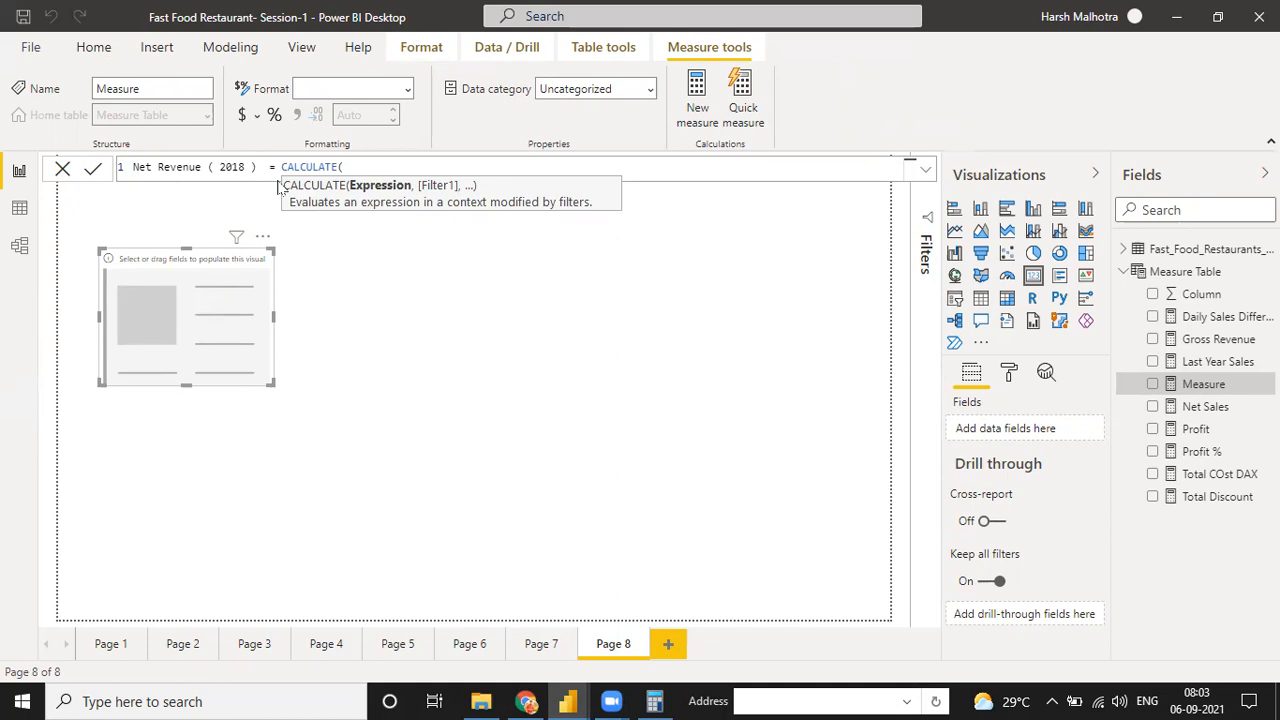
{"action": "type", "text": "net"}
{"action": "key", "text": "Tab"}
{"action": "type", "text": ","}
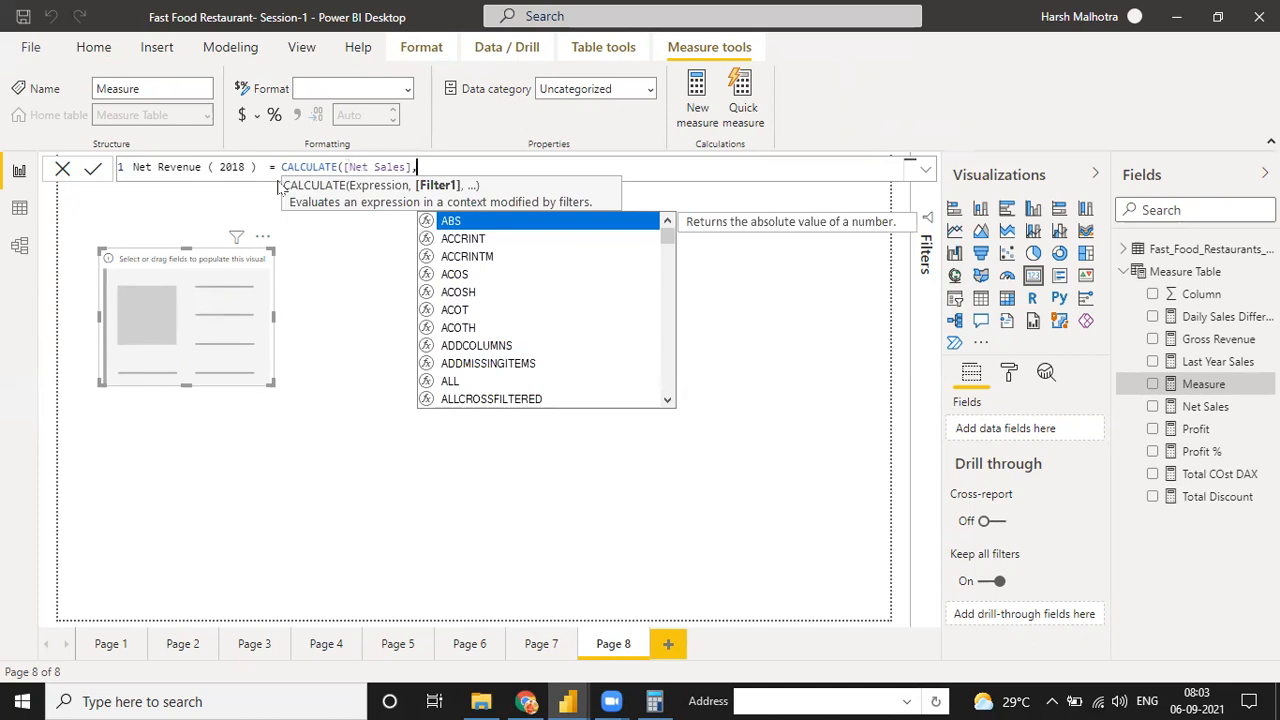
{"action": "type", "text": "filet"}
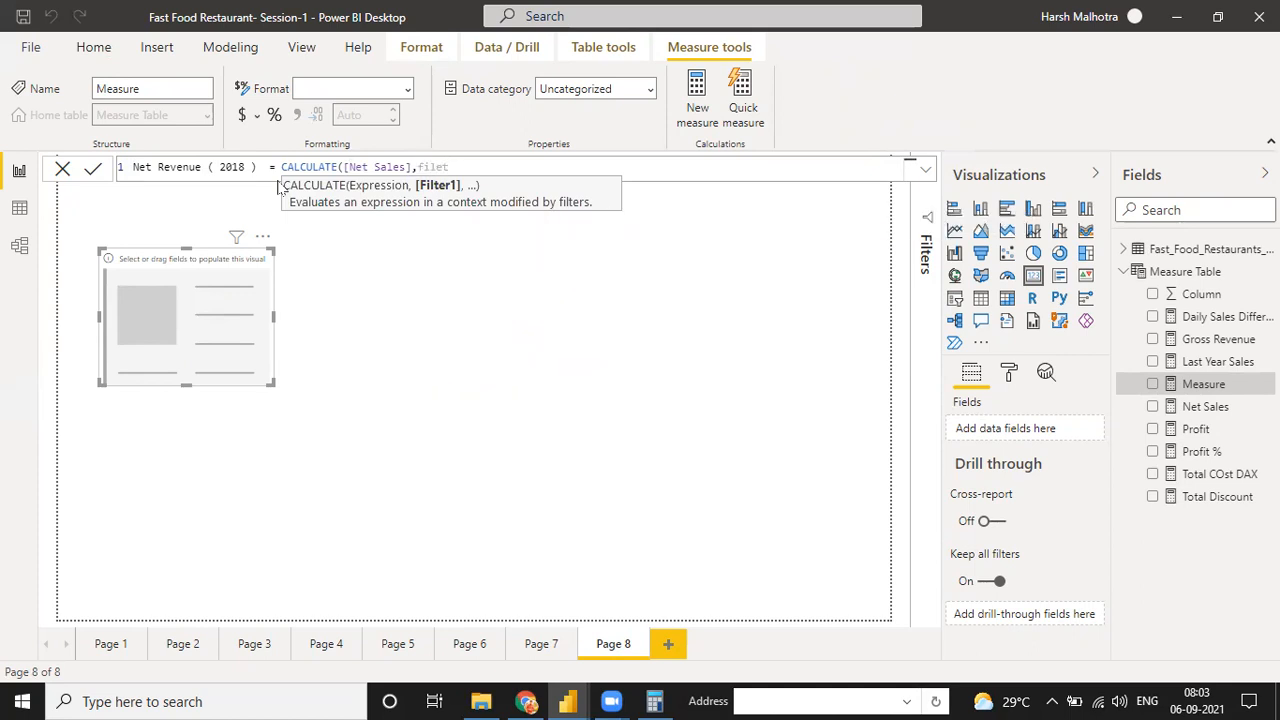
Add a FILTER over the Fast_Food_Restaurants_US table as the filter argument of CALCULATE
{"action": "key", "text": "Tab"}
{"action": "type", "text": "("}
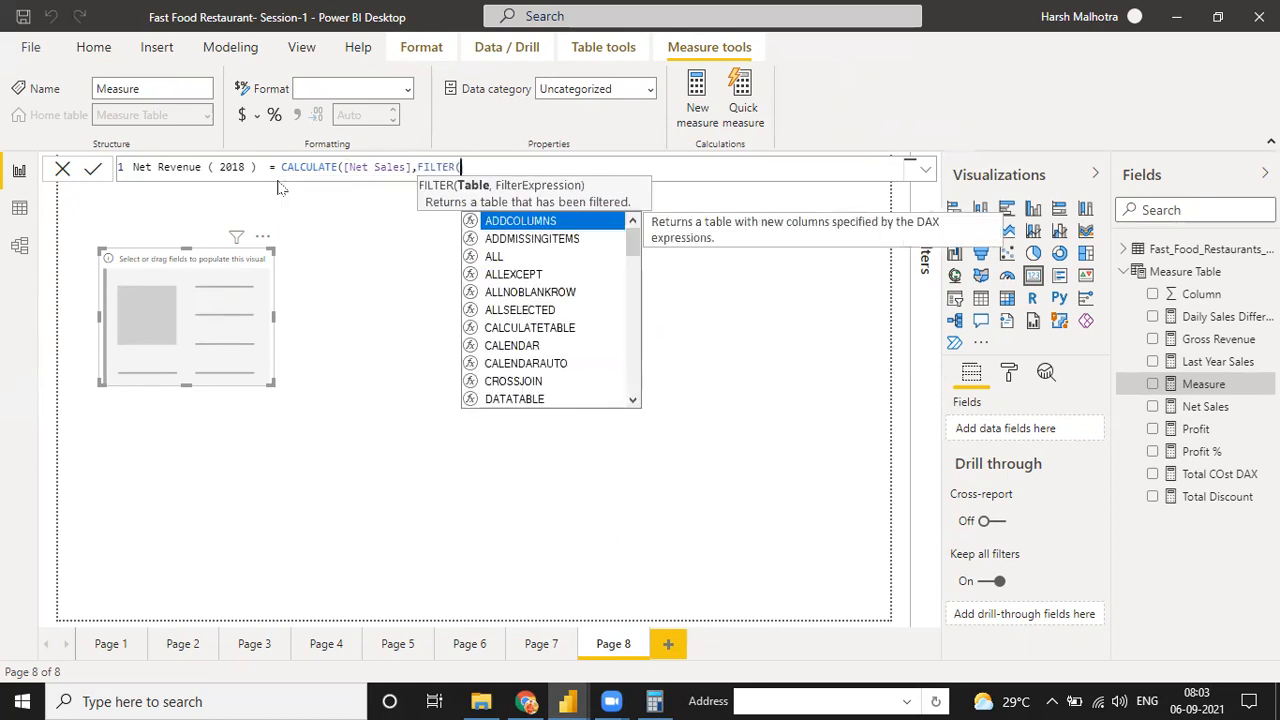
{"action": "type", "text": "fiid"}
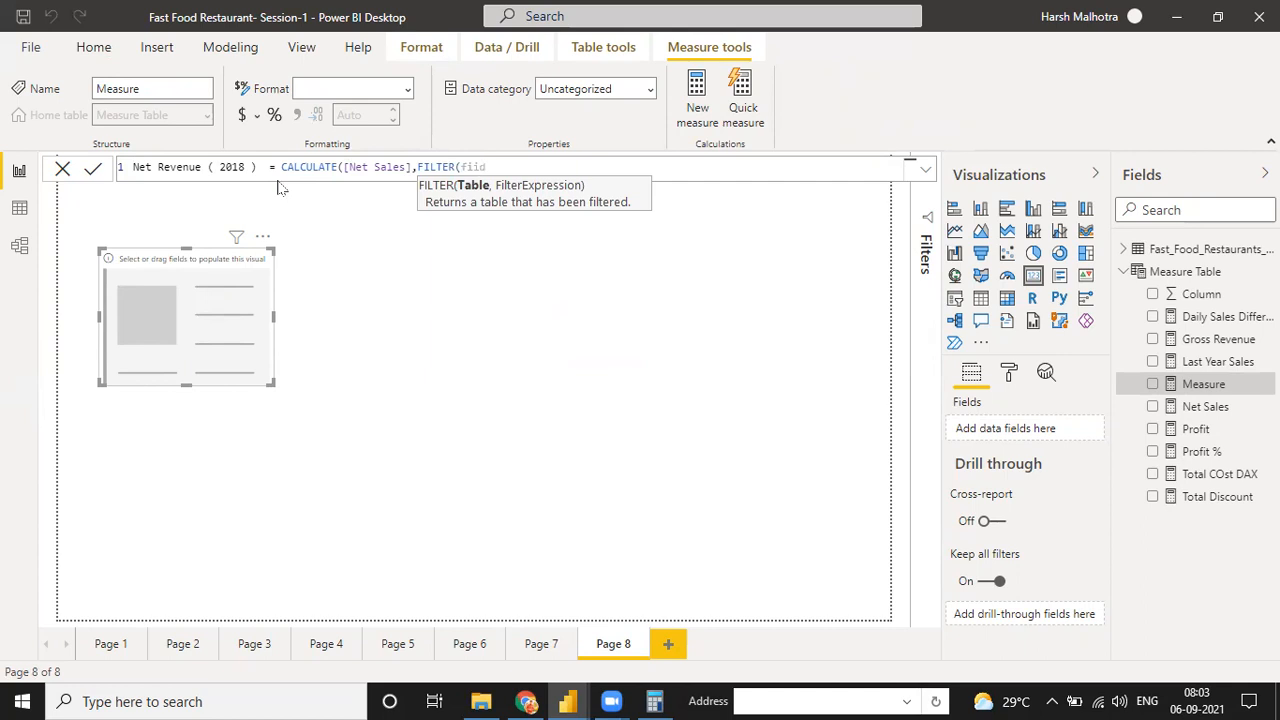
{"action": "key", "text": "BackSpace"}
{"action": "key", "text": "BackSpace"}
{"action": "key", "text": "BackSpace"}
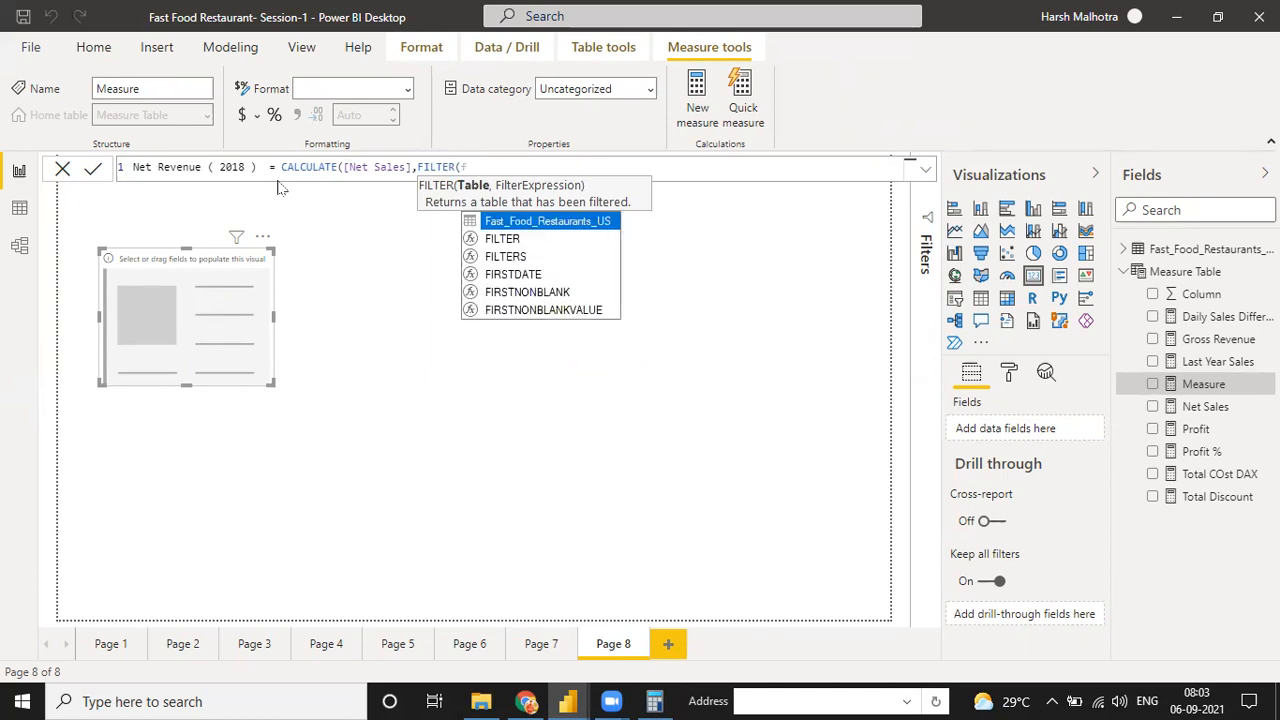
{"action": "key", "text": "Tab"}
{"action": "type", "text": ","}
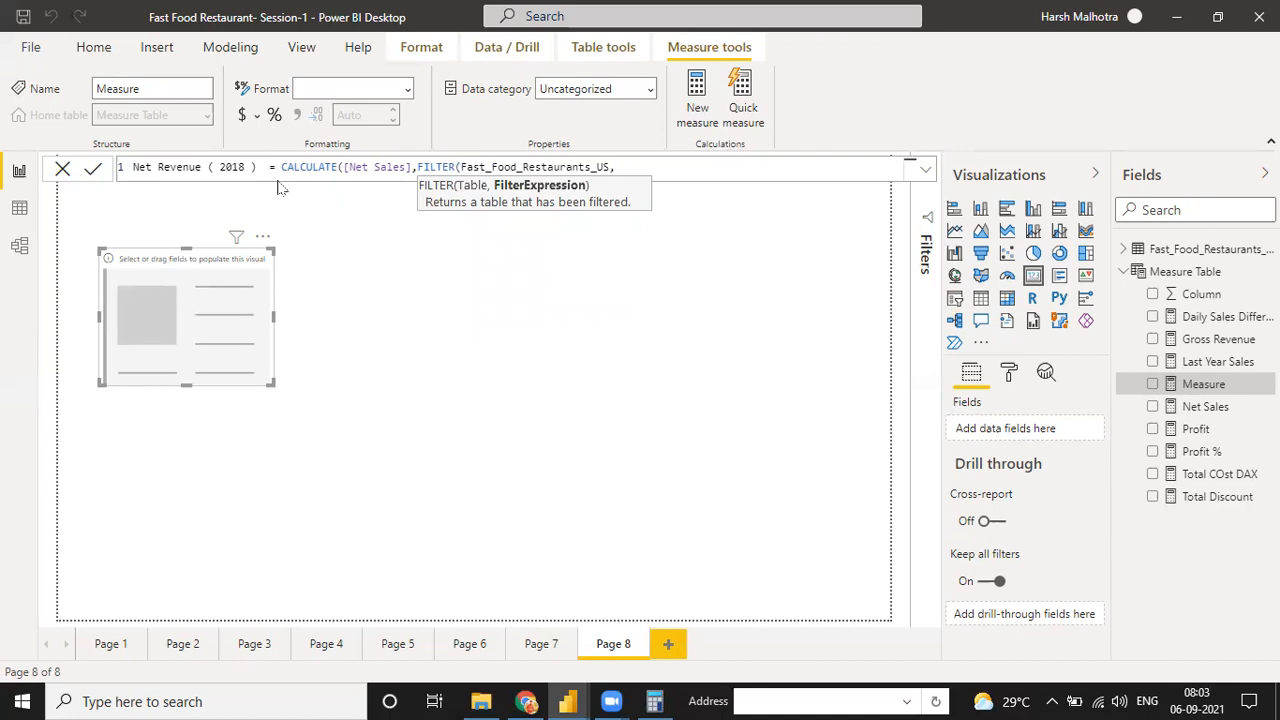
{"action": "type", "text": "date"}
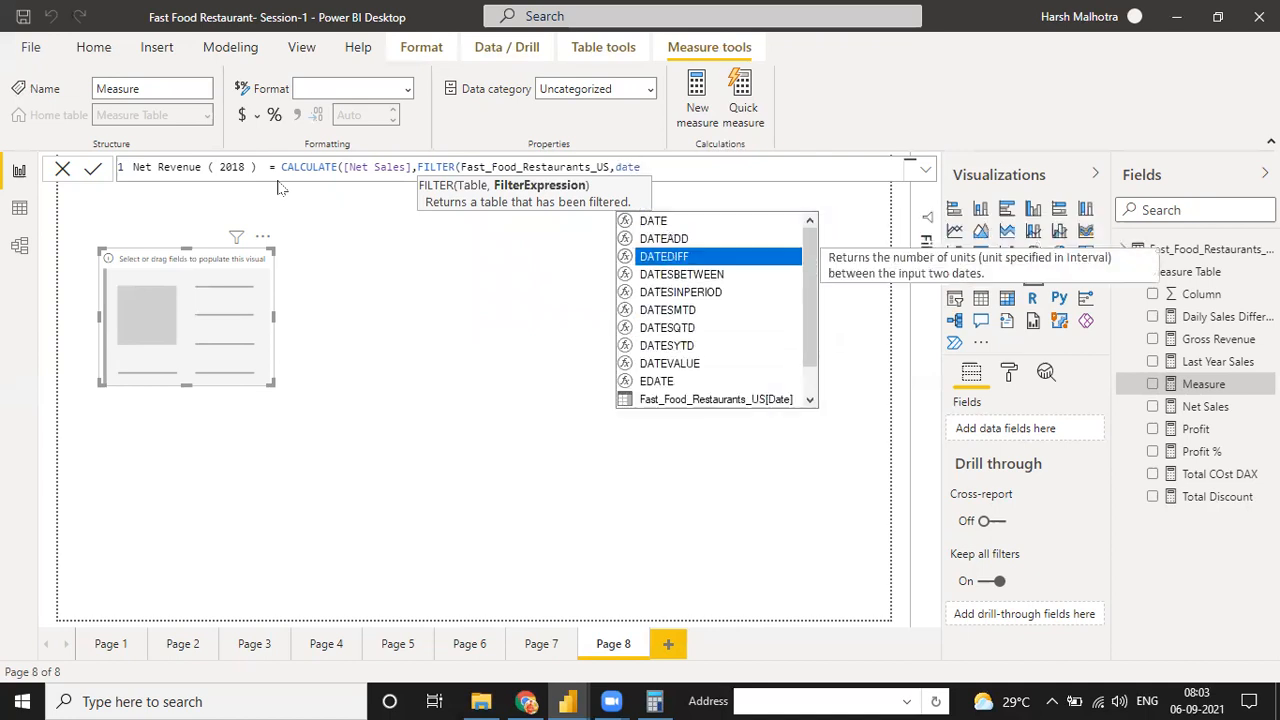
Complete the filter condition as Fast_Food_Restaurants_US[Date].[Year]="2018", close both functions and commit the measure
{"action": "key", "text": "Down"}
{"action": "key", "text": "Down"}
{"action": "key", "text": "Down"}
{"action": "key", "text": "Down"}
{"action": "key", "text": "Down"}
{"action": "key", "text": "Tab"}
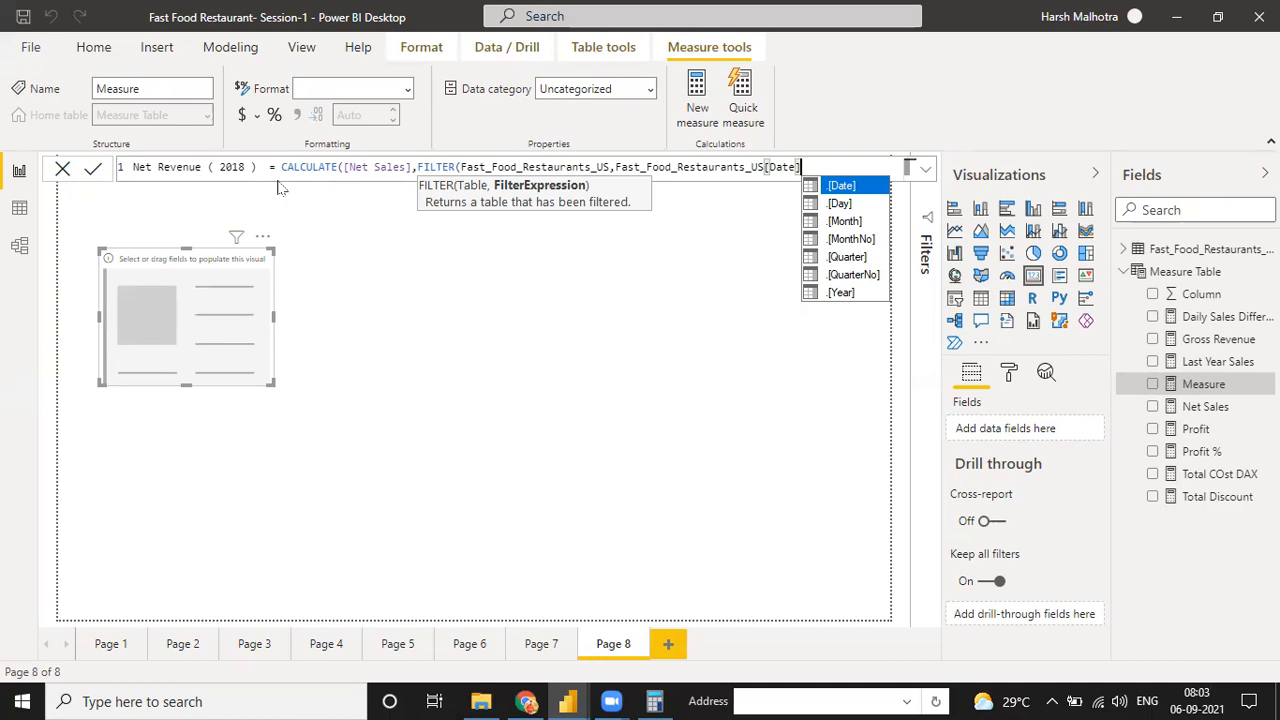
{"action": "key", "text": "Down"}
{"action": "key", "text": "Down"}
{"action": "key", "text": "Down"}
{"action": "key", "text": "Down"}
{"action": "key", "text": "Down"}
{"action": "key", "text": "Down"}
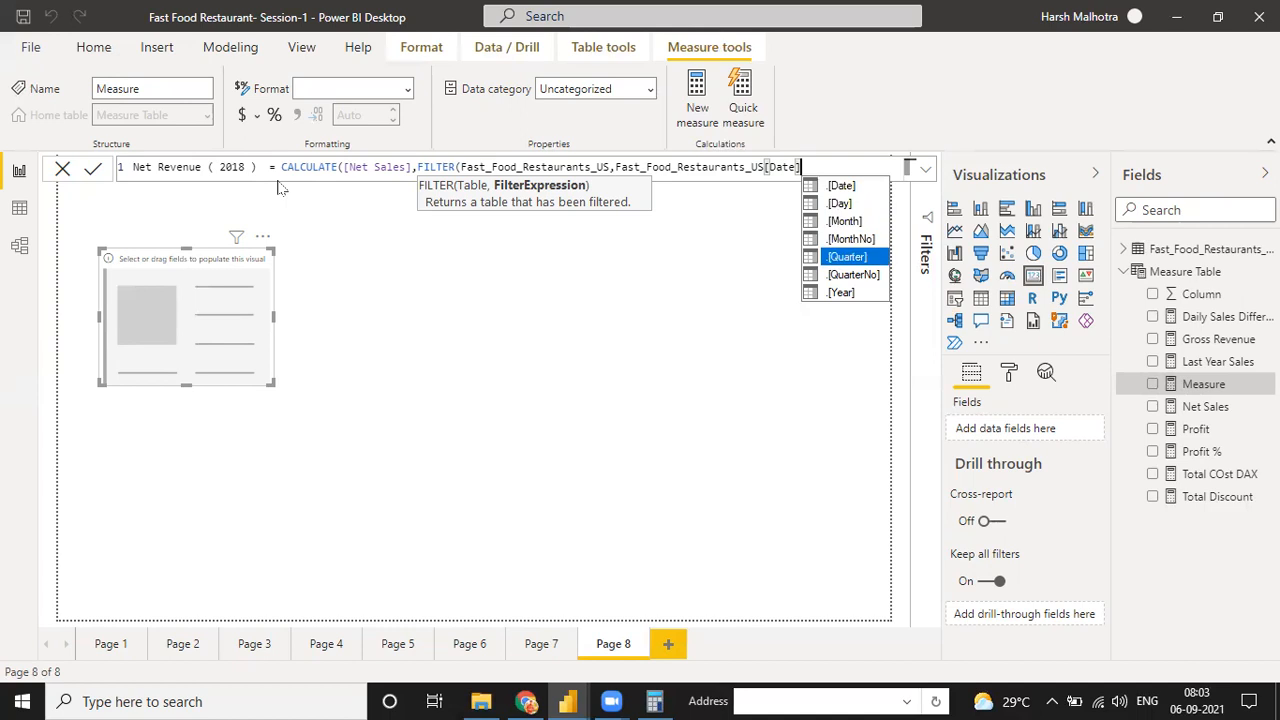
{"action": "key", "text": "Tab"}
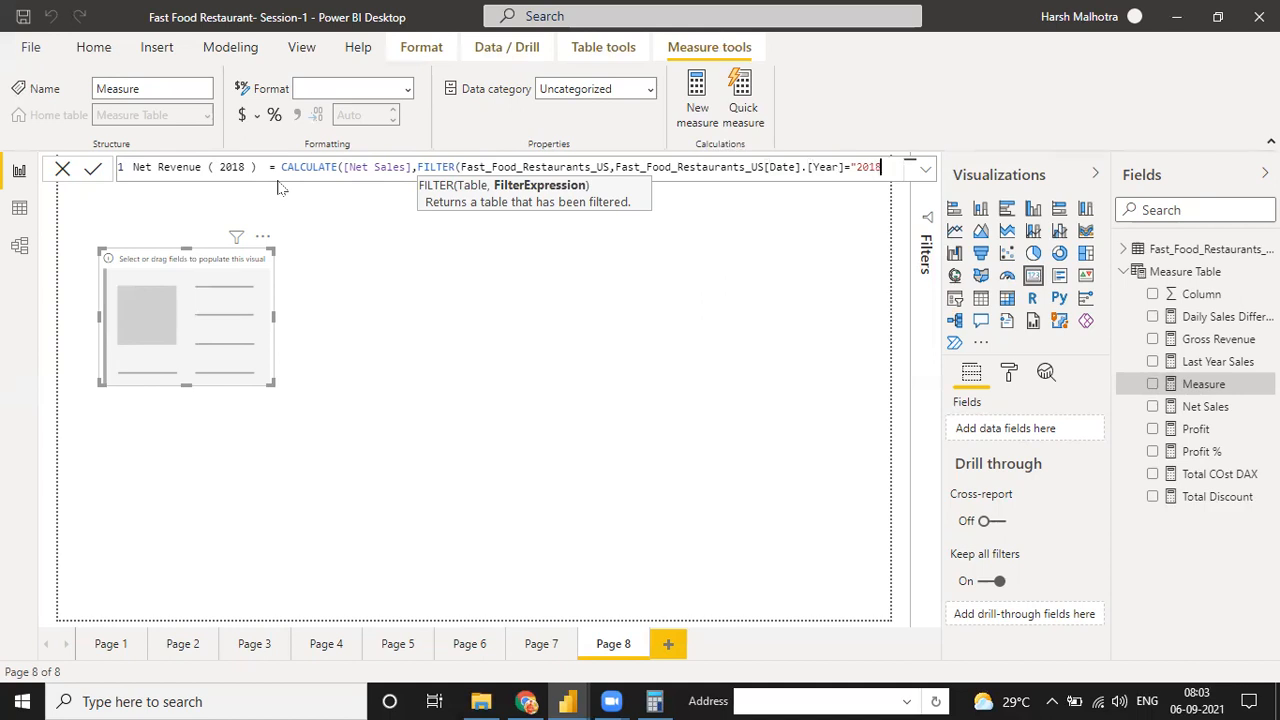
{"action": "type", "text": "\"2018\")"}
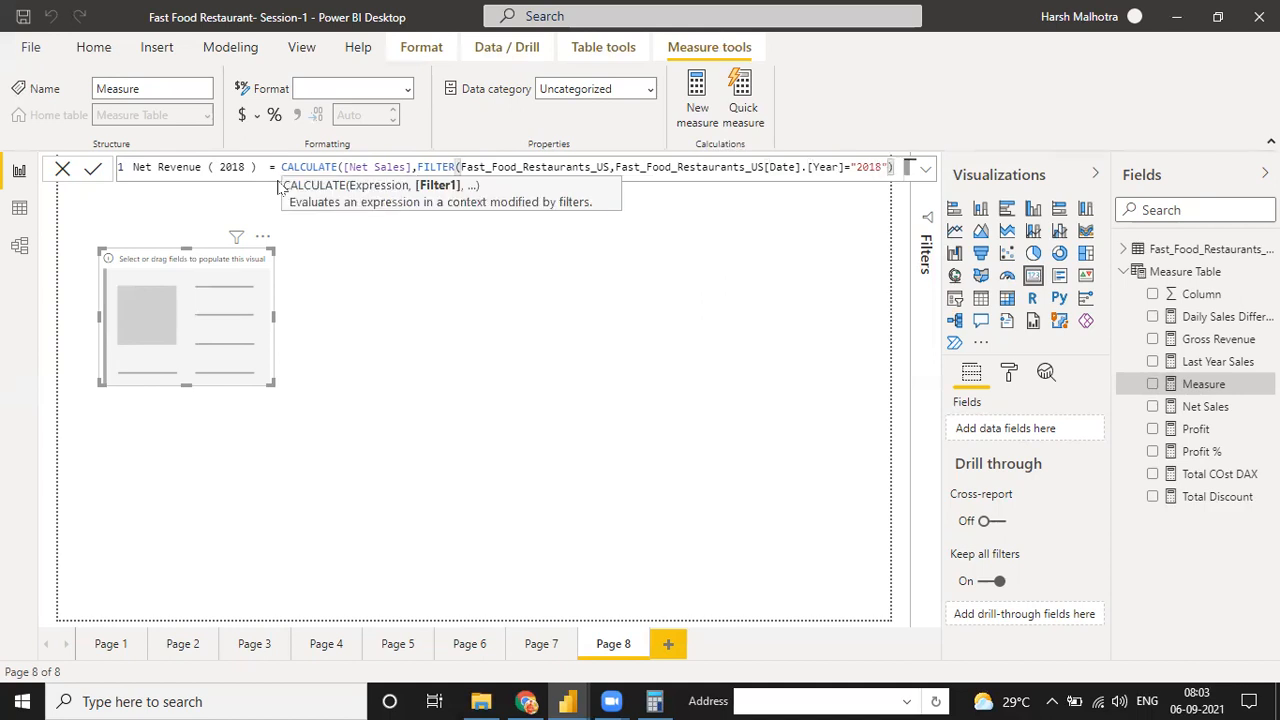
{"action": "key", "text": "Return"}
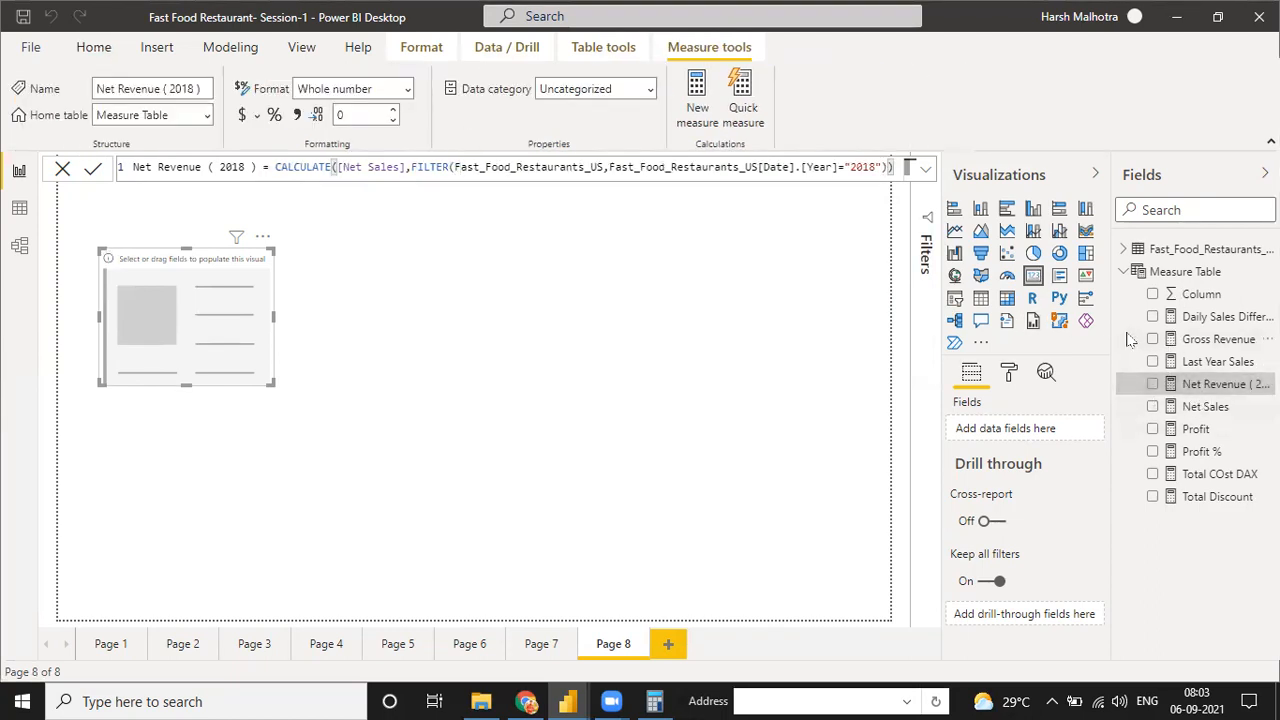
Try Net Revenue ( 2018 ) in the card, widen the Fields pane to show full names, and remove the card
{"action": "left_click_drag", "start_coordinate": [1210, 388], "coordinate": [240, 340]}
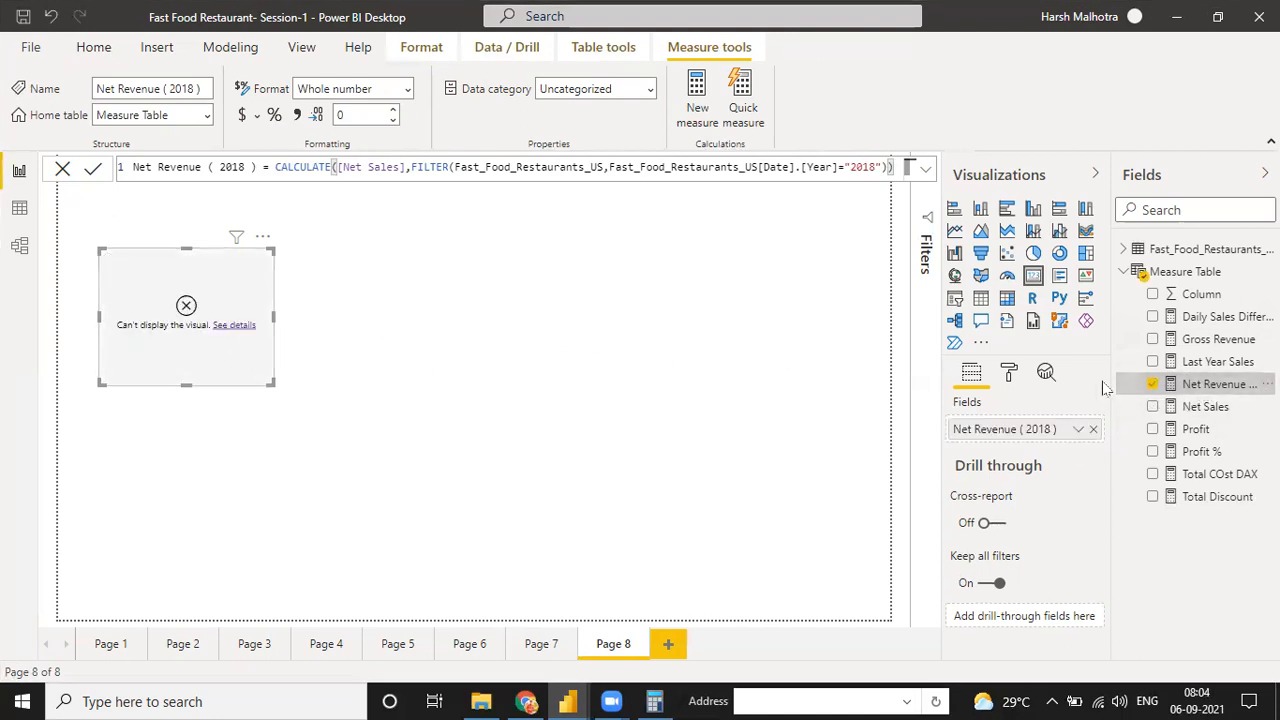
{"action": "left_click_drag", "start_coordinate": [1110, 386], "coordinate": [1046, 392]}
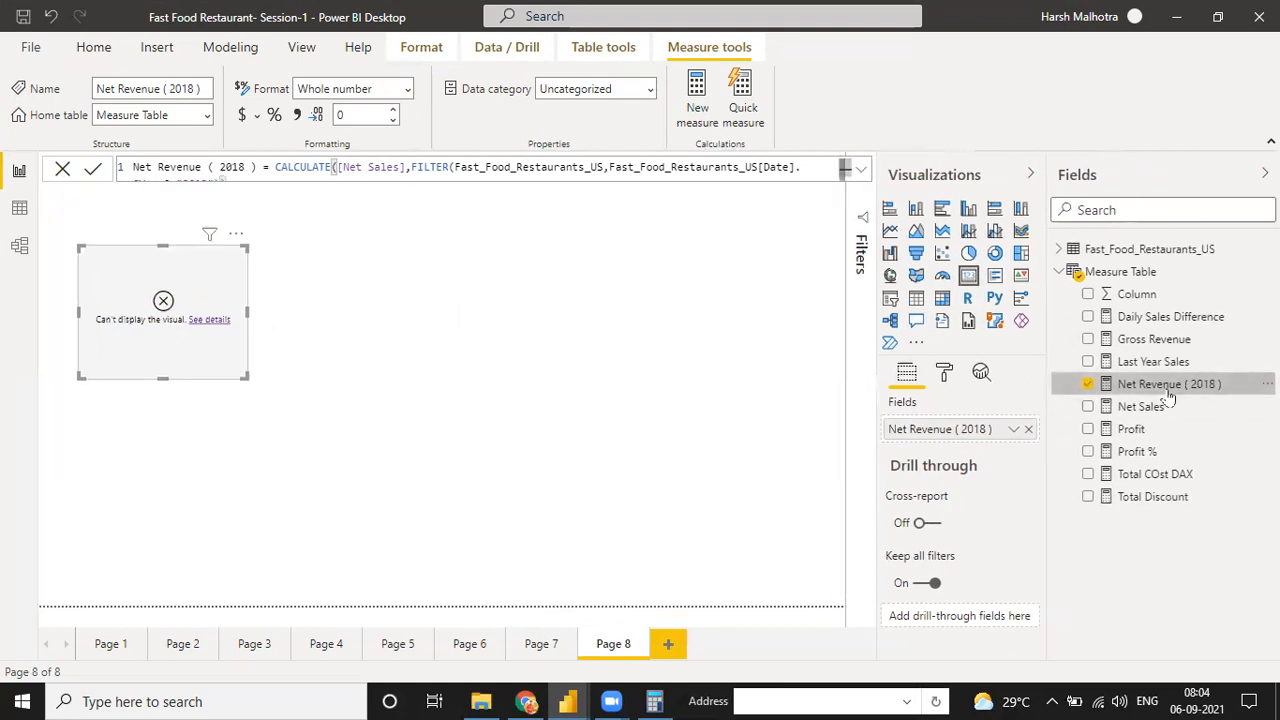
{"action": "left_click", "coordinate": [236, 233]}
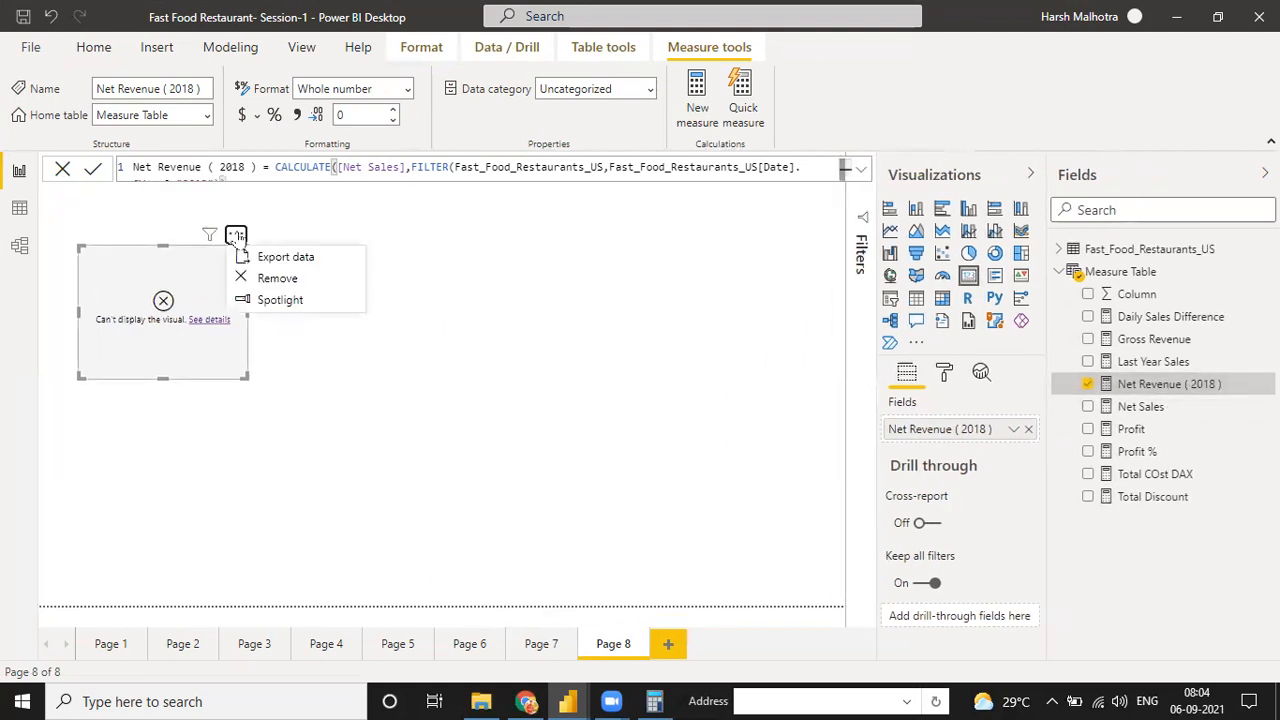
{"action": "left_click", "coordinate": [268, 280]}
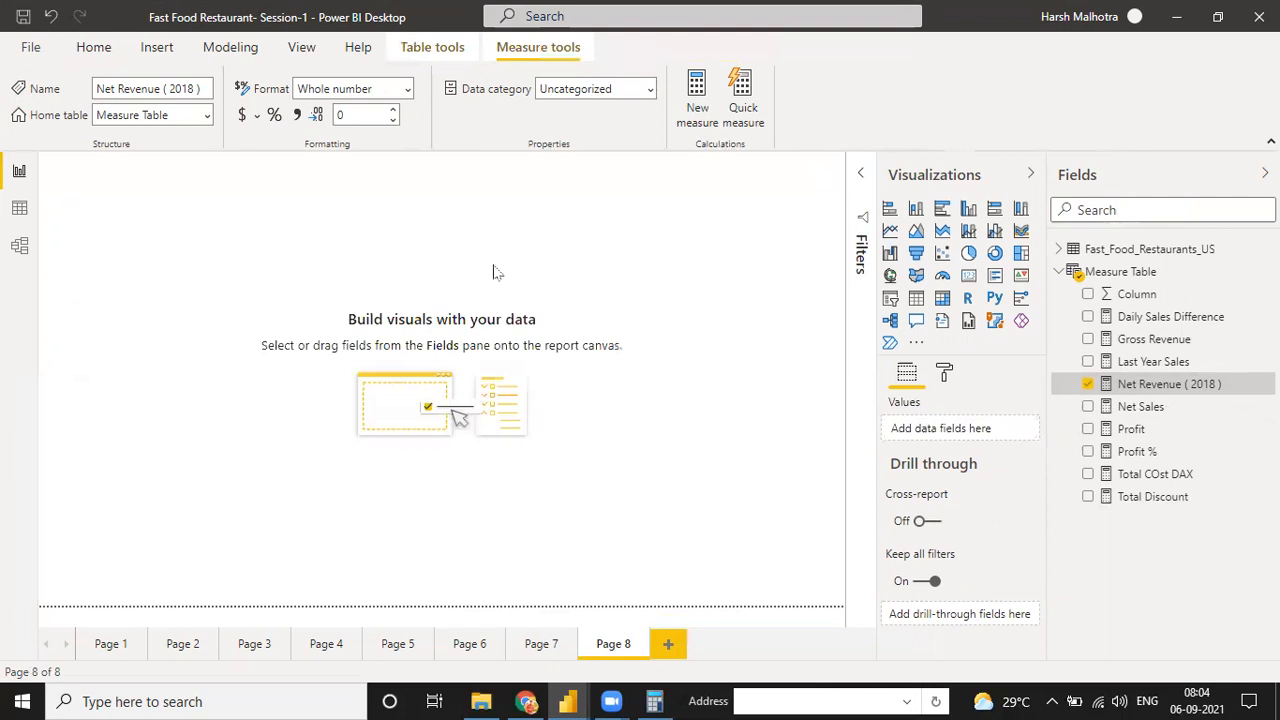
Try to plot Net Revenue ( 2018 ) as a new chart on the empty page and remove that chart
{"action": "left_click_drag", "start_coordinate": [1135, 390], "coordinate": [423, 328]}
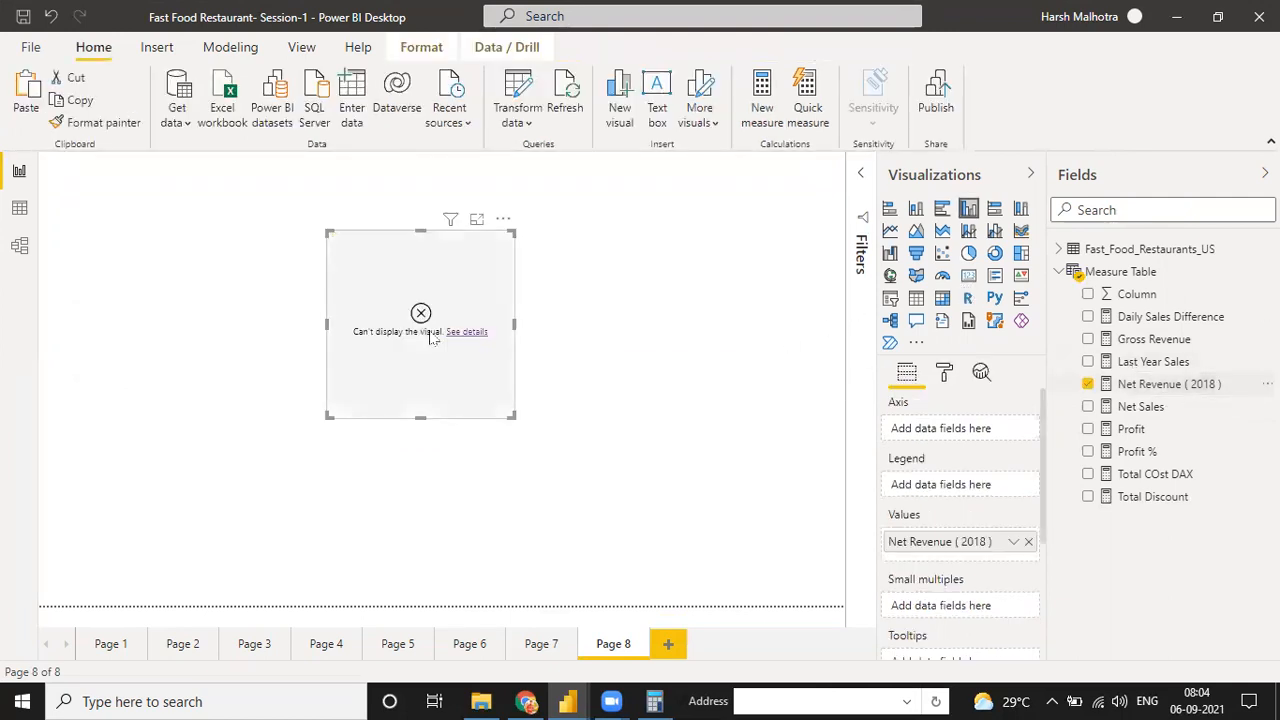
{"action": "left_click", "coordinate": [503, 218]}
{"action": "left_click", "coordinate": [532, 265]}
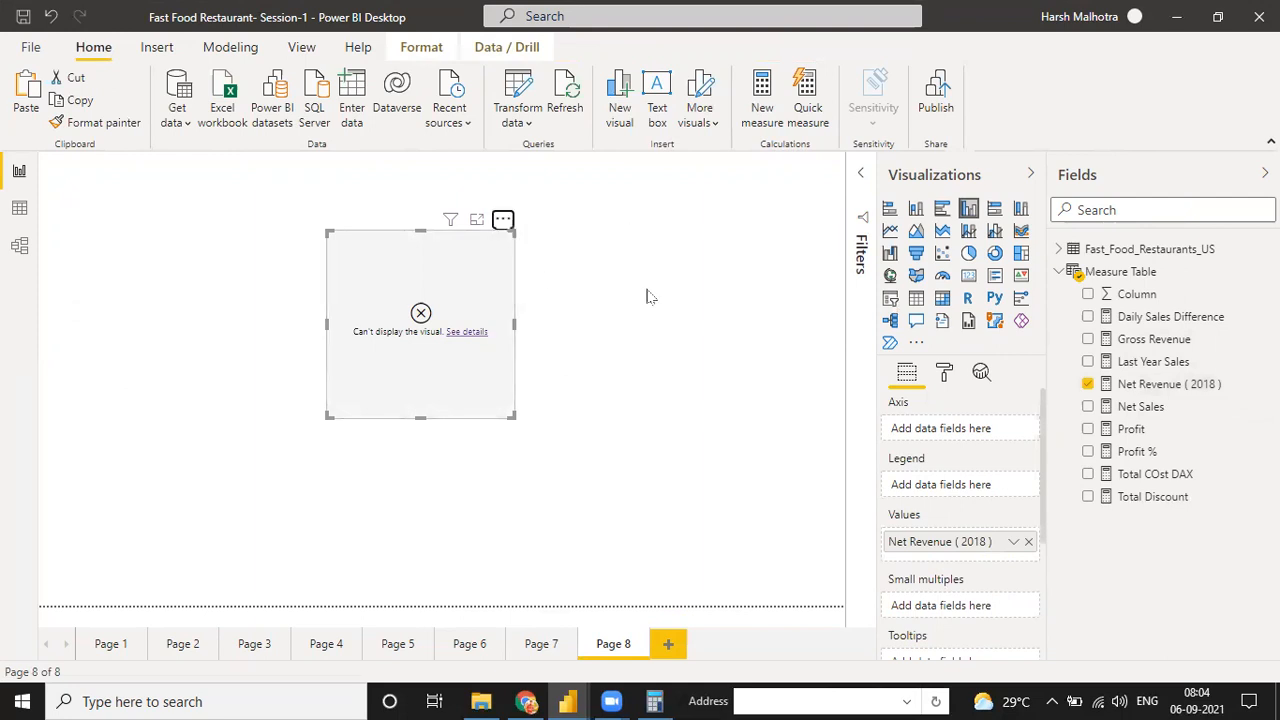
Change the filter condition of the Net Revenue ( 2018 ) measure to Fast_Food_Restaurants_US[Date]="2018", dropping the .[Year] part
{"action": "left_click", "coordinate": [1160, 384]}
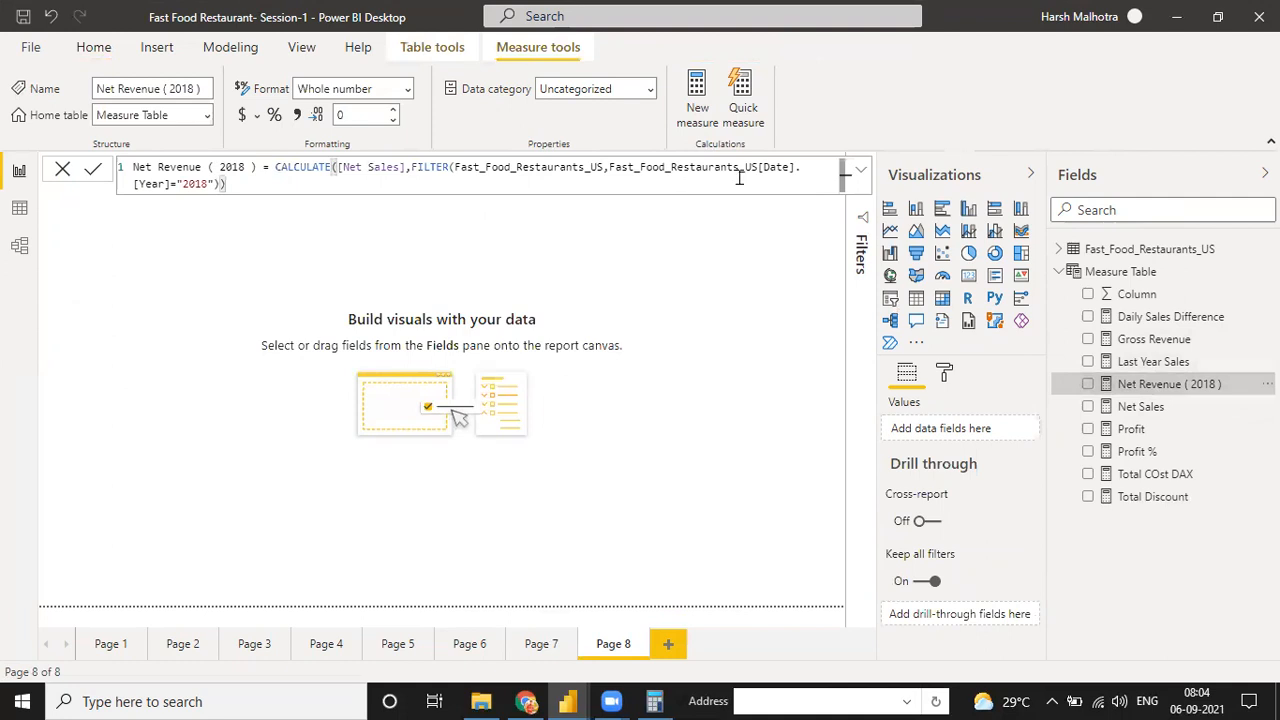
{"action": "left_click", "coordinate": [166, 186]}
{"action": "key", "text": "BackSpace"}
{"action": "key", "text": "BackSpace"}
{"action": "key", "text": "BackSpace"}
{"action": "key", "text": "BackSpace"}
{"action": "key", "text": "BackSpace"}
{"action": "key", "text": "BackSpace"}
{"action": "key", "text": "BackSpace"}
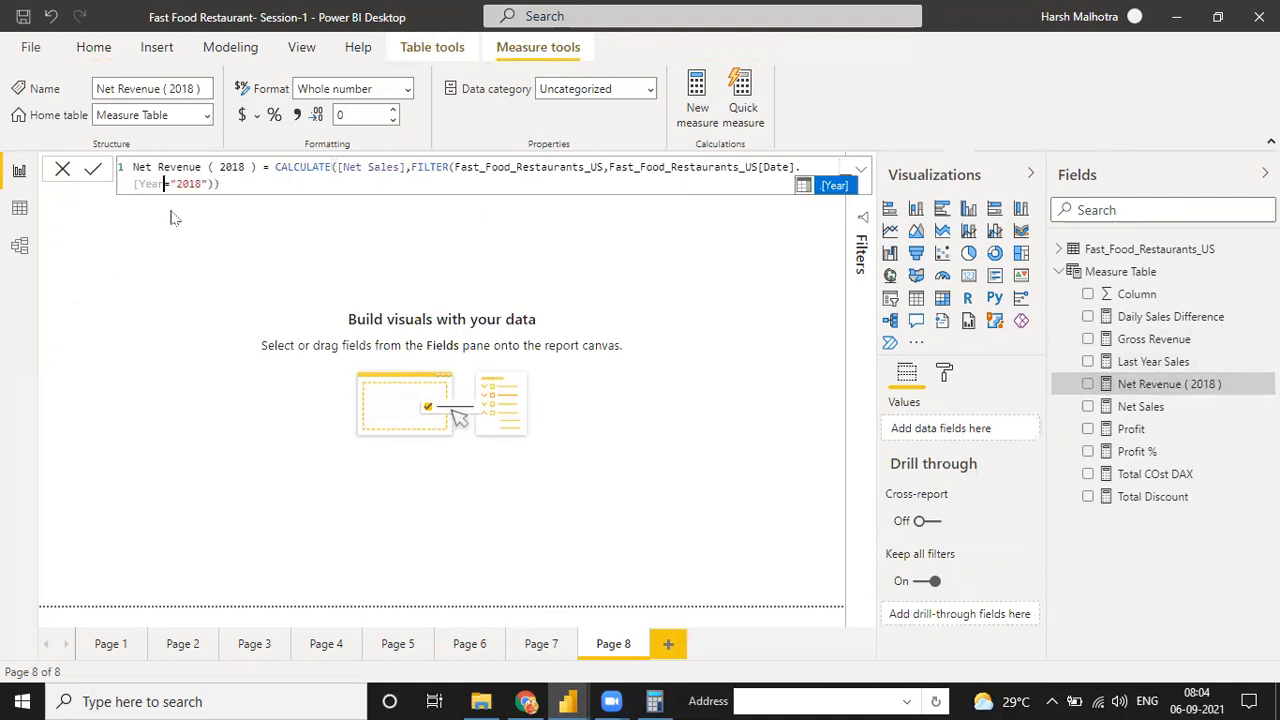
{"action": "key", "text": "BackSpace"}
{"action": "key", "text": "BackSpace"}
{"action": "key", "text": "BackSpace"}
{"action": "key", "text": "BackSpace"}
{"action": "key", "text": "BackSpace"}
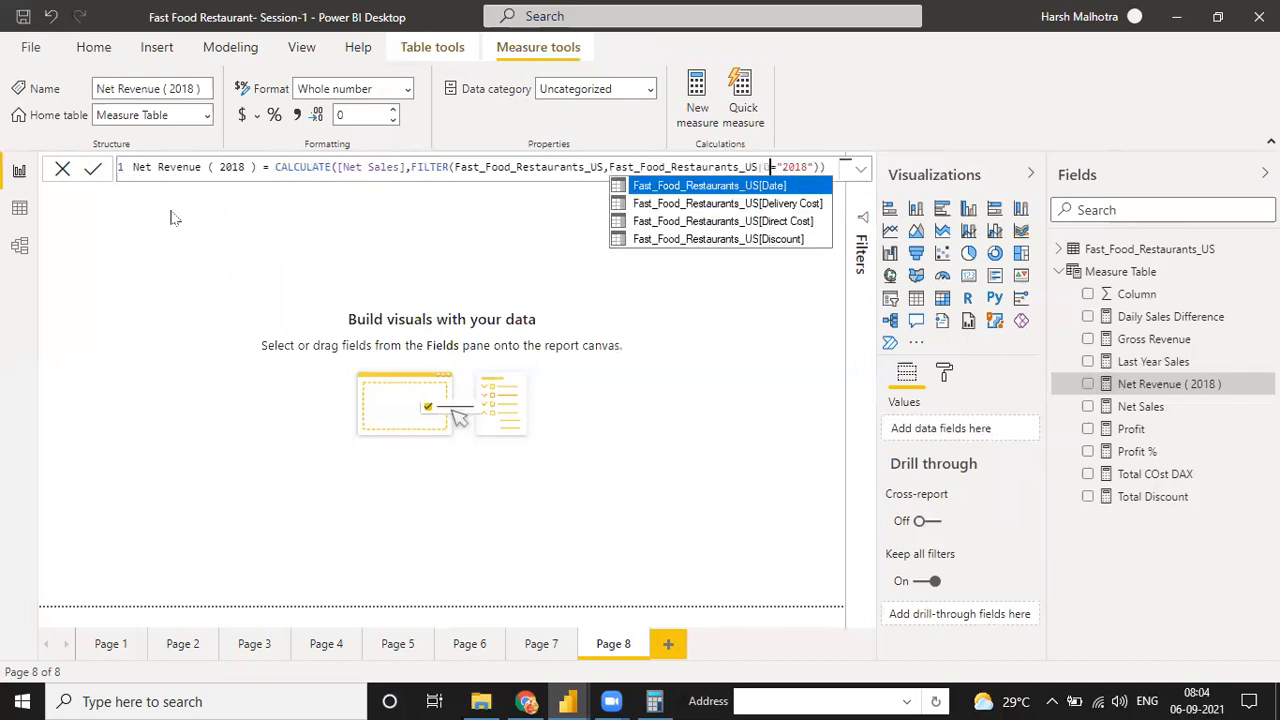
{"action": "key", "text": "Down"}
{"action": "key", "text": "Down"}
{"action": "key", "text": "Down"}
{"action": "key", "text": "Down"}
{"action": "key", "text": "Down"}
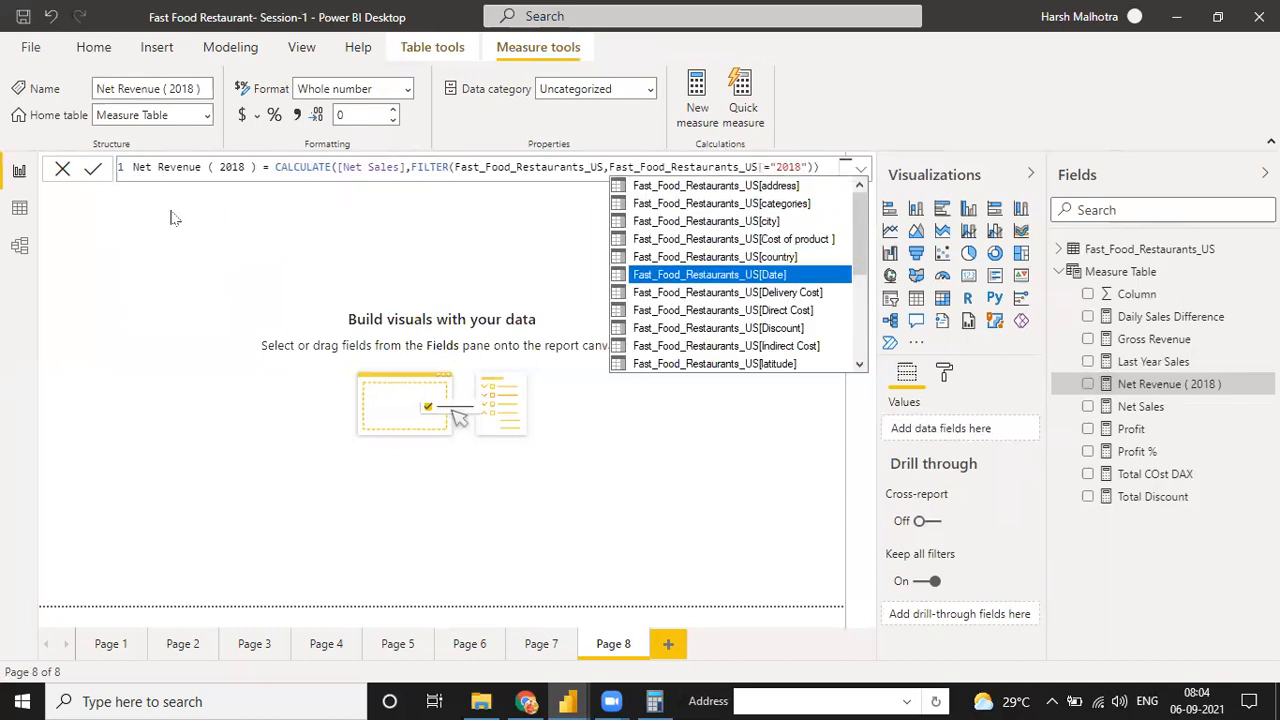
{"action": "key", "text": "Tab"}
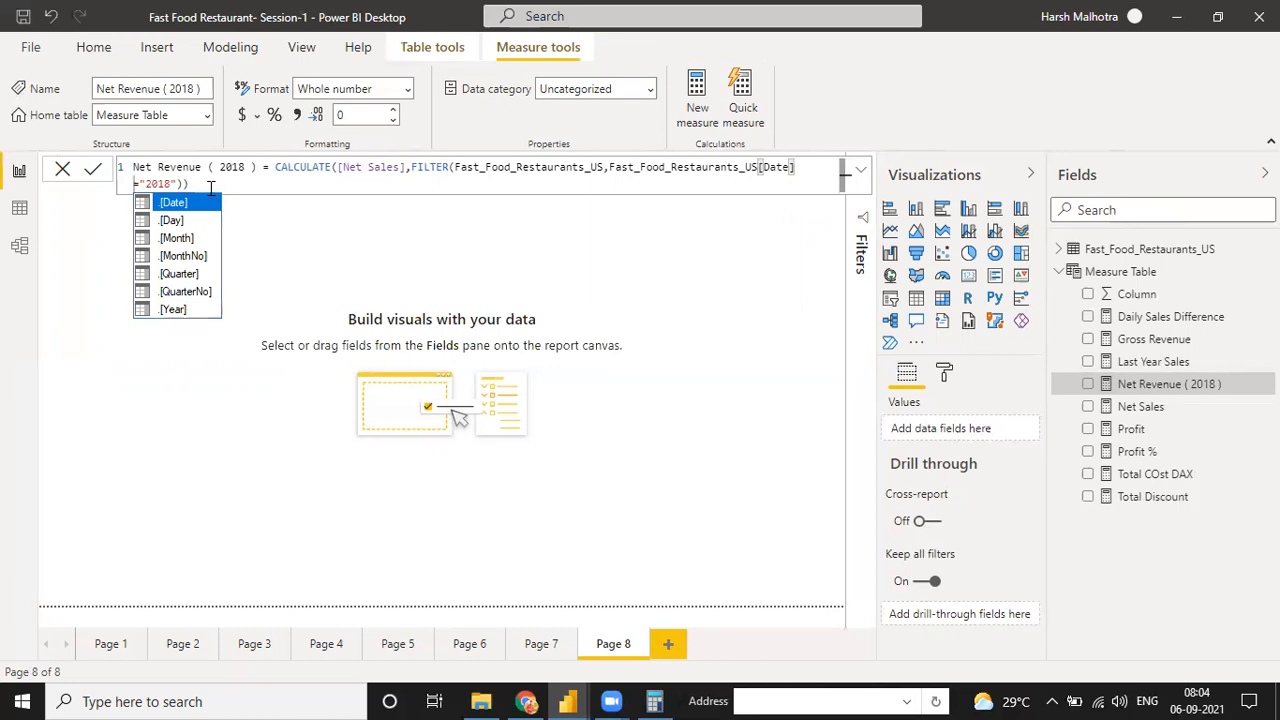
{"action": "left_click", "coordinate": [210, 186]}
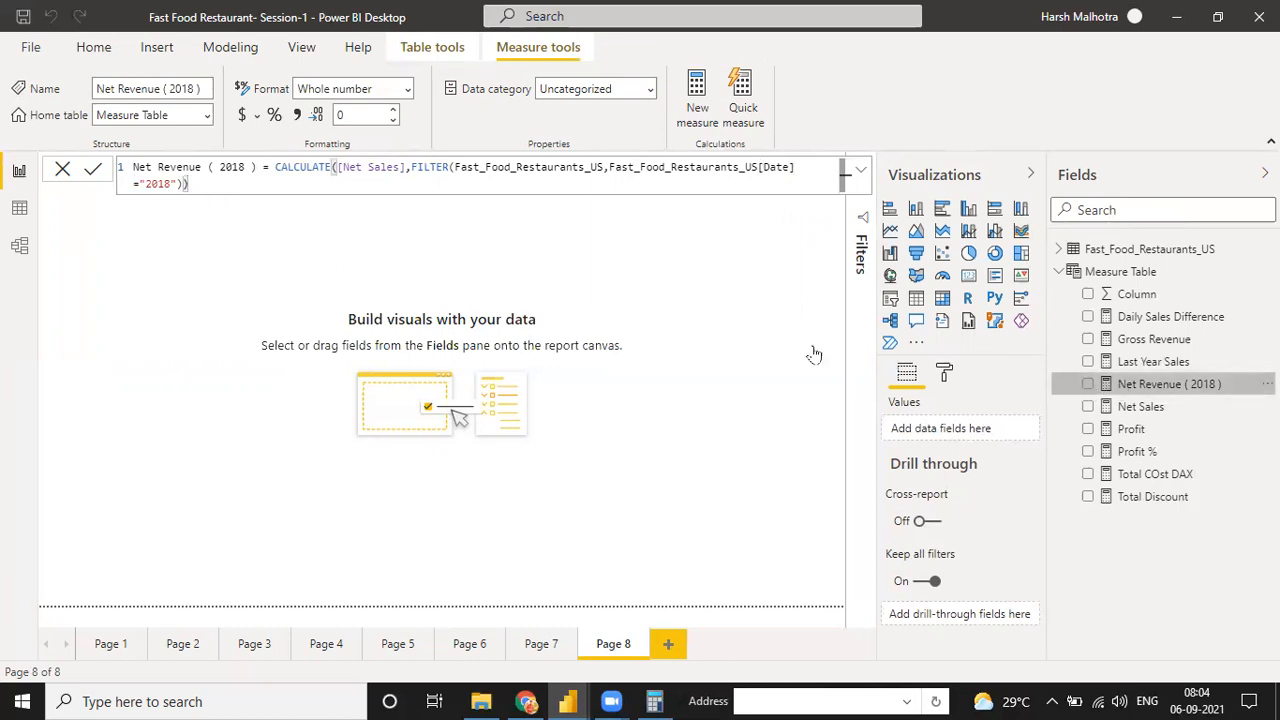
Try to plot the edited Net Revenue ( 2018 ) measure as a chart on Page 8 and remove the chart
{"action": "left_click_drag", "start_coordinate": [1090, 384], "coordinate": [572, 370]}
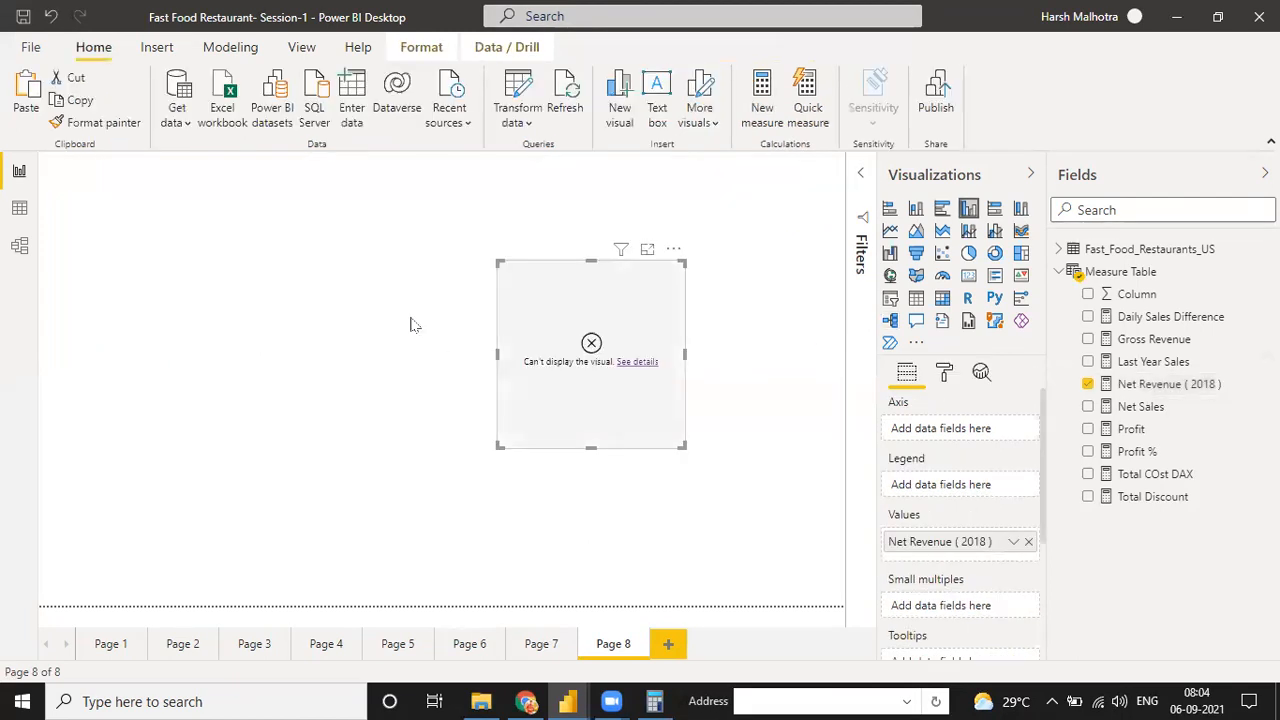
{"action": "left_click", "coordinate": [674, 252]}
{"action": "left_click", "coordinate": [682, 292]}
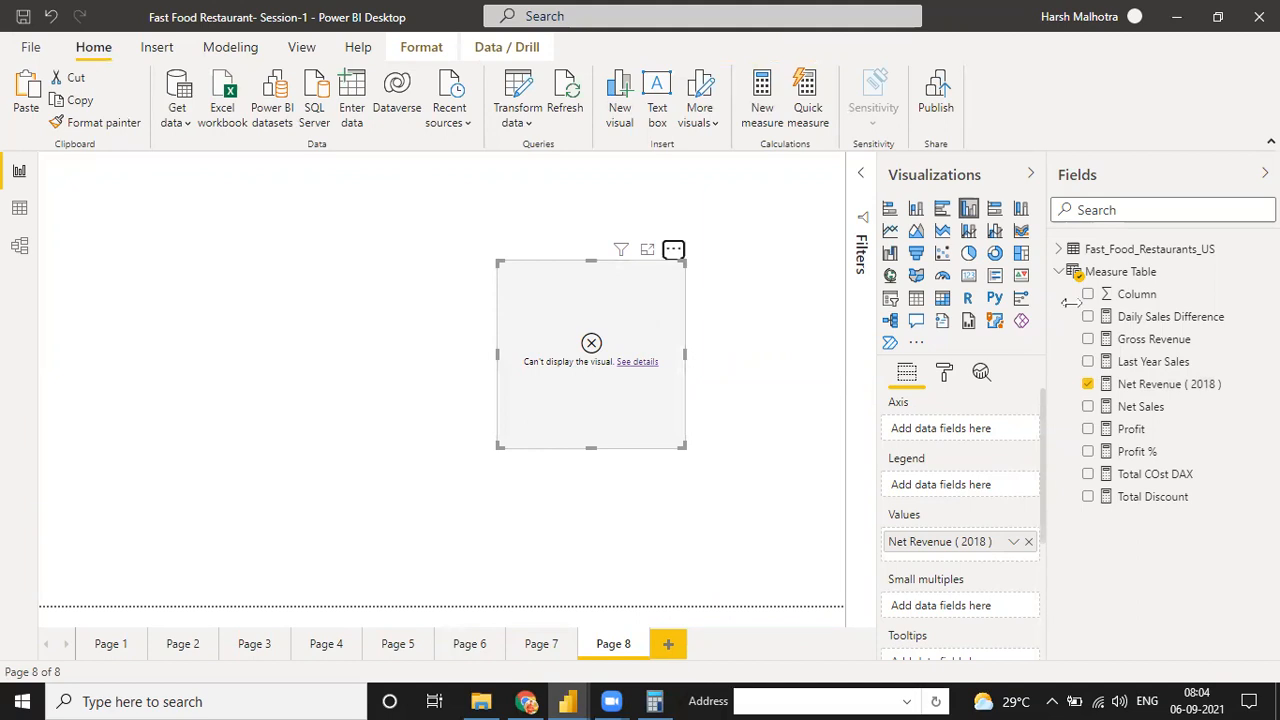
Check the Net Revenue ( 2018 ) formula, and examine the field list of the Fast_Food_Restaurants_US table in the model view
{"action": "left_click", "coordinate": [1165, 384]}
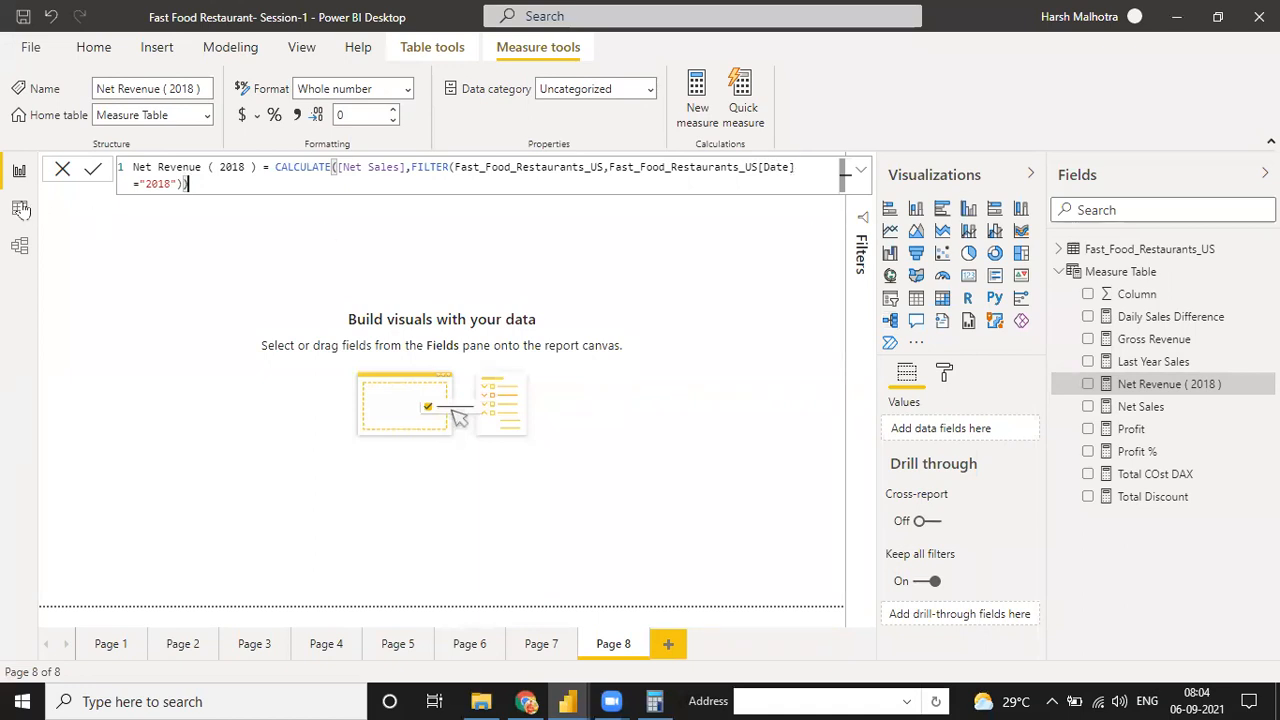
{"action": "left_click", "coordinate": [19, 245]}
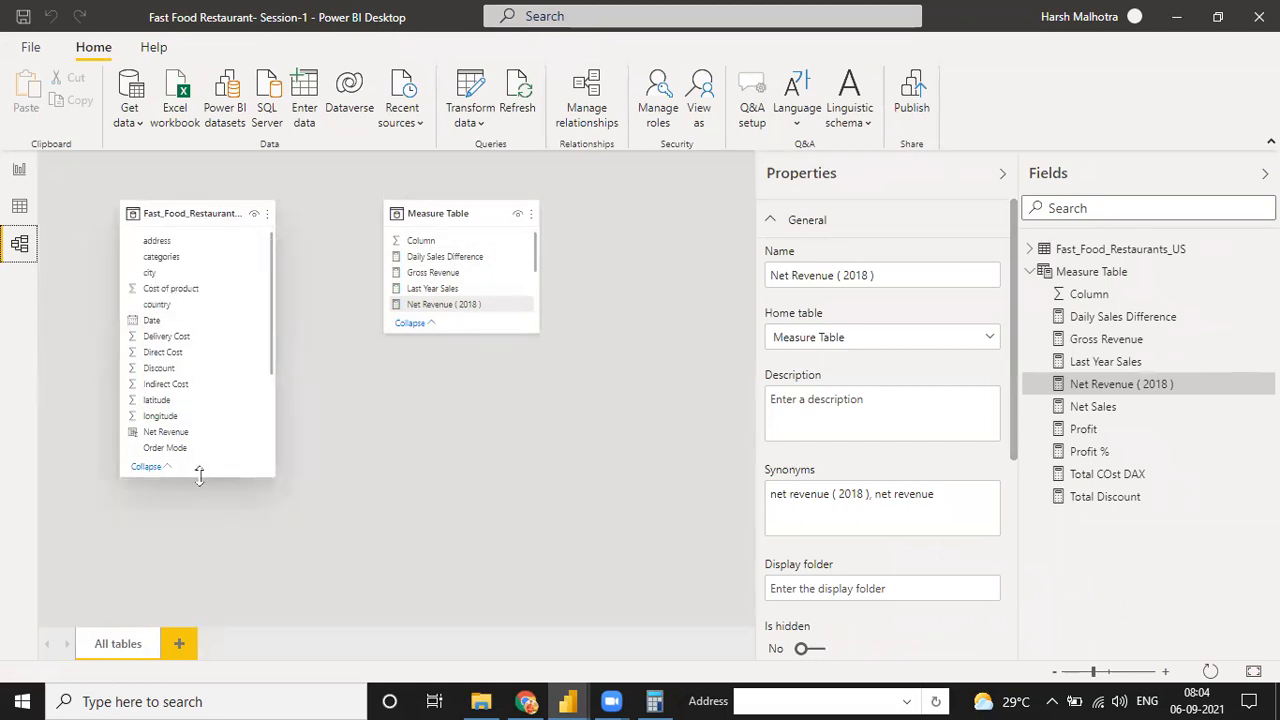
{"action": "mouse_move", "coordinate": [203, 480]}
{"action": "left_mouse_down"}
{"action": "mouse_move", "coordinate": [203, 571]}
{"action": "mouse_move", "coordinate": [202, 500]}
{"action": "left_mouse_up"}
{"action": "scroll", "coordinate": [200, 403], "scroll_direction": "down", "scroll_amount": 2}
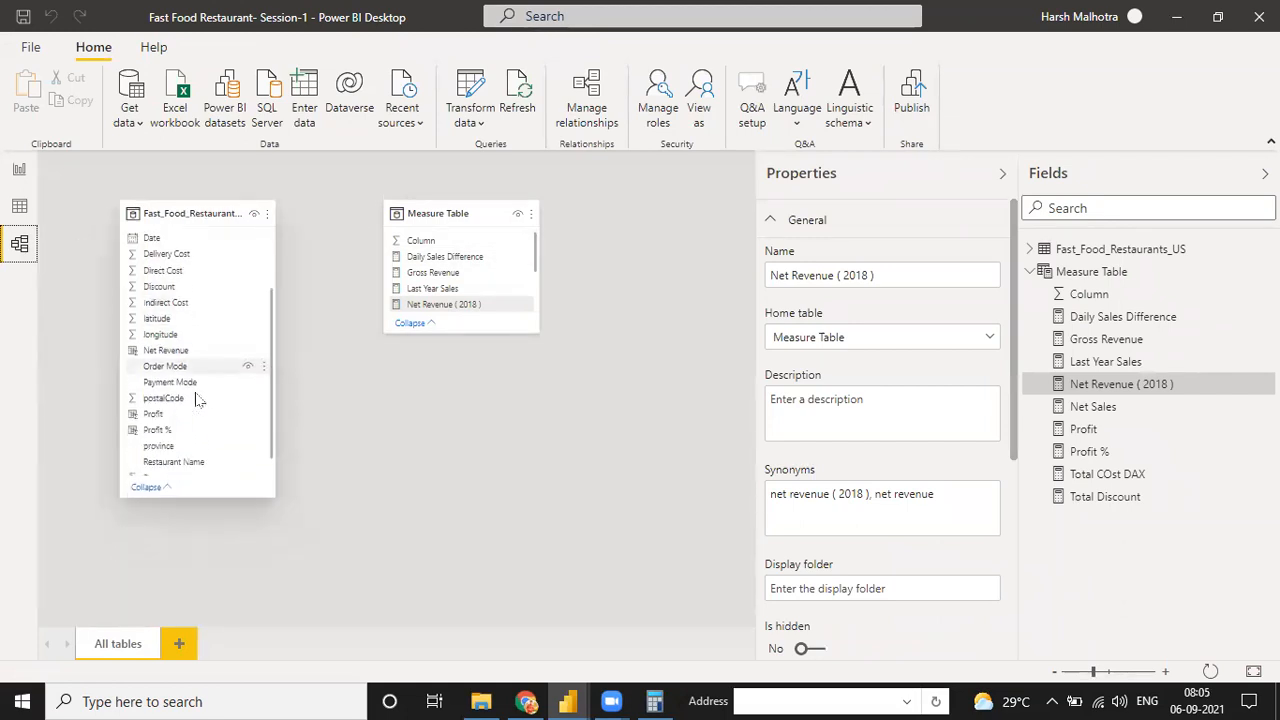
{"action": "scroll", "coordinate": [210, 405], "scroll_direction": "up", "scroll_amount": 2}
{"action": "scroll", "coordinate": [206, 417], "scroll_direction": "down", "scroll_amount": 2}
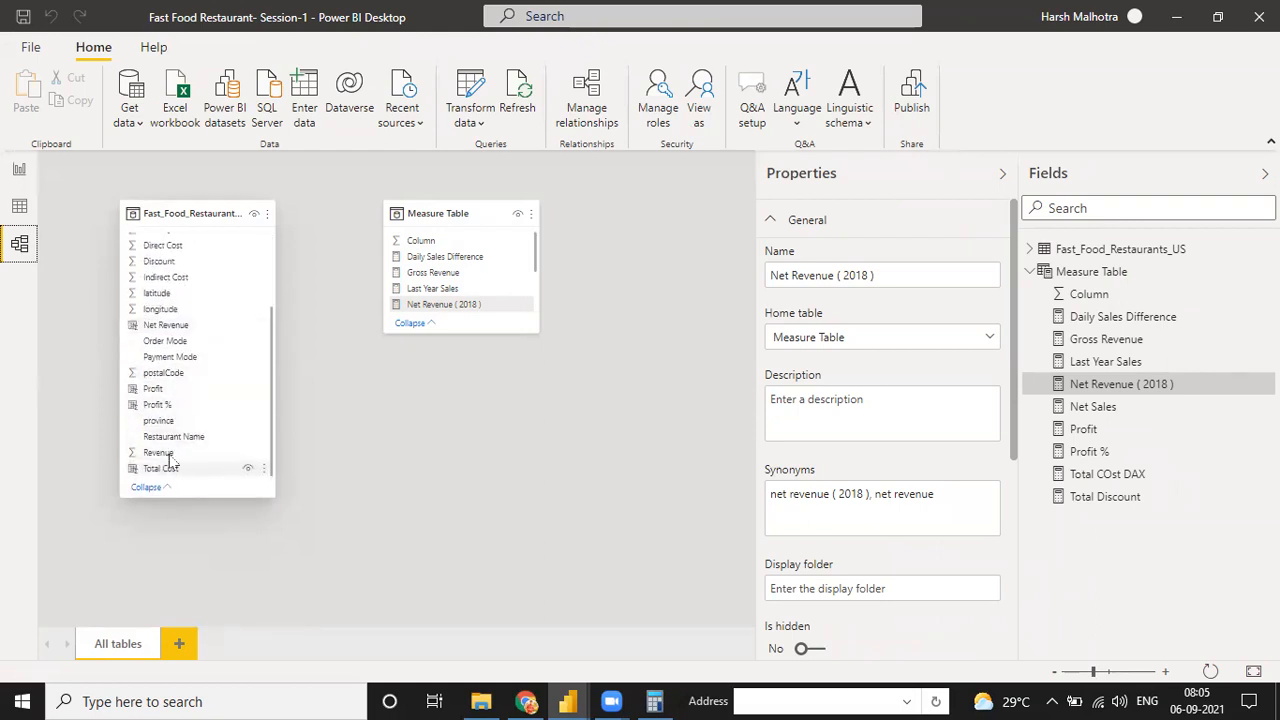
{"action": "scroll", "coordinate": [170, 340], "scroll_direction": "up", "scroll_amount": 3}
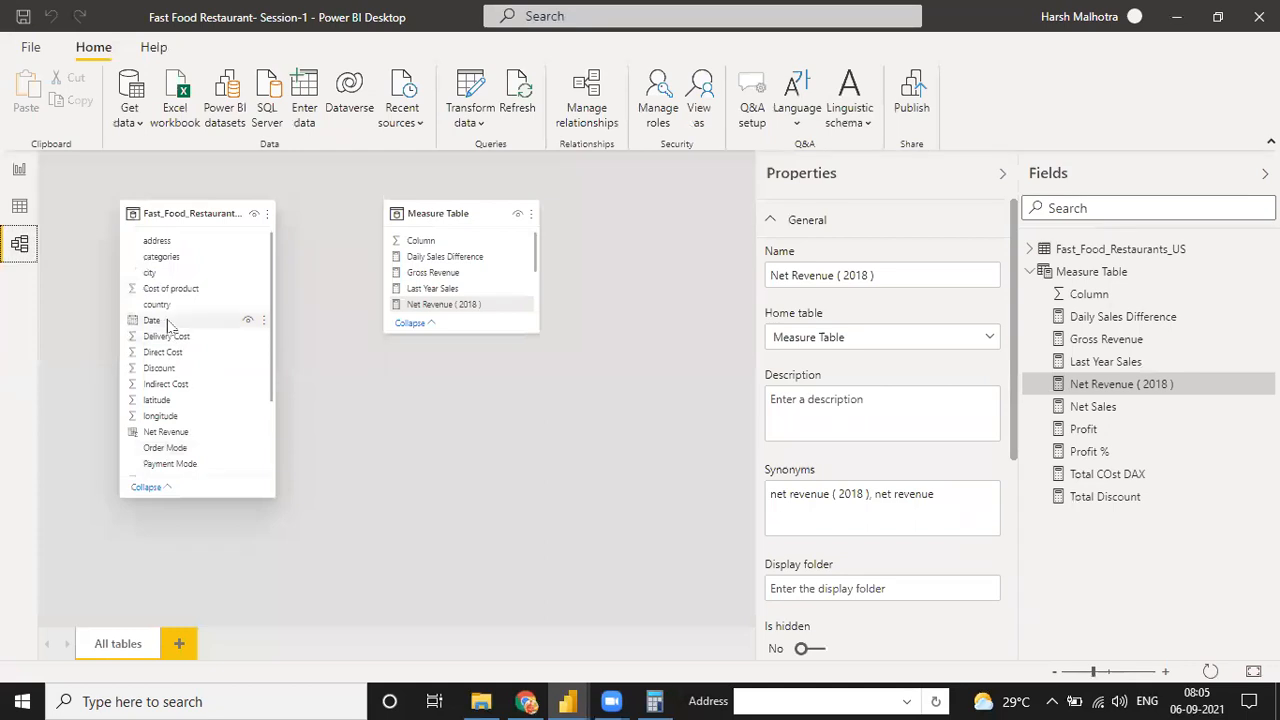
Examine the Fast_Food_Restaurants_US rows in the data view and the table's fields in the report view
{"action": "left_click", "coordinate": [19, 206]}
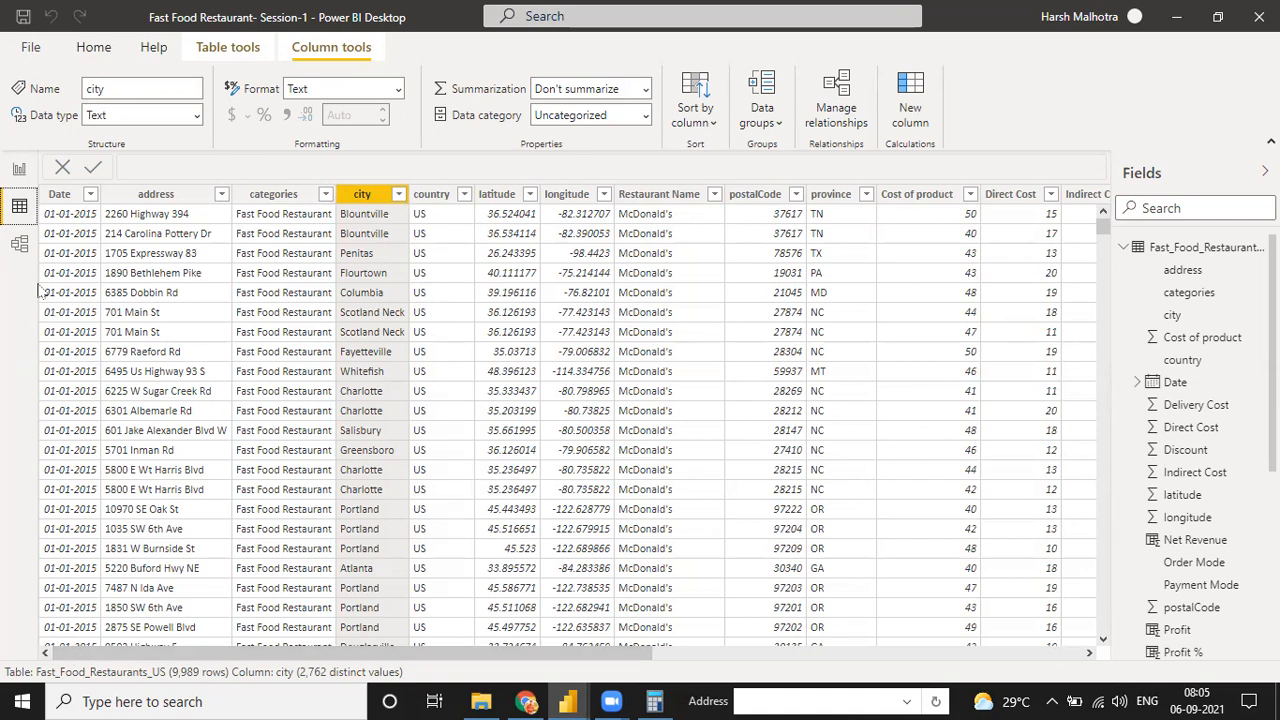
{"action": "left_click", "coordinate": [19, 170]}
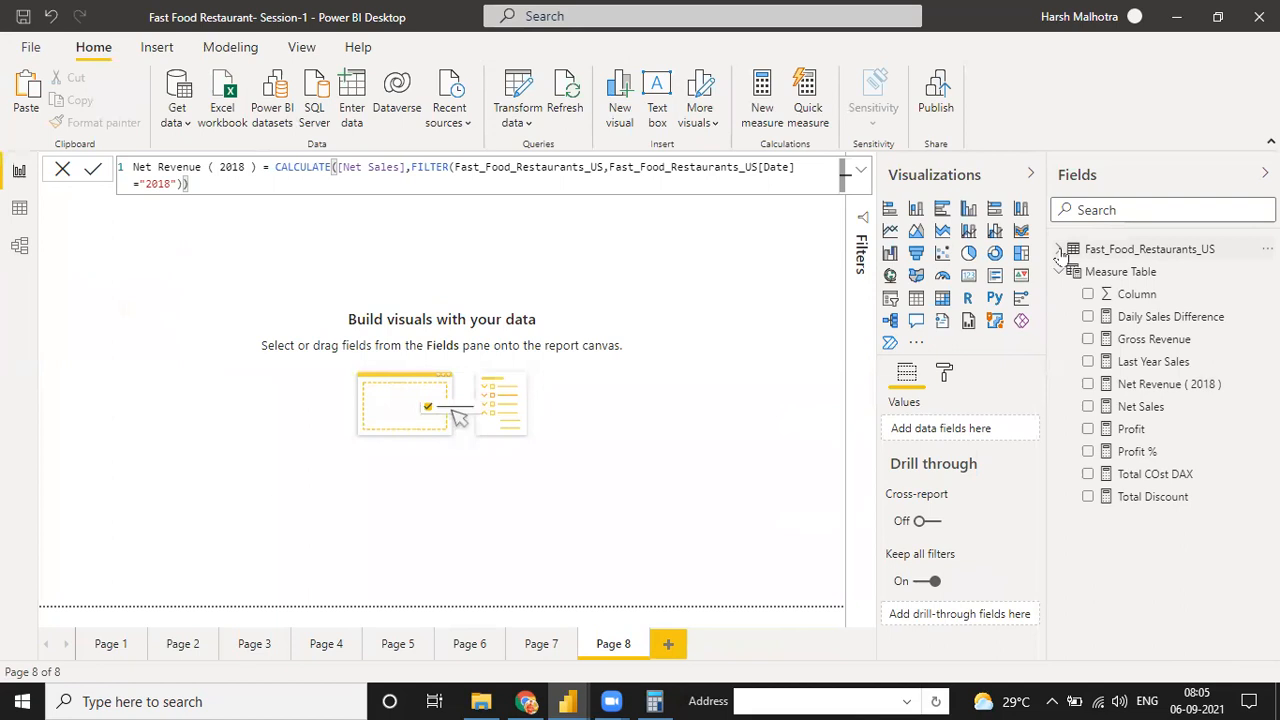
{"action": "left_click", "coordinate": [1060, 256]}
{"action": "left_click", "coordinate": [1058, 262]}
{"action": "left_click", "coordinate": [1060, 250]}
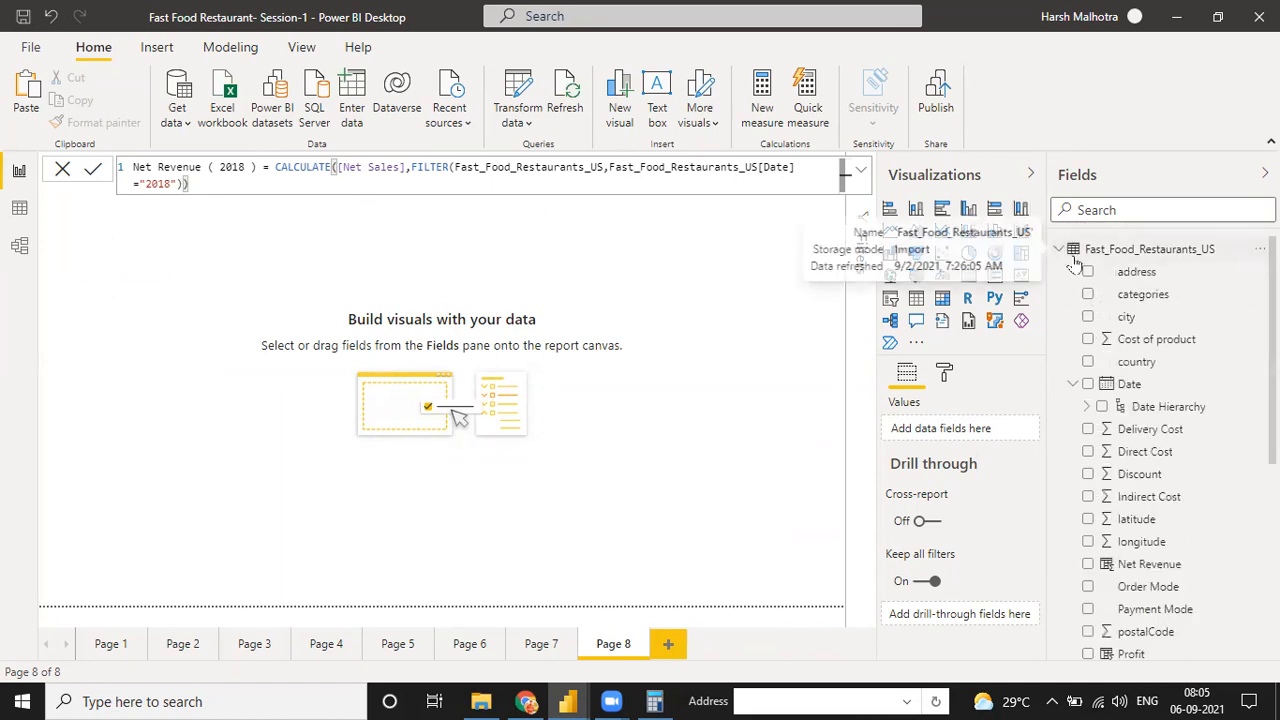
{"action": "left_click", "coordinate": [1060, 250]}
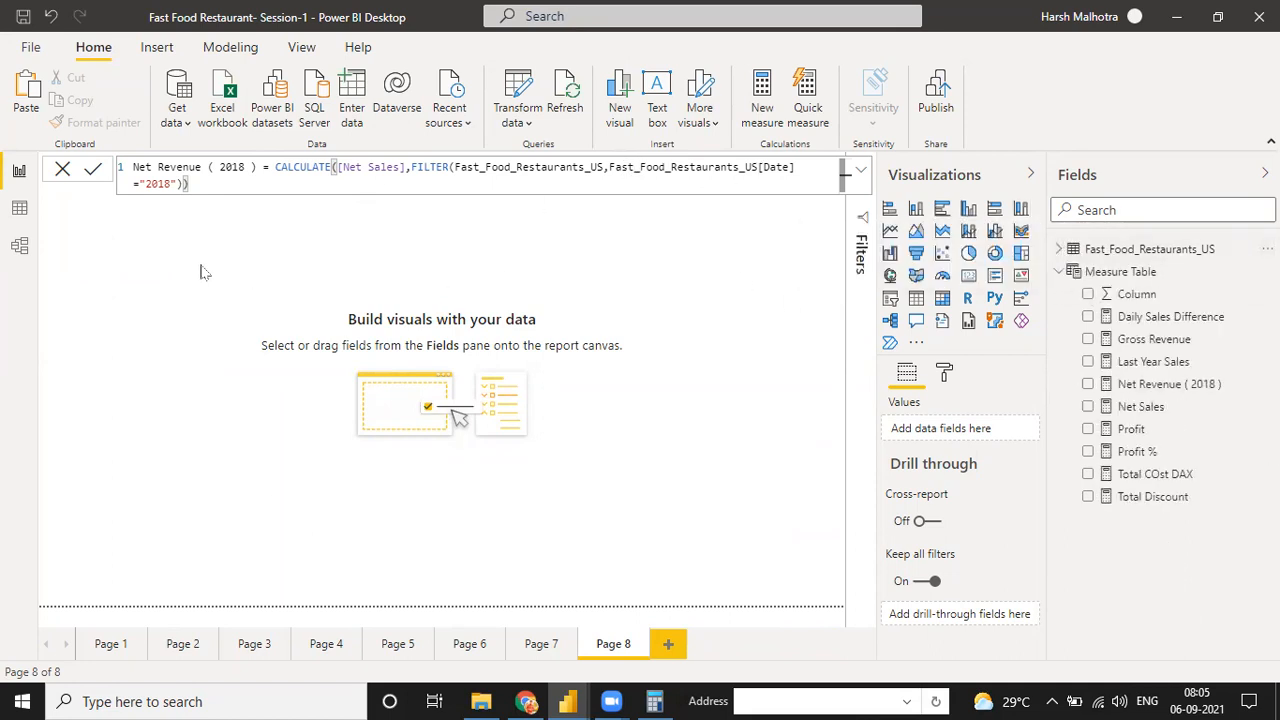
{"action": "left_click", "coordinate": [19, 207]}
{"action": "left_click", "coordinate": [19, 170]}
{"action": "left_click", "coordinate": [19, 207]}
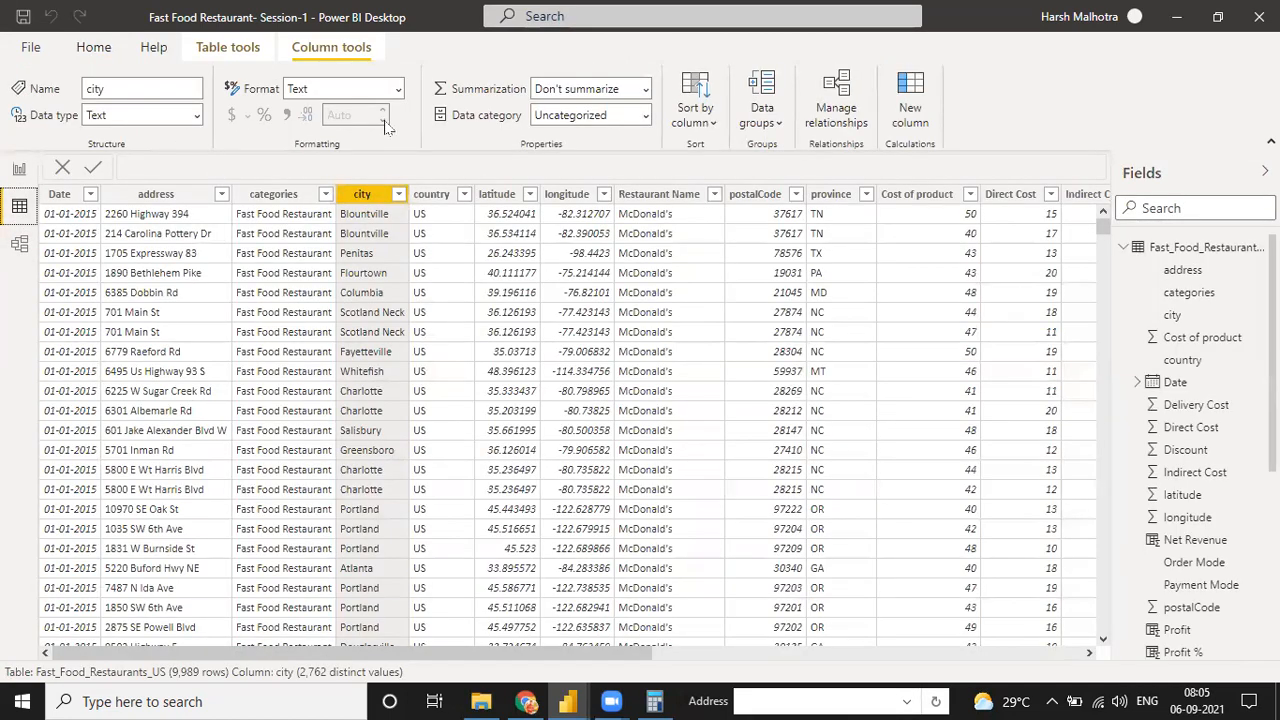
{"action": "left_click", "coordinate": [19, 170]}
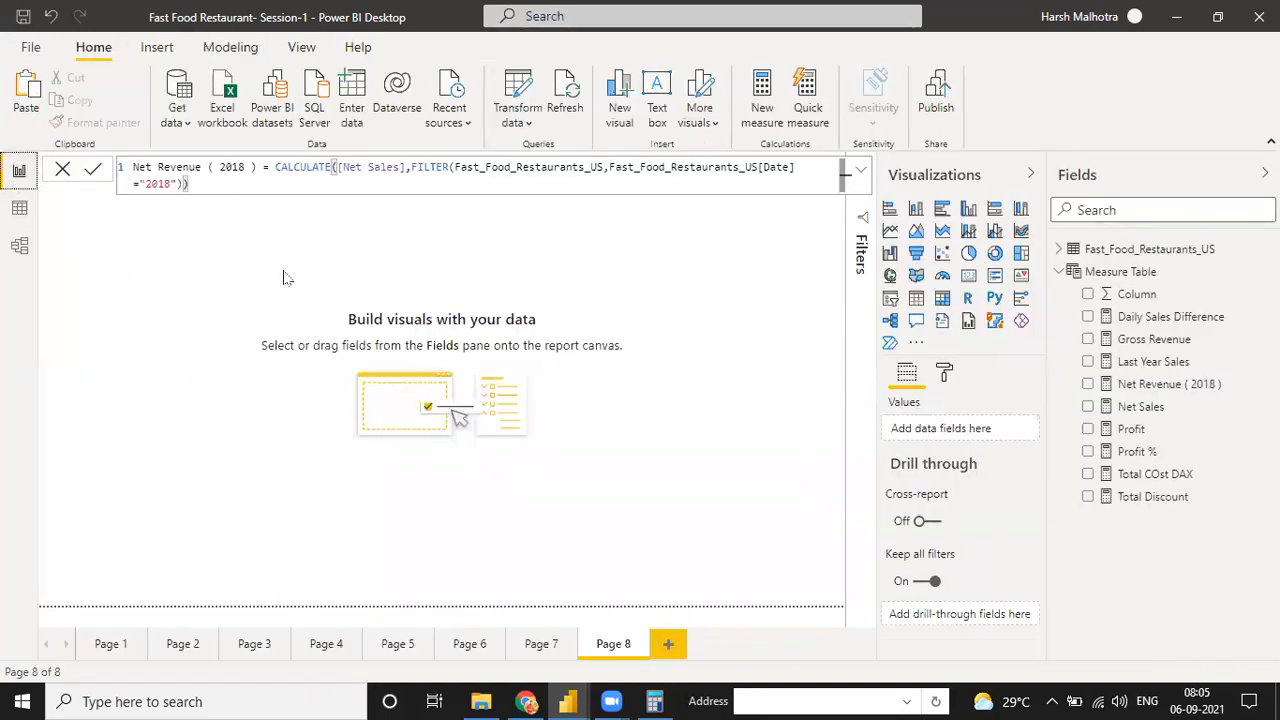
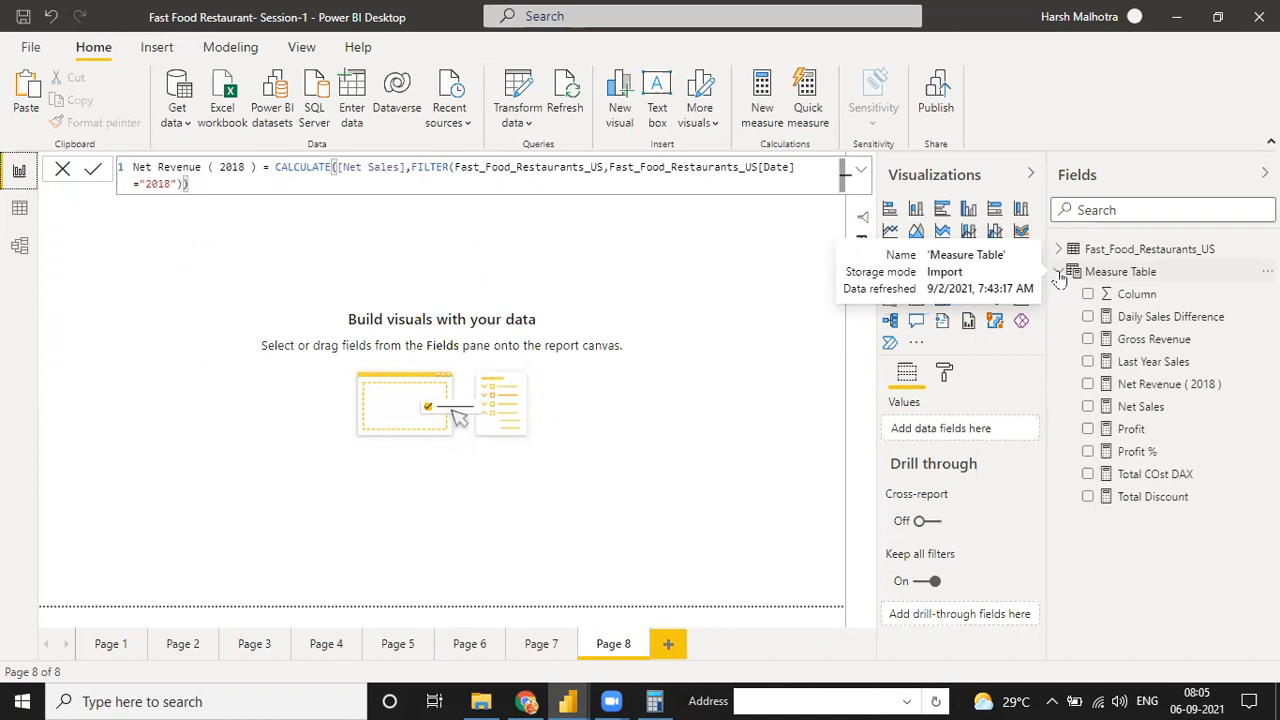
Leave the formula unchanged and delete the Net Revenue ( 2018 ) measure from the model
{"action": "left_click", "coordinate": [62, 171]}
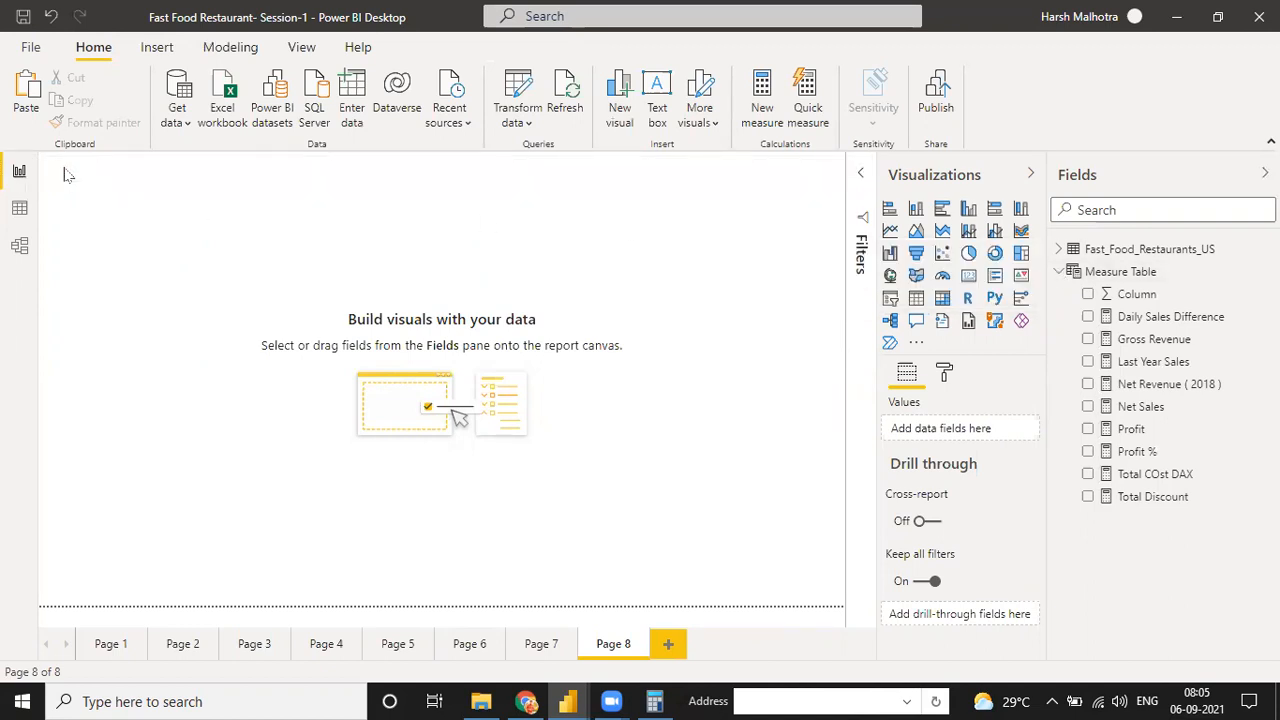
{"action": "left_click", "coordinate": [1266, 384]}
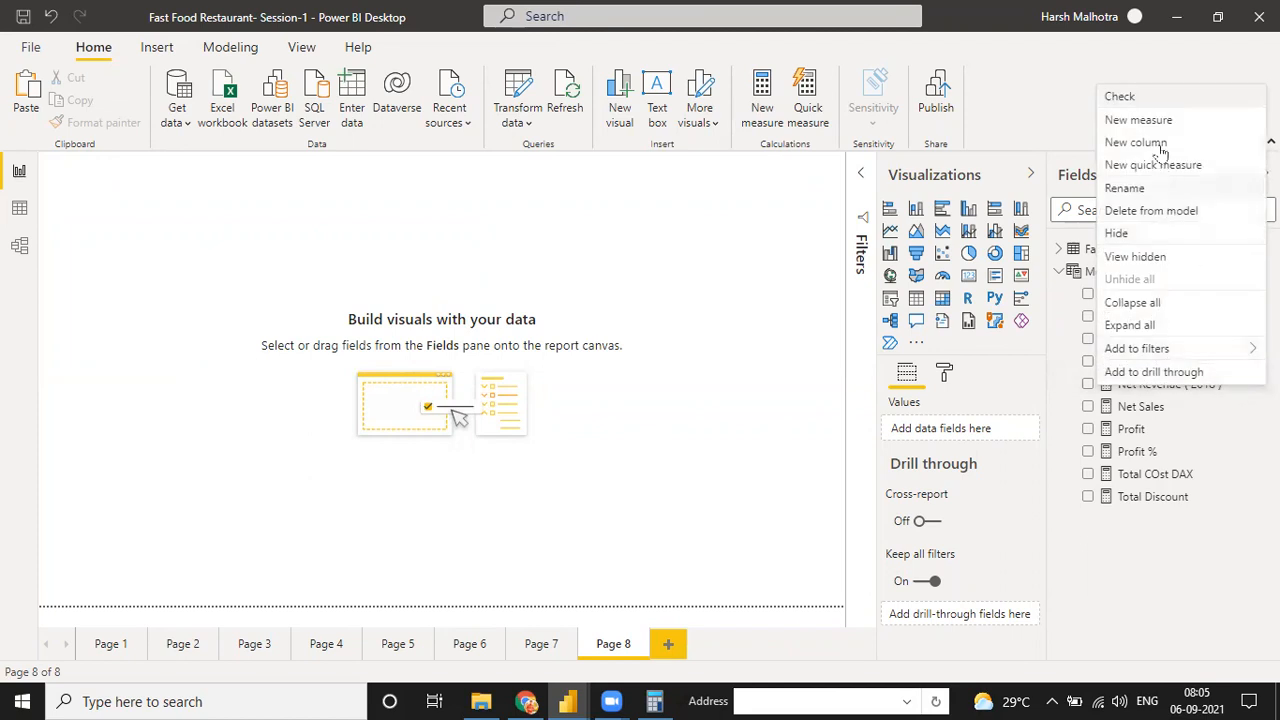
{"action": "left_click", "coordinate": [1140, 212]}
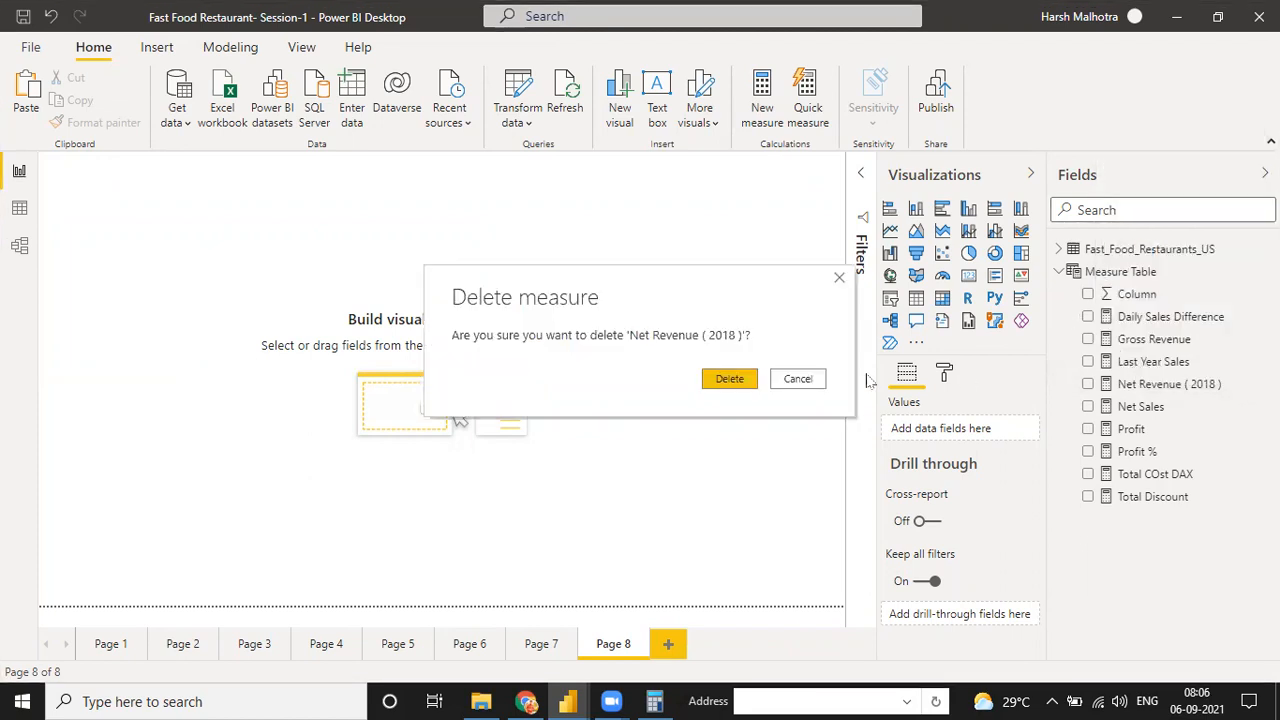
{"action": "left_click", "coordinate": [740, 378]}
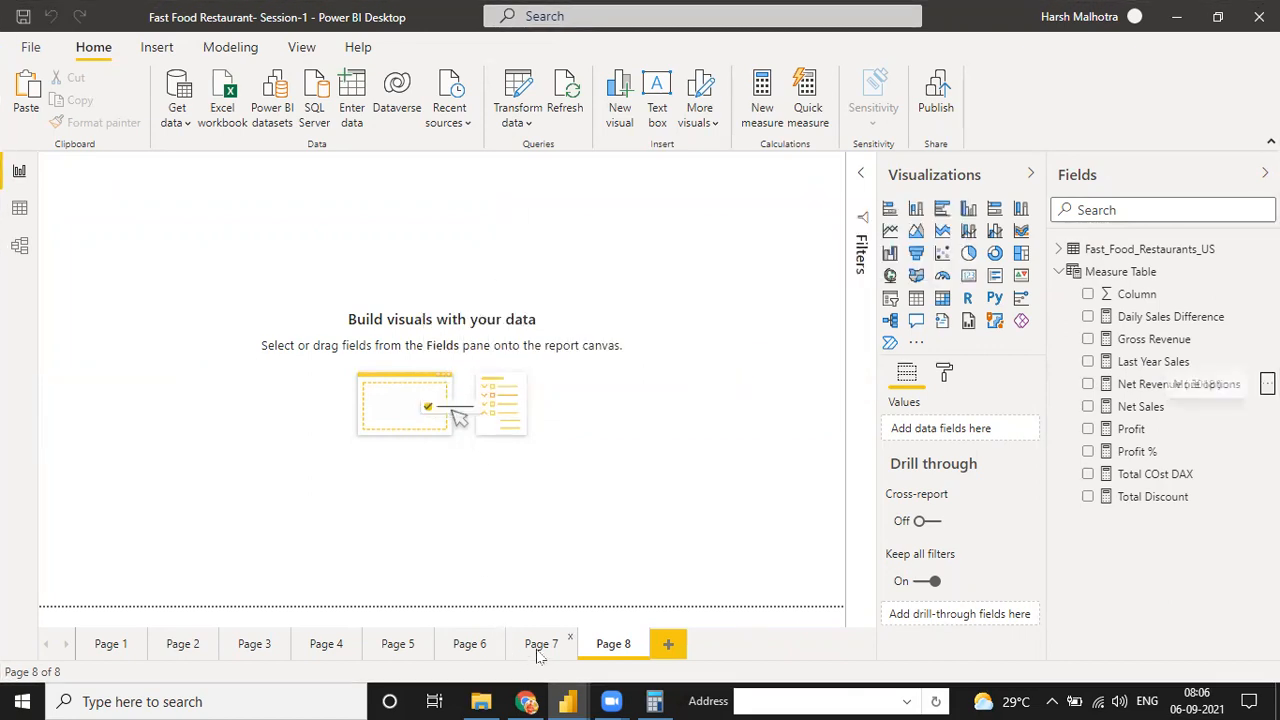
Examine the charts on Page 6 and Page 7 and the Fast_Food_Restaurants_US rows in the data view
{"action": "left_click", "coordinate": [502, 650]}
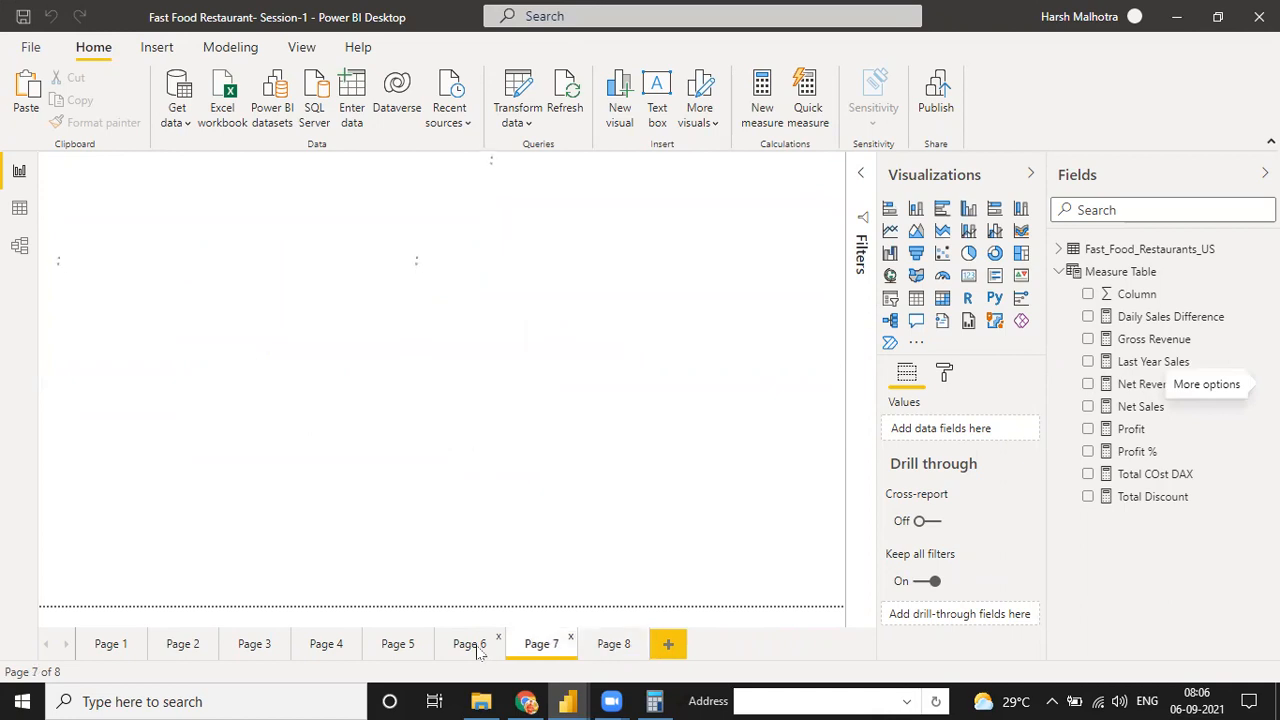
{"action": "left_click", "coordinate": [474, 646]}
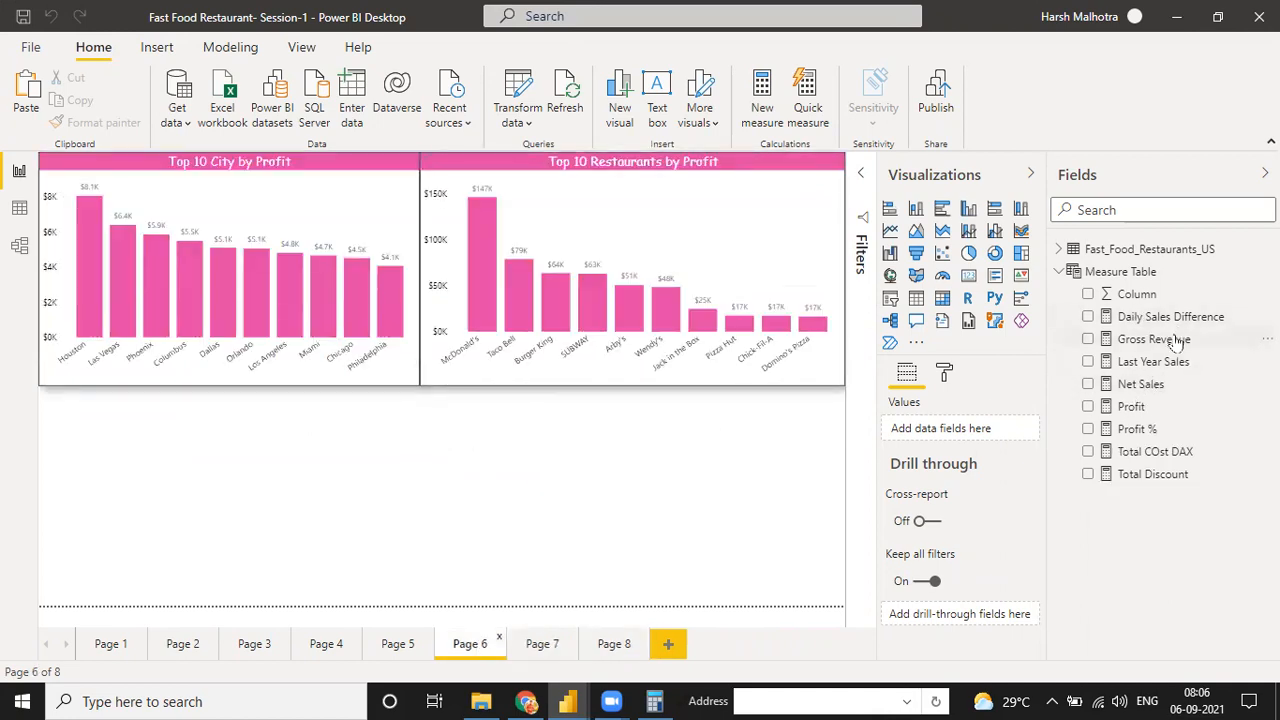
{"action": "left_click", "coordinate": [15, 210]}
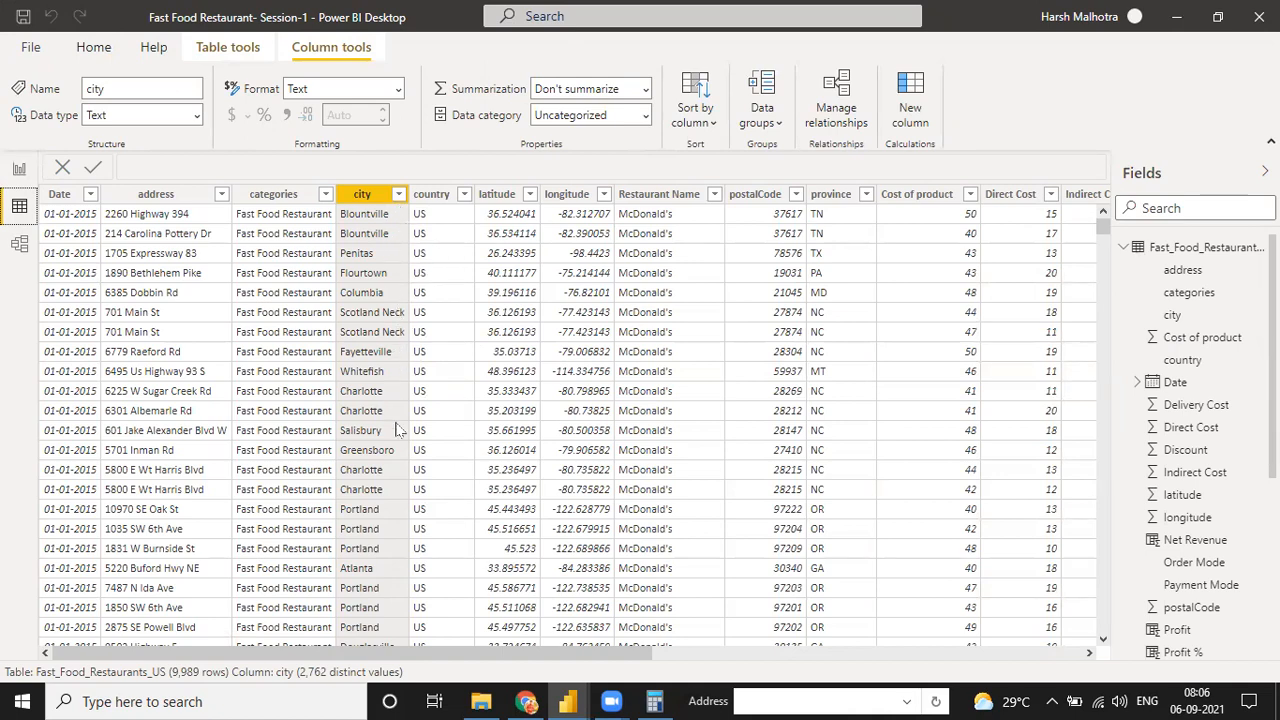
{"action": "scroll", "coordinate": [405, 430], "scroll_direction": "down", "scroll_amount": 5}
{"action": "scroll", "coordinate": [400, 400], "scroll_direction": "up", "scroll_amount": 5}
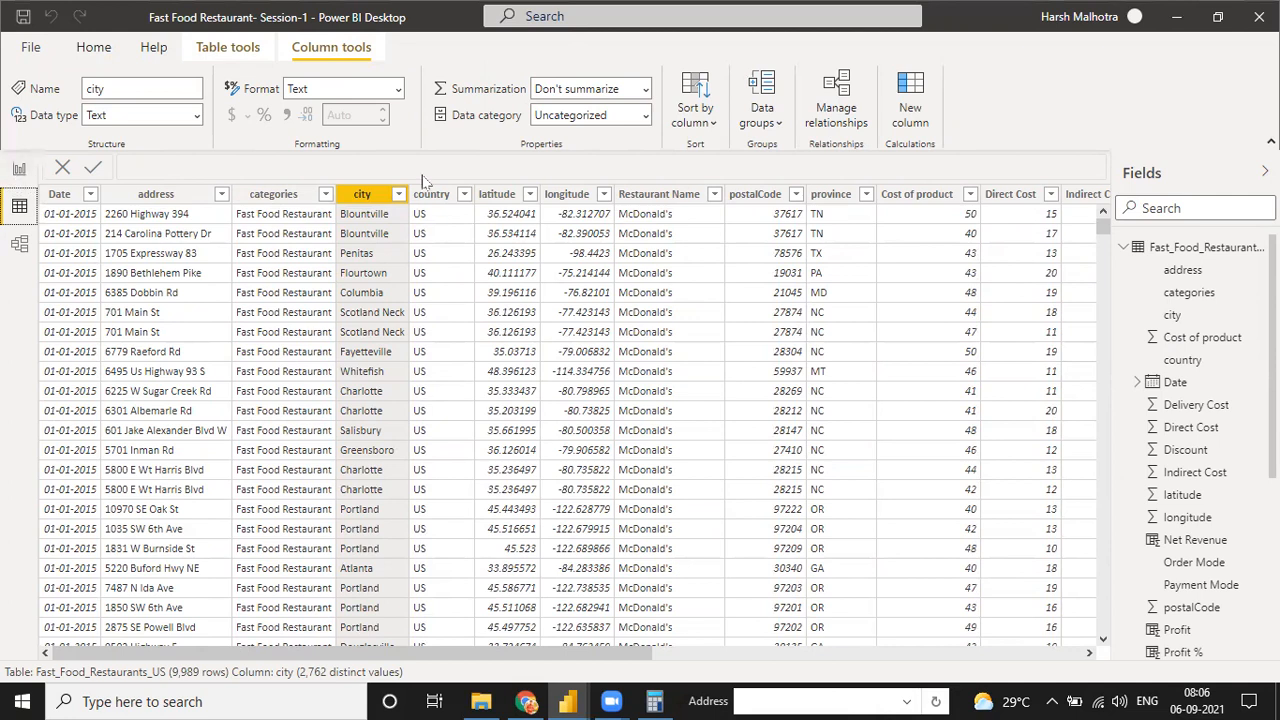
{"action": "left_click", "coordinate": [19, 170]}
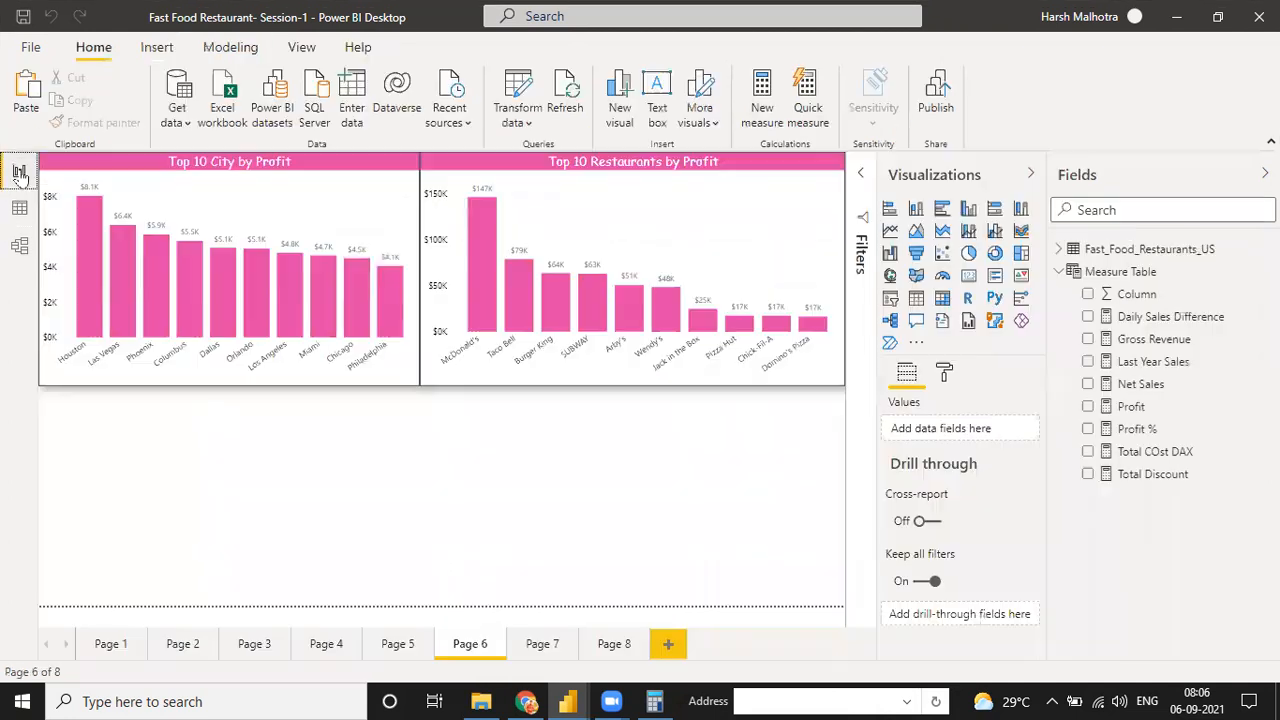
{"action": "left_click", "coordinate": [540, 645]}
{"action": "left_click", "coordinate": [533, 328]}
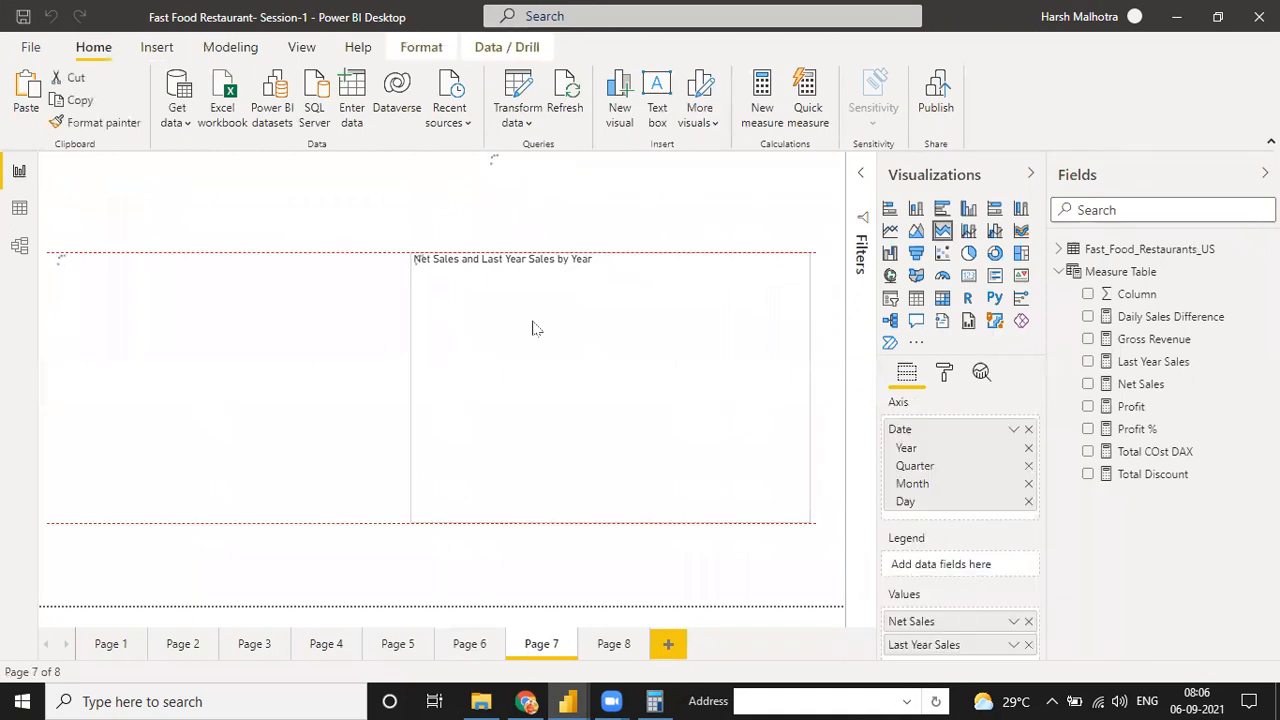
Add an empty map visual to Page 8 and enlarge it across most of the canvas, leaving a strip free above it
{"action": "left_click", "coordinate": [614, 645]}
{"action": "left_click", "coordinate": [891, 276]}
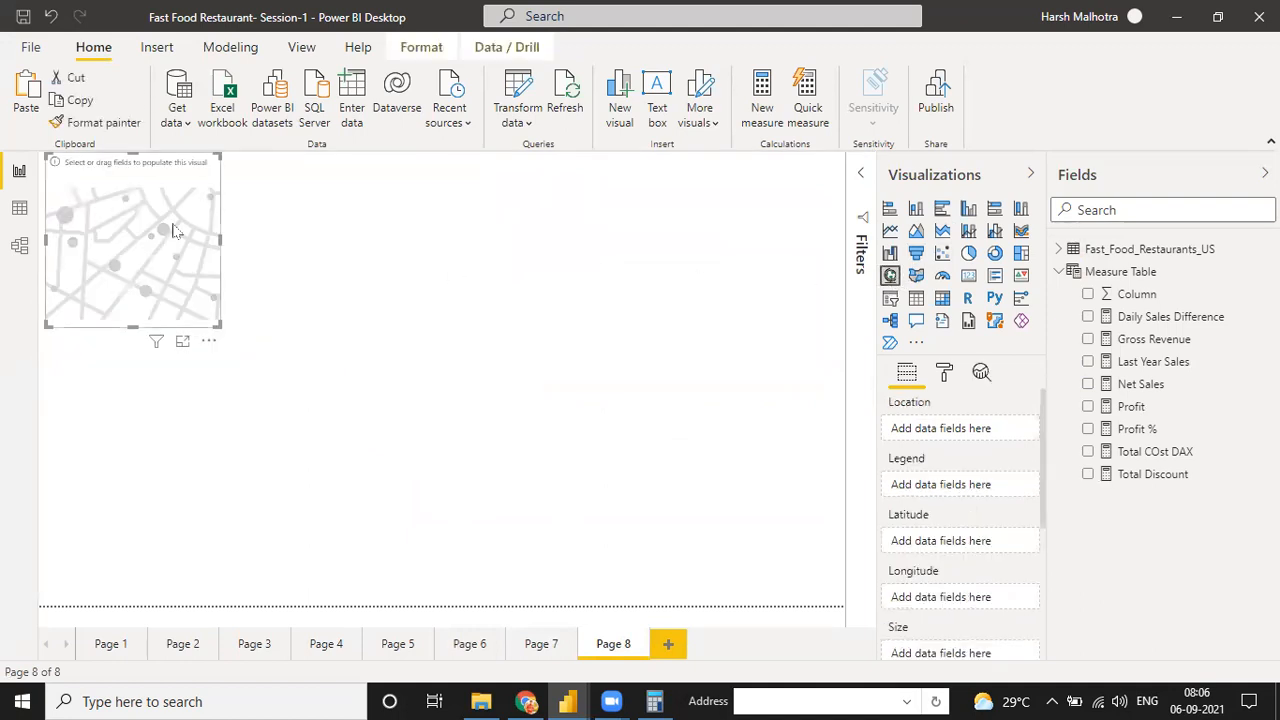
{"action": "left_click_drag", "start_coordinate": [173, 231], "coordinate": [189, 301]}
{"action": "left_click_drag", "start_coordinate": [231, 396], "coordinate": [845, 605]}
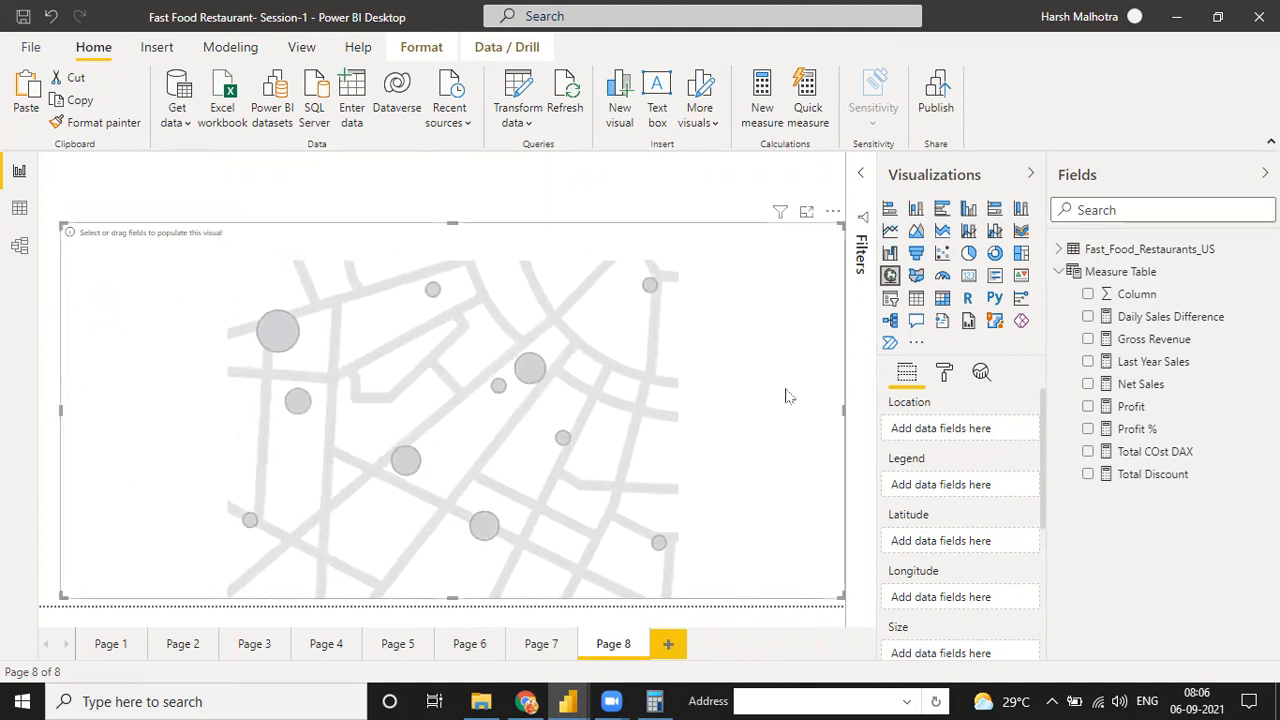
{"action": "left_click", "coordinate": [596, 168]}
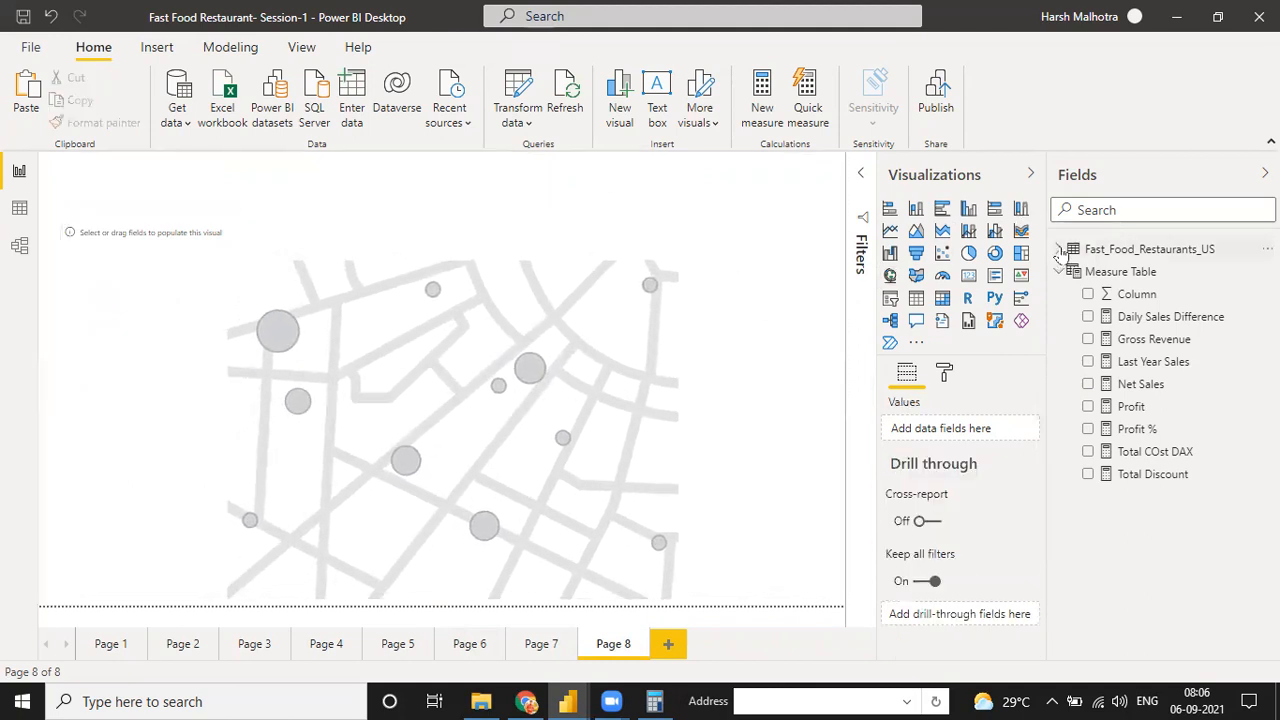
Set the data category of the latitude column in Fast_Food_Restaurants_US to Latitude
{"action": "left_click", "coordinate": [1058, 249]}
{"action": "scroll", "coordinate": [1140, 440], "scroll_direction": "down", "scroll_amount": 5}
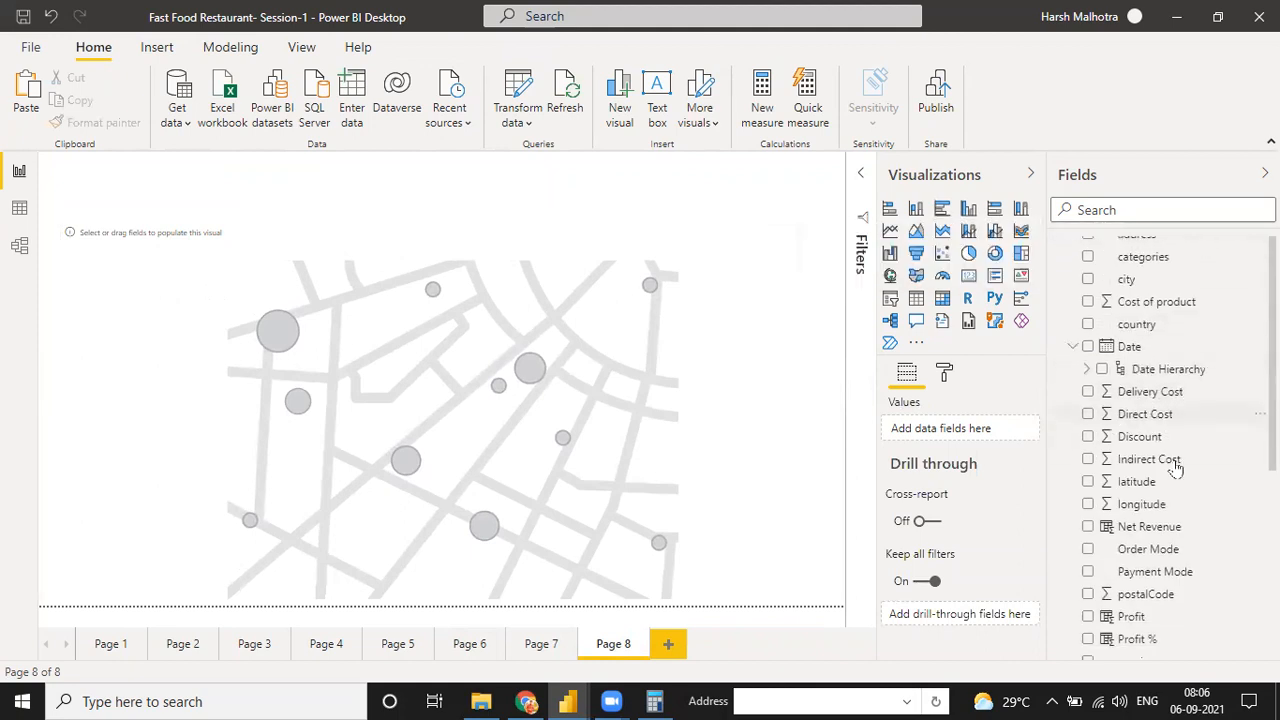
{"action": "scroll", "coordinate": [1160, 440], "scroll_direction": "up", "scroll_amount": 3}
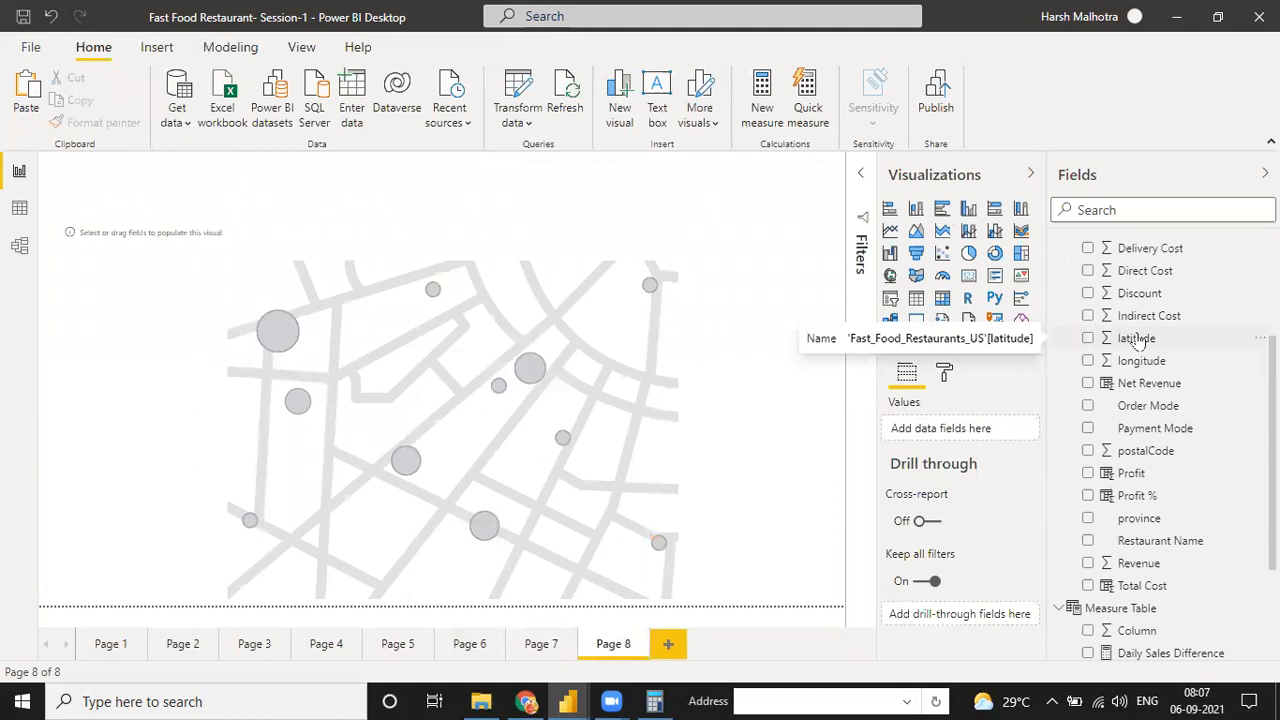
{"action": "left_click", "coordinate": [1136, 340]}
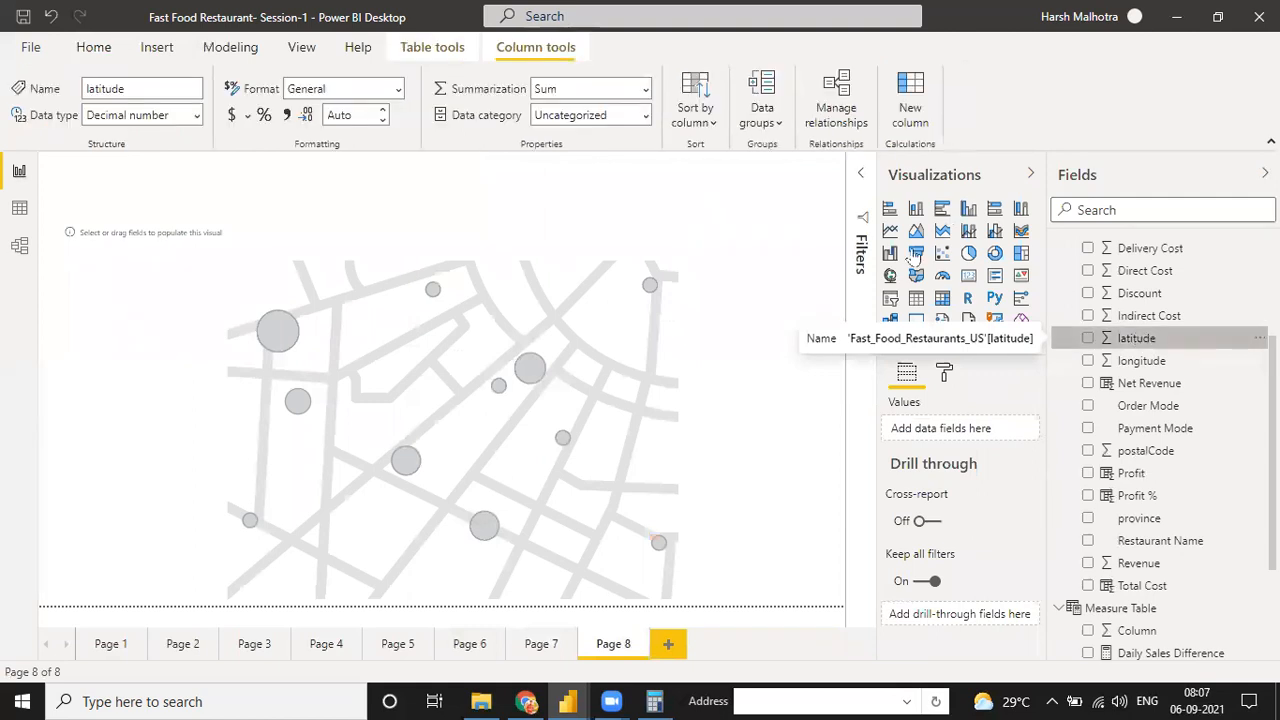
{"action": "left_click", "coordinate": [648, 116]}
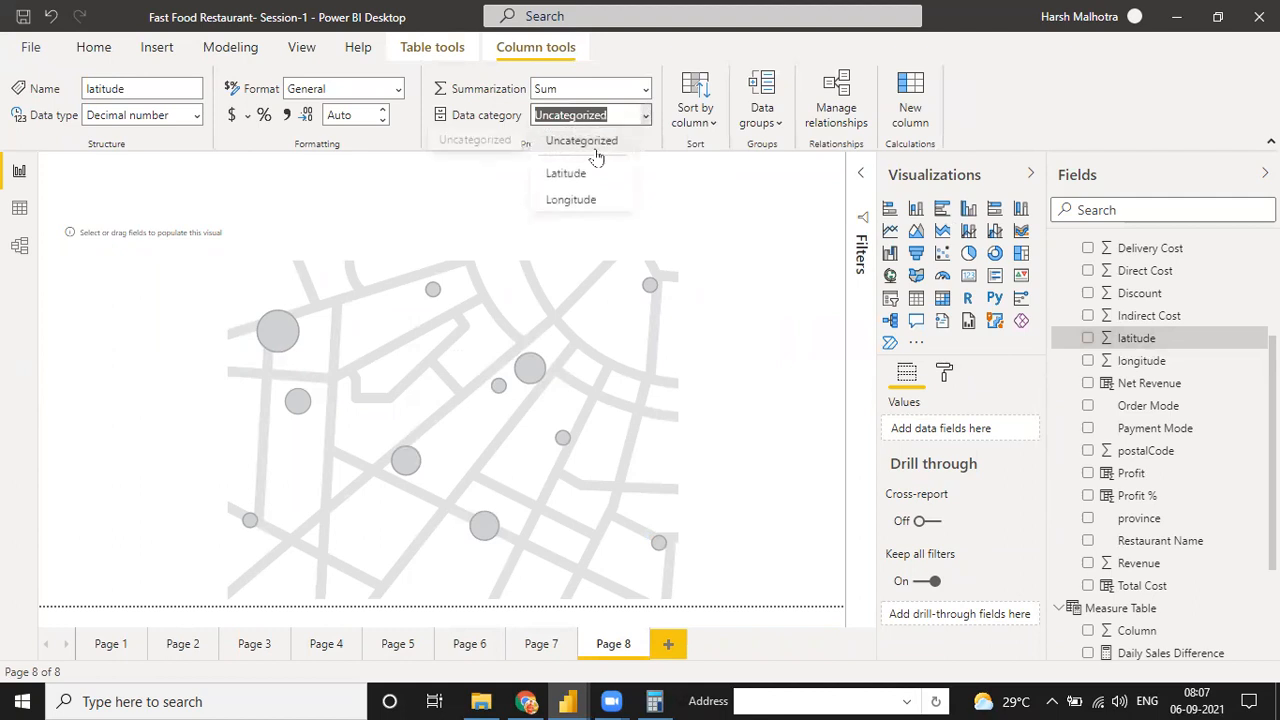
{"action": "left_click", "coordinate": [589, 178]}
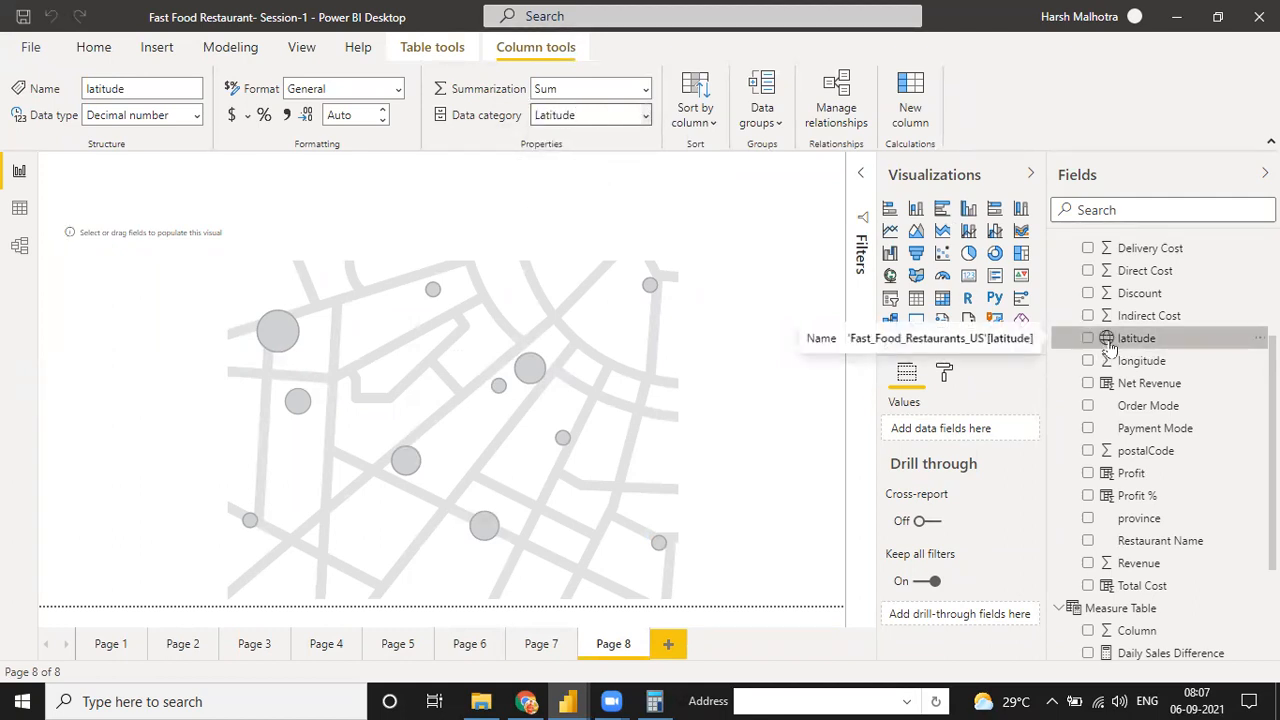
Set the data category of the longitude column in Fast_Food_Restaurants_US to Longitude
{"action": "left_click", "coordinate": [1137, 364]}
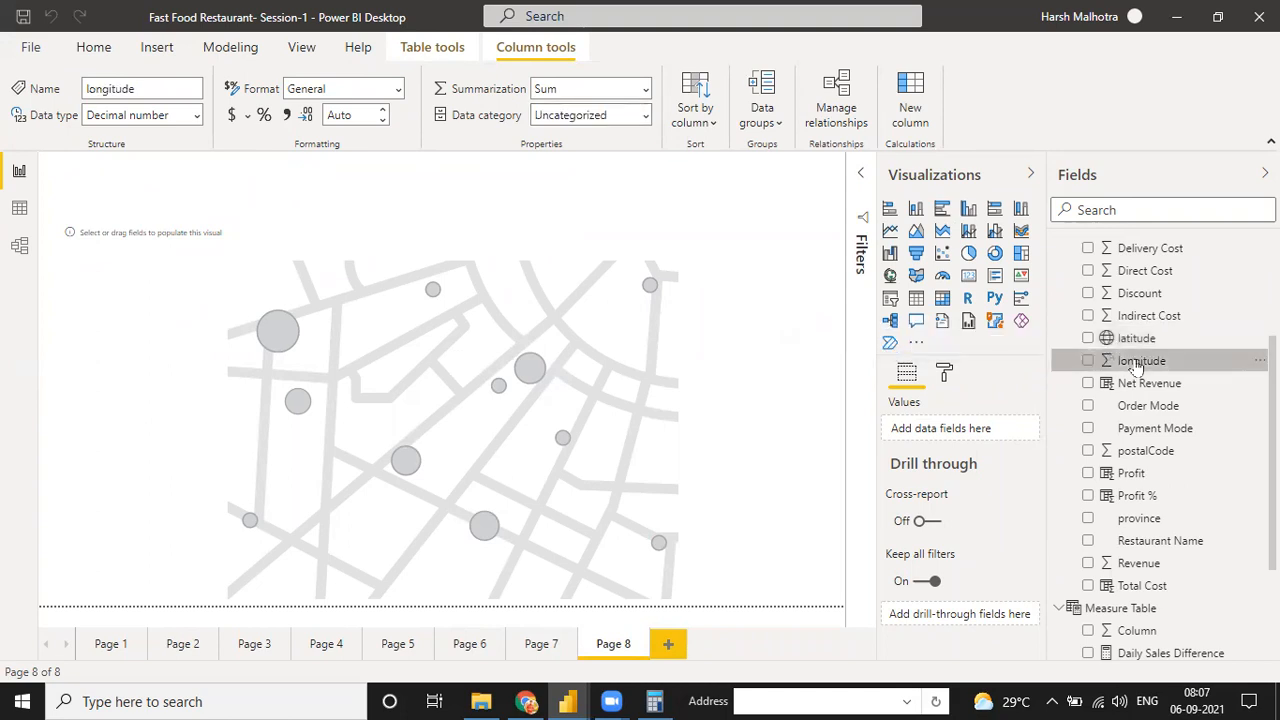
{"action": "left_click", "coordinate": [646, 118]}
{"action": "left_click", "coordinate": [586, 176]}
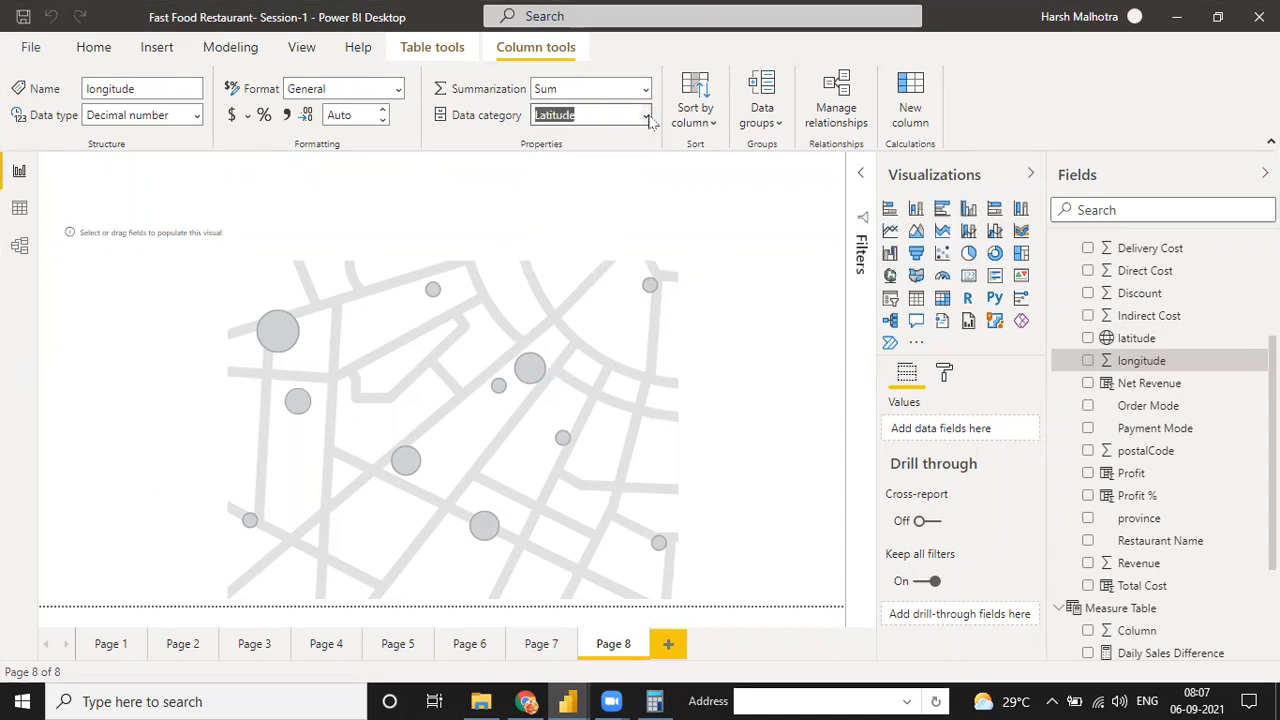
{"action": "left_click", "coordinate": [646, 116]}
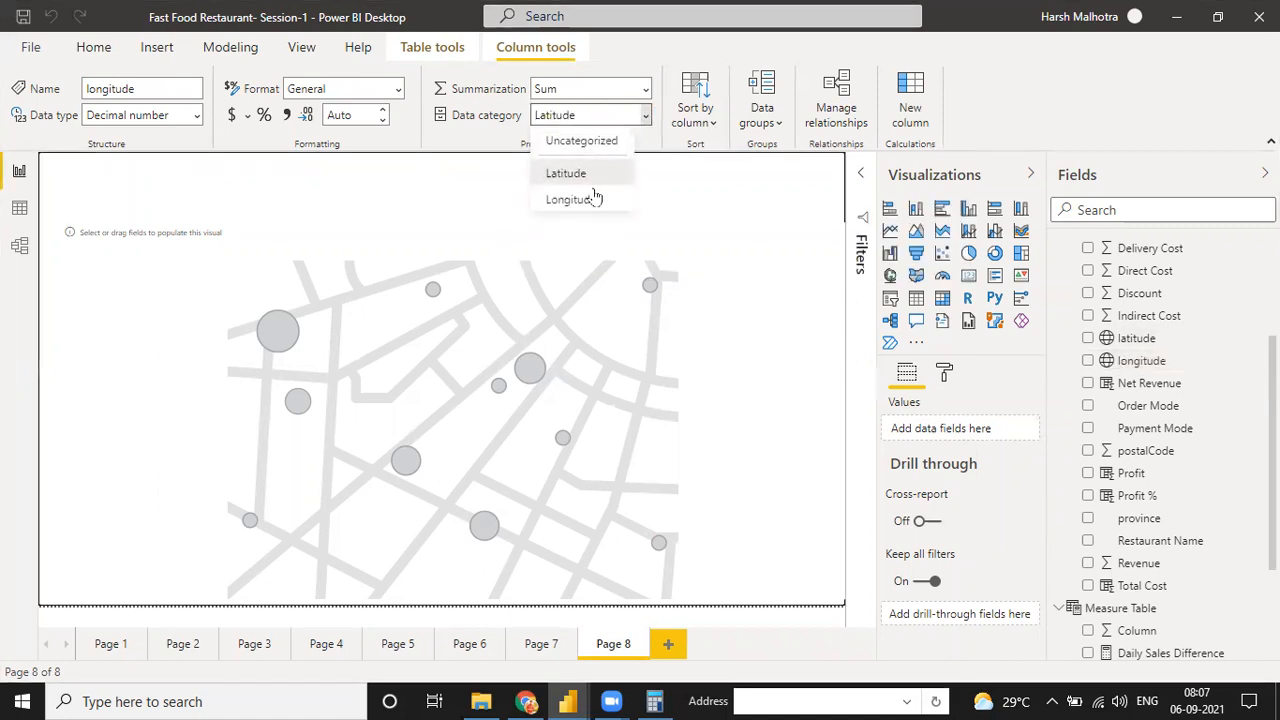
{"action": "left_click", "coordinate": [592, 190]}
{"action": "left_click", "coordinate": [1143, 362]}
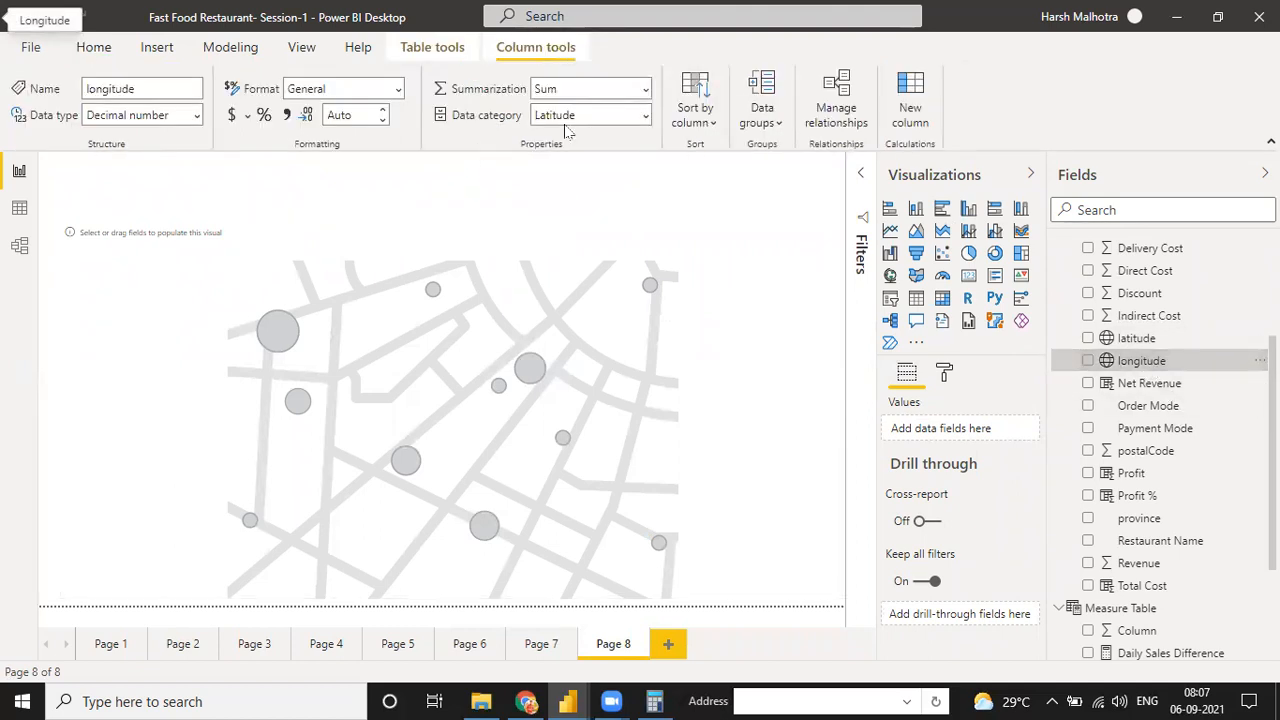
{"action": "left_click", "coordinate": [646, 116]}
{"action": "left_click", "coordinate": [586, 199]}
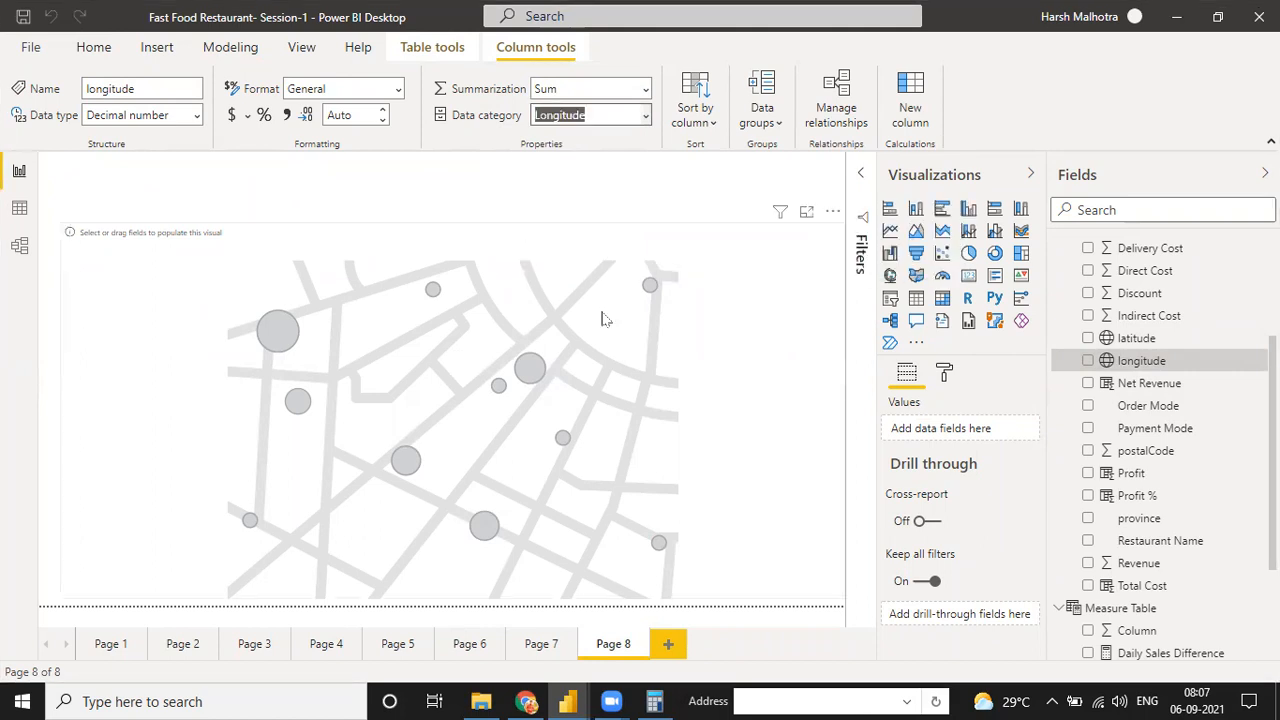
Plot the restaurant locations on the Page 8 map using the latitude field for Latitude and the longitude field for Longitude
{"action": "left_click", "coordinate": [622, 345]}
{"action": "left_click", "coordinate": [655, 340]}
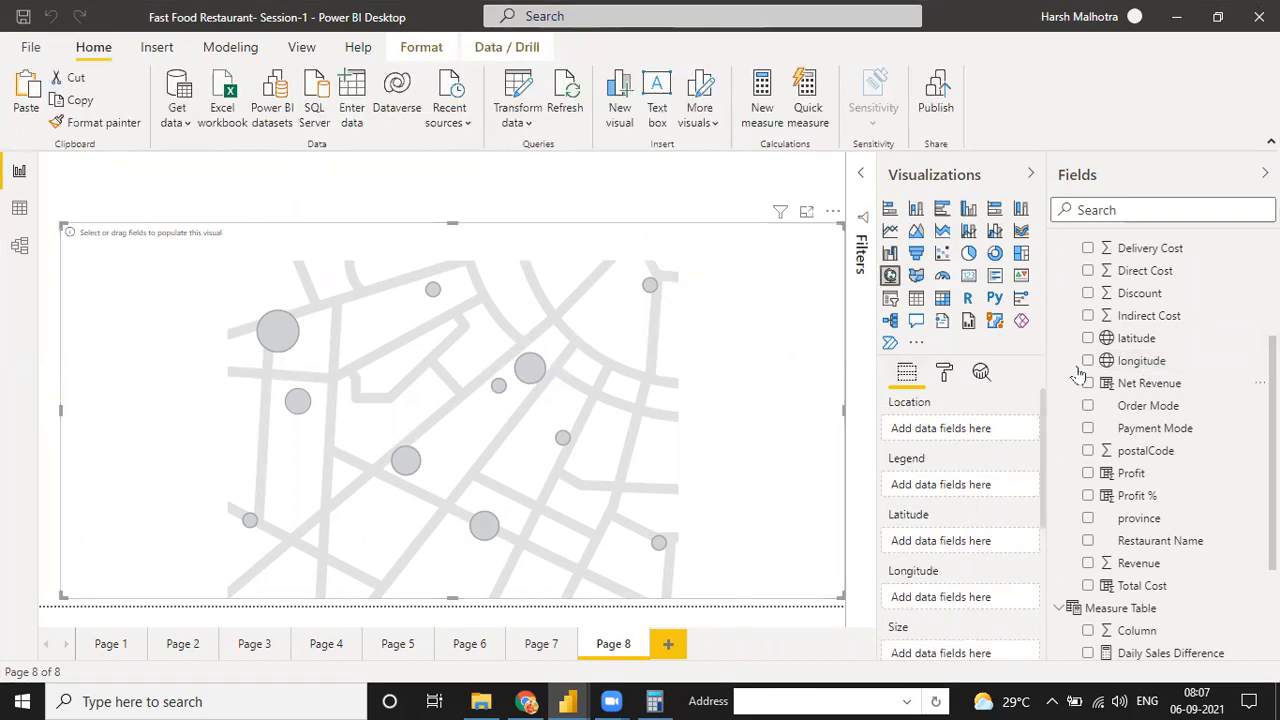
{"action": "left_click_drag", "start_coordinate": [1137, 343], "coordinate": [967, 540]}
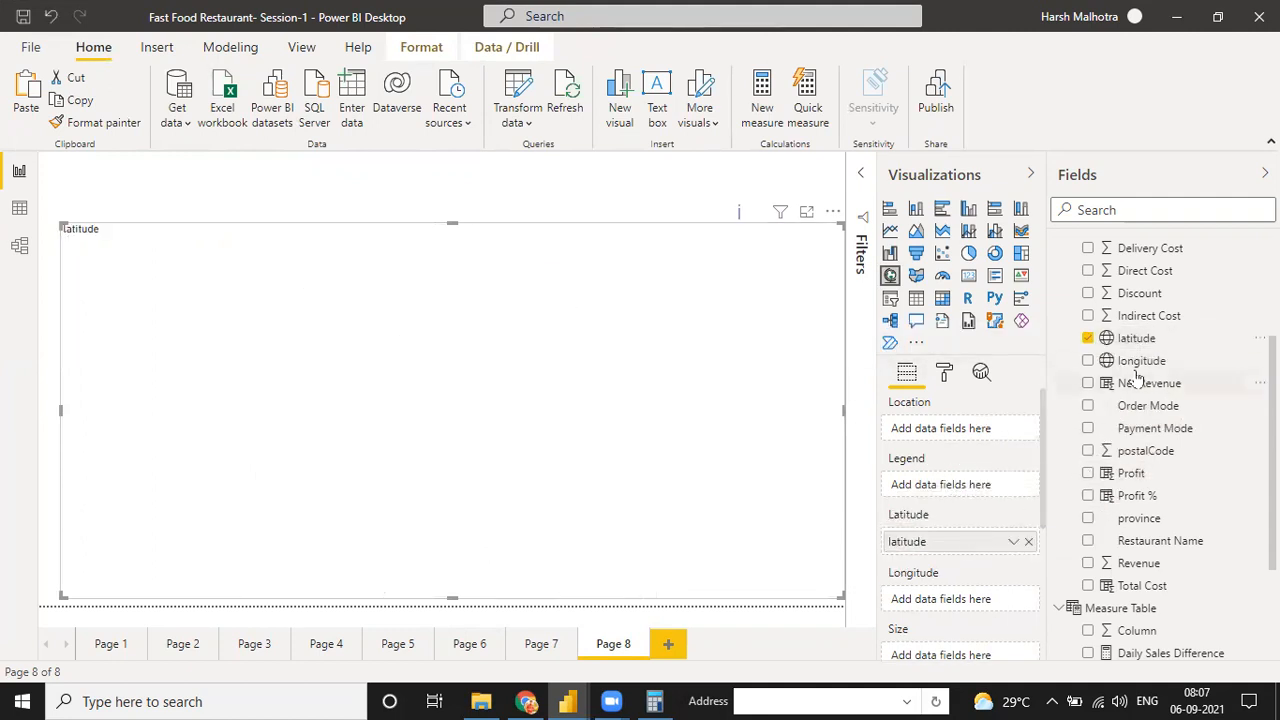
{"action": "left_click_drag", "start_coordinate": [1130, 369], "coordinate": [969, 600]}
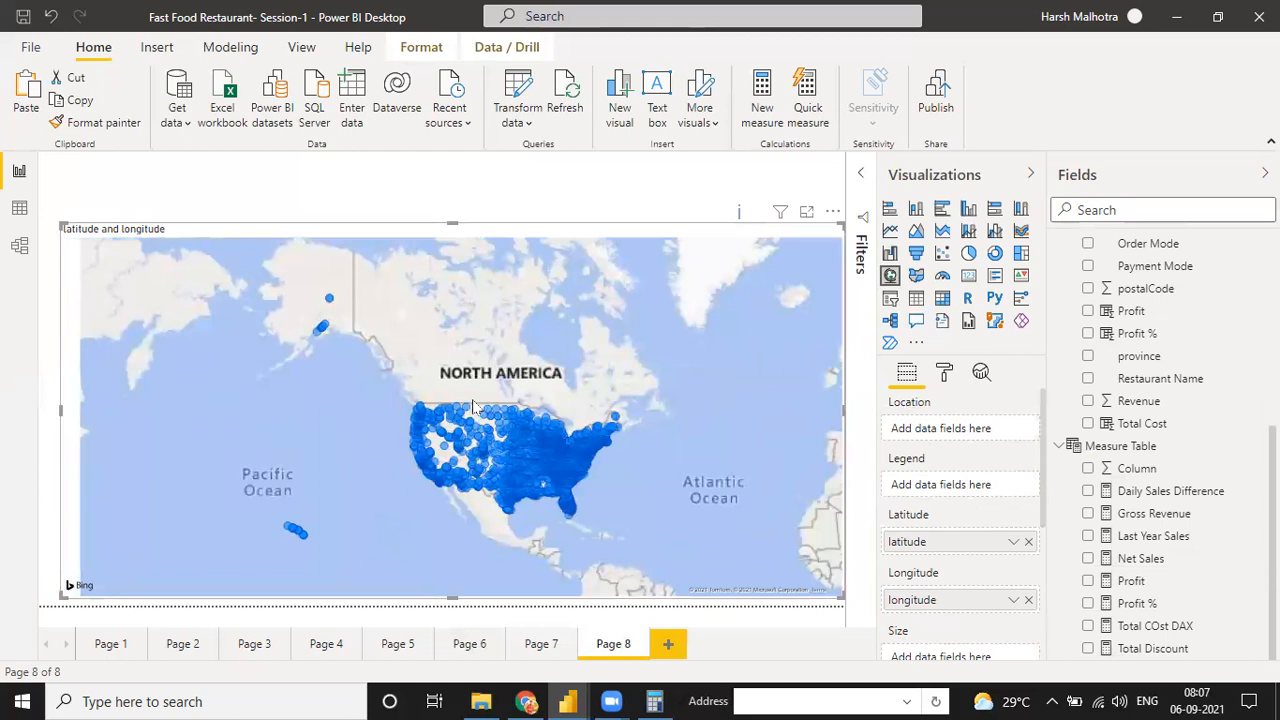
{"action": "mouse_move", "coordinate": [507, 449]}
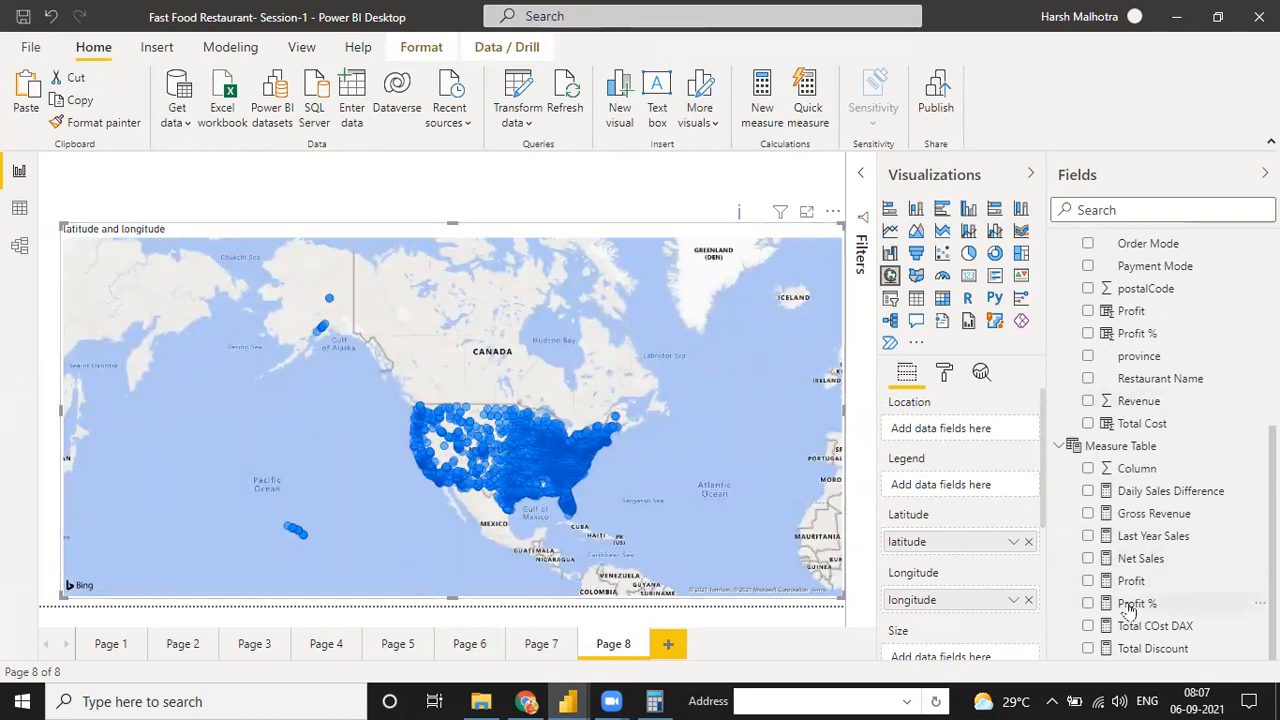
Size the map's bubbles by the Net Sales measure and inspect a data point
{"action": "left_click_drag", "start_coordinate": [1134, 560], "coordinate": [966, 660]}
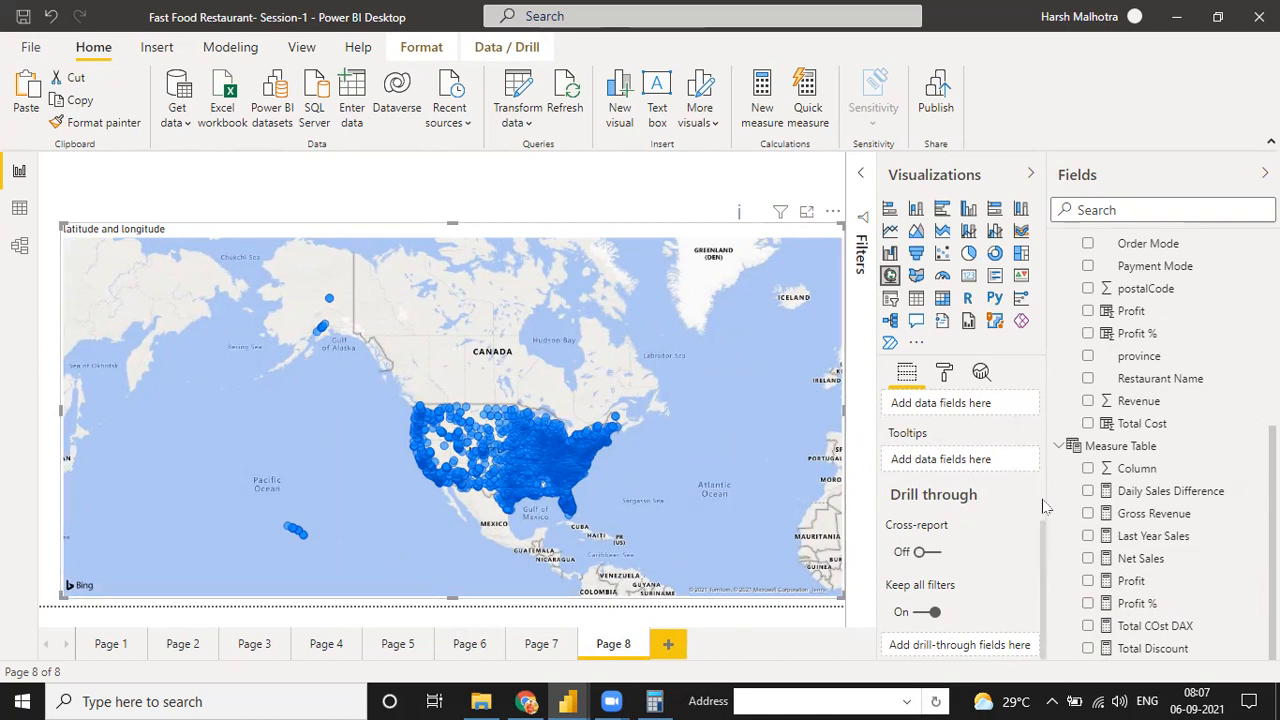
{"action": "left_click_drag", "start_coordinate": [1043, 533], "coordinate": [1047, 470]}
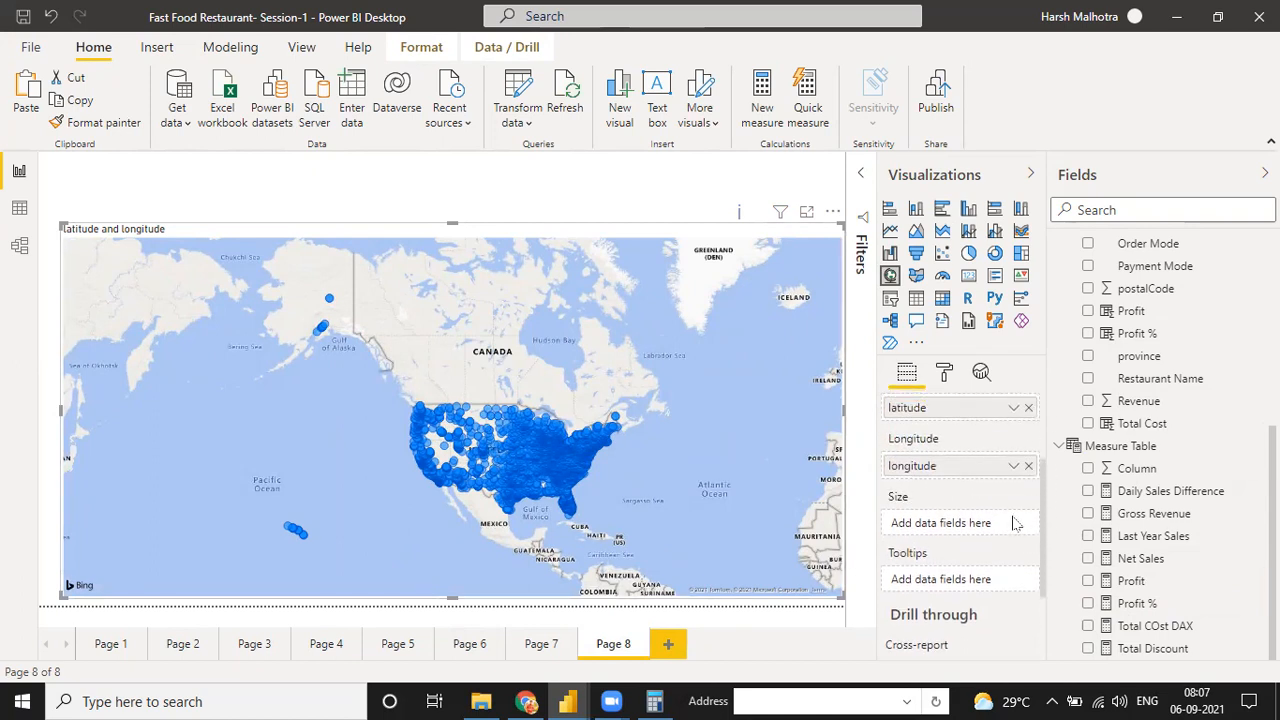
{"action": "left_click_drag", "start_coordinate": [1124, 558], "coordinate": [966, 528]}
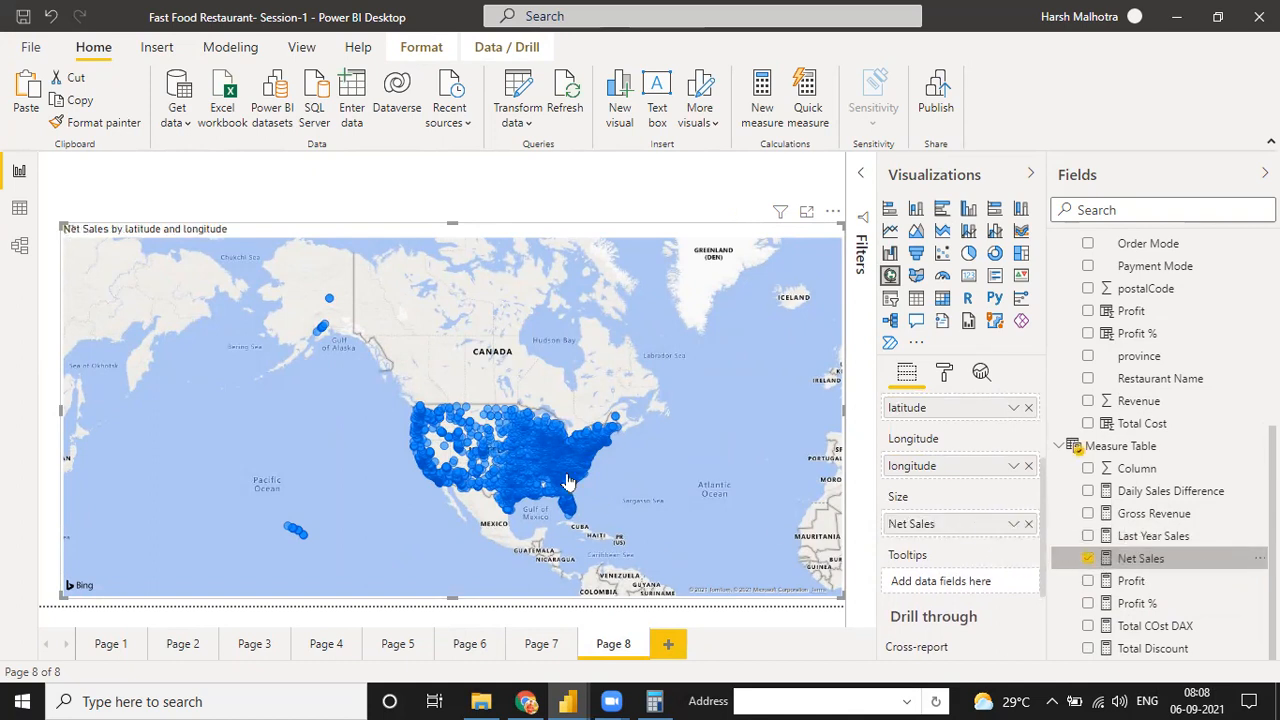
{"action": "left_click", "coordinate": [421, 206]}
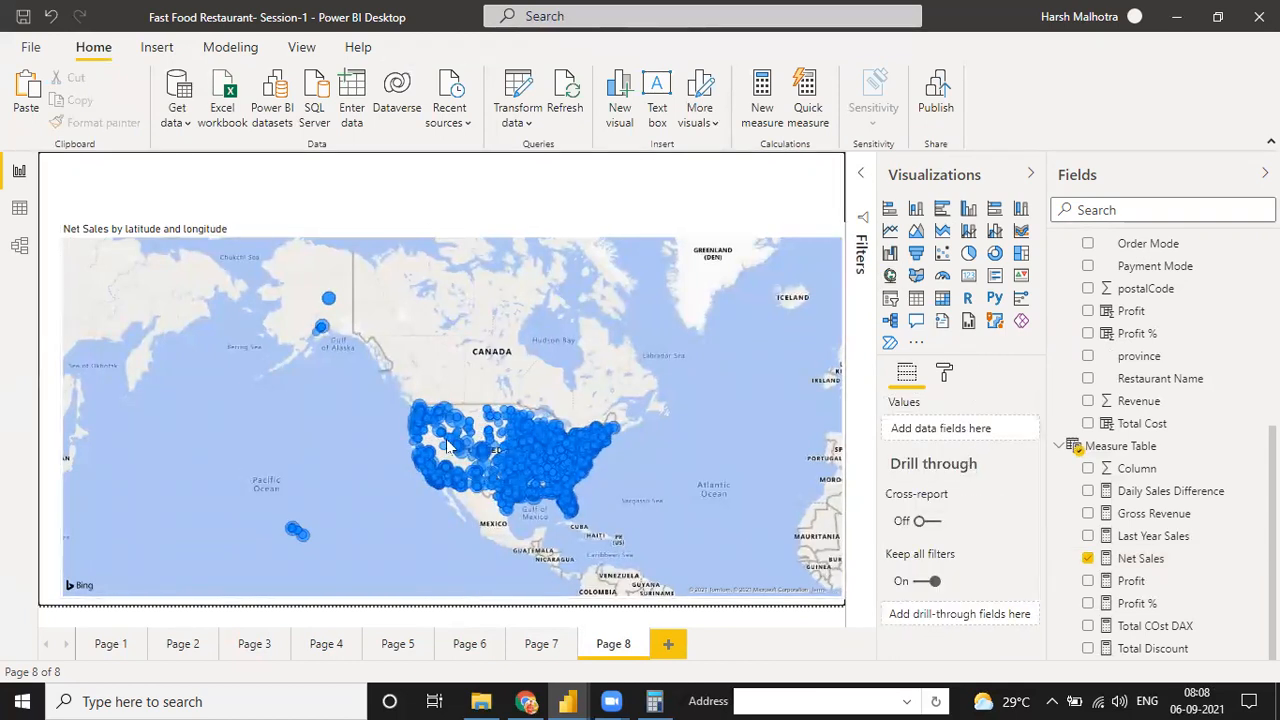
{"action": "mouse_move", "coordinate": [424, 423]}
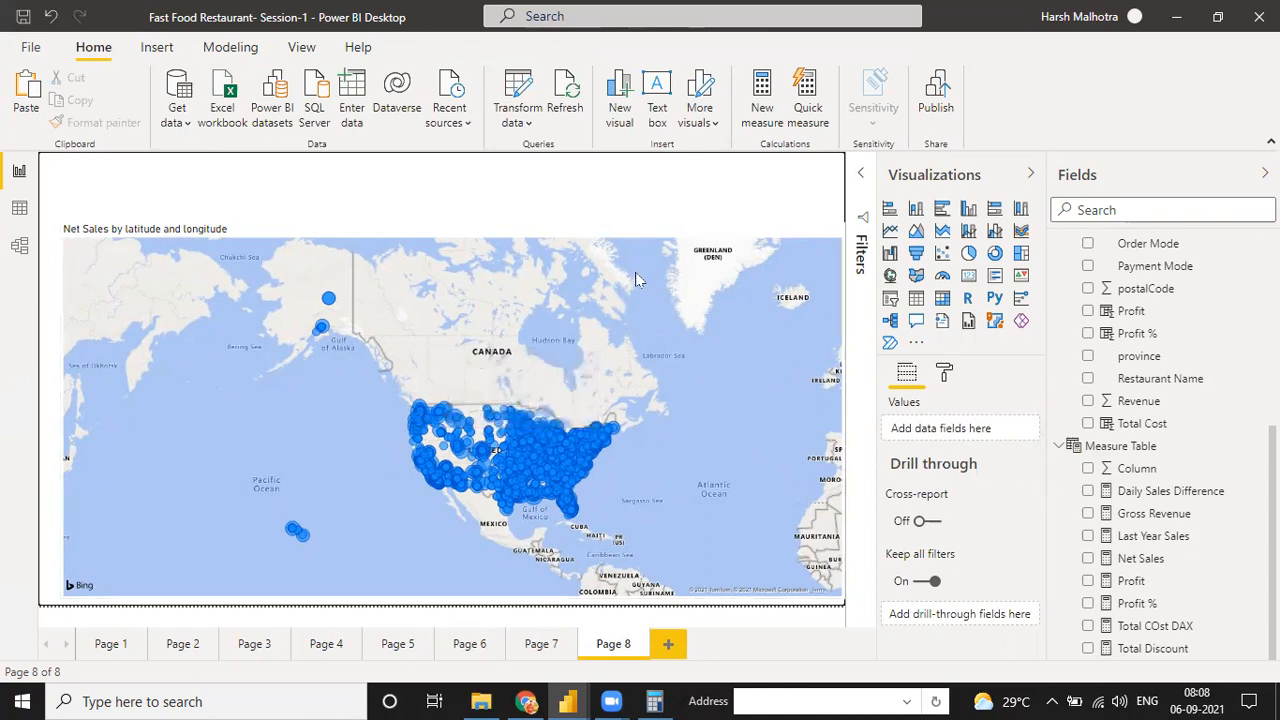
Turn on the border and the shadow in the map visual's formatting
{"action": "left_click", "coordinate": [946, 376]}
{"action": "scroll", "coordinate": [960, 540], "scroll_direction": "down", "scroll_amount": 5}
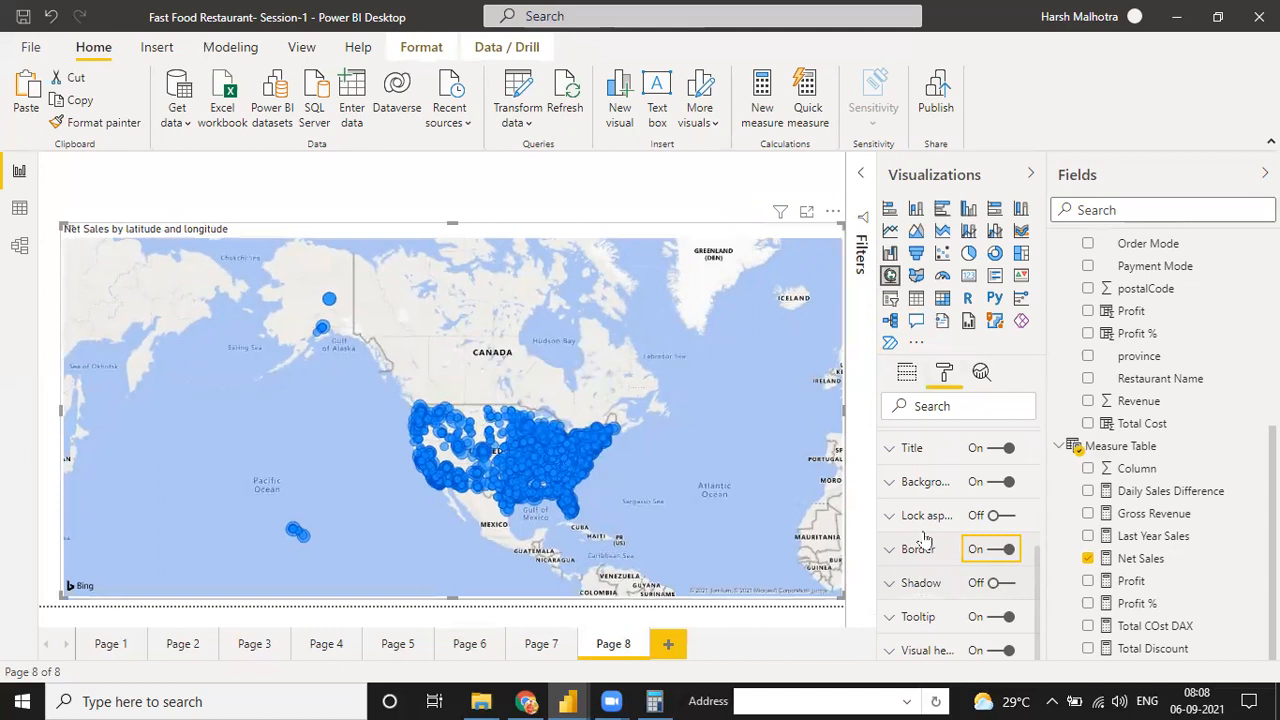
{"action": "left_click", "coordinate": [995, 584]}
{"action": "left_click", "coordinate": [1001, 590]}
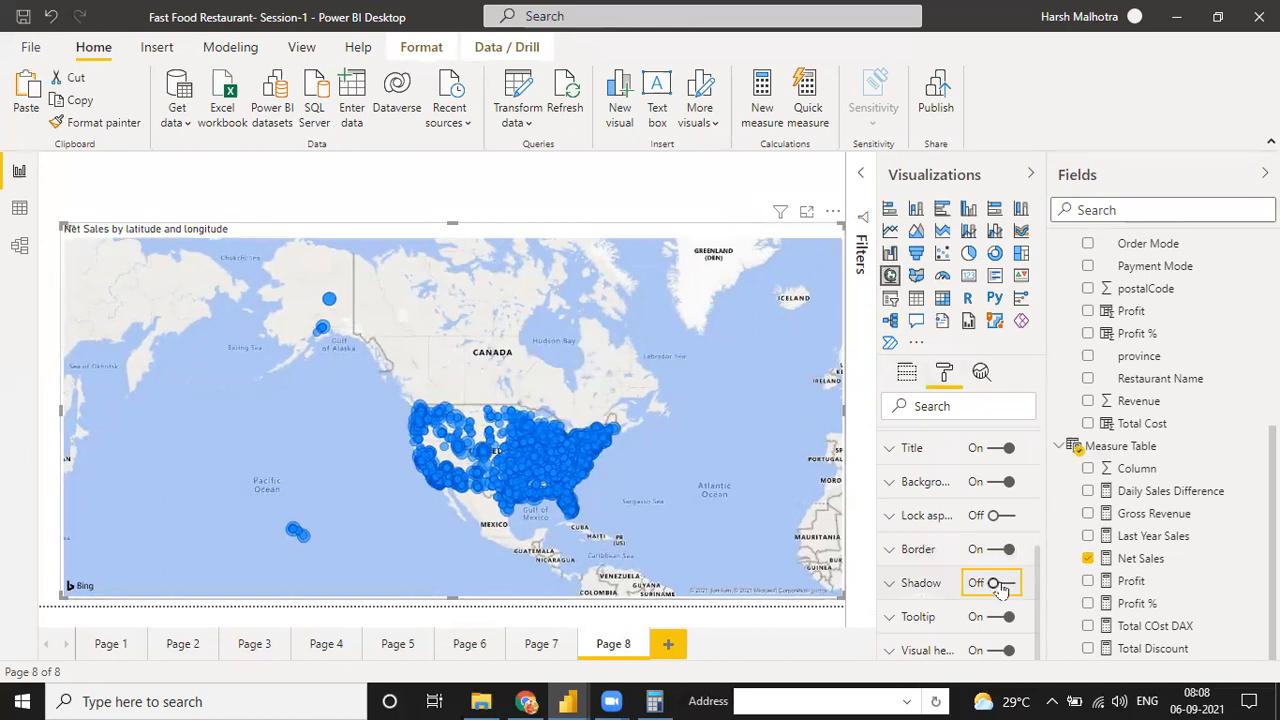
{"action": "left_click", "coordinate": [998, 586]}
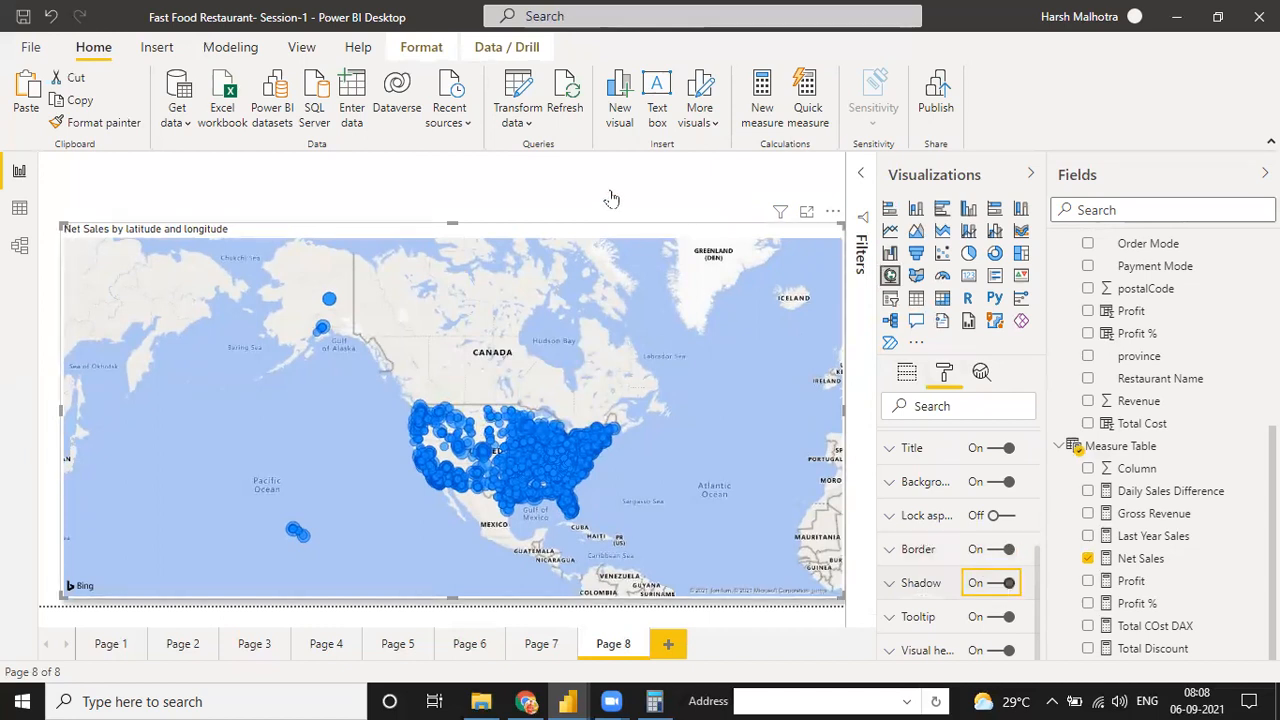
Add a city slicer to Page 8, enlarge it over the map and filter the map to Adrian
{"action": "left_click", "coordinate": [891, 299]}
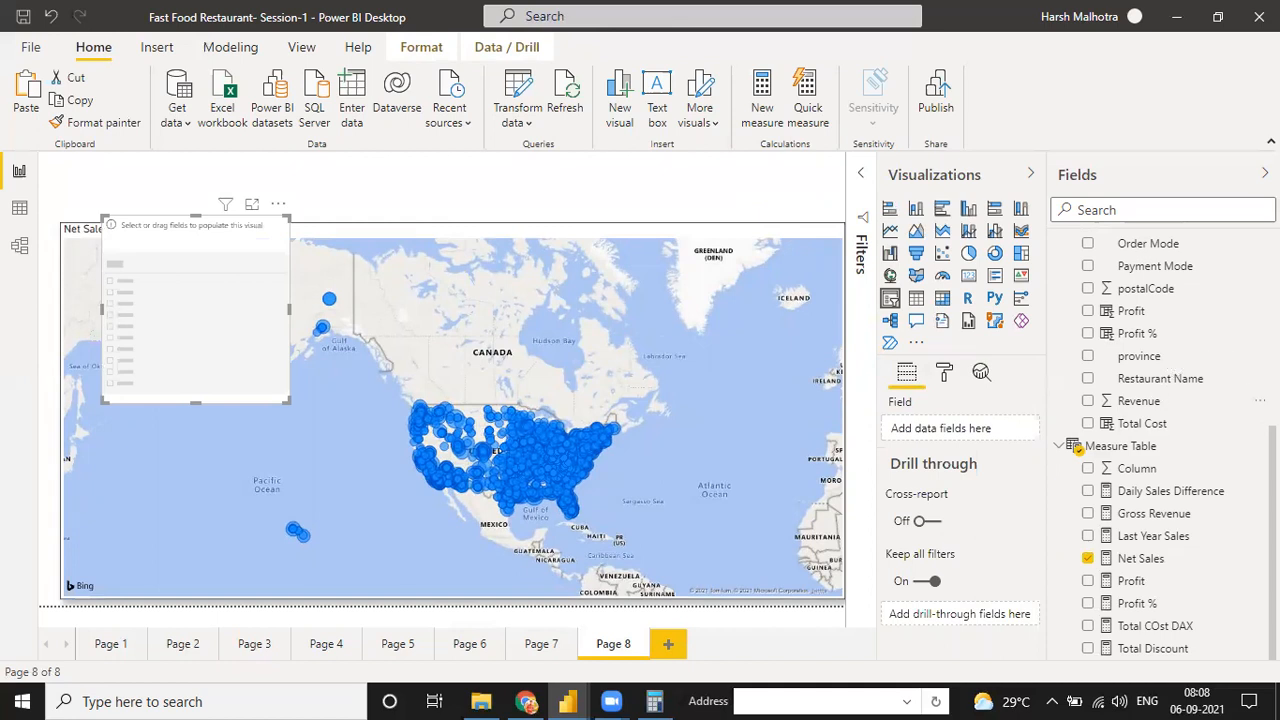
{"action": "scroll", "coordinate": [1077, 449], "scroll_direction": "up", "scroll_amount": 5}
{"action": "left_click", "coordinate": [1088, 317]}
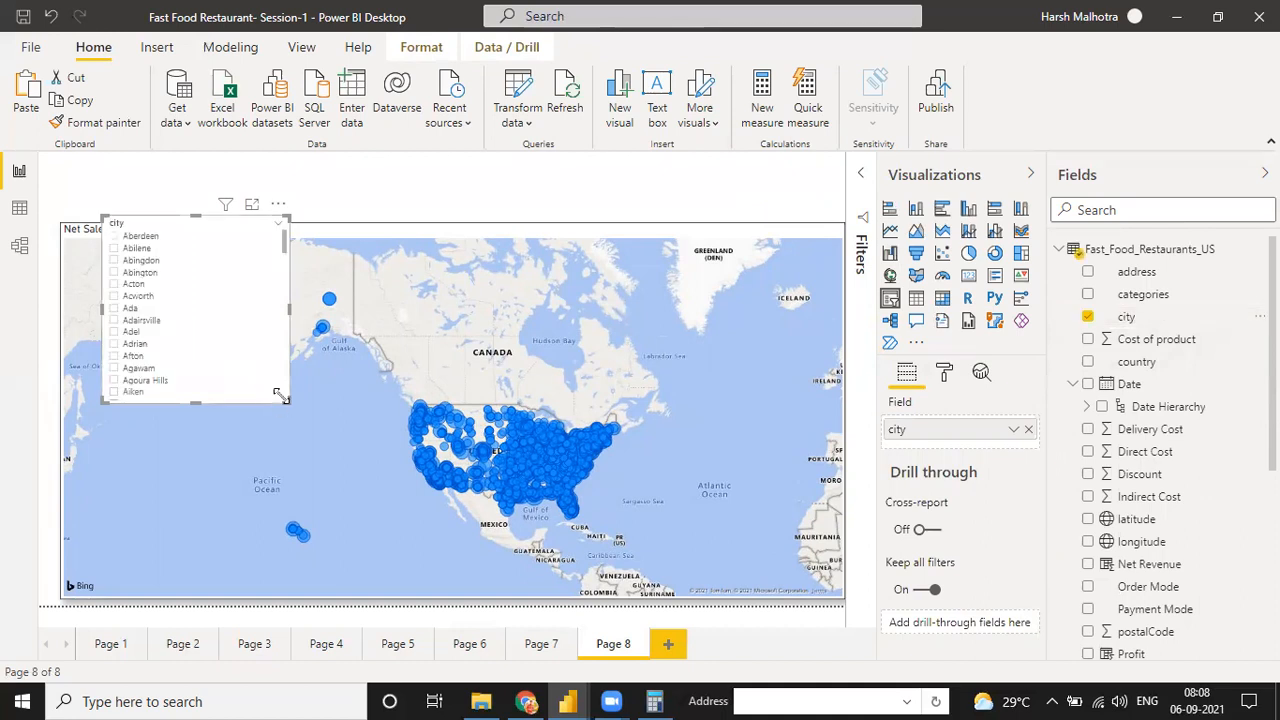
{"action": "left_click_drag", "start_coordinate": [281, 396], "coordinate": [539, 421]}
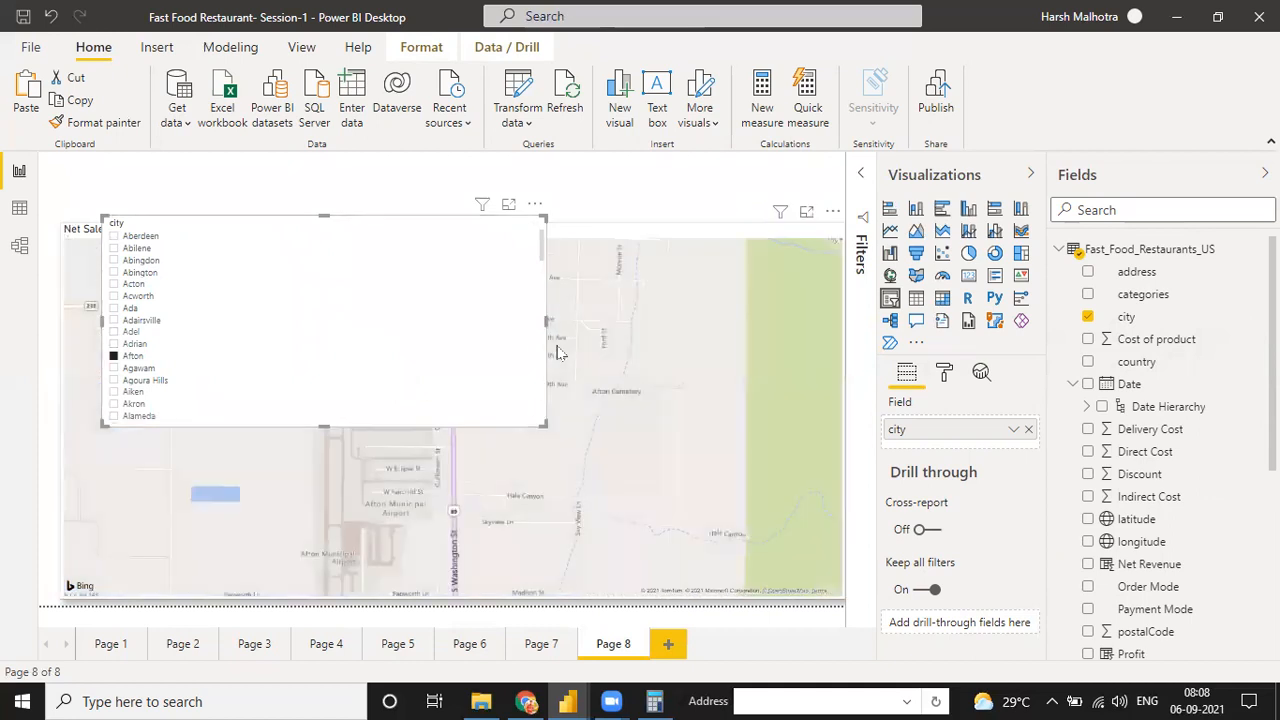
{"action": "left_click", "coordinate": [448, 344]}
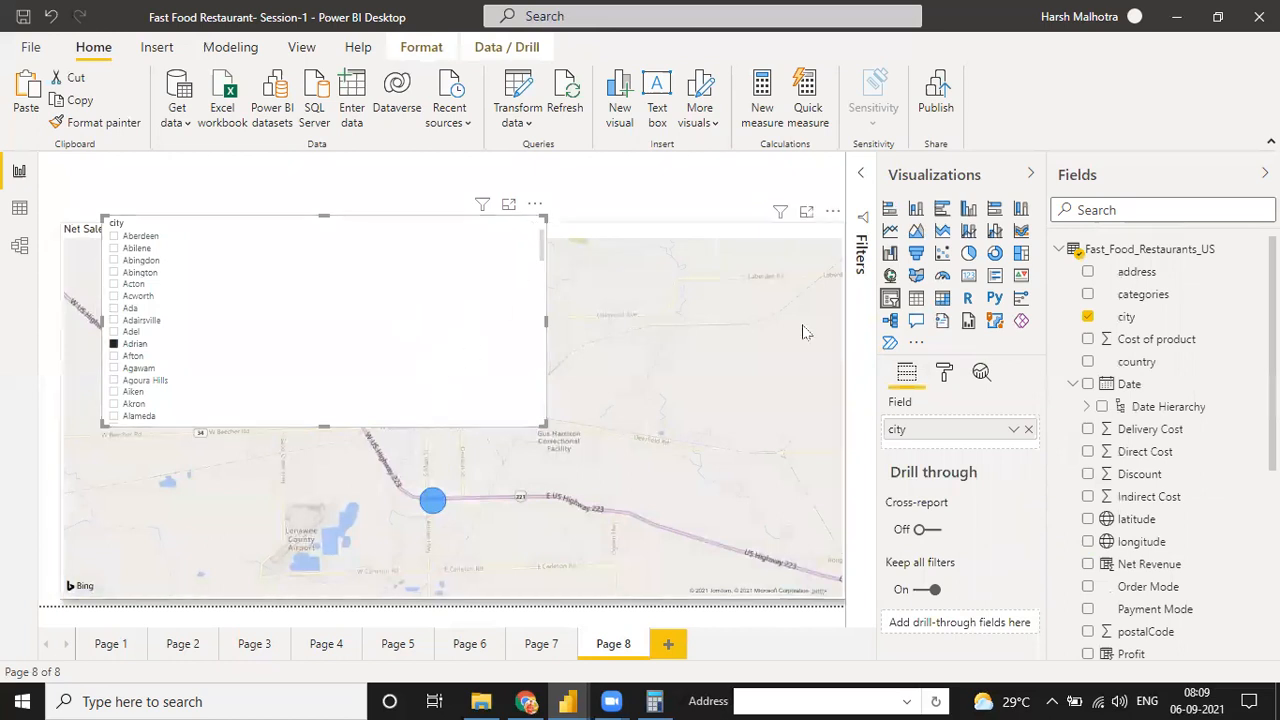
Set the city slicer's orientation to Horizontal and widen it to fit more city tiles per row
{"action": "left_click", "coordinate": [946, 373]}
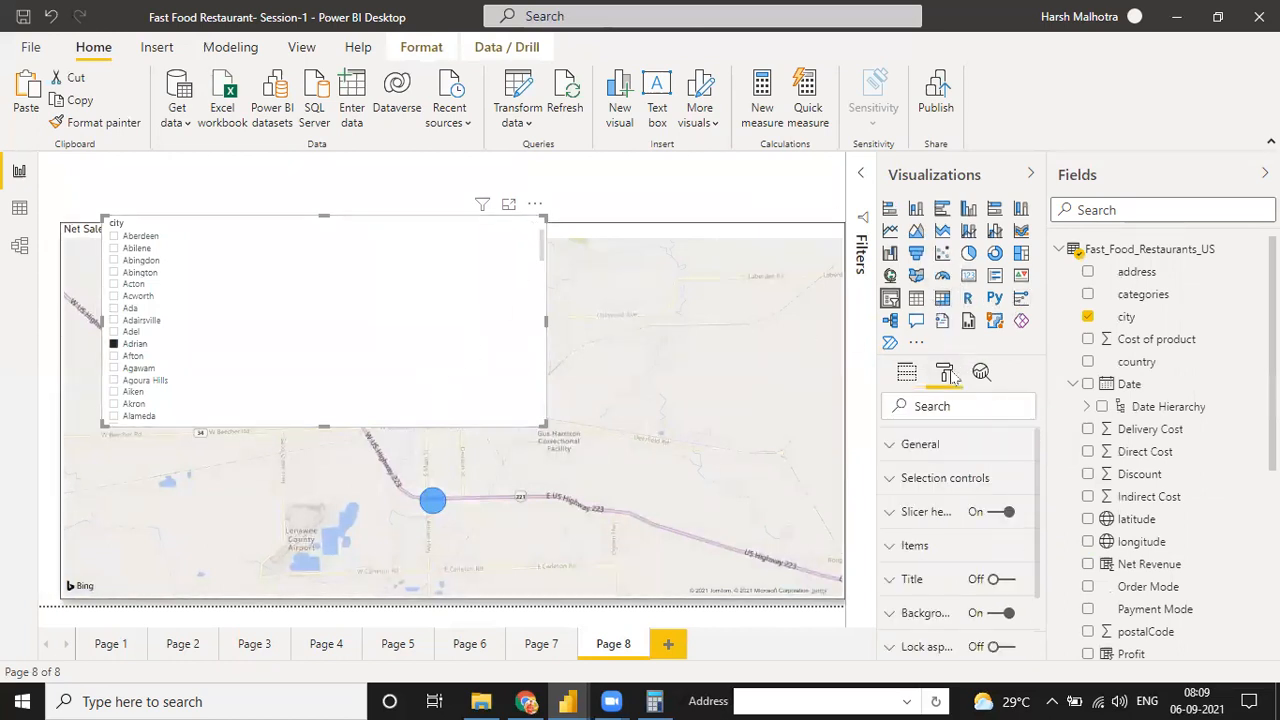
{"action": "left_click", "coordinate": [900, 450]}
{"action": "left_click", "coordinate": [938, 621]}
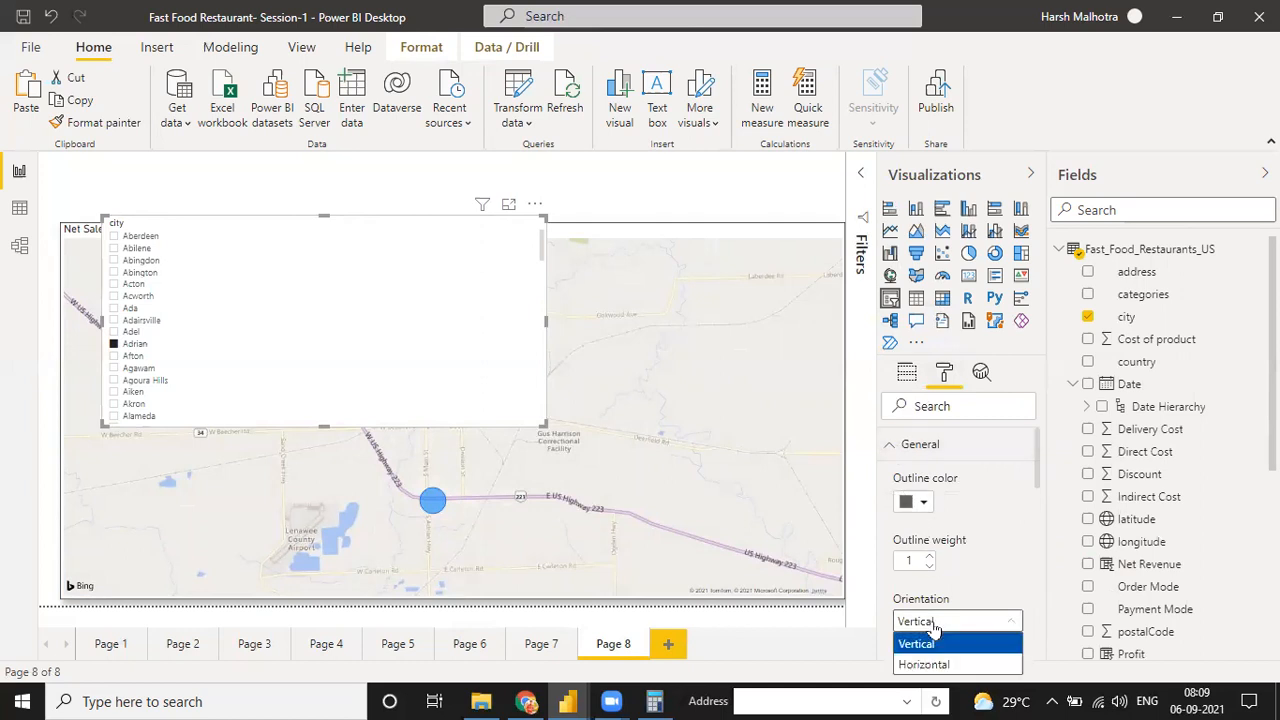
{"action": "left_click", "coordinate": [940, 664]}
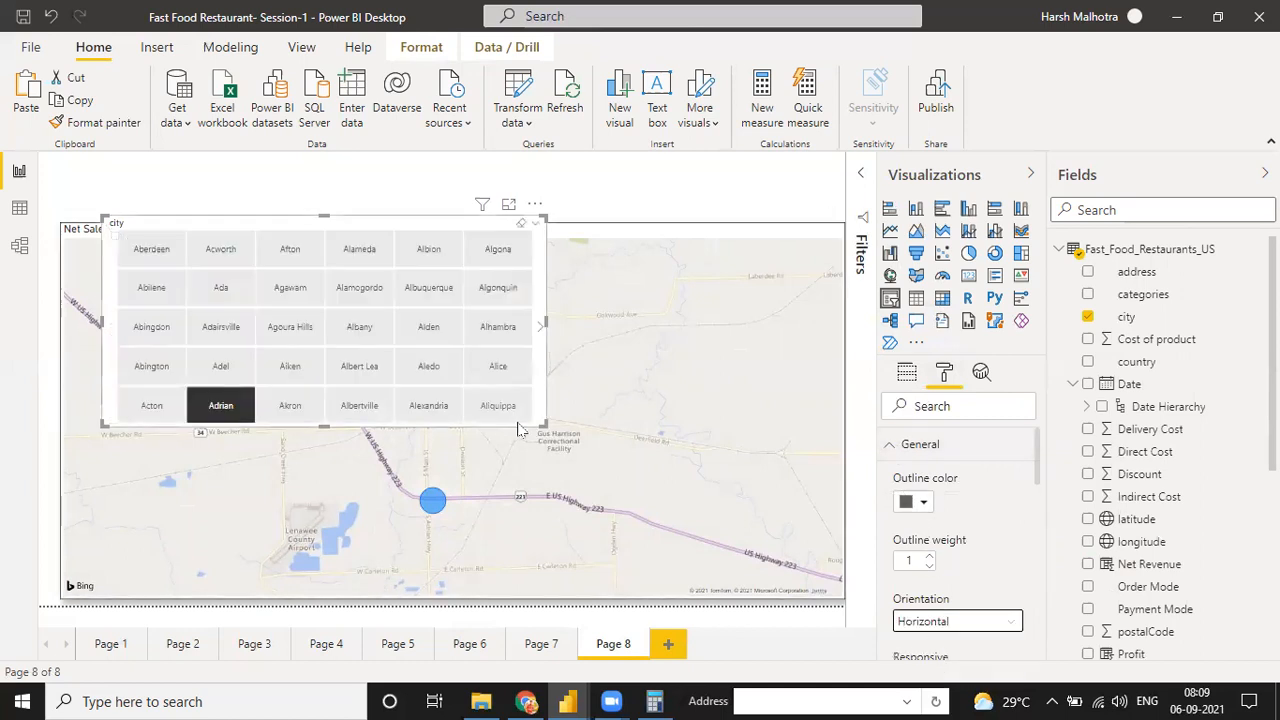
{"action": "left_click_drag", "start_coordinate": [612, 418], "coordinate": [778, 396]}
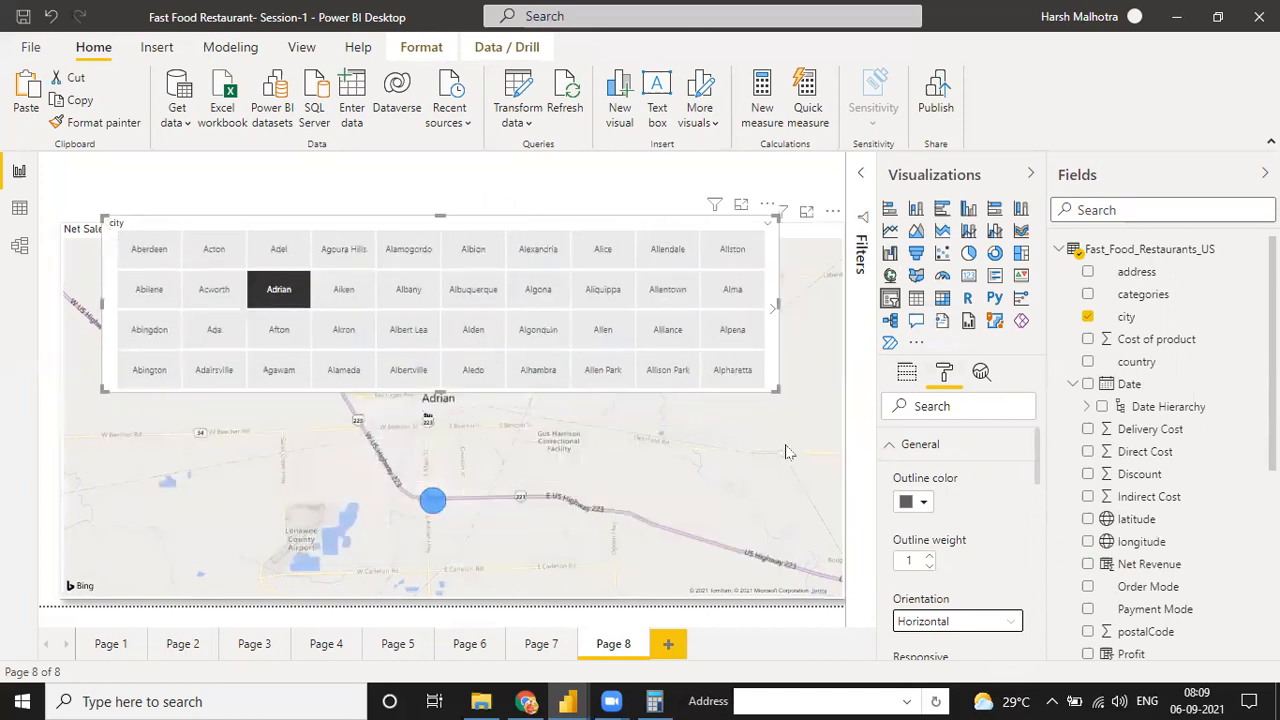
Shorten the map from its upper edge and fit the city slicer above it across the full page width
{"action": "left_click", "coordinate": [489, 299]}
{"action": "left_click_drag", "start_coordinate": [451, 229], "coordinate": [451, 340]}
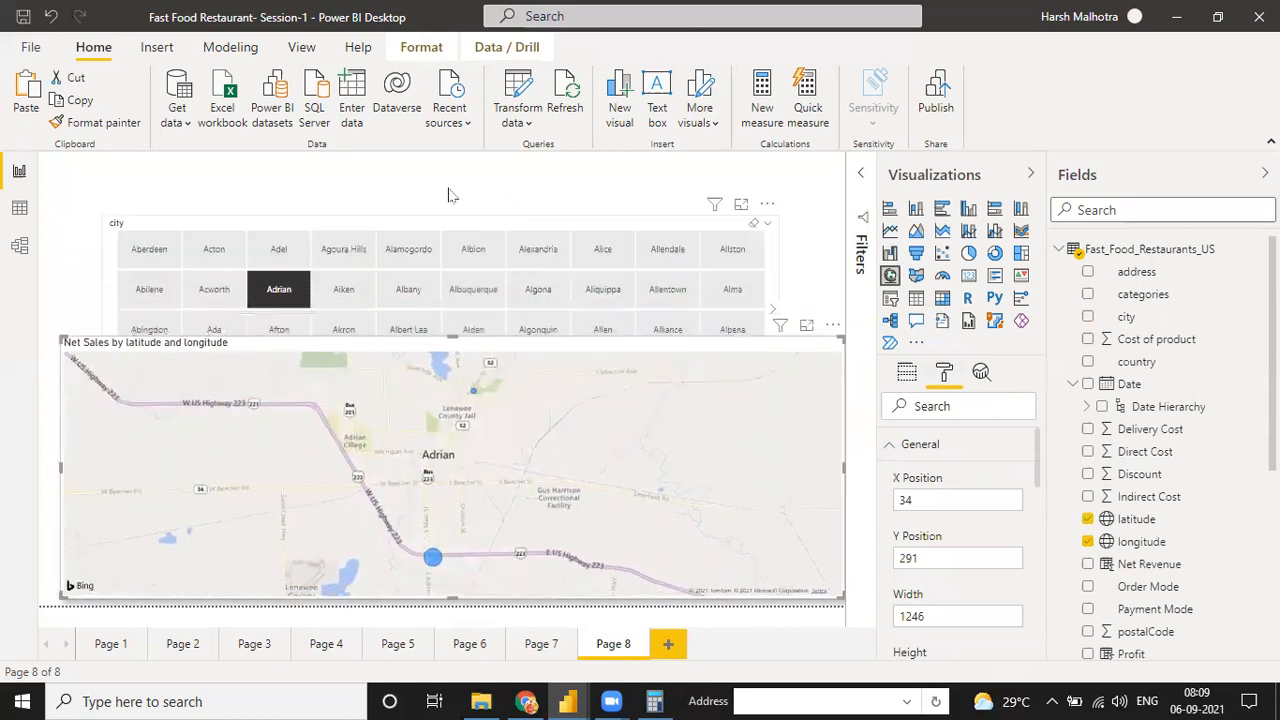
{"action": "left_click_drag", "start_coordinate": [462, 222], "coordinate": [404, 166]}
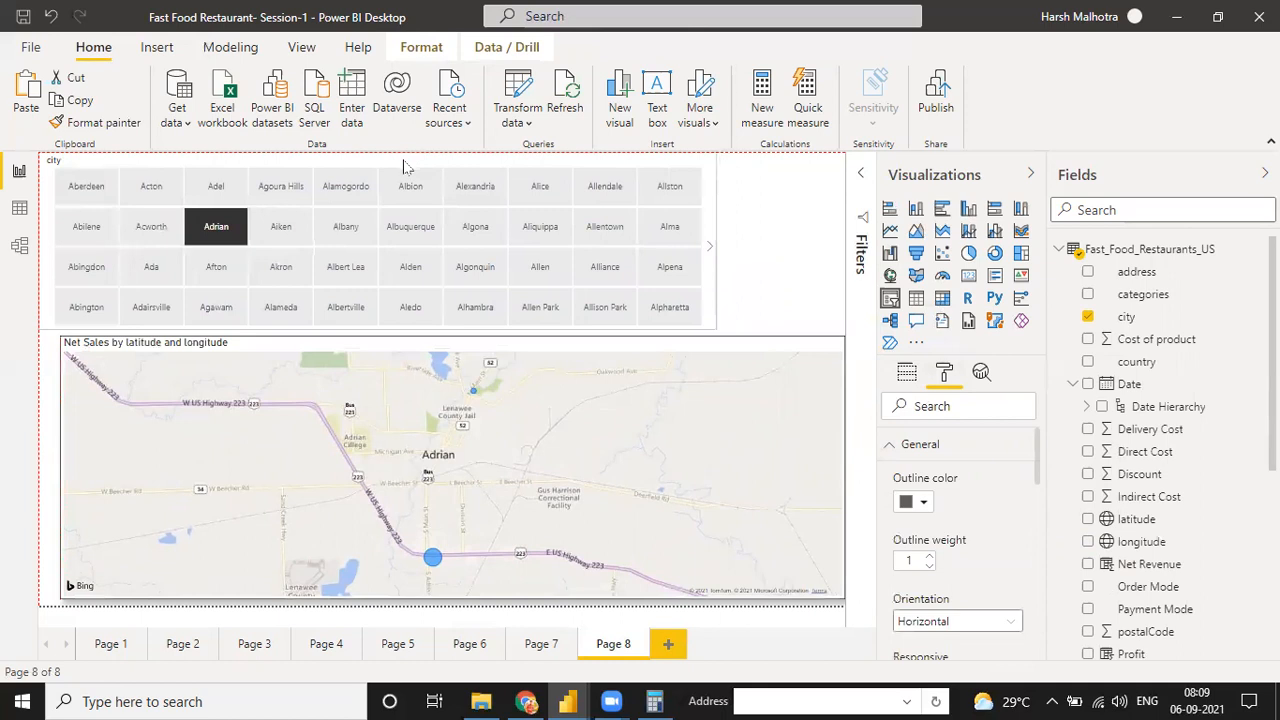
{"action": "left_click_drag", "start_coordinate": [712, 244], "coordinate": [844, 247]}
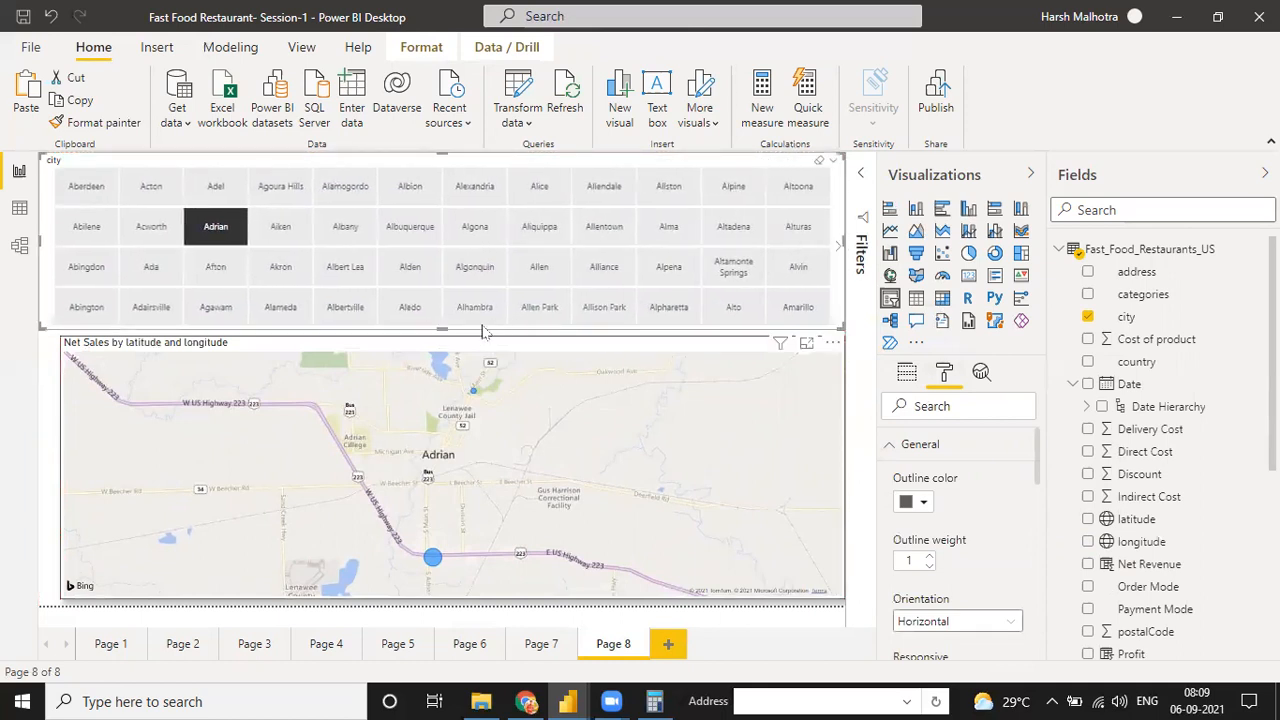
{"action": "left_click_drag", "start_coordinate": [450, 333], "coordinate": [442, 306]}
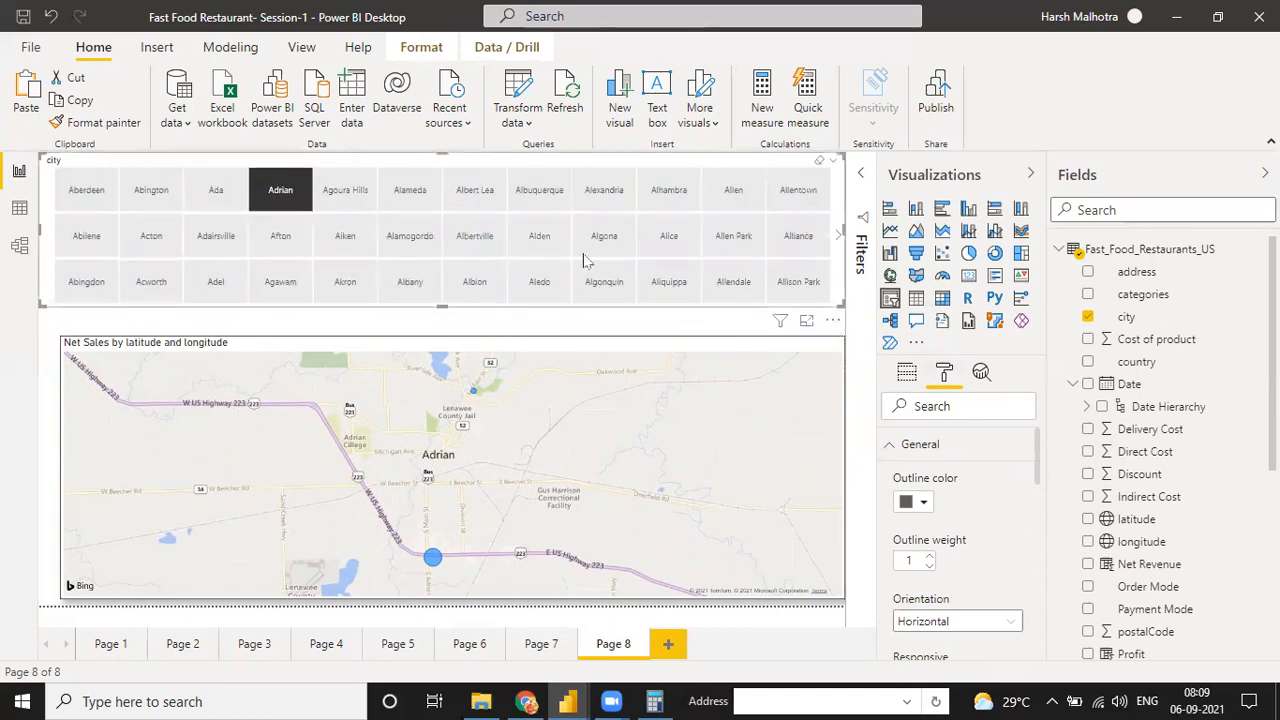
Limit the city slicer to the top 25 cities by Net Sales with a Top N filter
{"action": "left_click", "coordinate": [859, 178]}
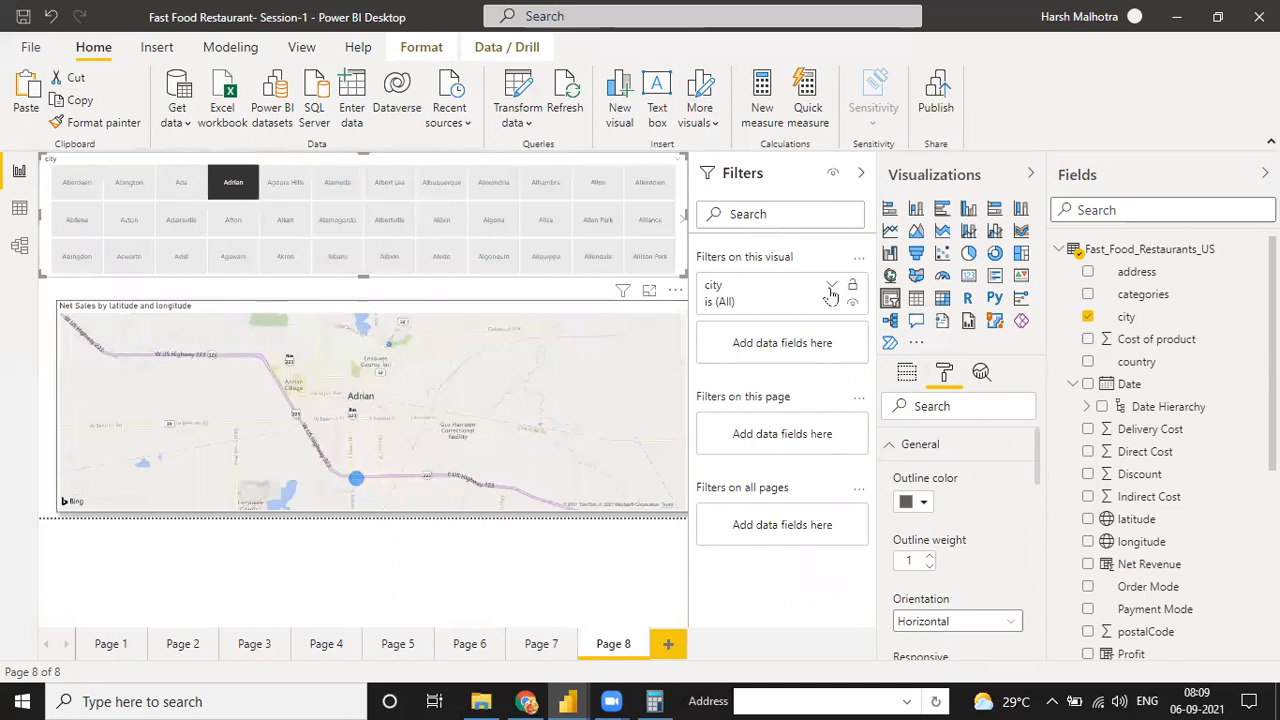
{"action": "left_click", "coordinate": [831, 287]}
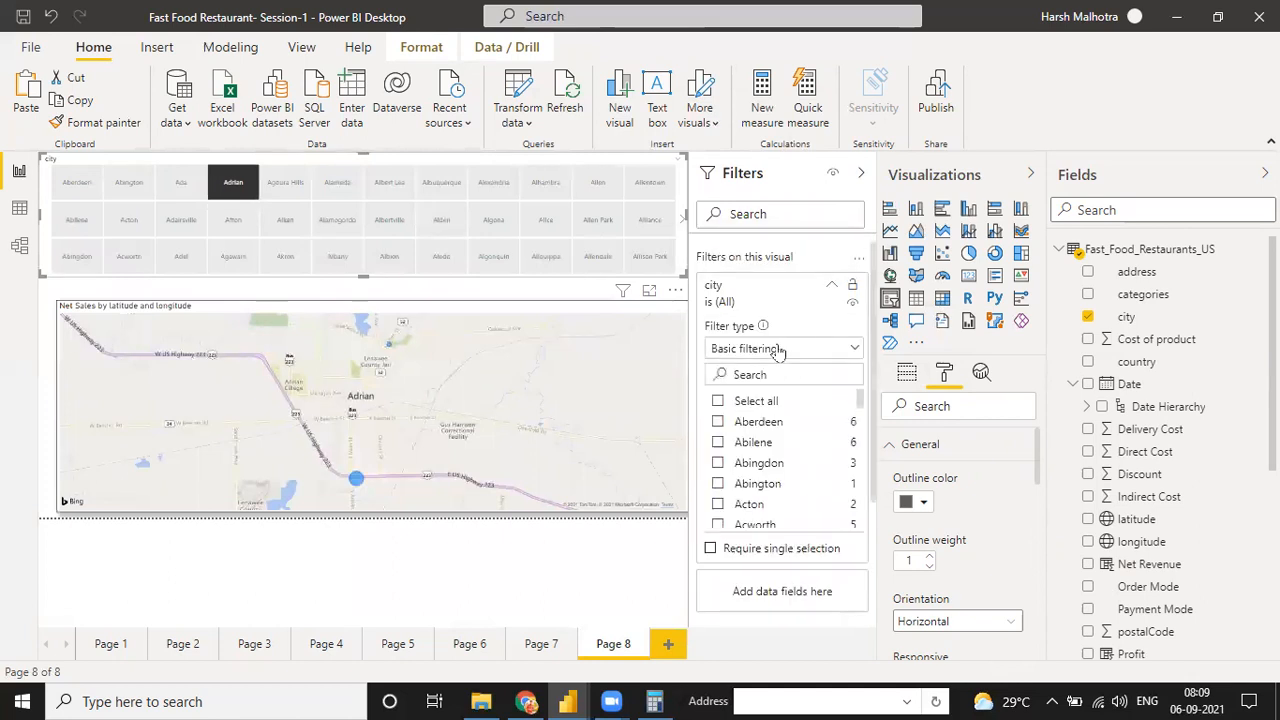
{"action": "left_click", "coordinate": [778, 349]}
{"action": "left_click", "coordinate": [758, 420]}
{"action": "left_click", "coordinate": [799, 397]}
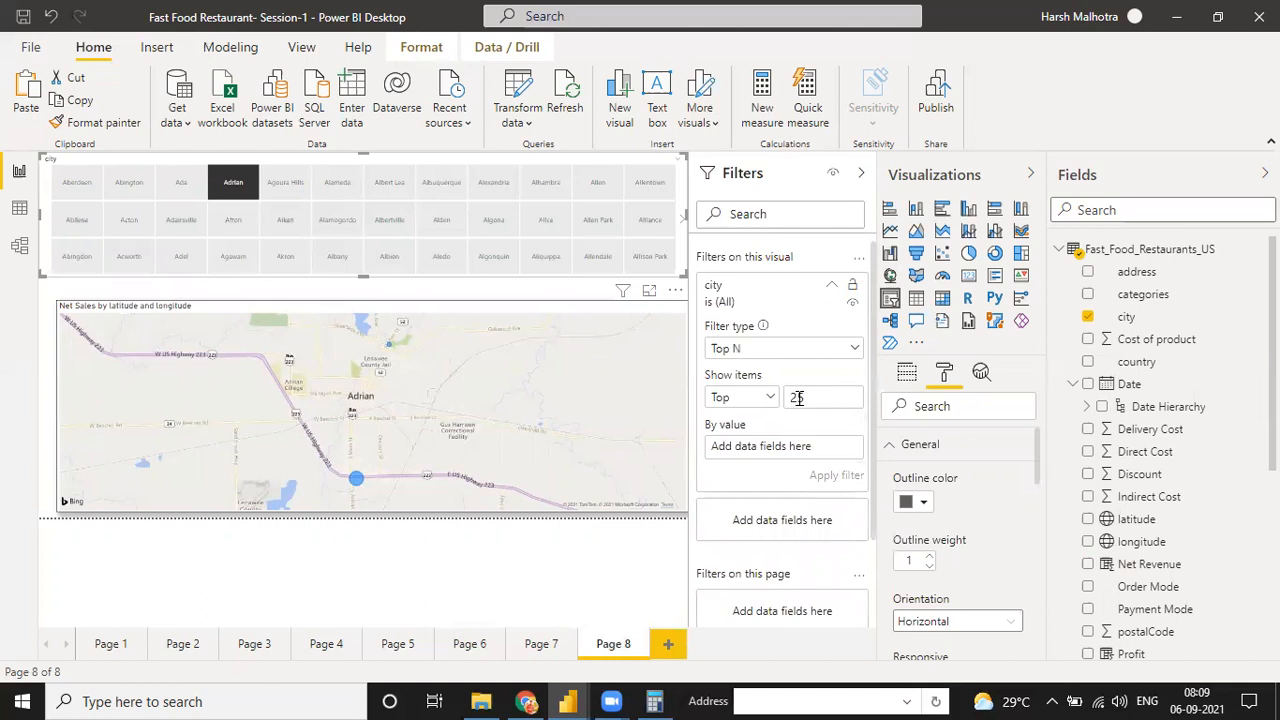
{"action": "type", "text": "25"}
{"action": "scroll", "coordinate": [1114, 450], "scroll_direction": "down", "scroll_amount": 3}
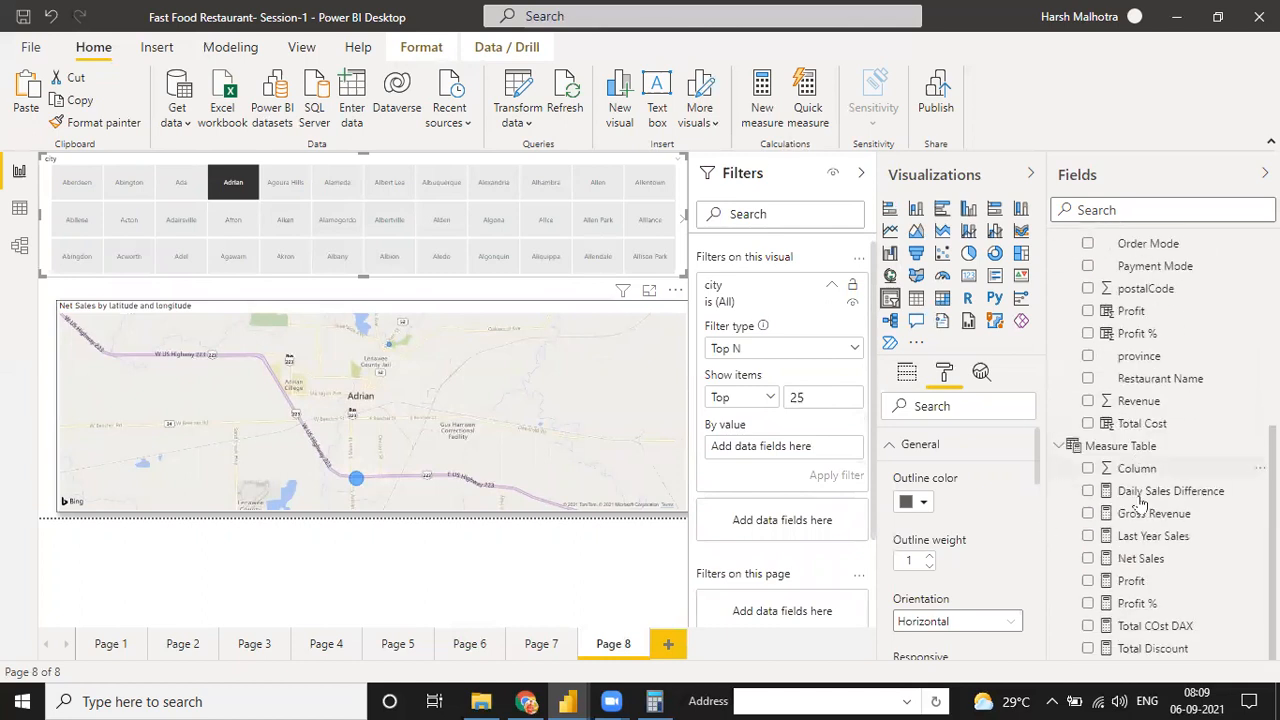
{"action": "left_click_drag", "start_coordinate": [1150, 562], "coordinate": [810, 450]}
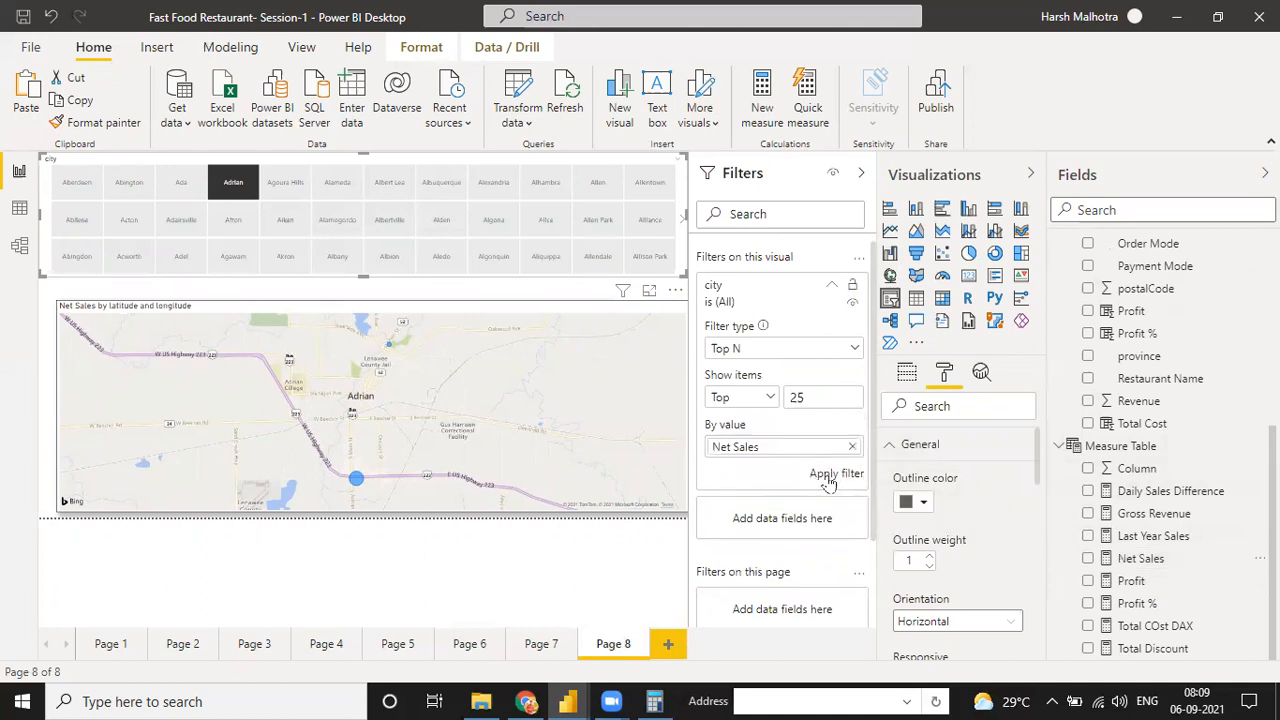
{"action": "left_click", "coordinate": [828, 478]}
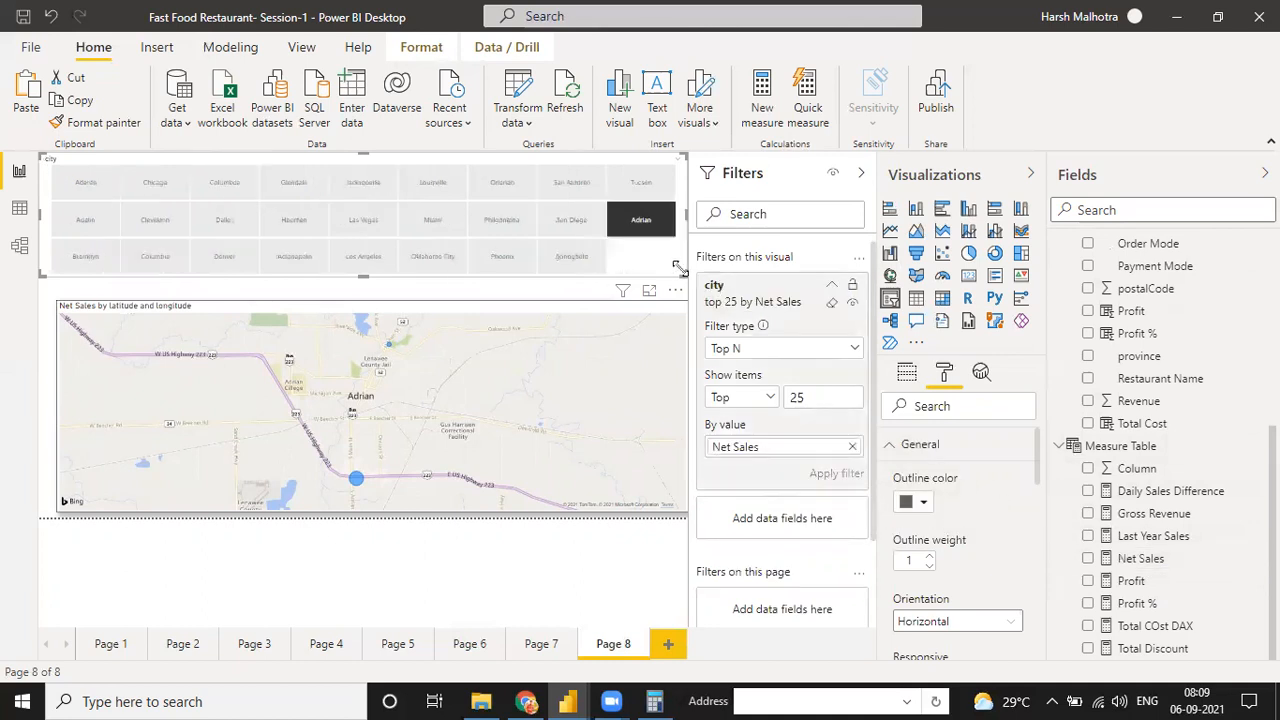
{"action": "left_click", "coordinate": [861, 173]}
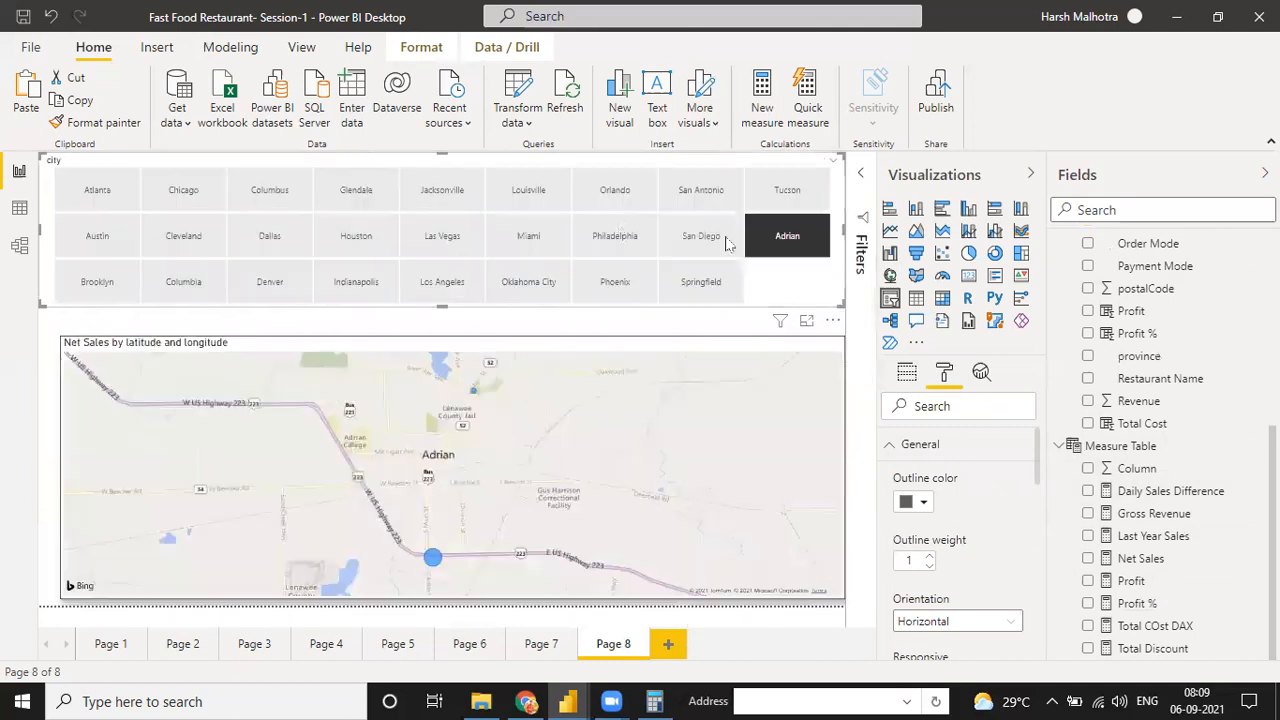
Clear the Adrian selection, filter the map to Chicago and inspect the Net Sales of several restaurant points
{"action": "left_click", "coordinate": [777, 254]}
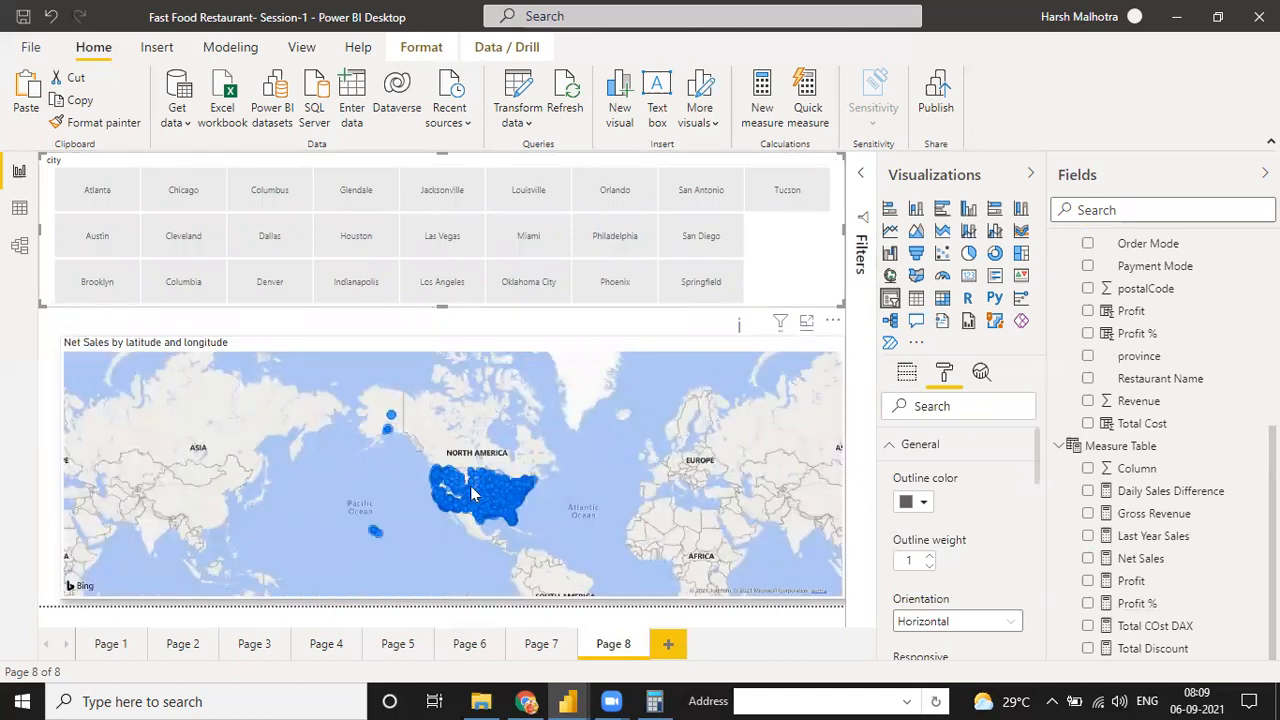
{"action": "left_click", "coordinate": [213, 207]}
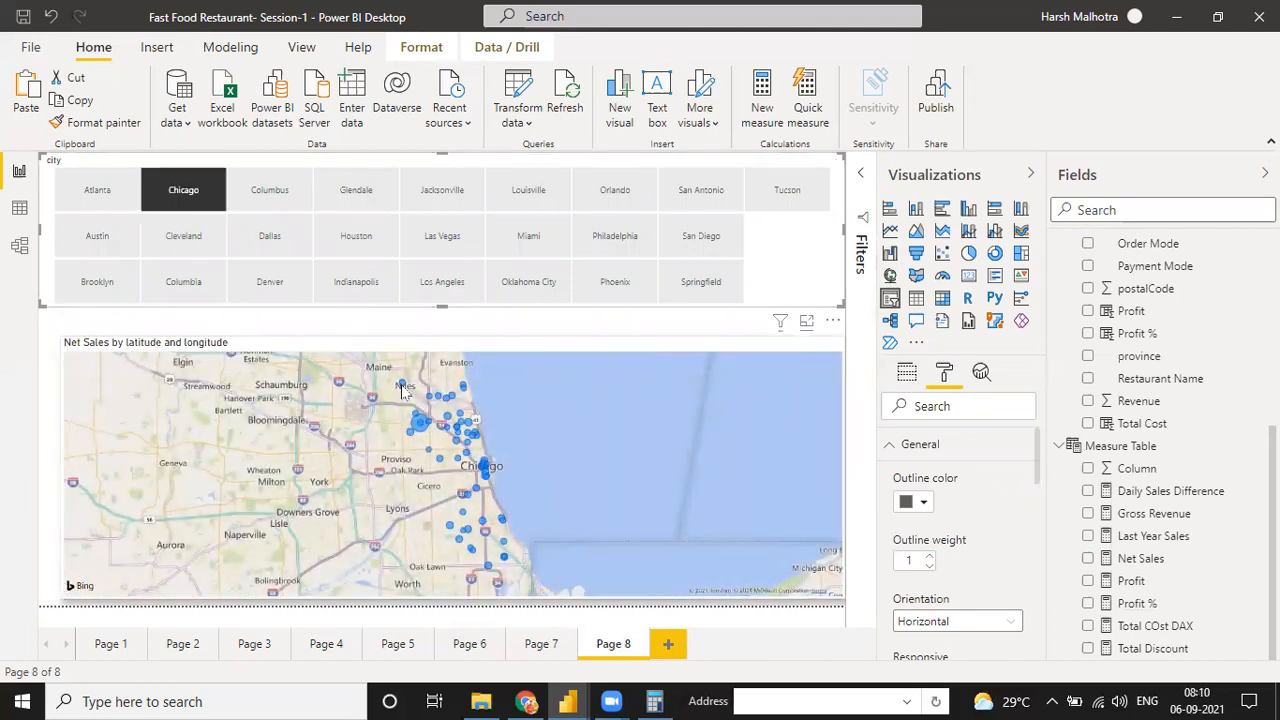
{"action": "mouse_move", "coordinate": [402, 388]}
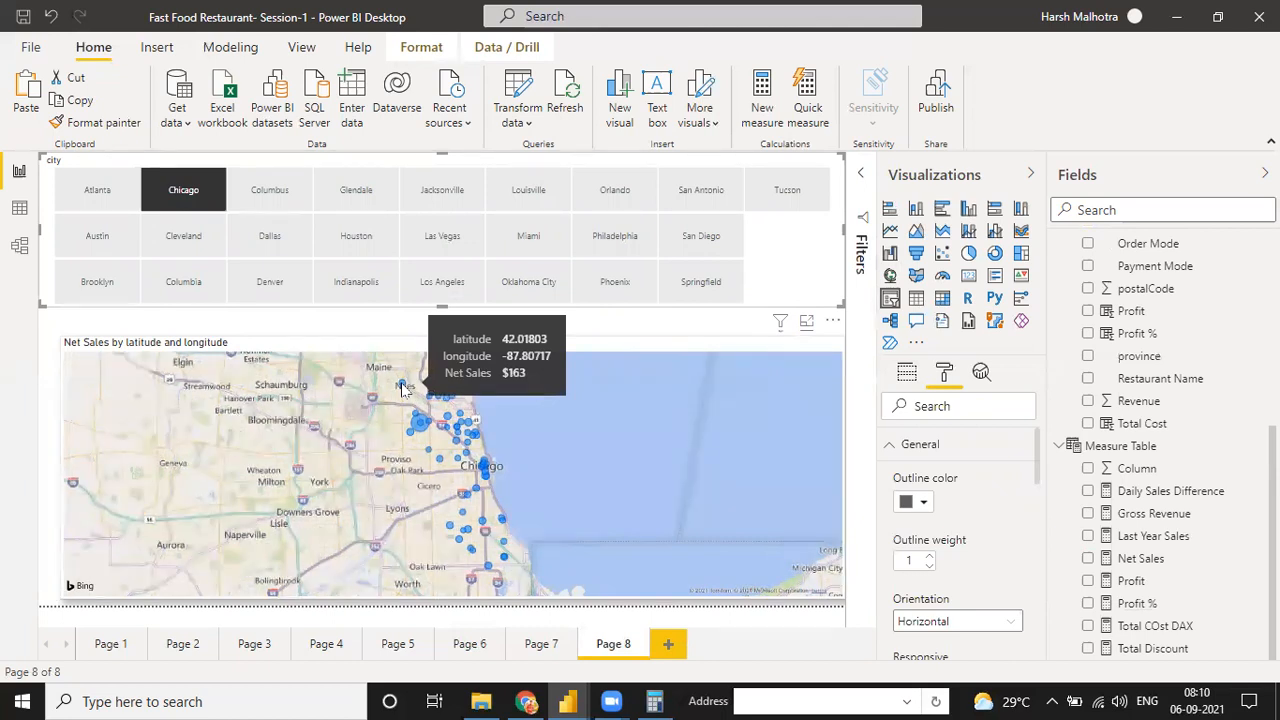
{"action": "mouse_move", "coordinate": [425, 430]}
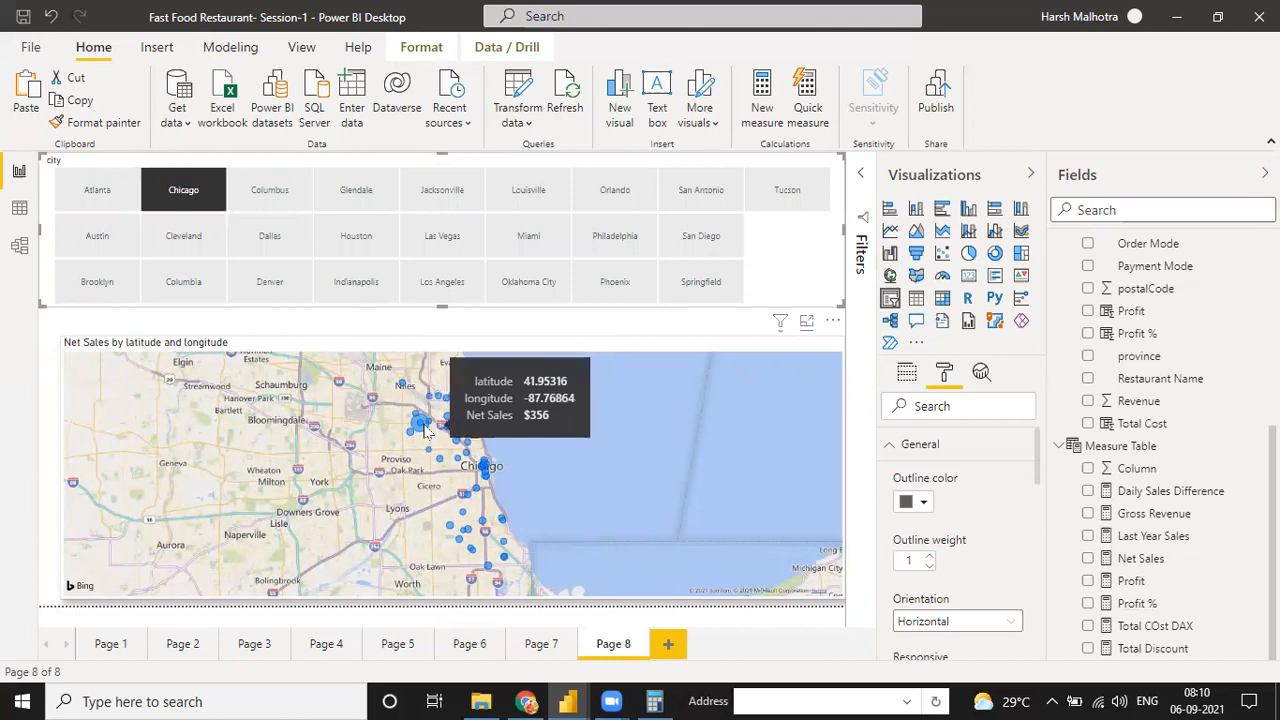
{"action": "mouse_move", "coordinate": [445, 465]}
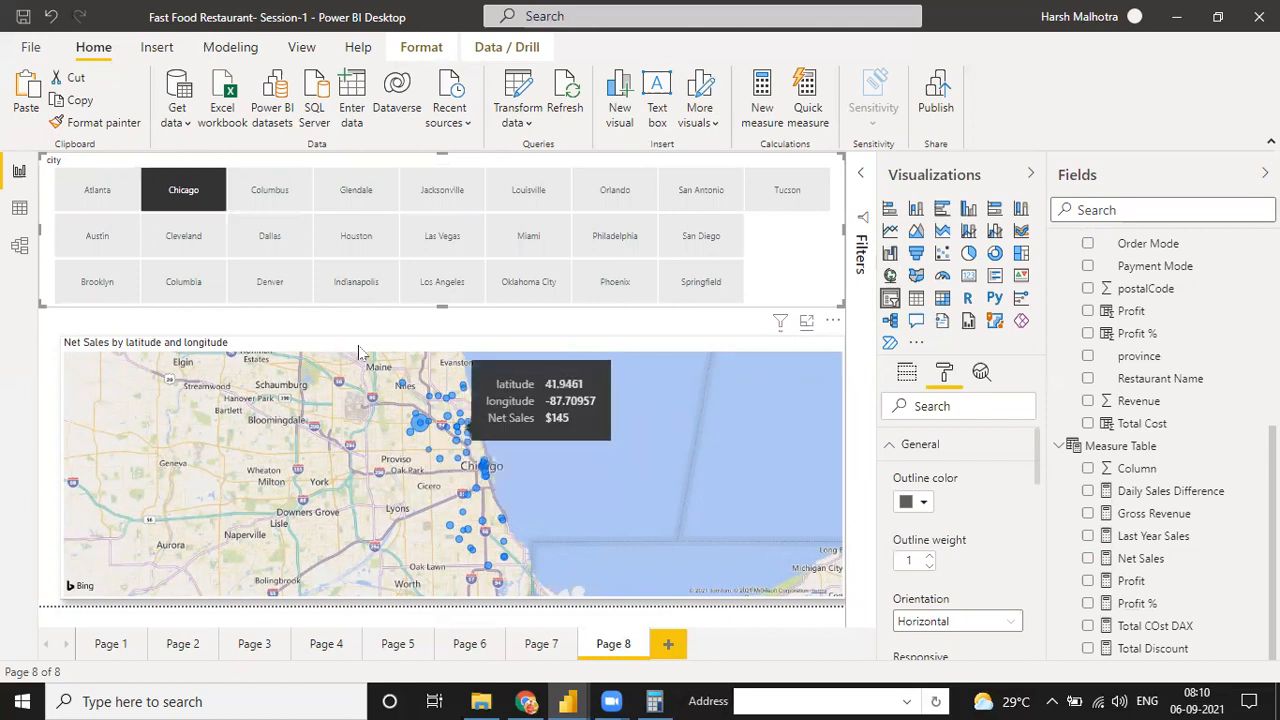
Filter the map to Dallas and inspect the Net Sales of points in both clusters
{"action": "left_click", "coordinate": [266, 198]}
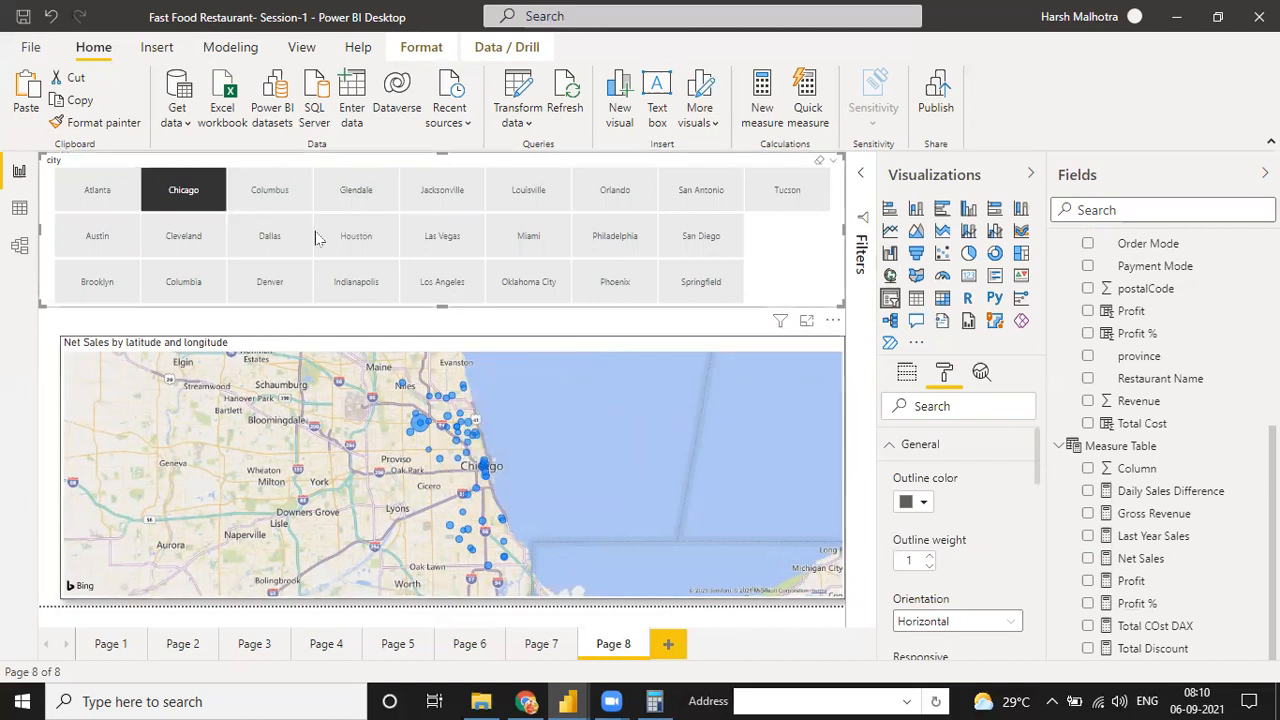
{"action": "left_click", "coordinate": [270, 238]}
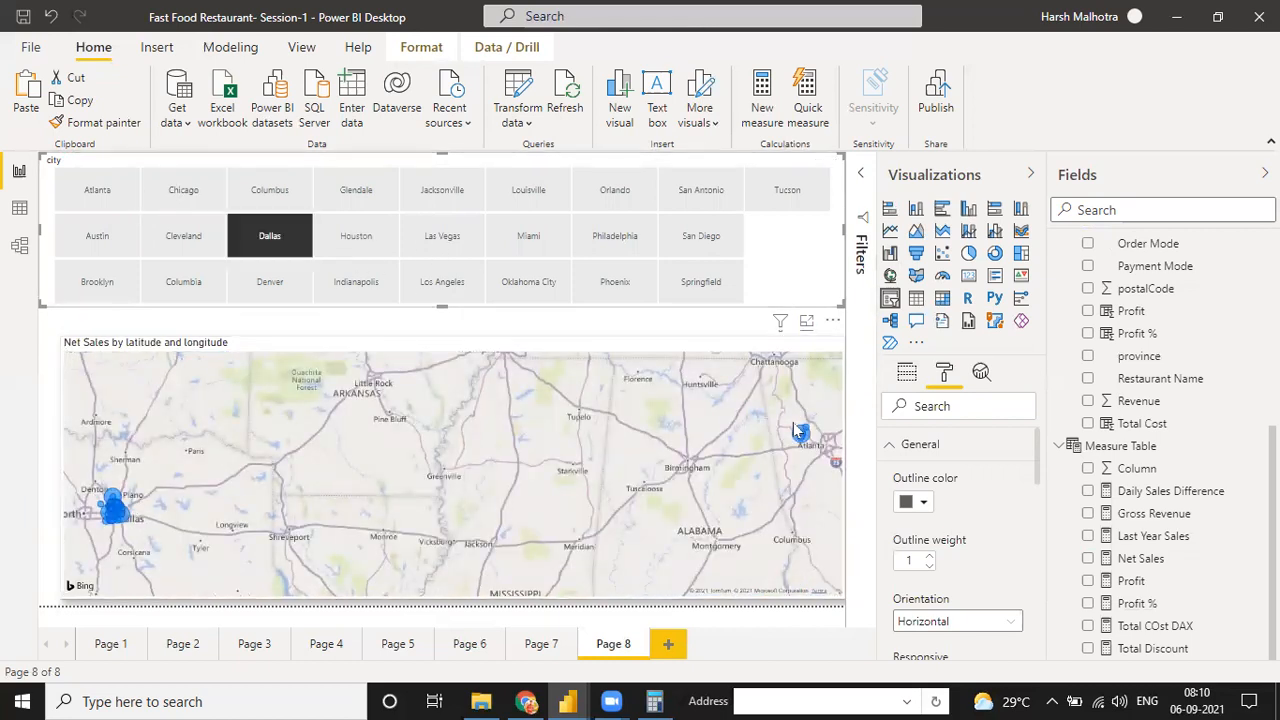
{"action": "mouse_move", "coordinate": [803, 436]}
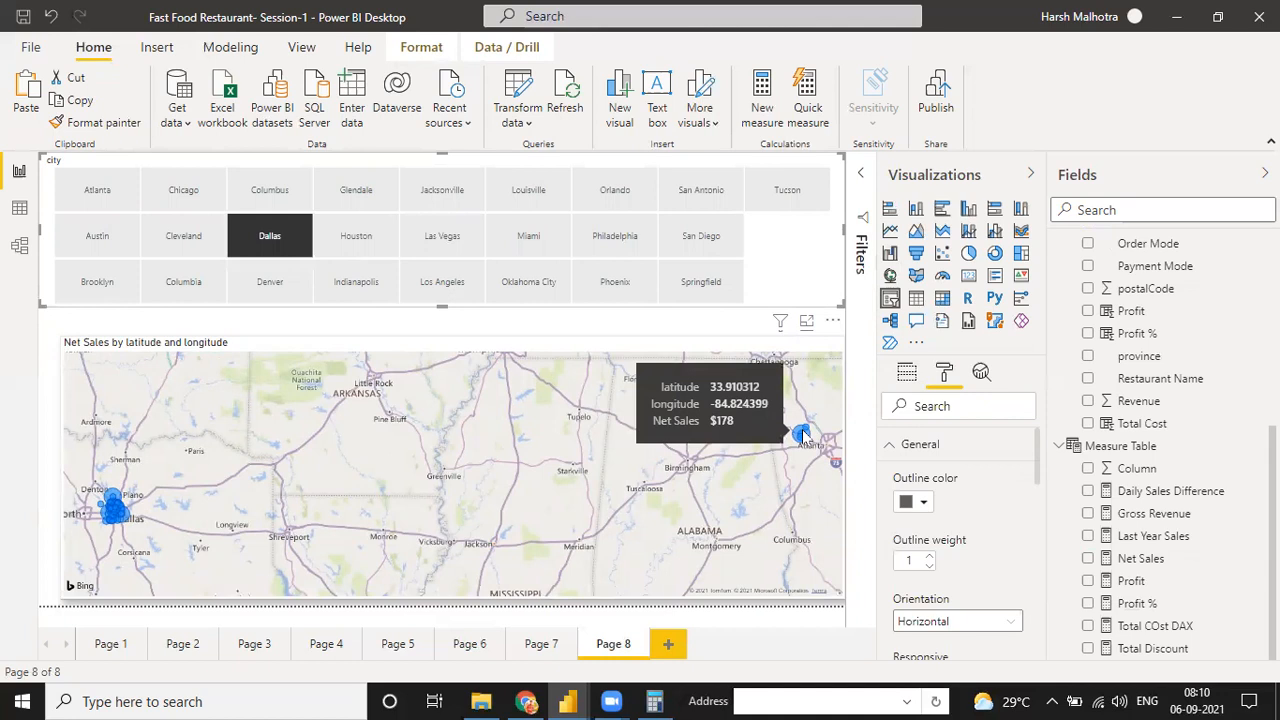
{"action": "mouse_move", "coordinate": [118, 511]}
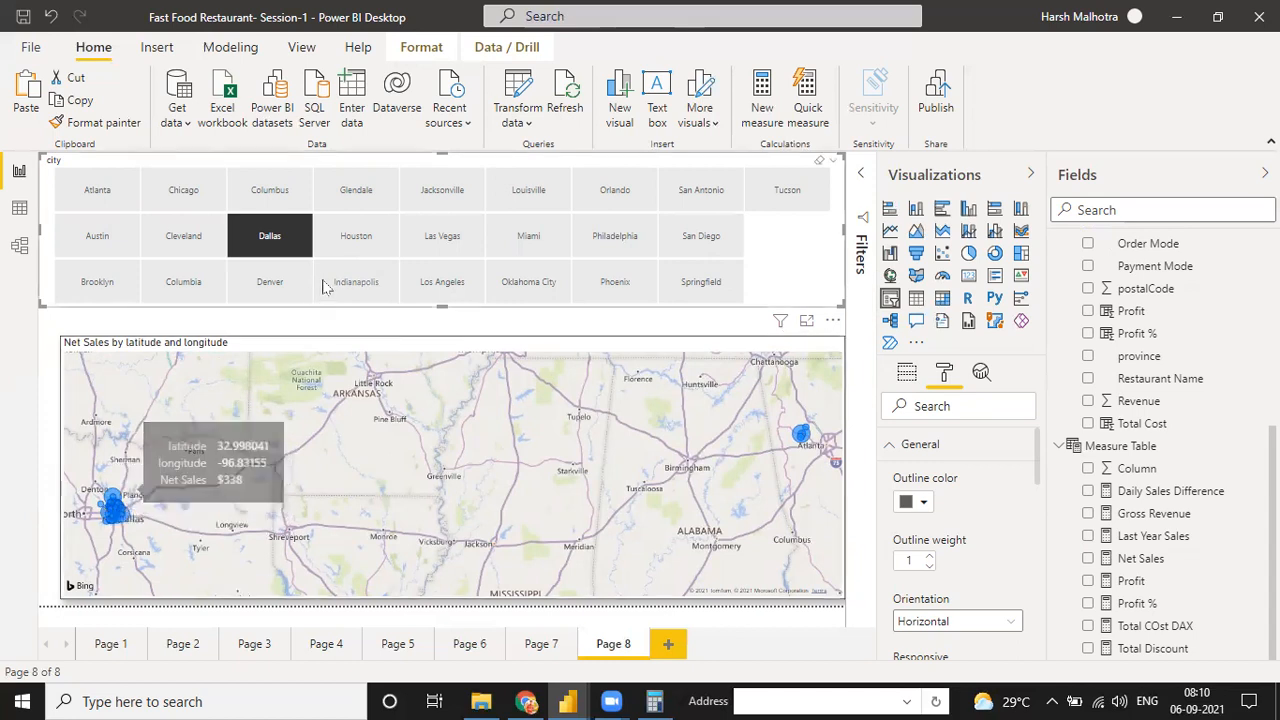
Check the map for Houston, Philadelphia, San Diego, Los Angeles and Oklahoma City in turn using the city slicer
{"action": "left_click", "coordinate": [355, 238]}
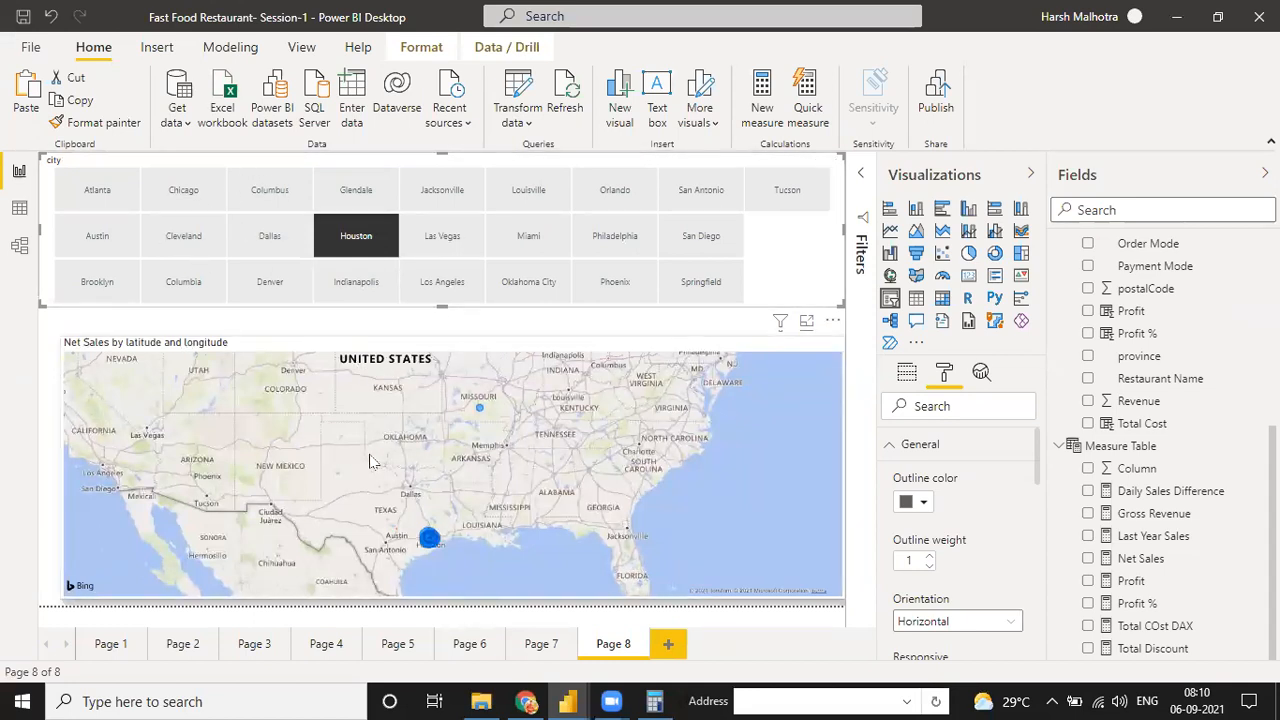
{"action": "left_click", "coordinate": [621, 243]}
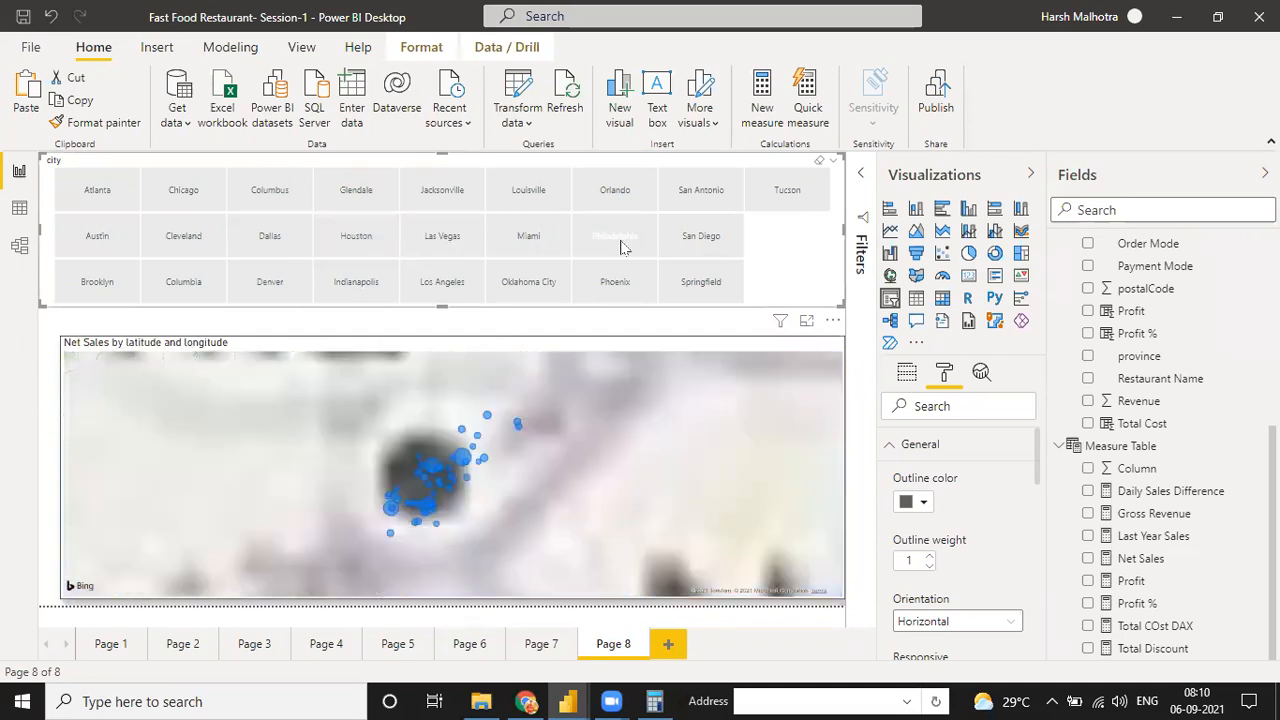
{"action": "left_click", "coordinate": [703, 251]}
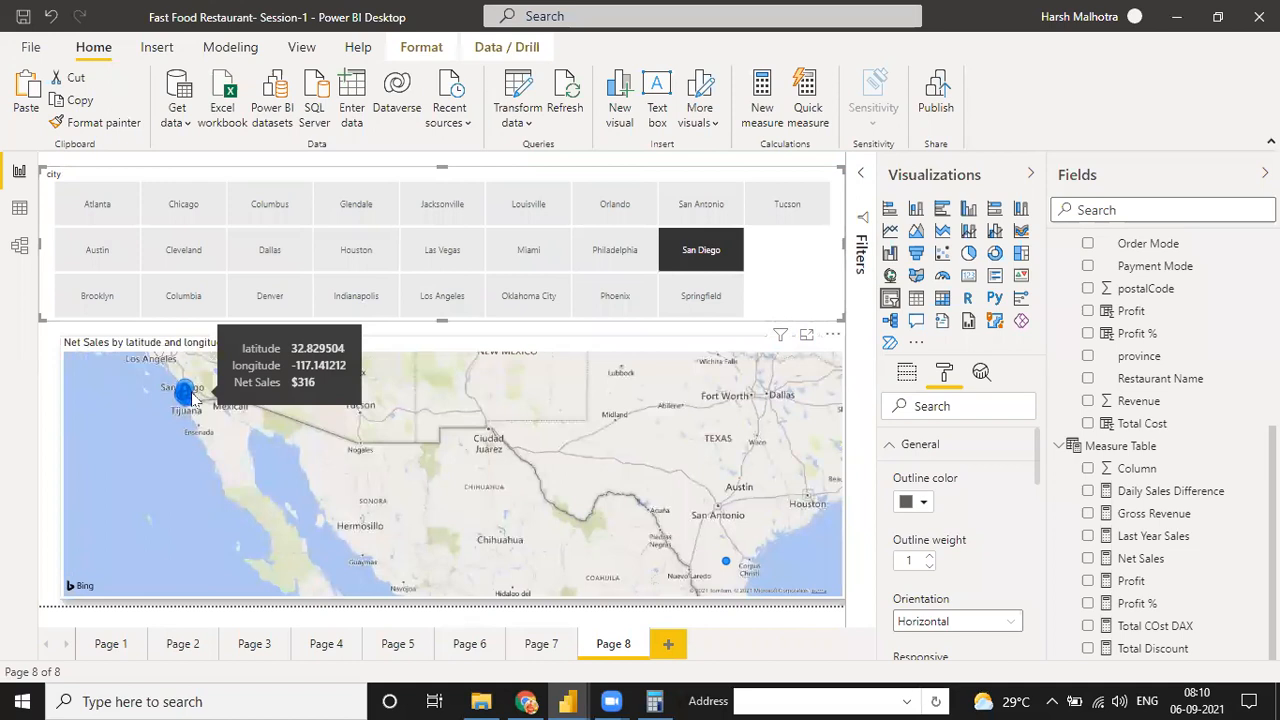
{"action": "left_click", "coordinate": [445, 296]}
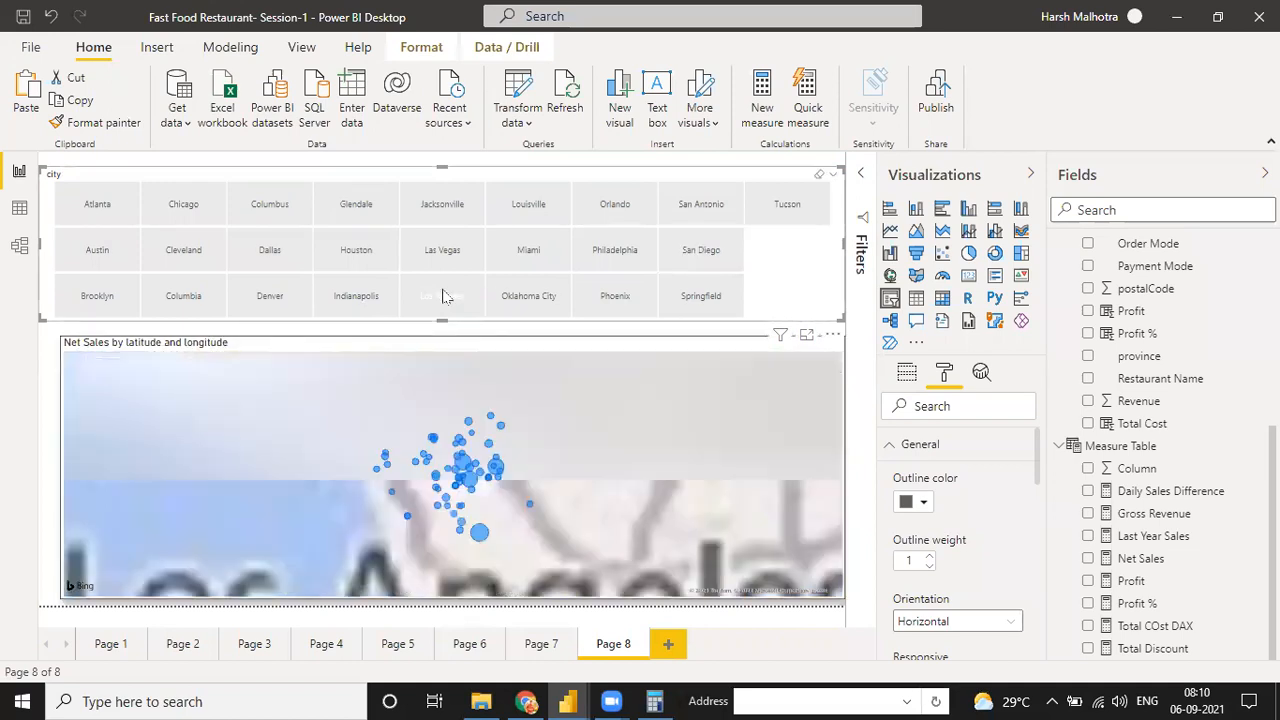
{"action": "left_click", "coordinate": [522, 298]}
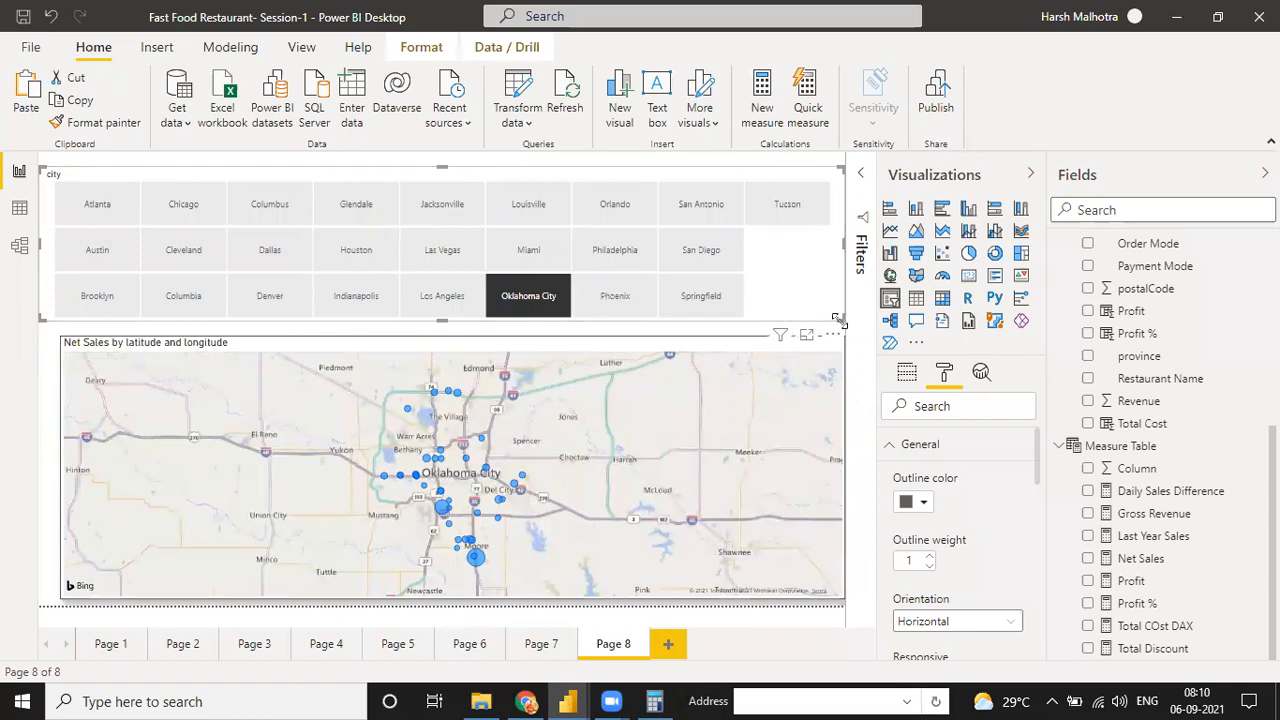
Reduce the city slicer's size slightly to leave a gap above the map, and open Page 6
{"action": "left_click_drag", "start_coordinate": [838, 318], "coordinate": [834, 301]}
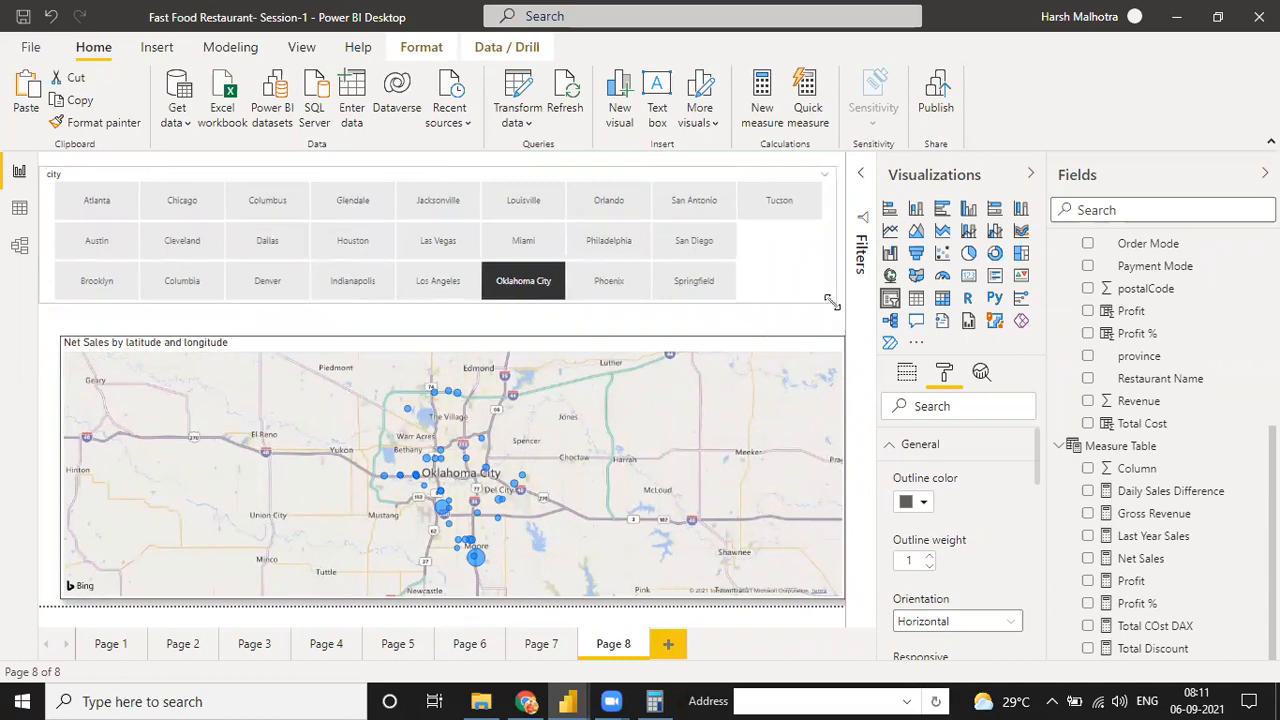
{"action": "left_click", "coordinate": [467, 644]}
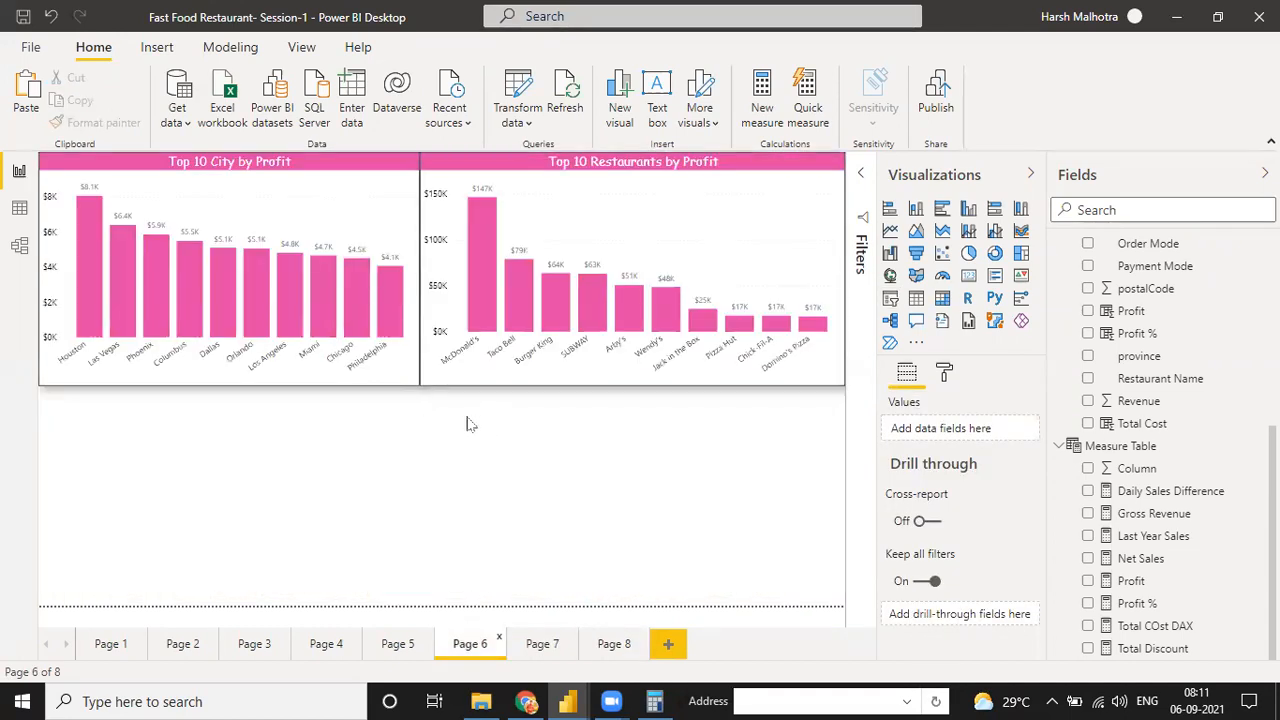
On Page 5, examine the data color options for the Self Delivery slice of the Profit % by Order Mode pie chart
{"action": "left_click", "coordinate": [19, 208]}
{"action": "left_click", "coordinate": [20, 171]}
{"action": "left_click", "coordinate": [400, 645]}
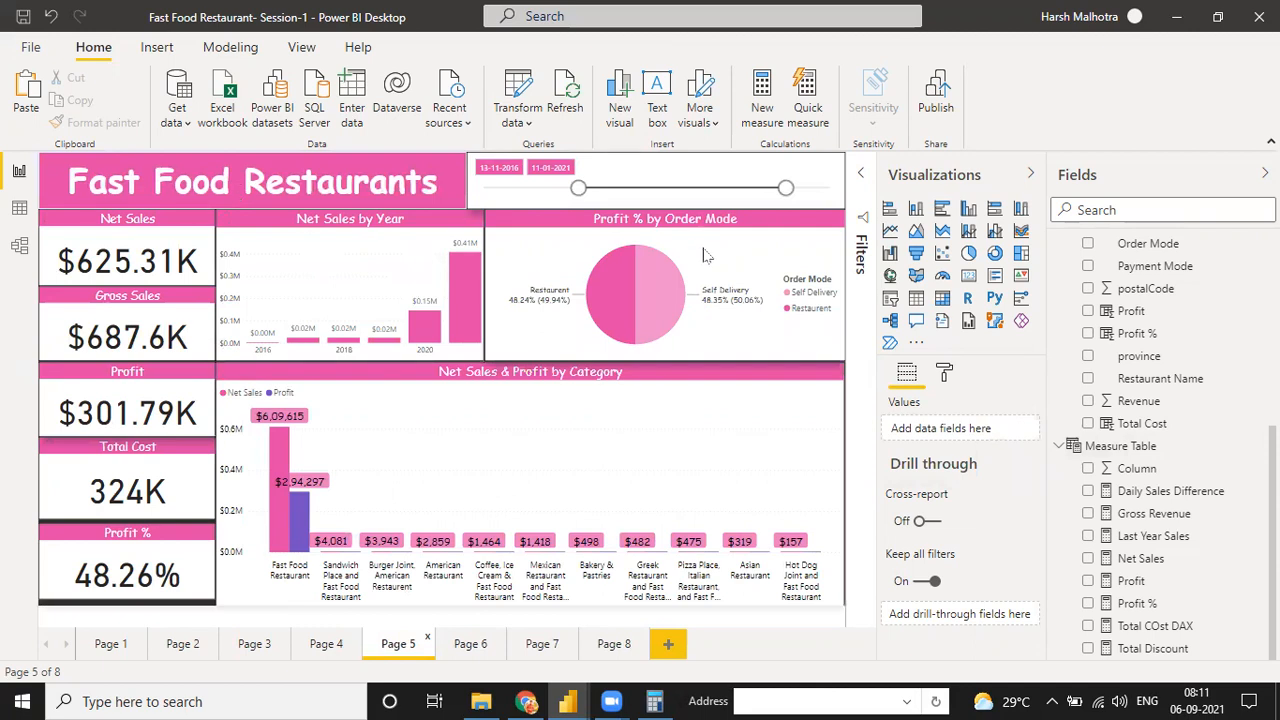
{"action": "left_click", "coordinate": [789, 309]}
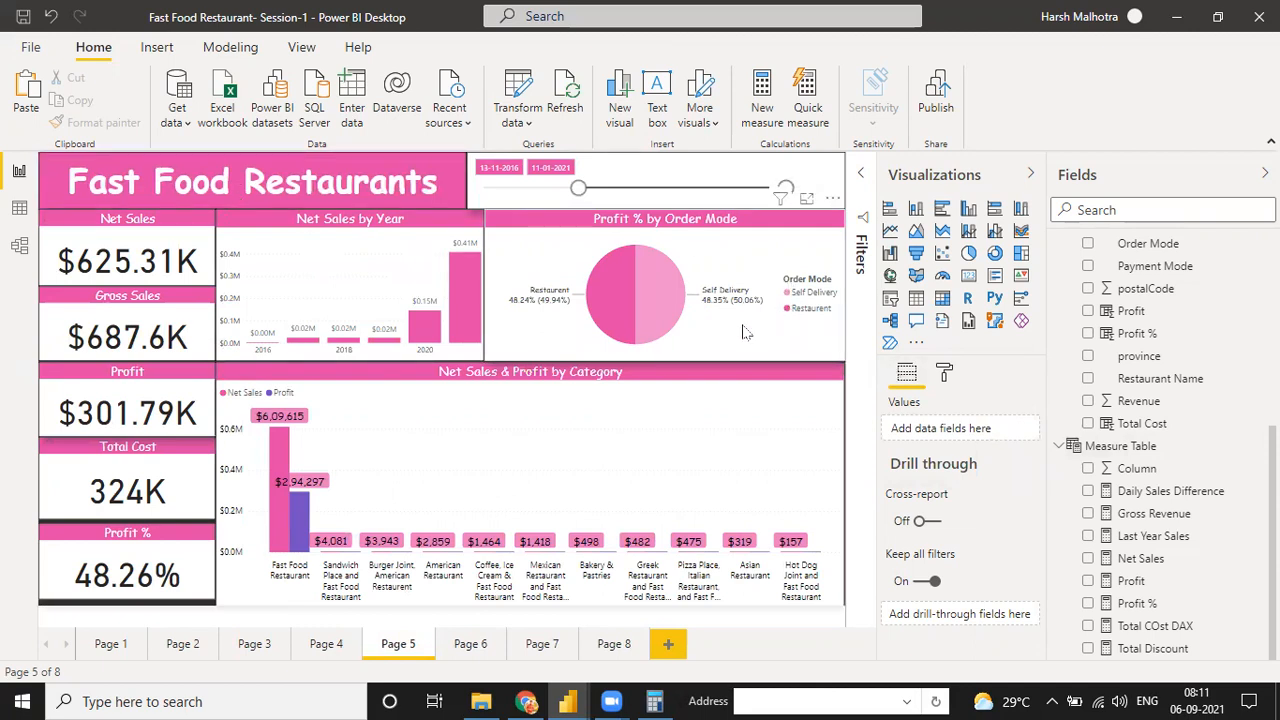
{"action": "left_click", "coordinate": [944, 373]}
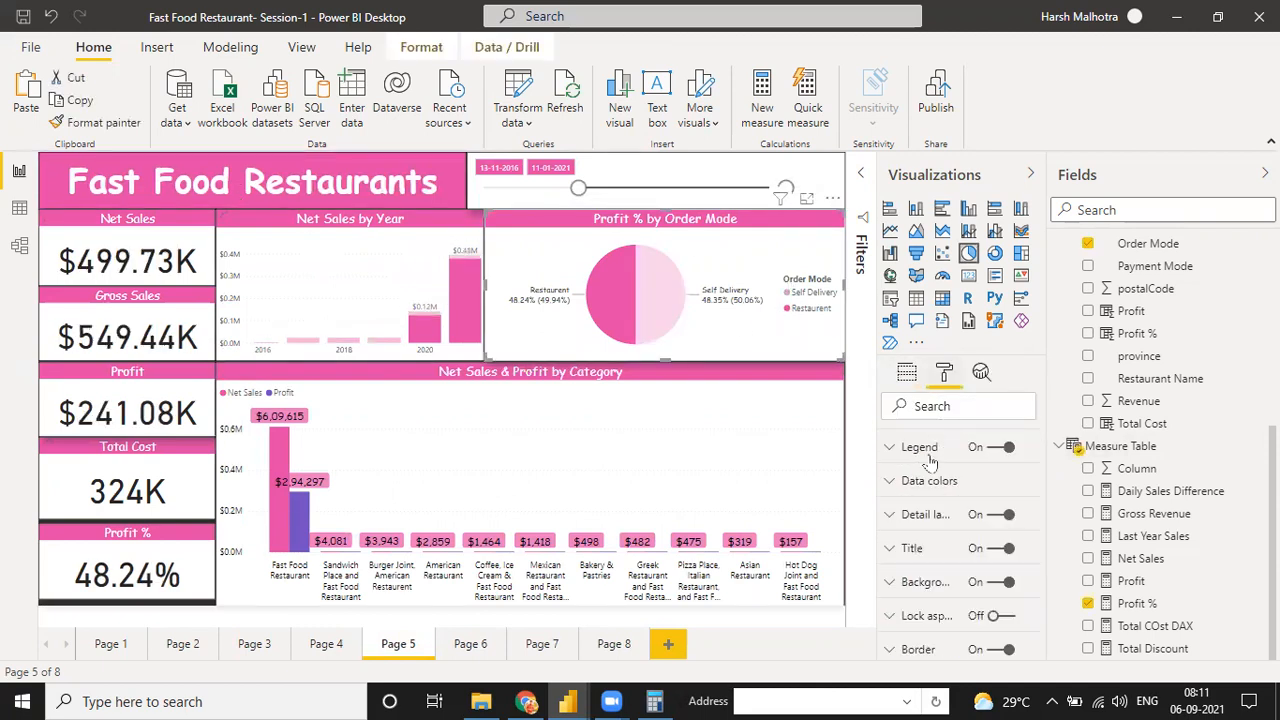
{"action": "left_click", "coordinate": [893, 511]}
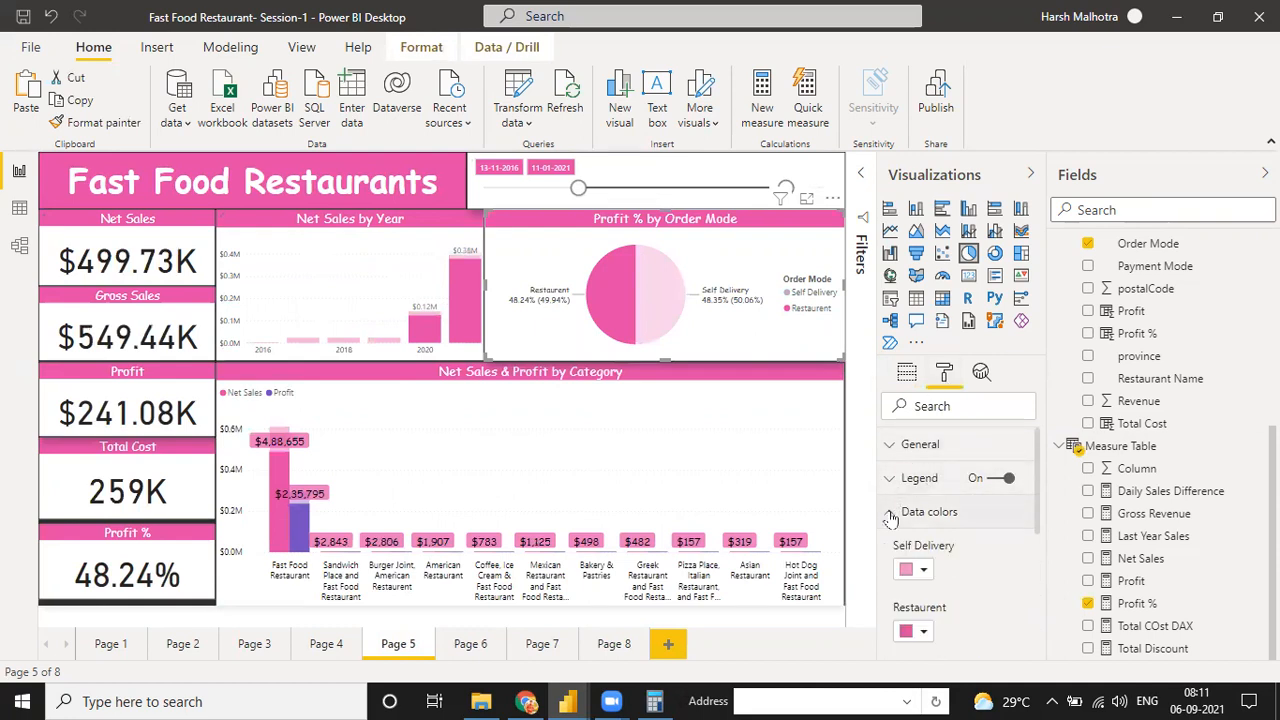
{"action": "left_click", "coordinate": [912, 569]}
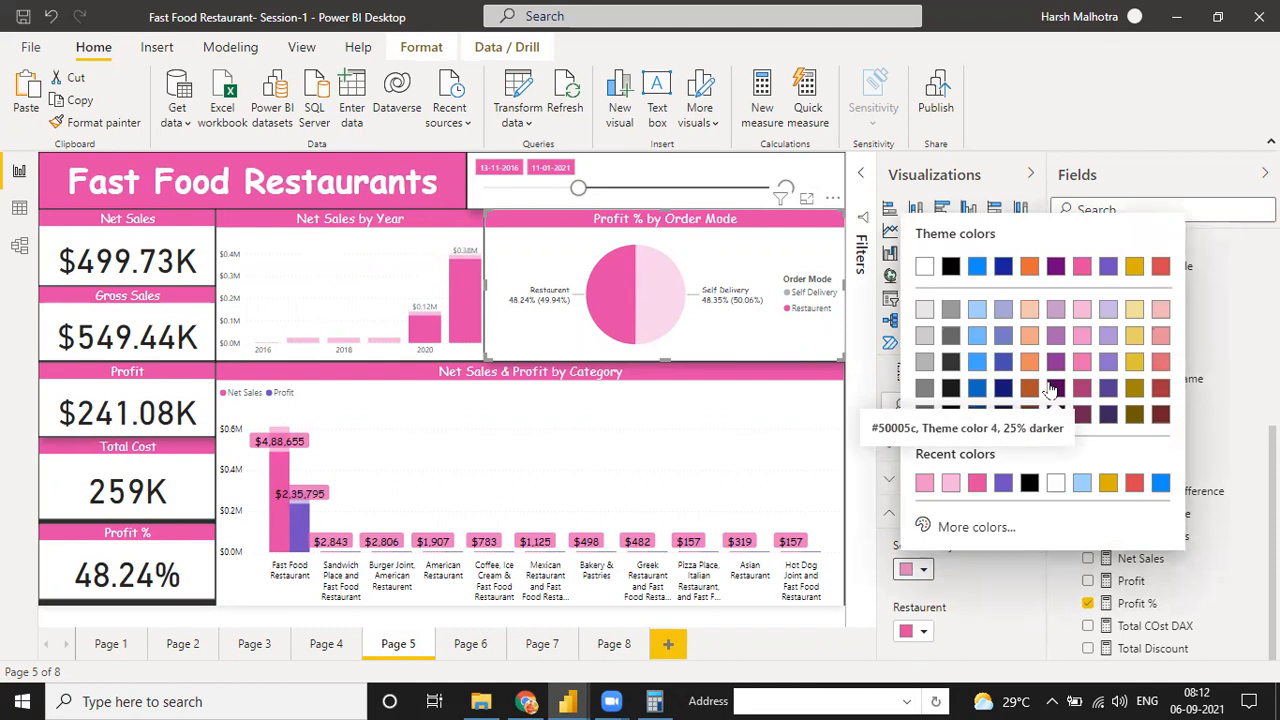
{"action": "left_click", "coordinate": [765, 416]}
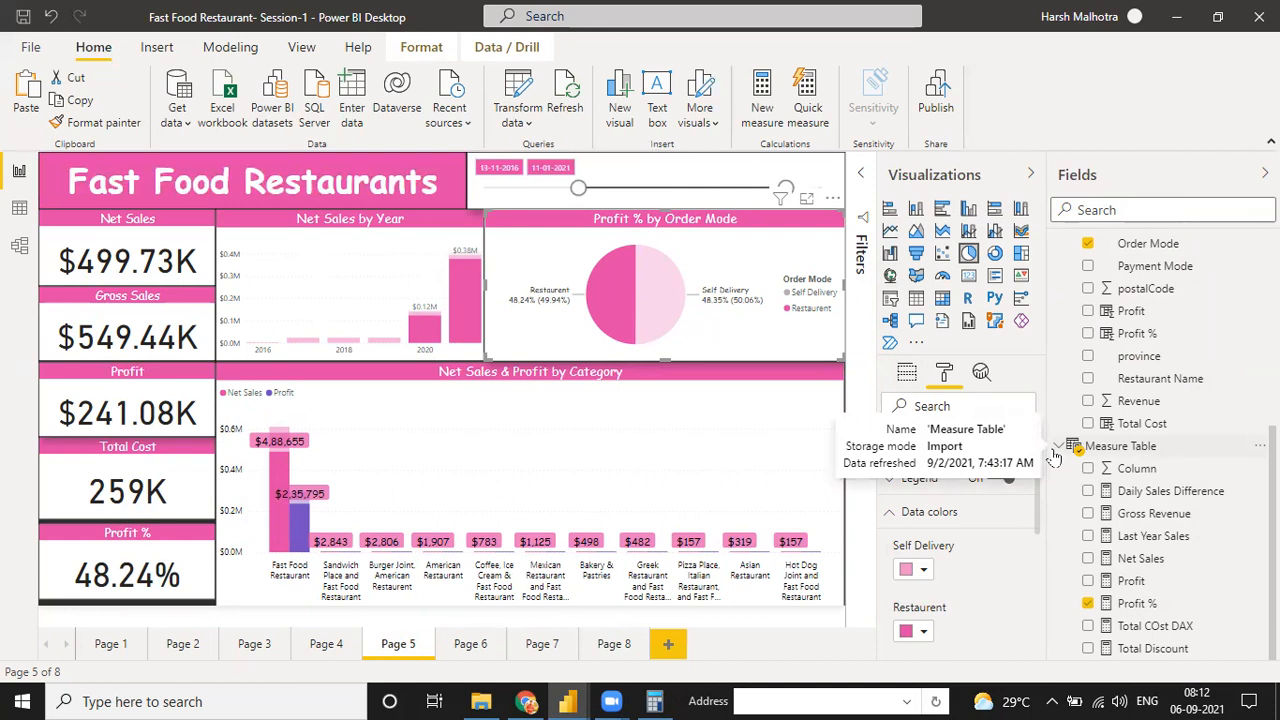
Switch to Power BI Service in Chrome and open the Power Plant report in My workspace
{"action": "left_click", "coordinate": [526, 701]}
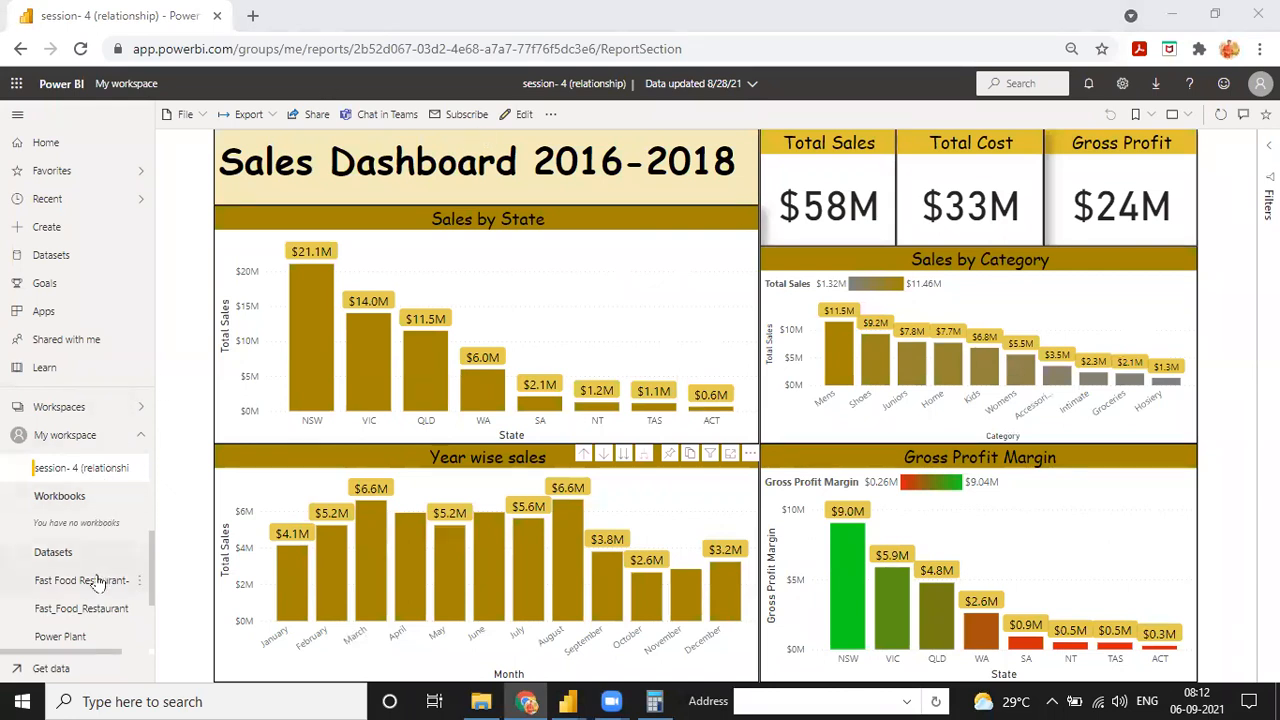
{"action": "left_click", "coordinate": [86, 636]}
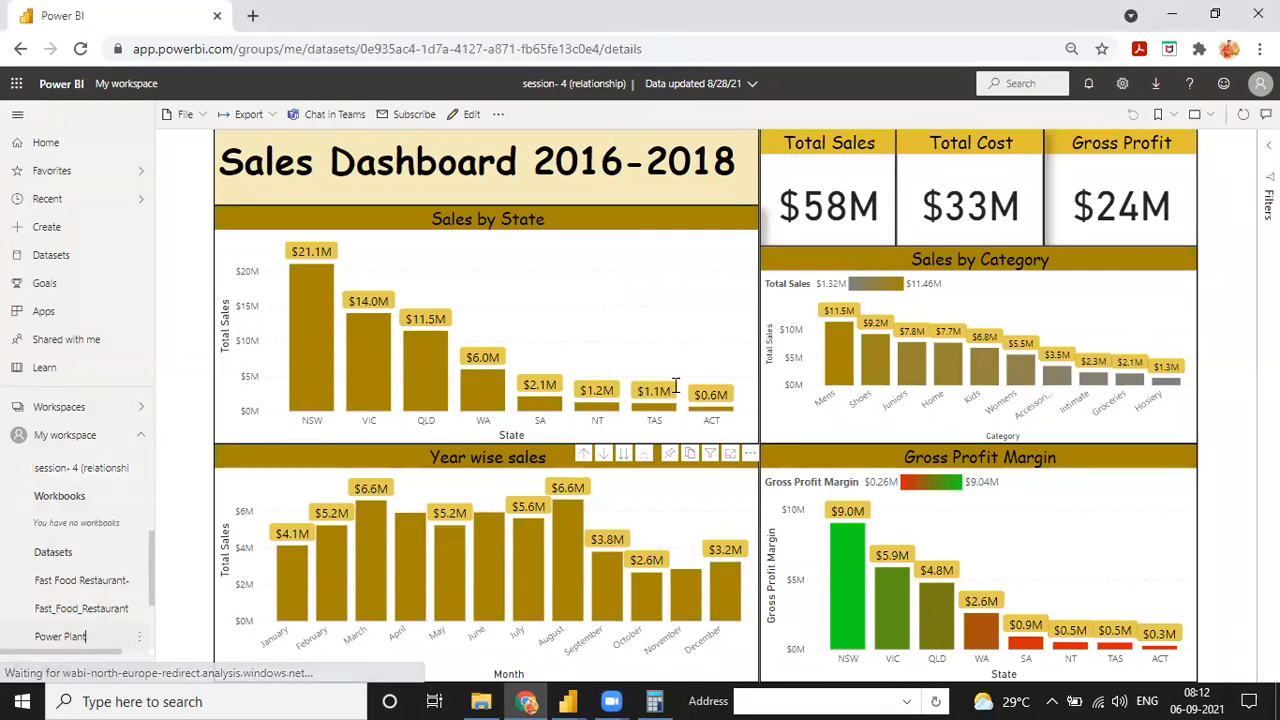
{"action": "scroll", "coordinate": [150, 550], "scroll_direction": "up", "scroll_amount": 3}
{"action": "left_click_drag", "start_coordinate": [153, 542], "coordinate": [150, 485]}
{"action": "left_click", "coordinate": [96, 538]}
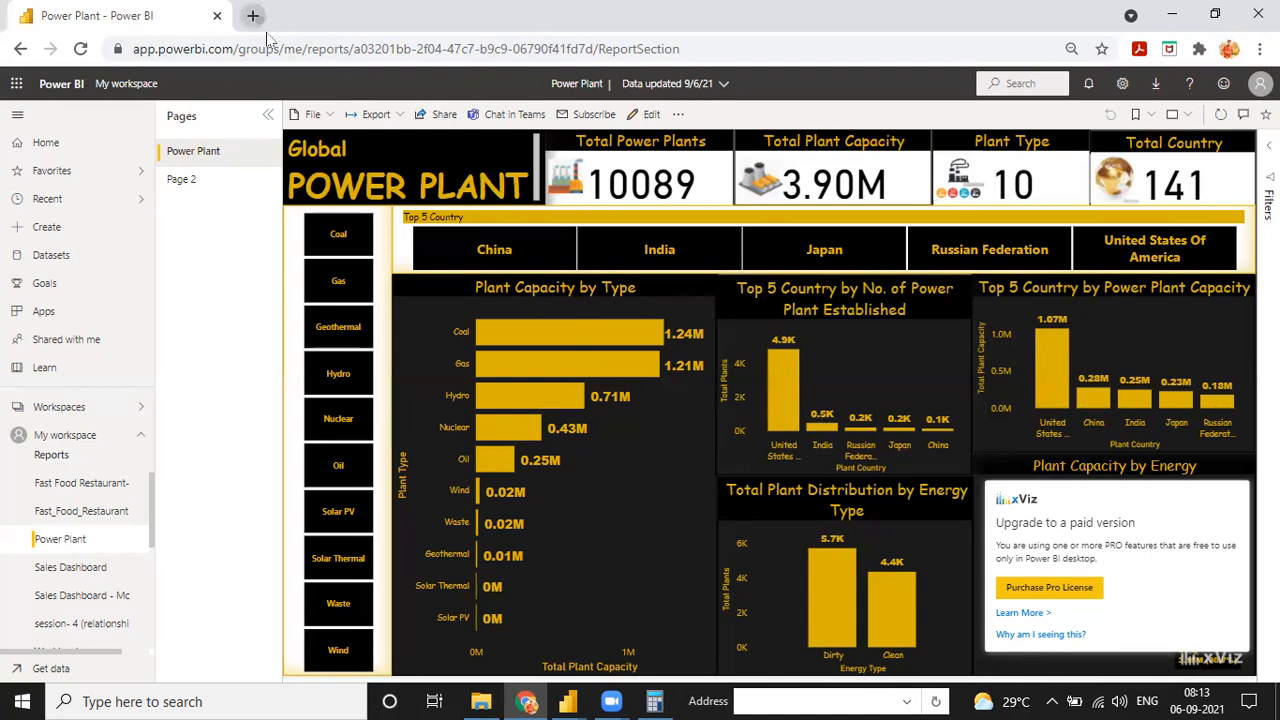
Open Enterprise DNA's Power BI course category page in a new browser tab
{"action": "key", "text": "ctrl+t"}
{"action": "type", "text": "ente"}
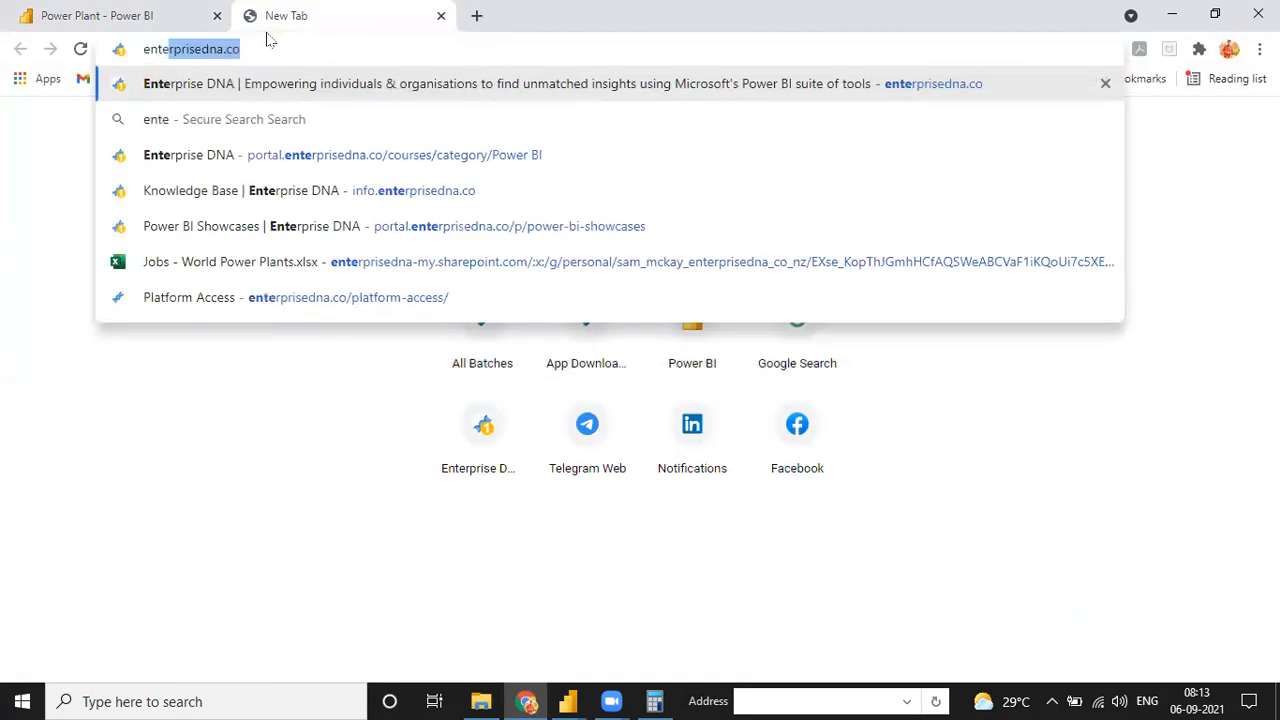
{"action": "key", "text": "Down"}
{"action": "key", "text": "Down"}
{"action": "key", "text": "Return"}
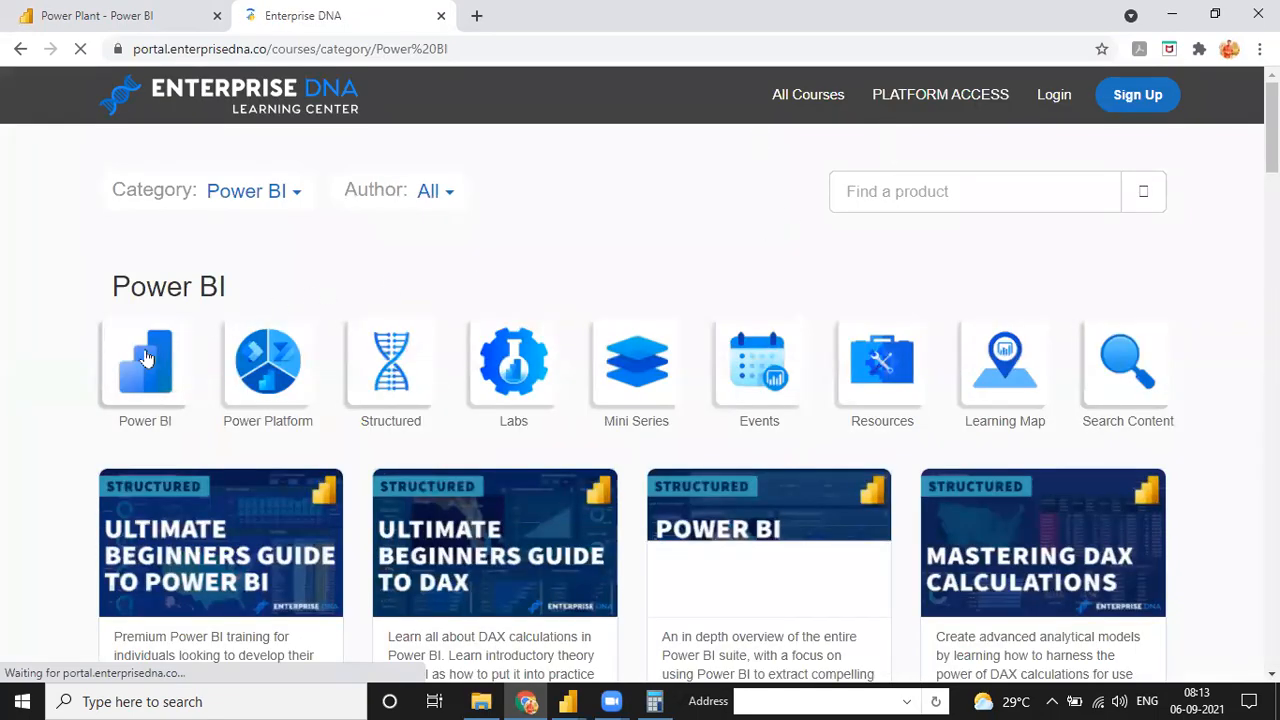
{"action": "left_click", "coordinate": [146, 352]}
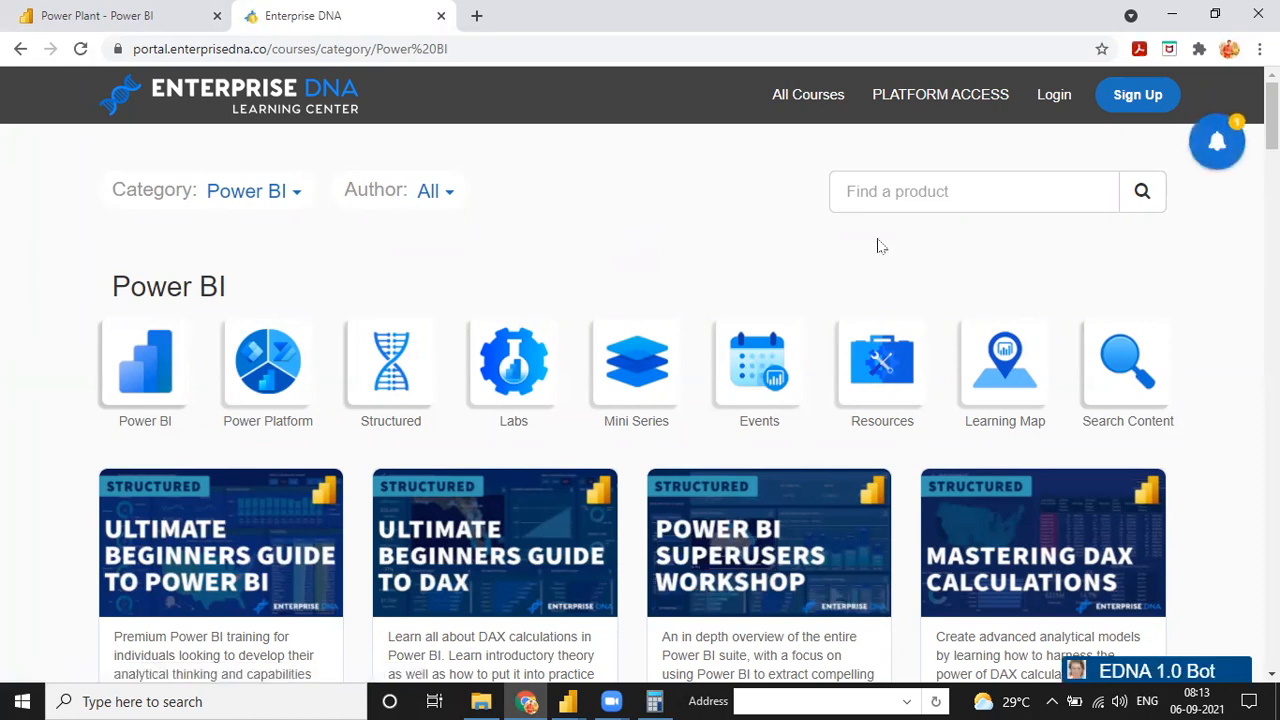
Browse the Power BI course catalogue from the structured courses through to the mini series, certification and support entries
{"action": "scroll", "coordinate": [742, 265], "scroll_direction": "down", "scroll_amount": 7}
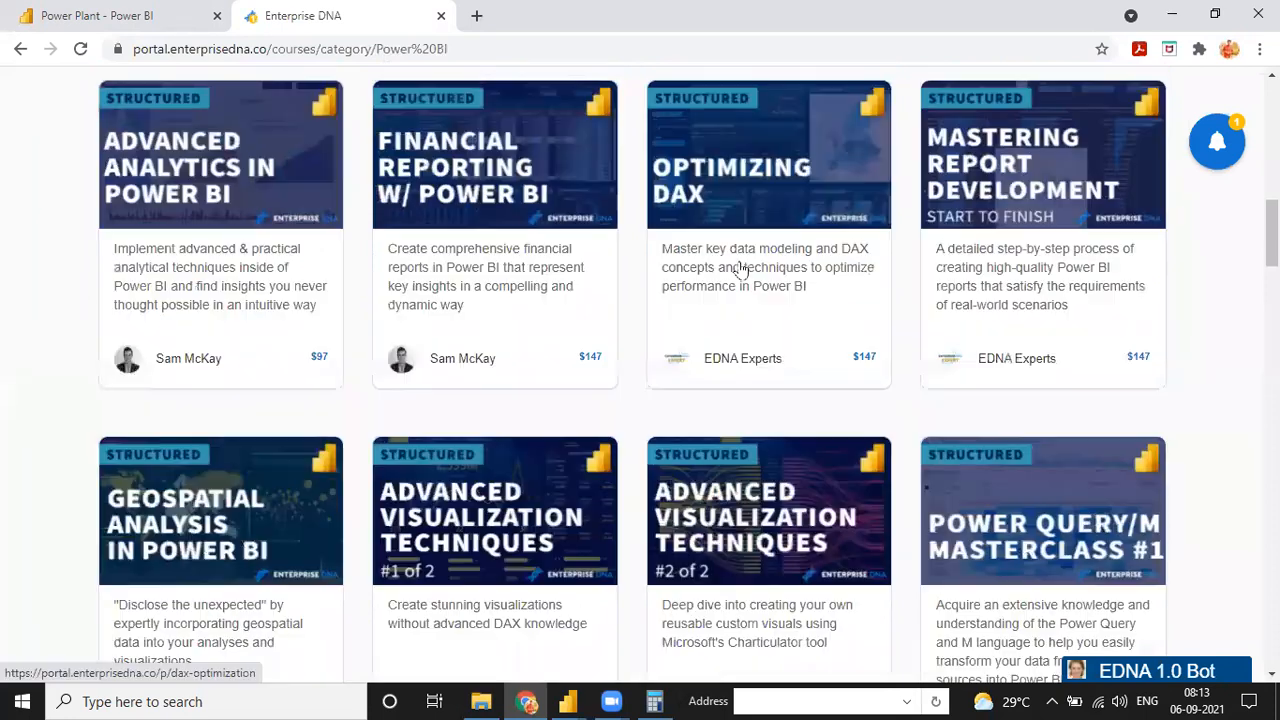
{"action": "scroll", "coordinate": [909, 206], "scroll_direction": "up", "scroll_amount": 7}
{"action": "scroll", "coordinate": [574, 374], "scroll_direction": "down", "scroll_amount": 4}
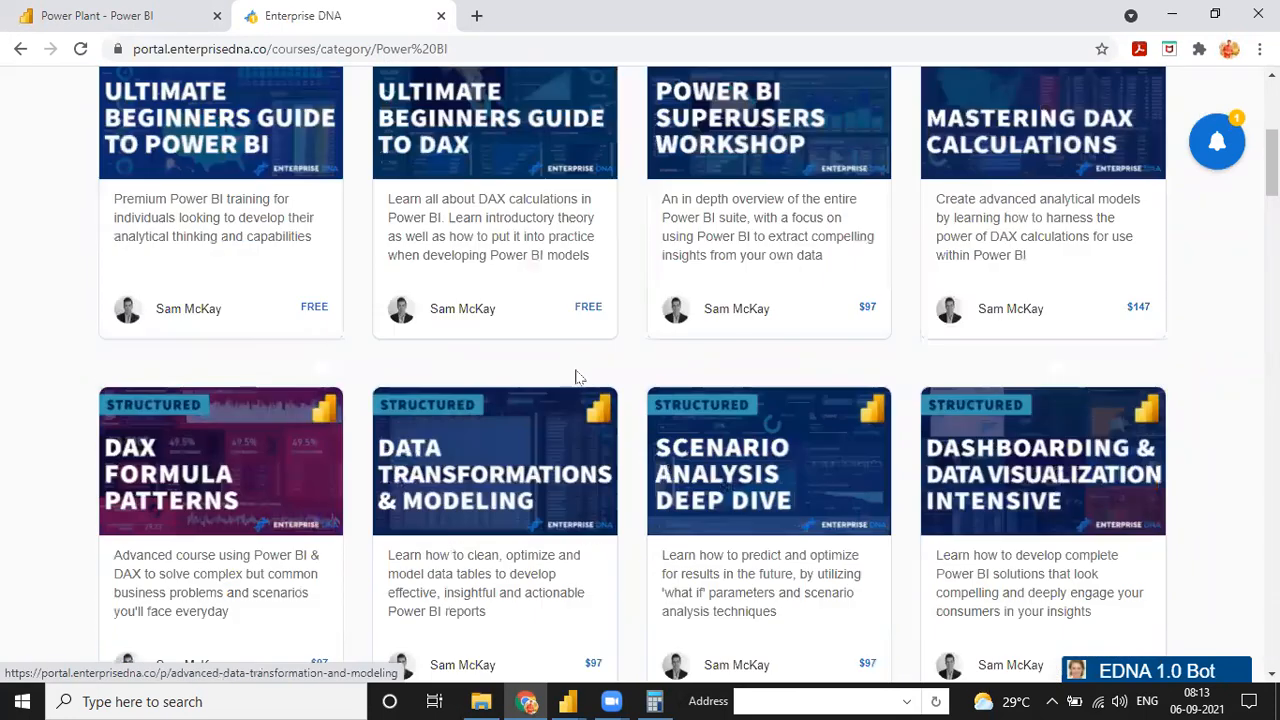
{"action": "scroll", "coordinate": [640, 370], "scroll_direction": "down", "scroll_amount": 6}
{"action": "scroll", "coordinate": [550, 285], "scroll_direction": "down", "scroll_amount": 4}
{"action": "scroll", "coordinate": [560, 300], "scroll_direction": "down", "scroll_amount": 5}
{"action": "scroll", "coordinate": [590, 317], "scroll_direction": "down", "scroll_amount": 5}
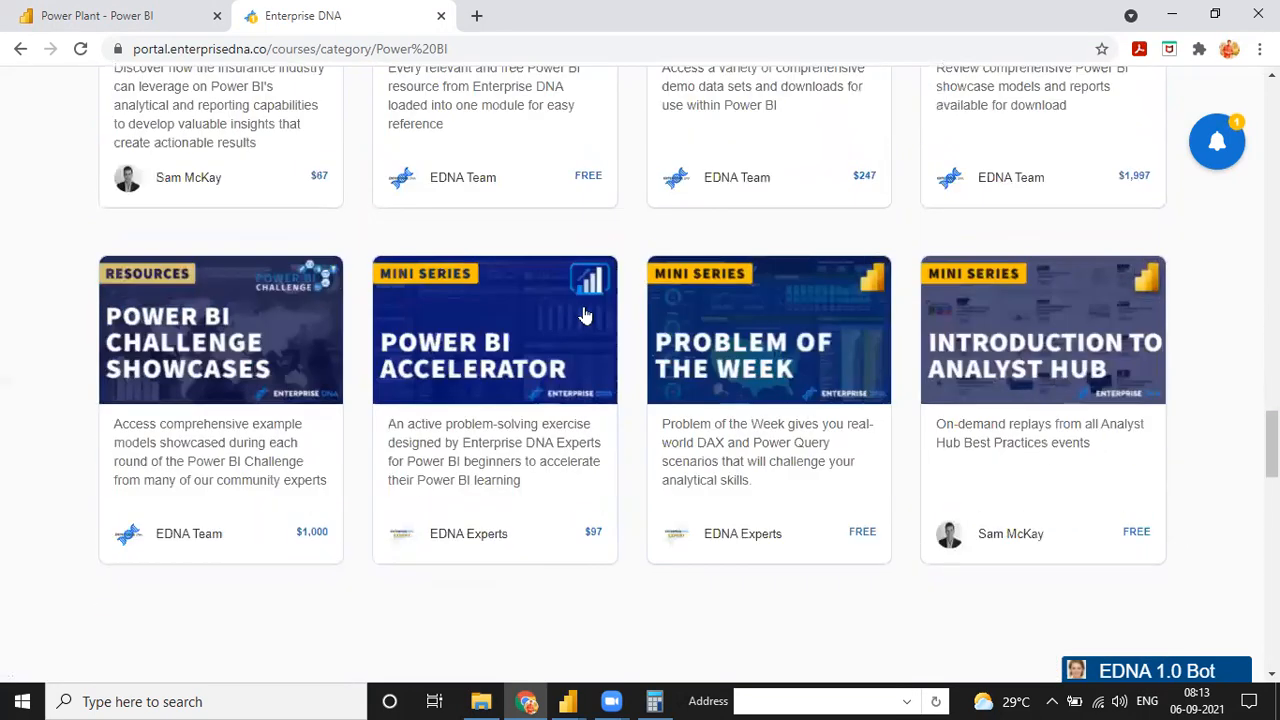
{"action": "scroll", "coordinate": [565, 317], "scroll_direction": "down", "scroll_amount": 10}
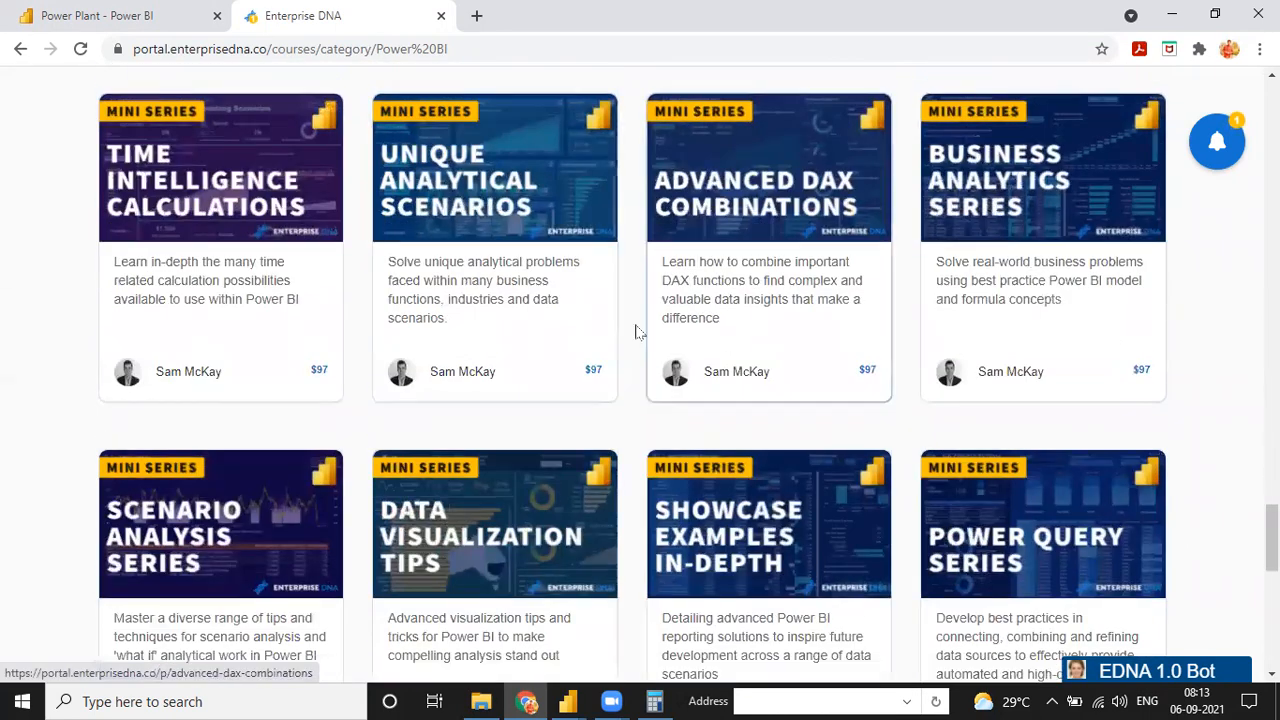
{"action": "scroll", "coordinate": [637, 331], "scroll_direction": "down", "scroll_amount": 5}
{"action": "scroll", "coordinate": [609, 306], "scroll_direction": "down", "scroll_amount": 5}
{"action": "scroll", "coordinate": [609, 306], "scroll_direction": "up", "scroll_amount": 10}
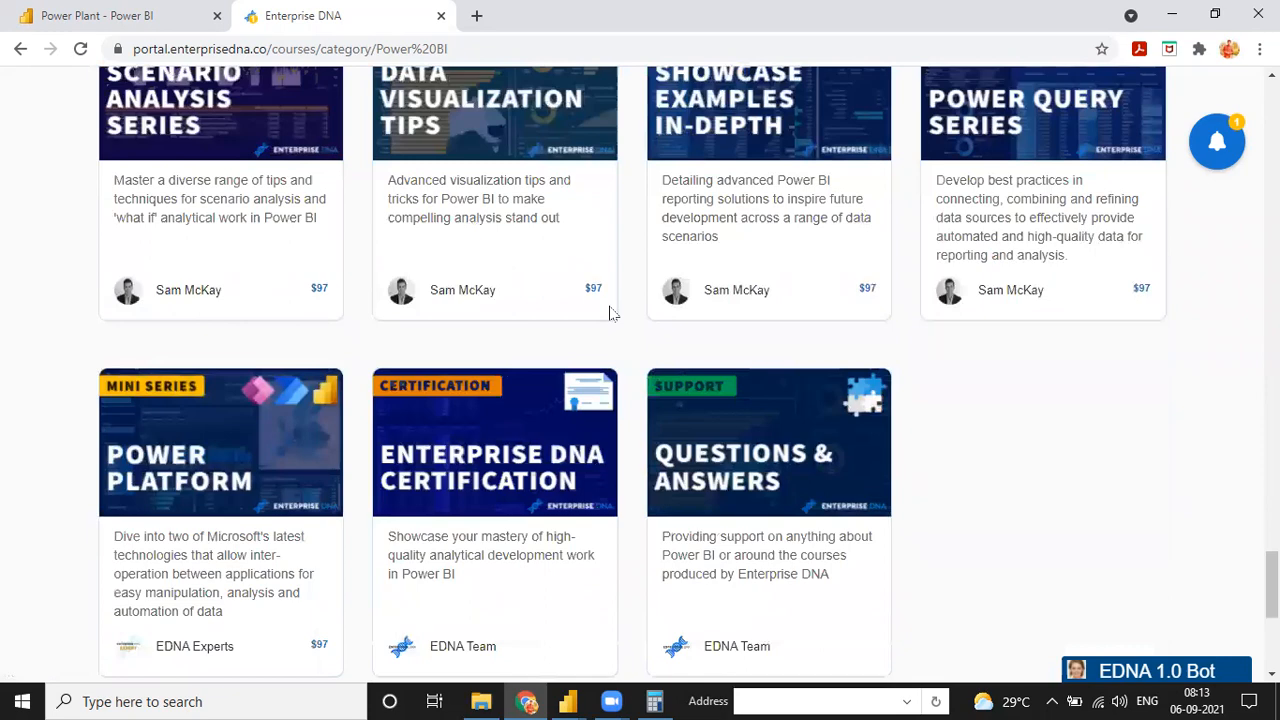
{"action": "scroll", "coordinate": [610, 318], "scroll_direction": "up", "scroll_amount": 10}
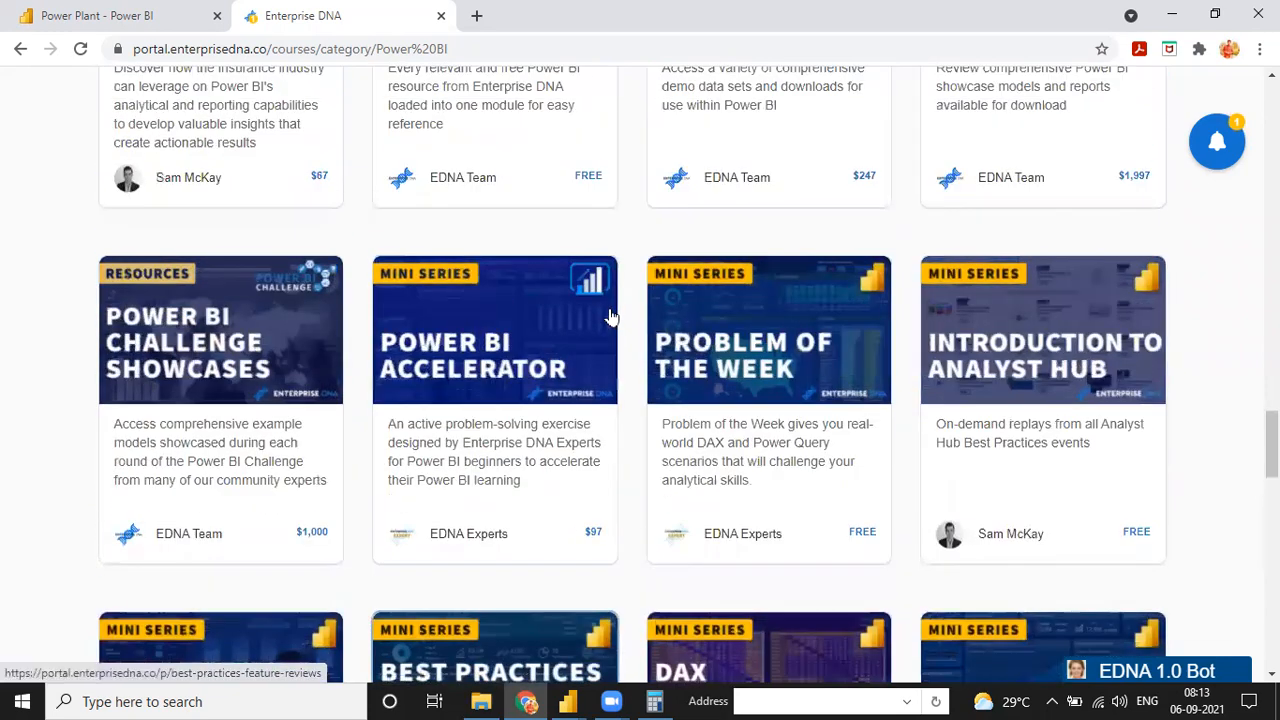
{"action": "scroll", "coordinate": [597, 325], "scroll_direction": "up", "scroll_amount": 15}
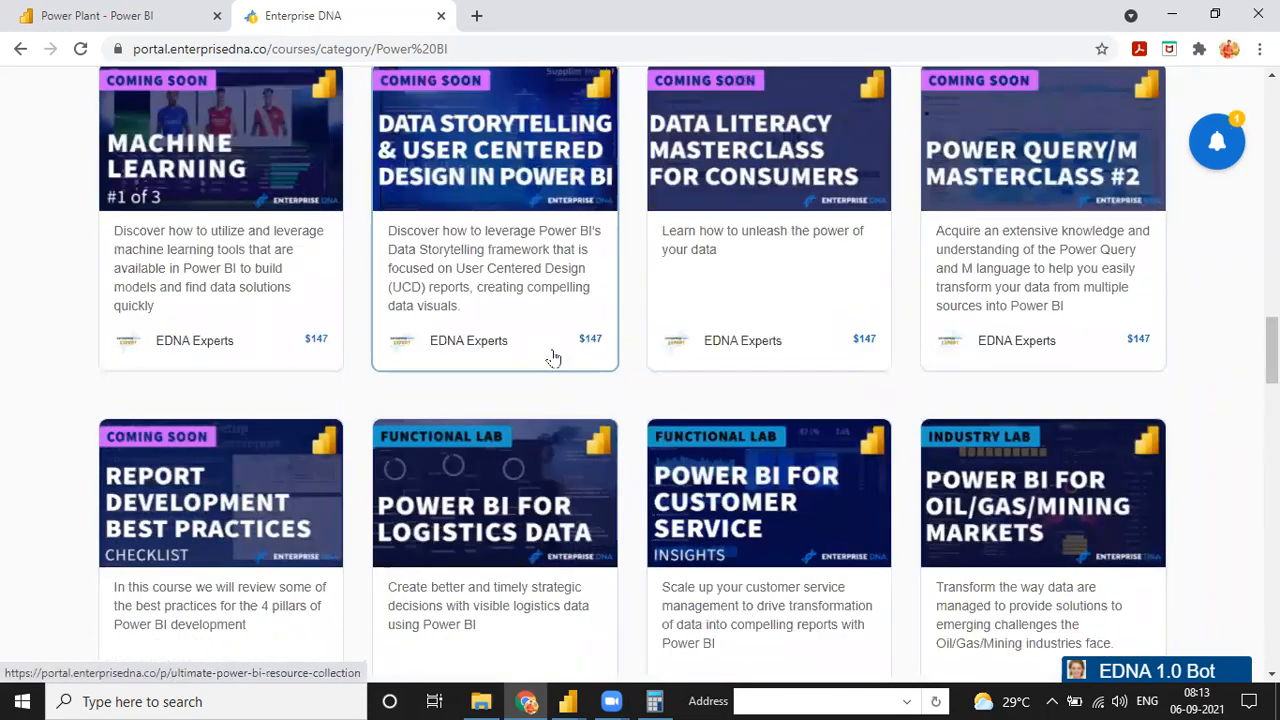
{"action": "scroll", "coordinate": [548, 320], "scroll_direction": "up", "scroll_amount": 12}
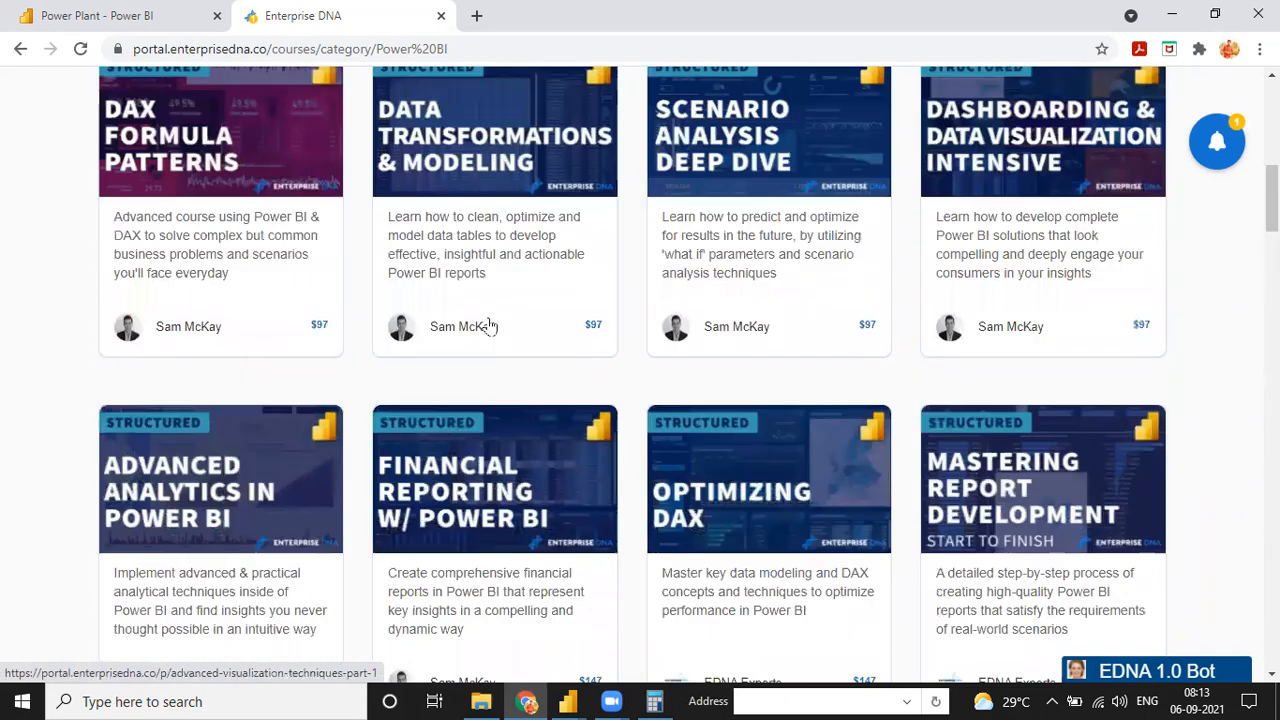
{"action": "scroll", "coordinate": [537, 357], "scroll_direction": "up", "scroll_amount": 5}
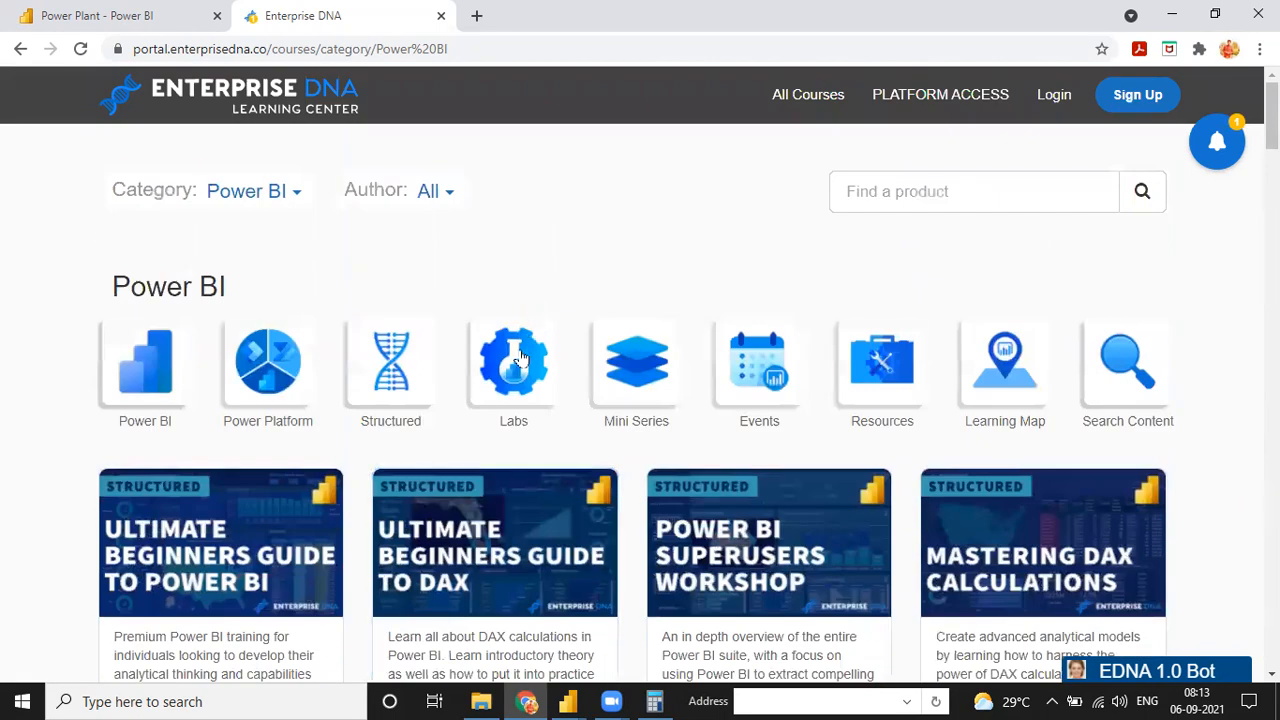
Go to the Enterprise DNA Knowledge Base at info.enterprisedna.co and enter its Membership Portal
{"action": "left_click", "coordinate": [150, 348]}
{"action": "left_click", "coordinate": [467, 47]}
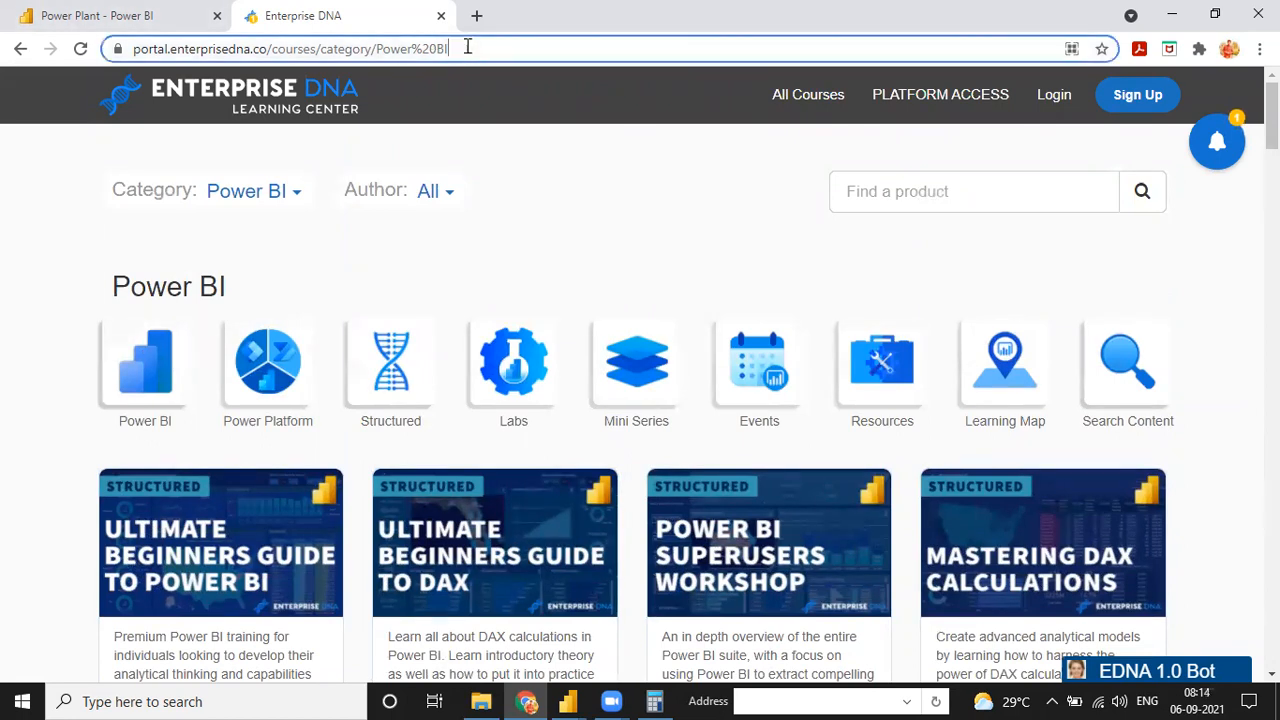
{"action": "type", "text": "infor"}
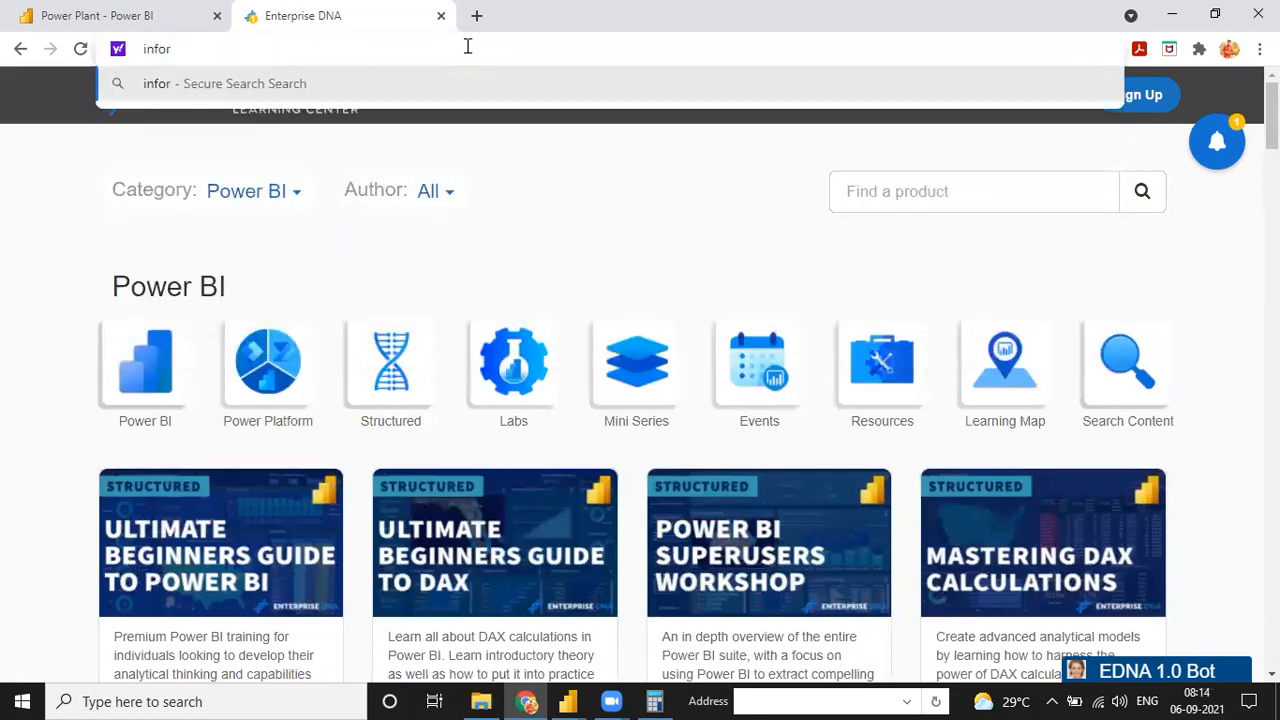
{"action": "key", "text": "BackSpace"}
{"action": "key", "text": "Down"}
{"action": "key", "text": "Return"}
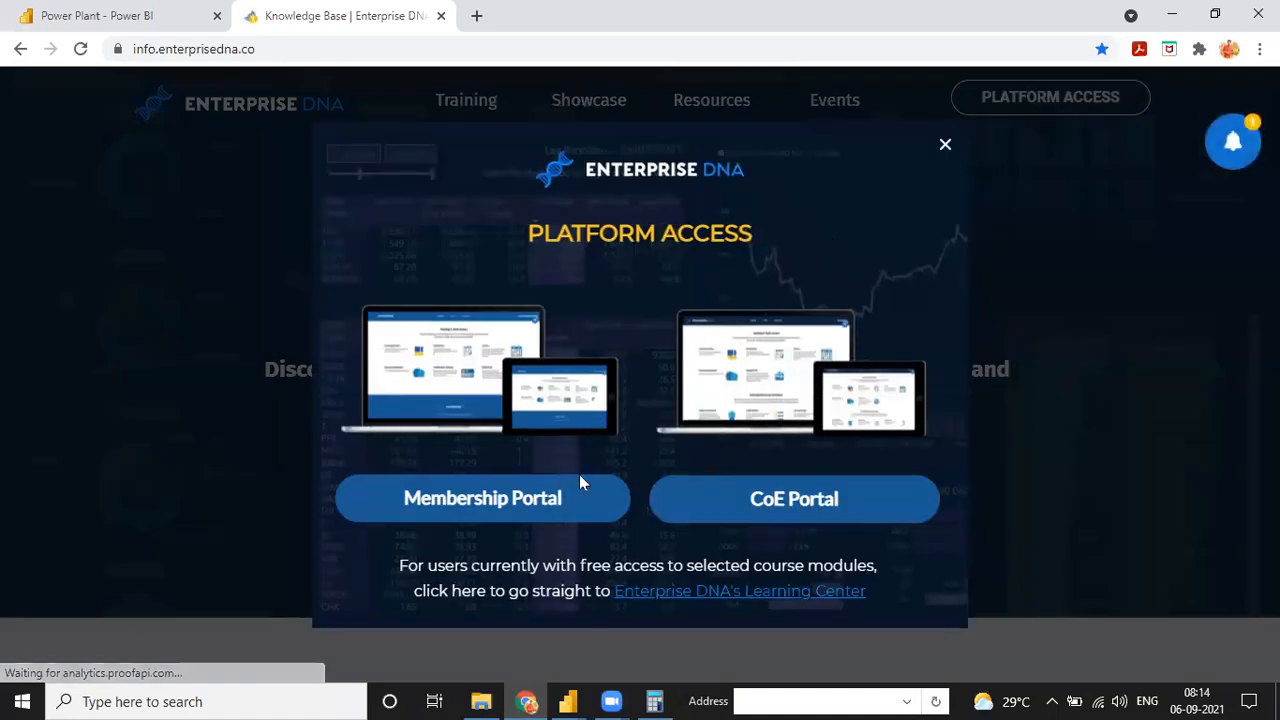
{"action": "left_click", "coordinate": [530, 500]}
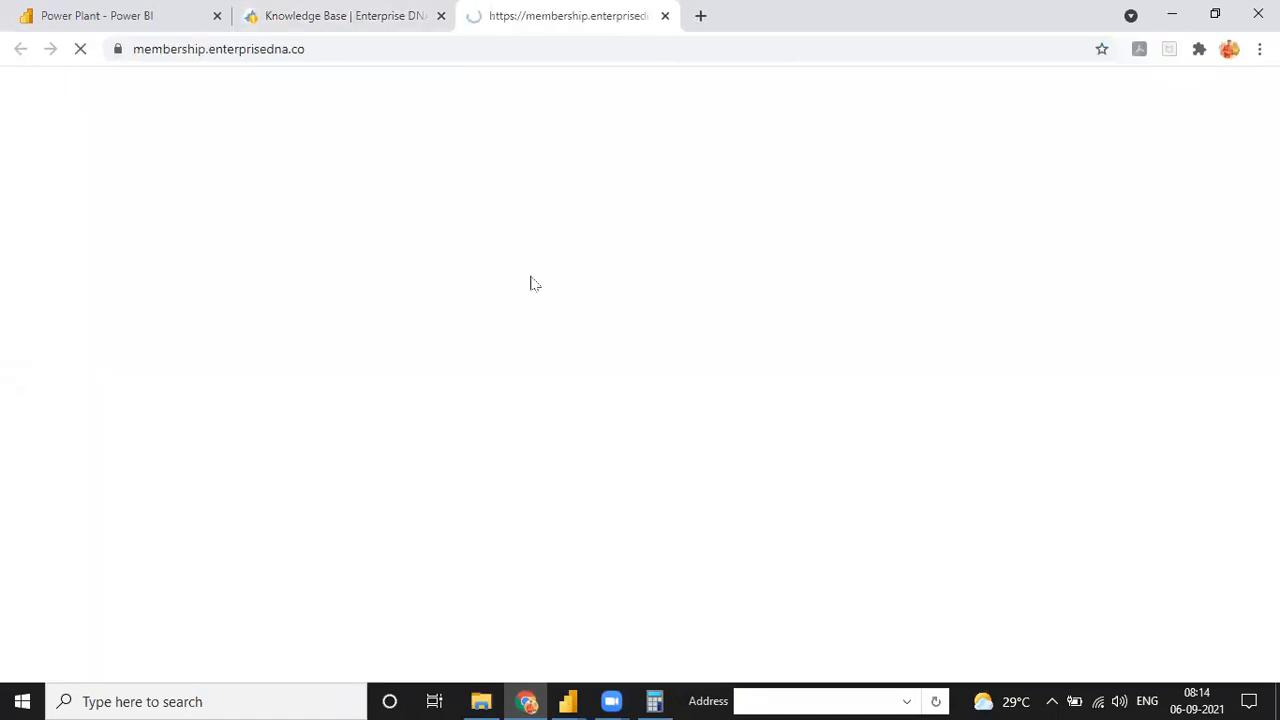
Open the Power BI courses from the Membership Portal and view the Financial Reporting w/ Power BI course page
{"action": "scroll", "coordinate": [768, 345], "scroll_direction": "down", "scroll_amount": 5}
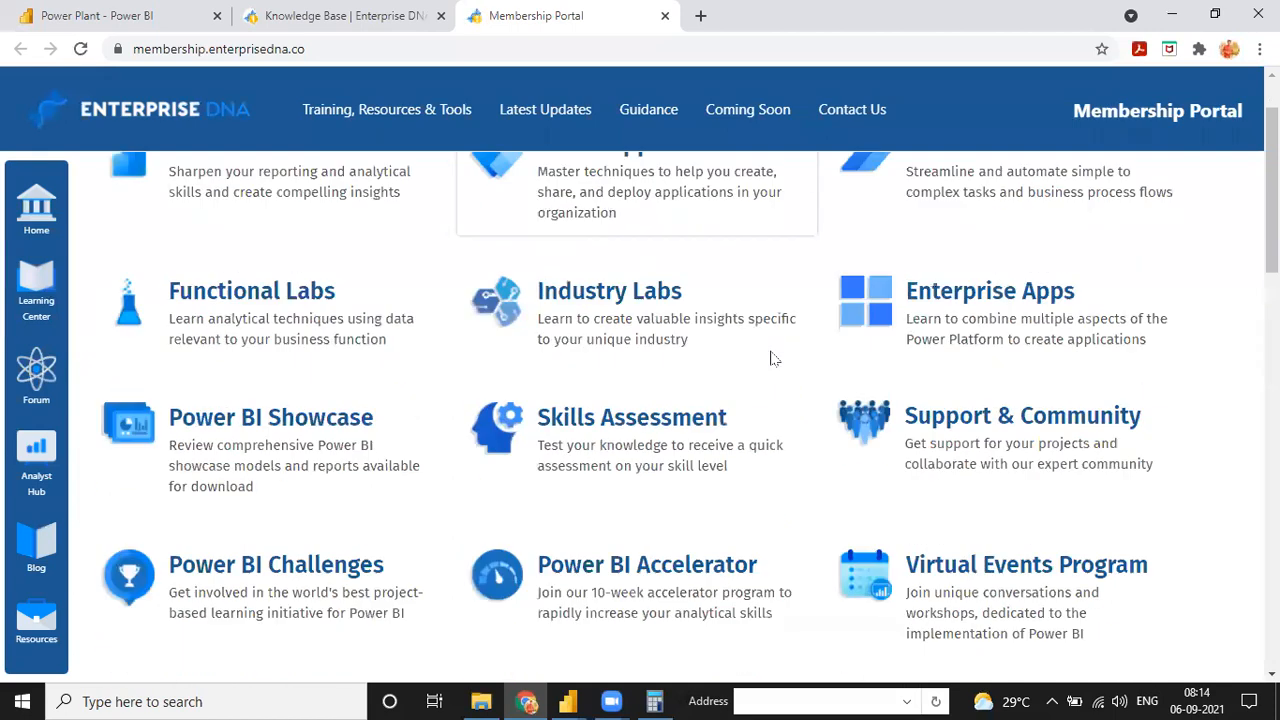
{"action": "scroll", "coordinate": [1010, 430], "scroll_direction": "up", "scroll_amount": 5}
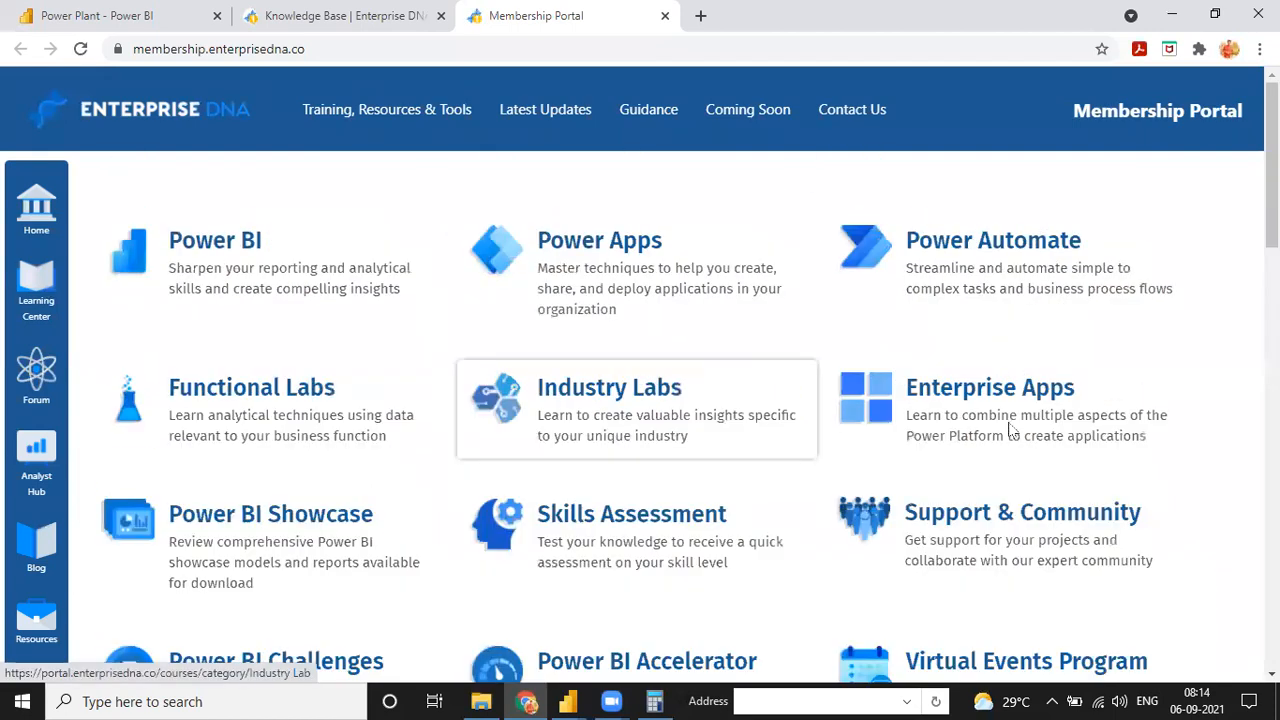
{"action": "left_click", "coordinate": [214, 248]}
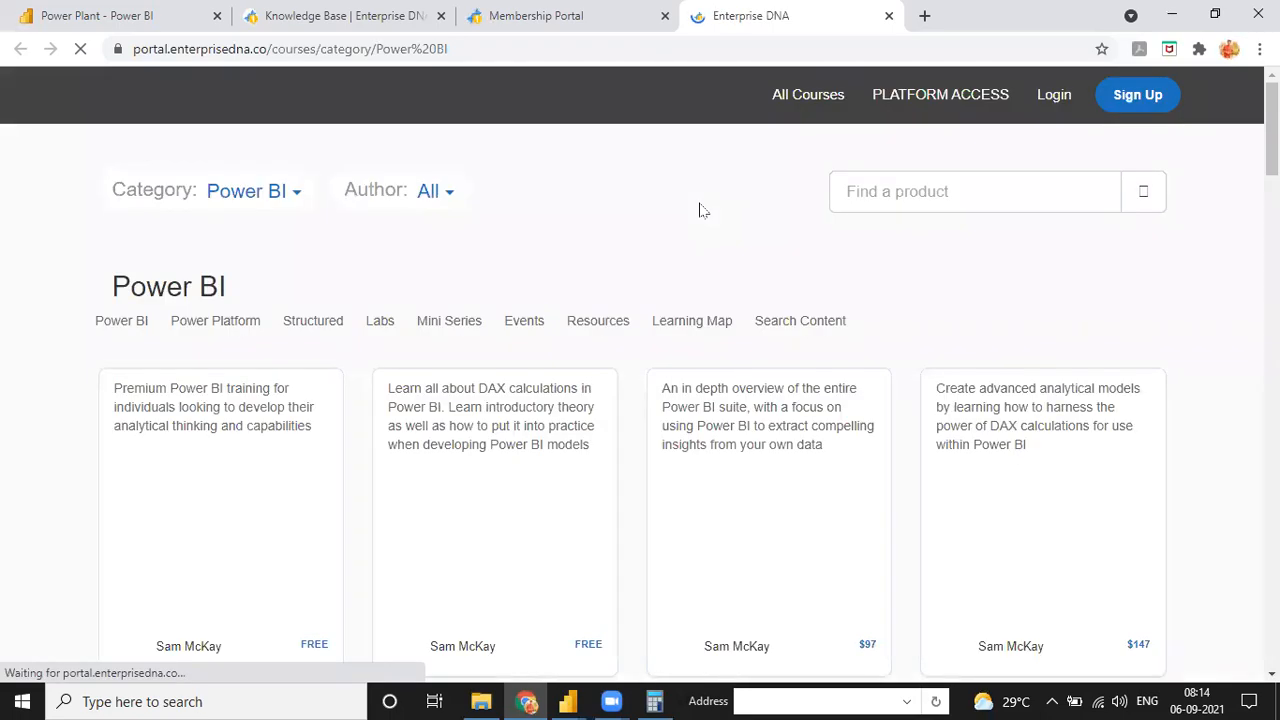
{"action": "scroll", "coordinate": [660, 290], "scroll_direction": "down", "scroll_amount": 8}
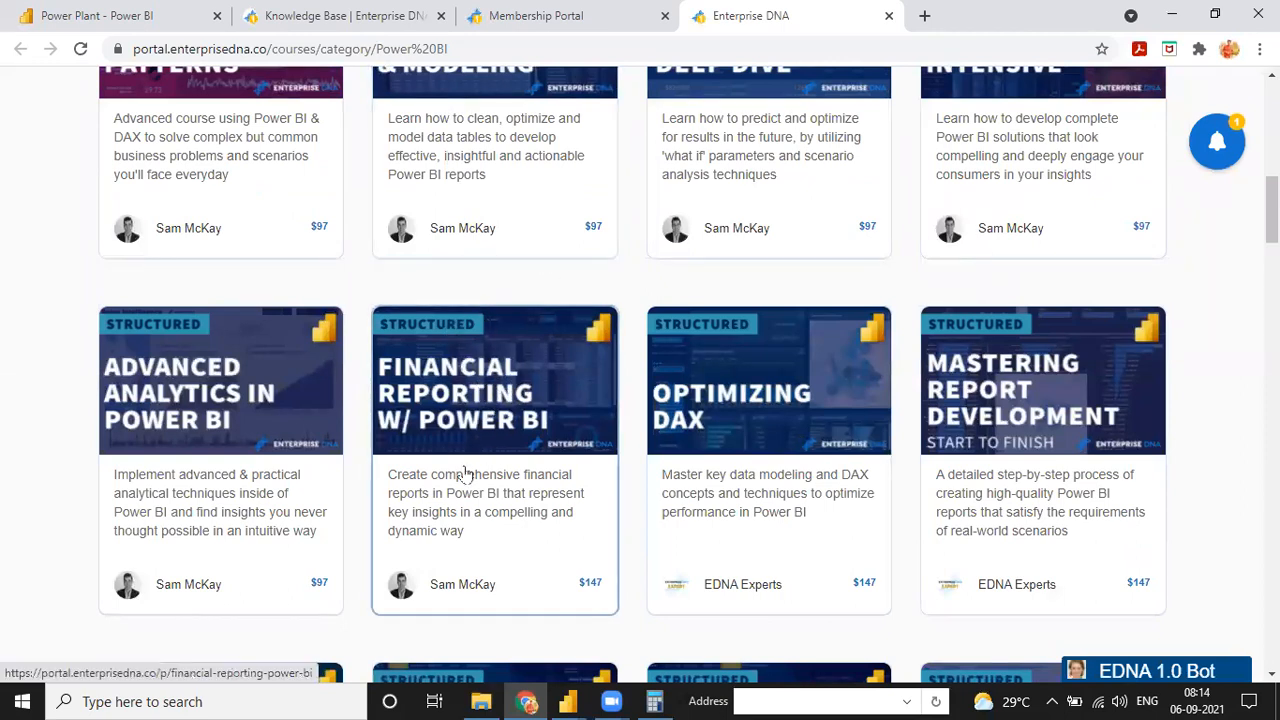
{"action": "left_click", "coordinate": [488, 348]}
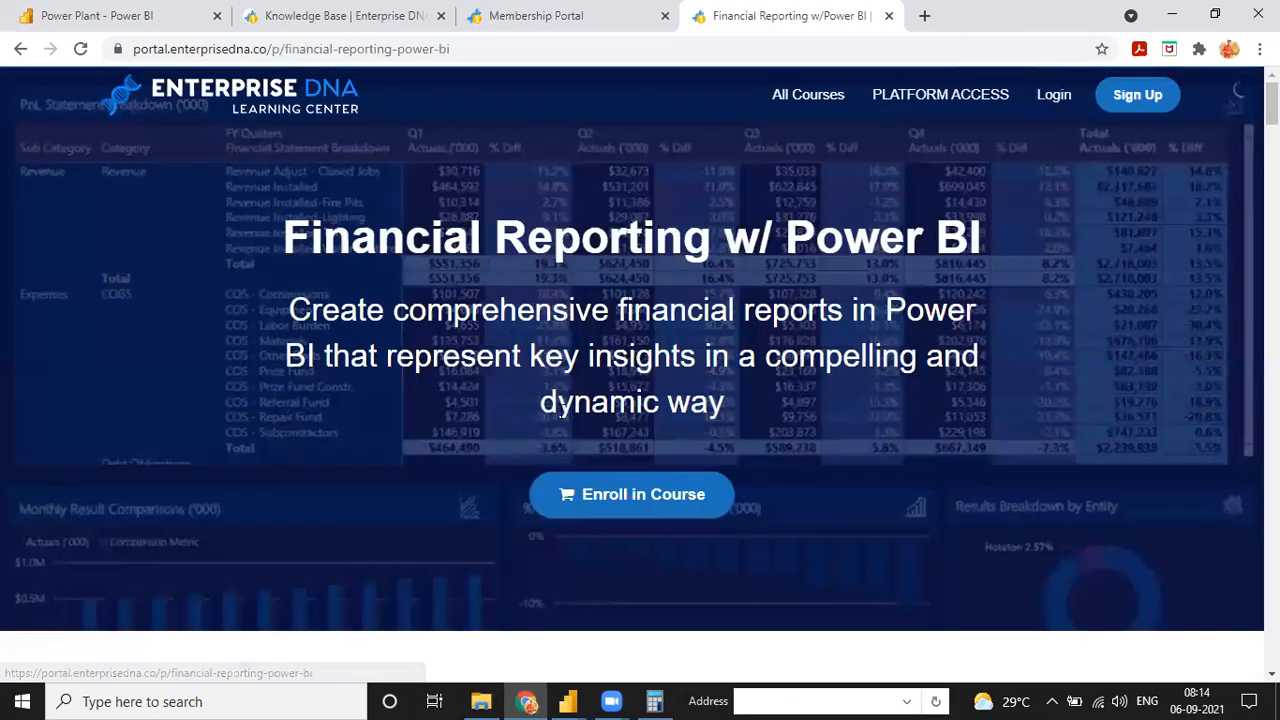
Open the sample financial report from the course page and view its Income Statement for 2016
{"action": "scroll", "coordinate": [571, 420], "scroll_direction": "down", "scroll_amount": 20}
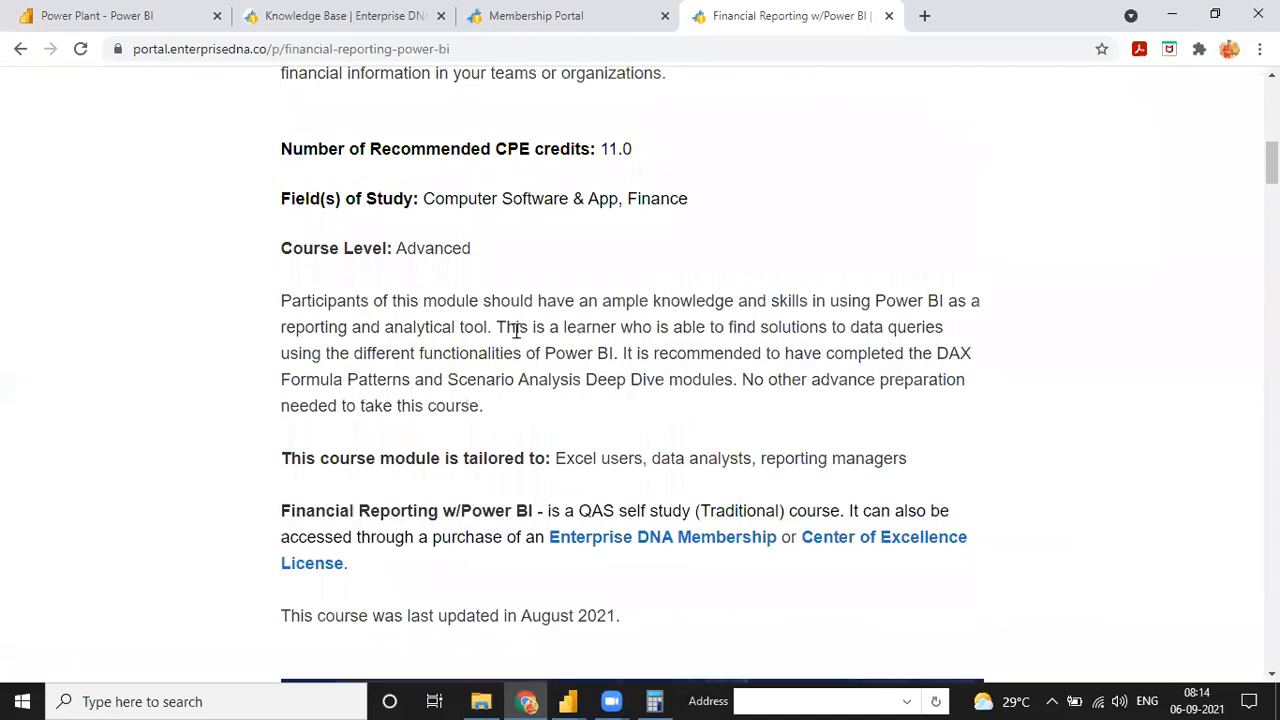
{"action": "scroll", "coordinate": [596, 357], "scroll_direction": "up", "scroll_amount": 5}
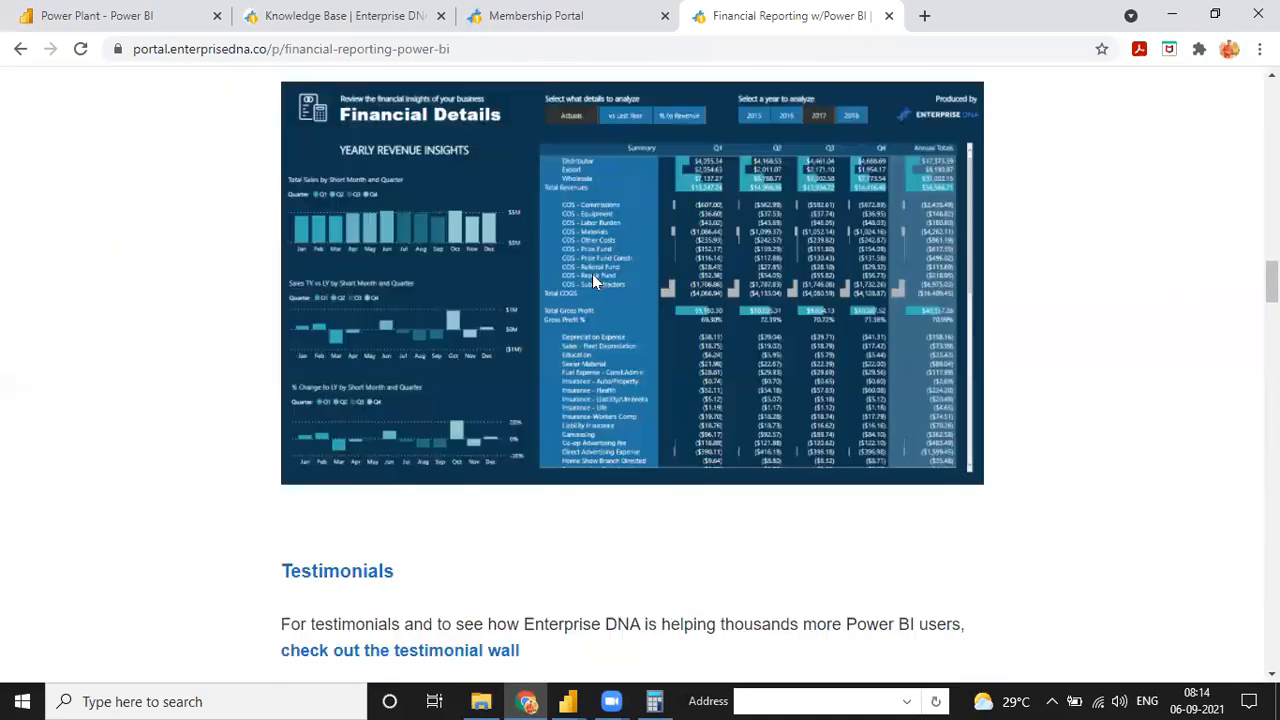
{"action": "left_click", "coordinate": [593, 279]}
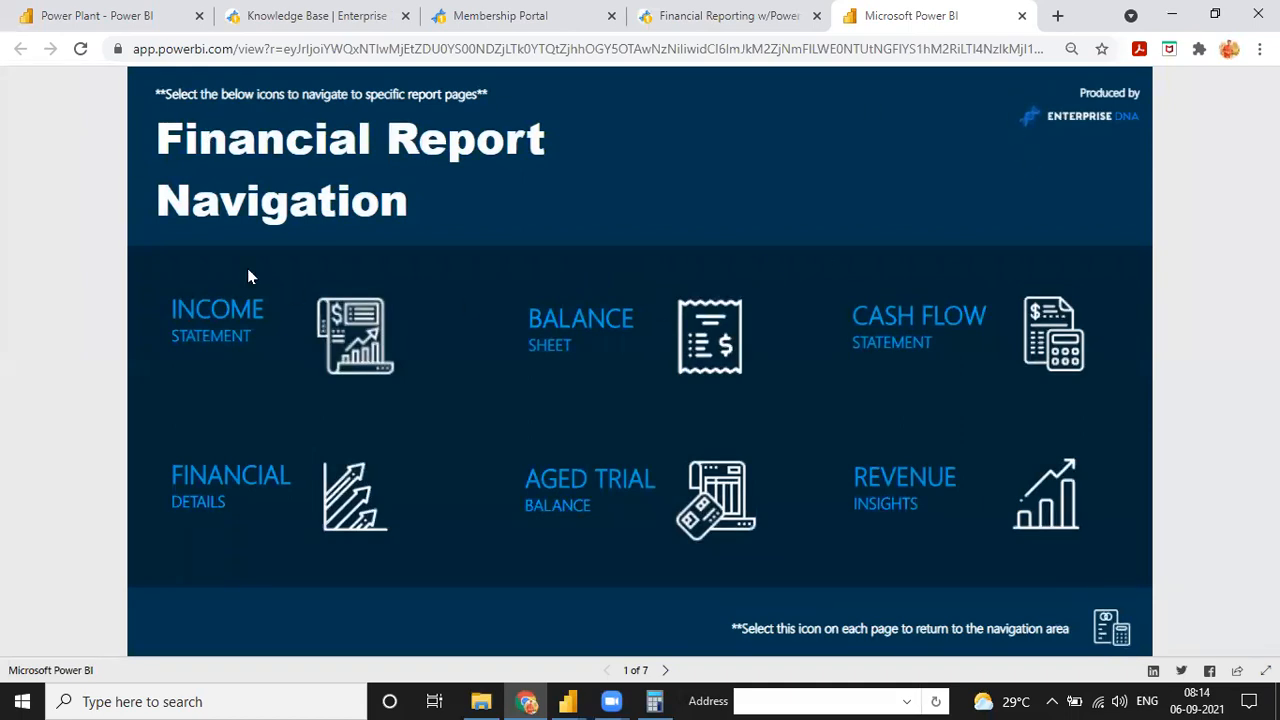
{"action": "left_click", "coordinate": [350, 320]}
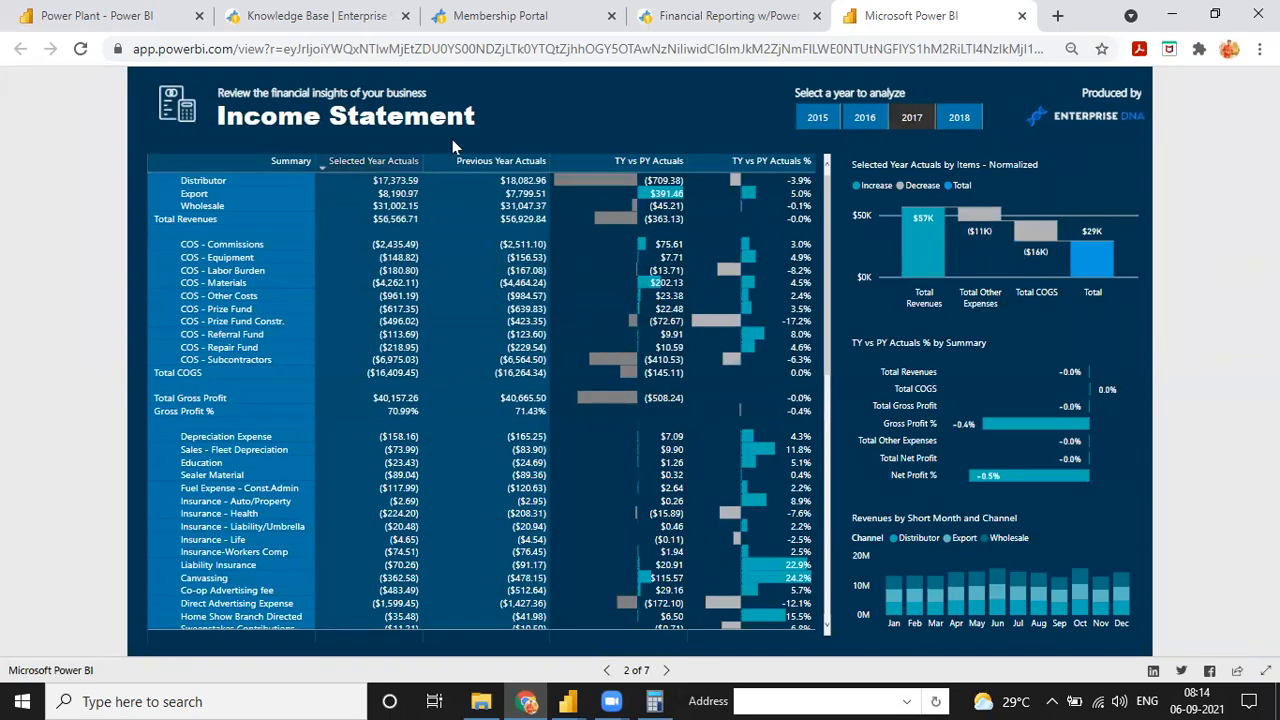
{"action": "left_click", "coordinate": [862, 118]}
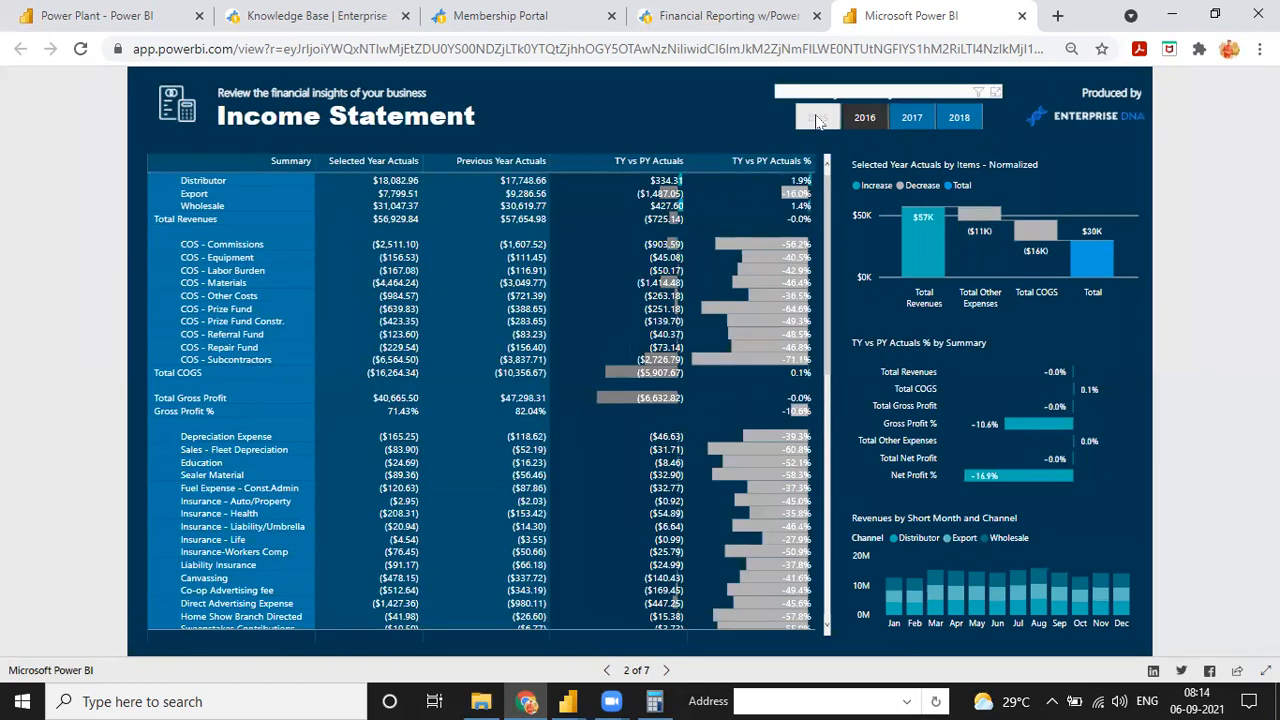
View the Income Statement for 2015 and for 2018, examining the expense rows of the 2018 table
{"action": "left_click", "coordinate": [817, 118]}
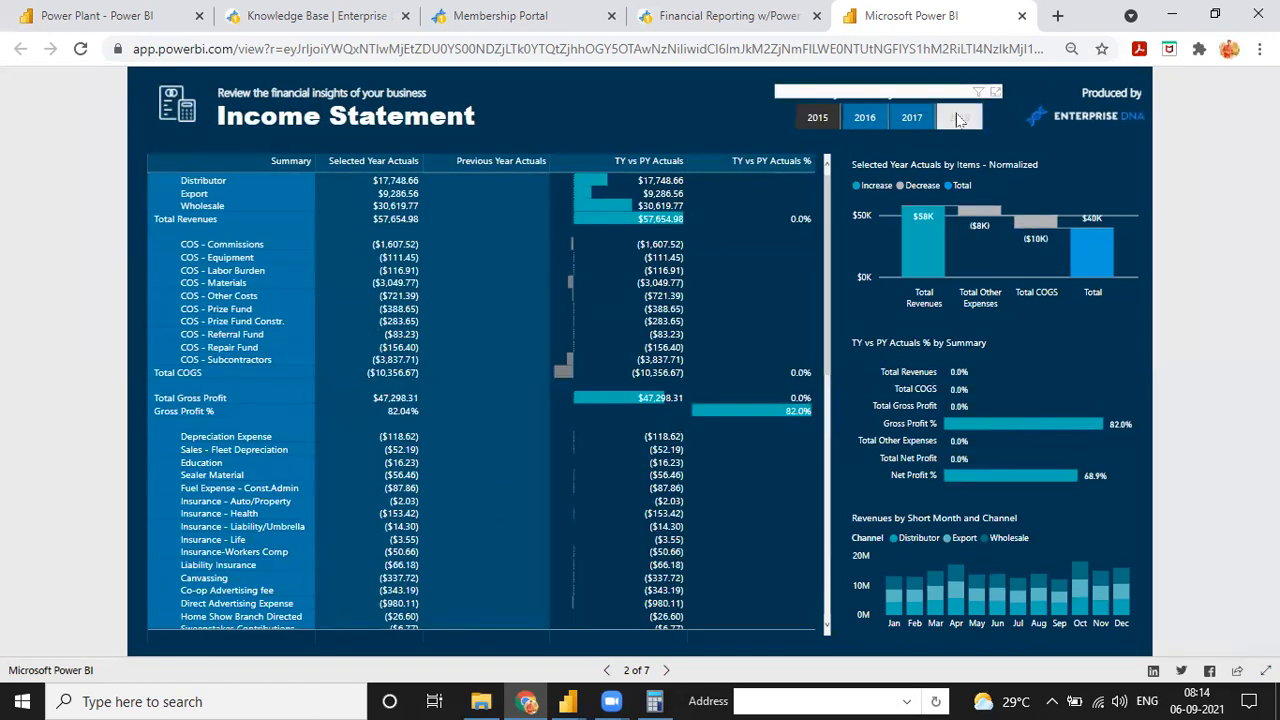
{"action": "left_click", "coordinate": [958, 118]}
{"action": "scroll", "coordinate": [774, 456], "scroll_direction": "down", "scroll_amount": 3}
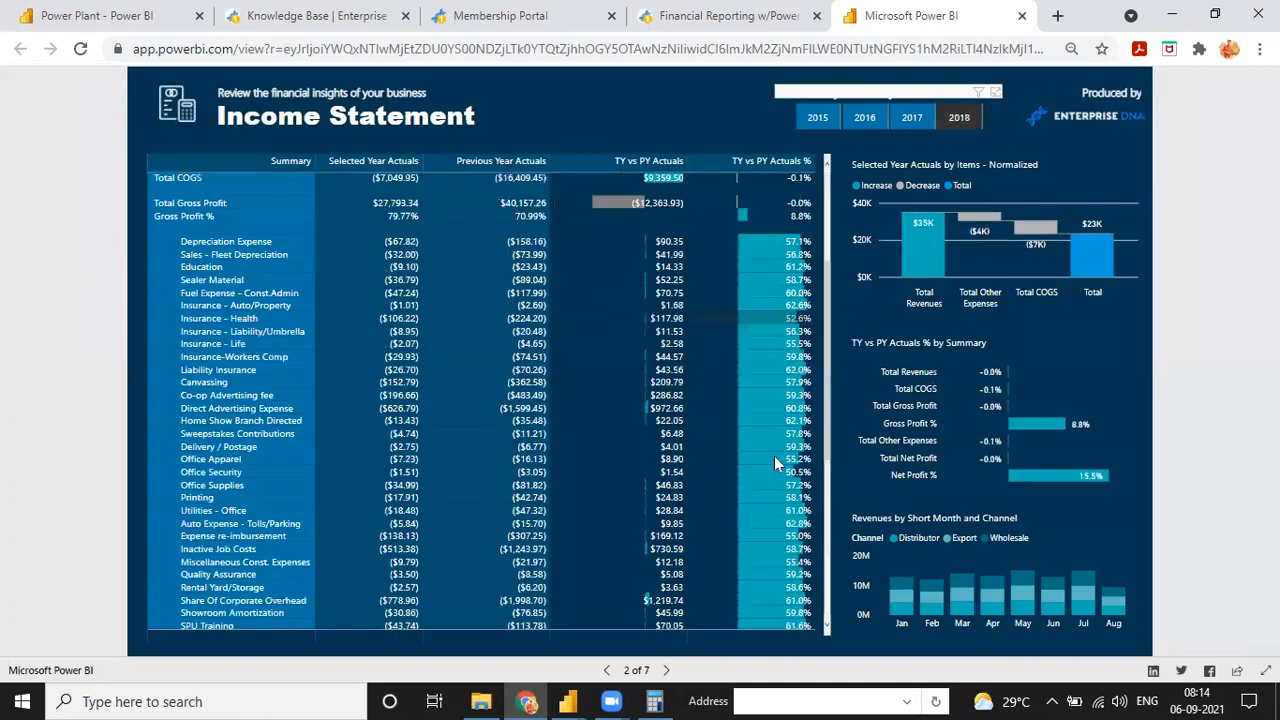
{"action": "scroll", "coordinate": [774, 456], "scroll_direction": "down", "scroll_amount": 5}
{"action": "scroll", "coordinate": [680, 519], "scroll_direction": "up", "scroll_amount": 10}
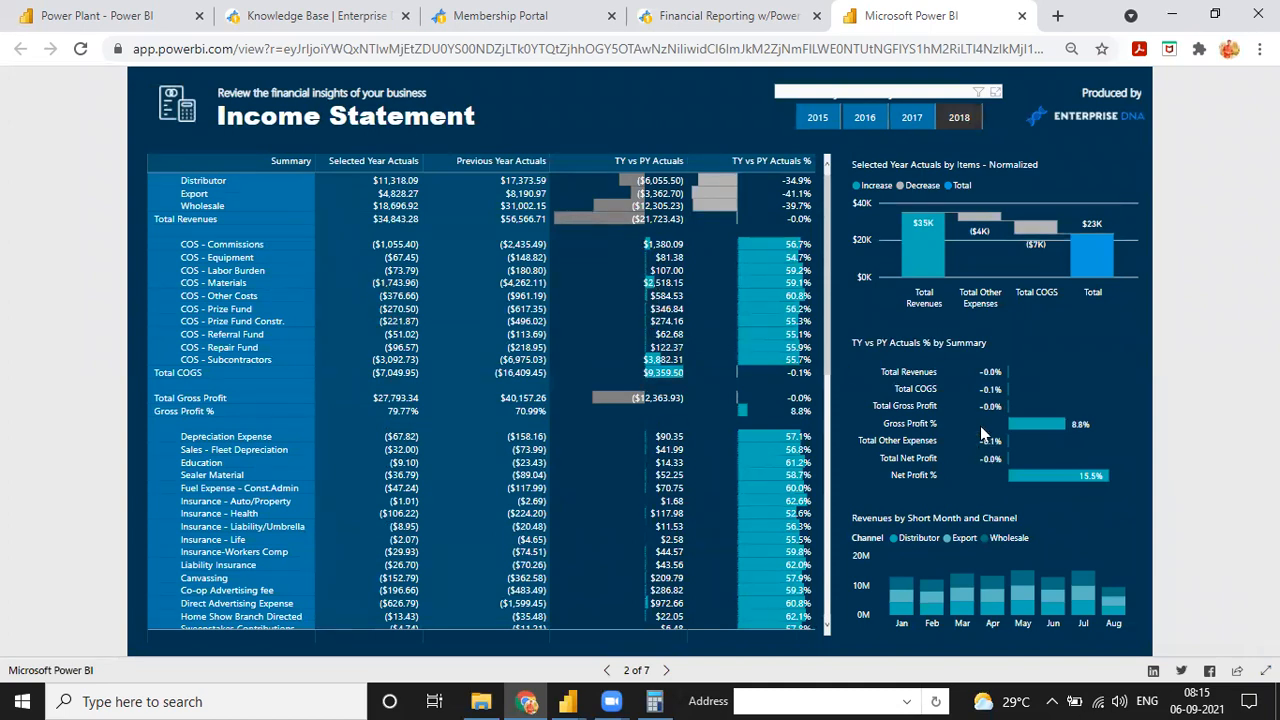
Return to the report's navigation page and view the Balance Sheet and the Cash Flow Statement pages
{"action": "left_click", "coordinate": [186, 118]}
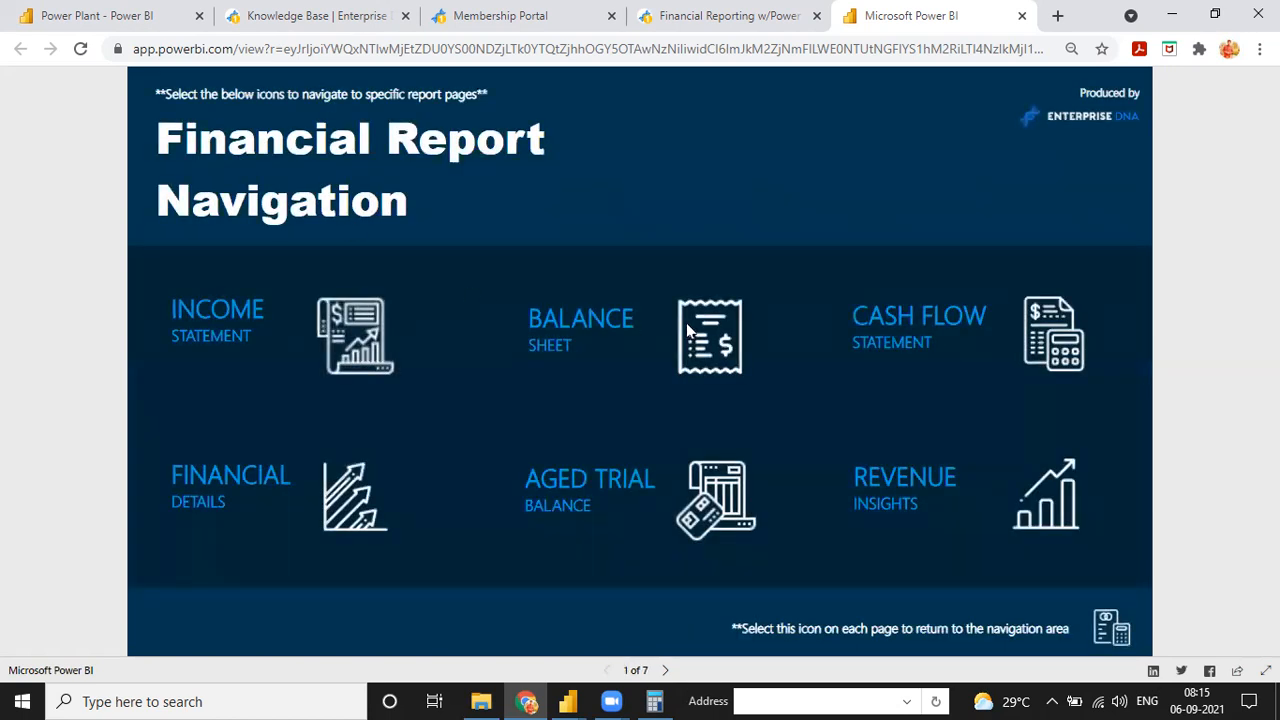
{"action": "left_click", "coordinate": [688, 330]}
{"action": "scroll", "coordinate": [551, 394], "scroll_direction": "down", "scroll_amount": 2}
{"action": "scroll", "coordinate": [562, 457], "scroll_direction": "up", "scroll_amount": 2}
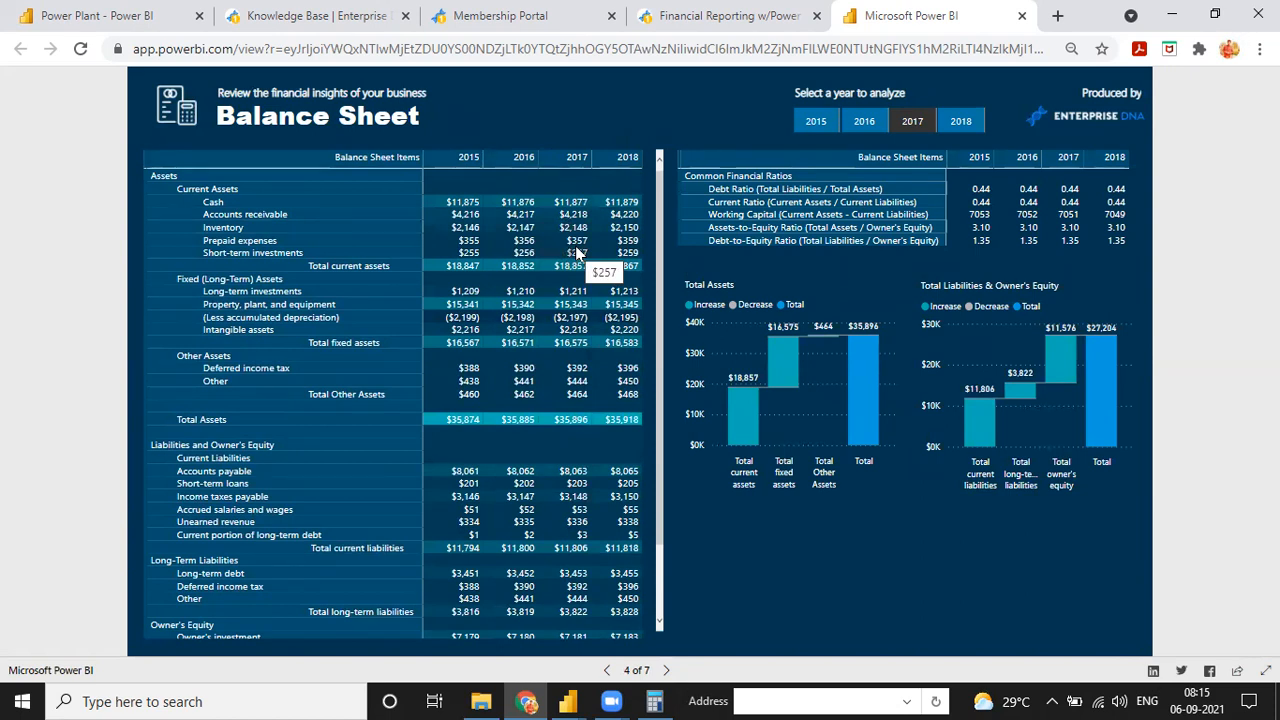
{"action": "left_click", "coordinate": [172, 108]}
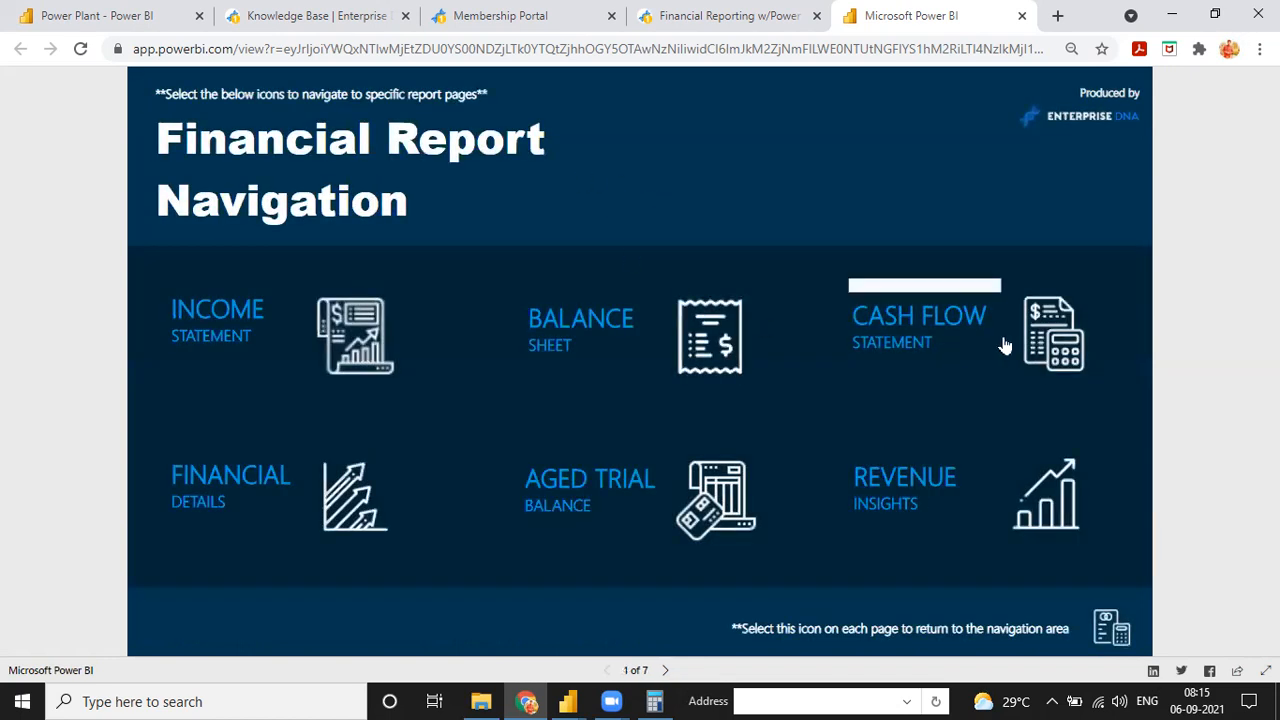
{"action": "left_click", "coordinate": [1036, 334]}
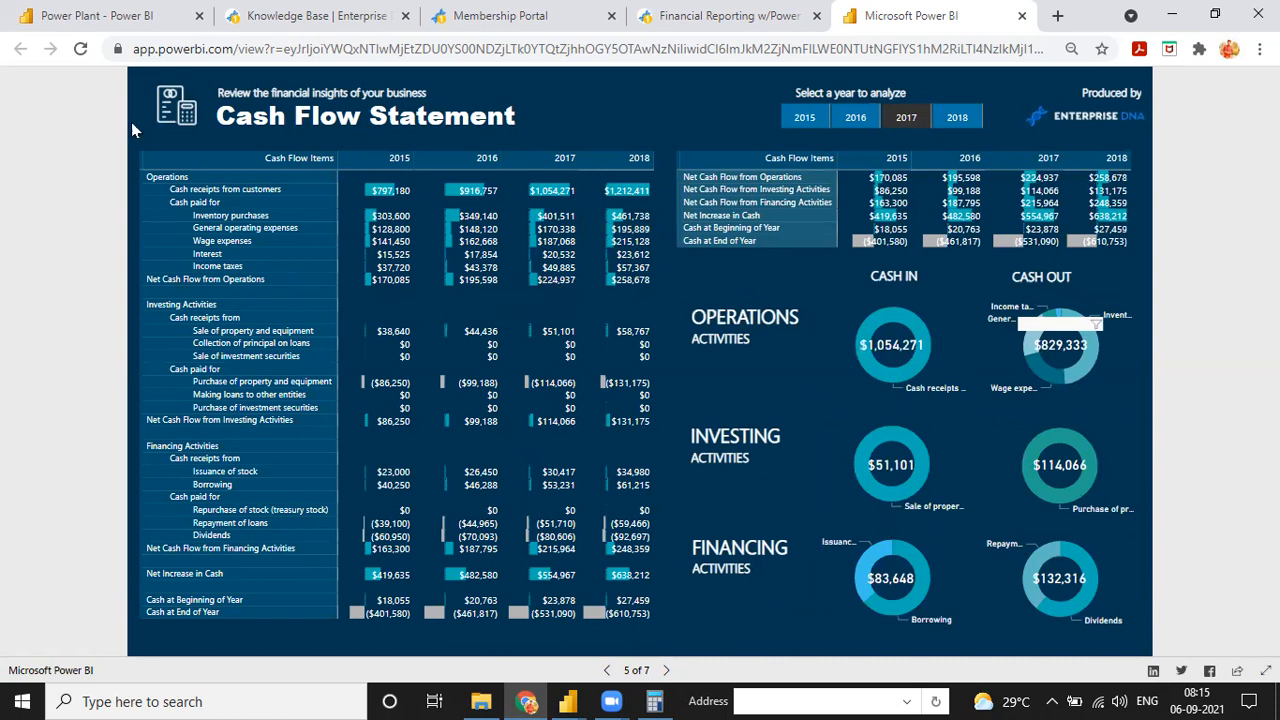
Open the Aged Trial Balance page from the report navigation and examine its customer invoice aging table
{"action": "left_click", "coordinate": [173, 112]}
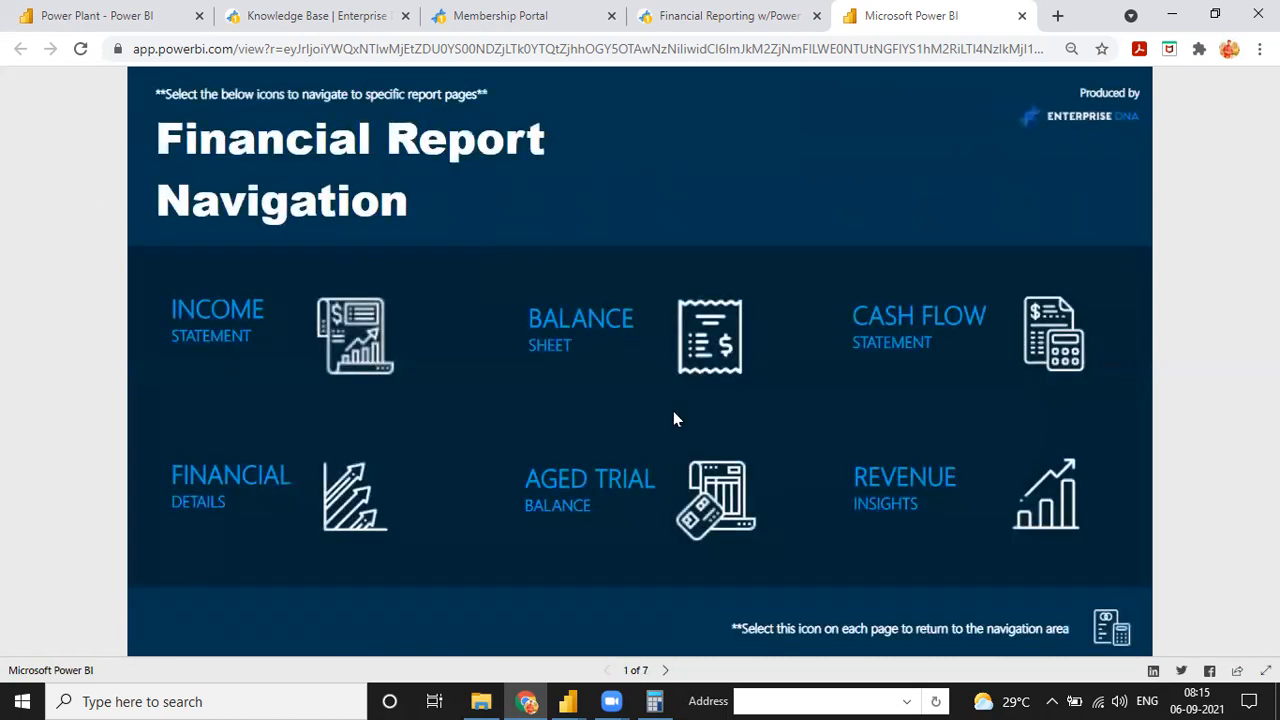
{"action": "left_click", "coordinate": [703, 510]}
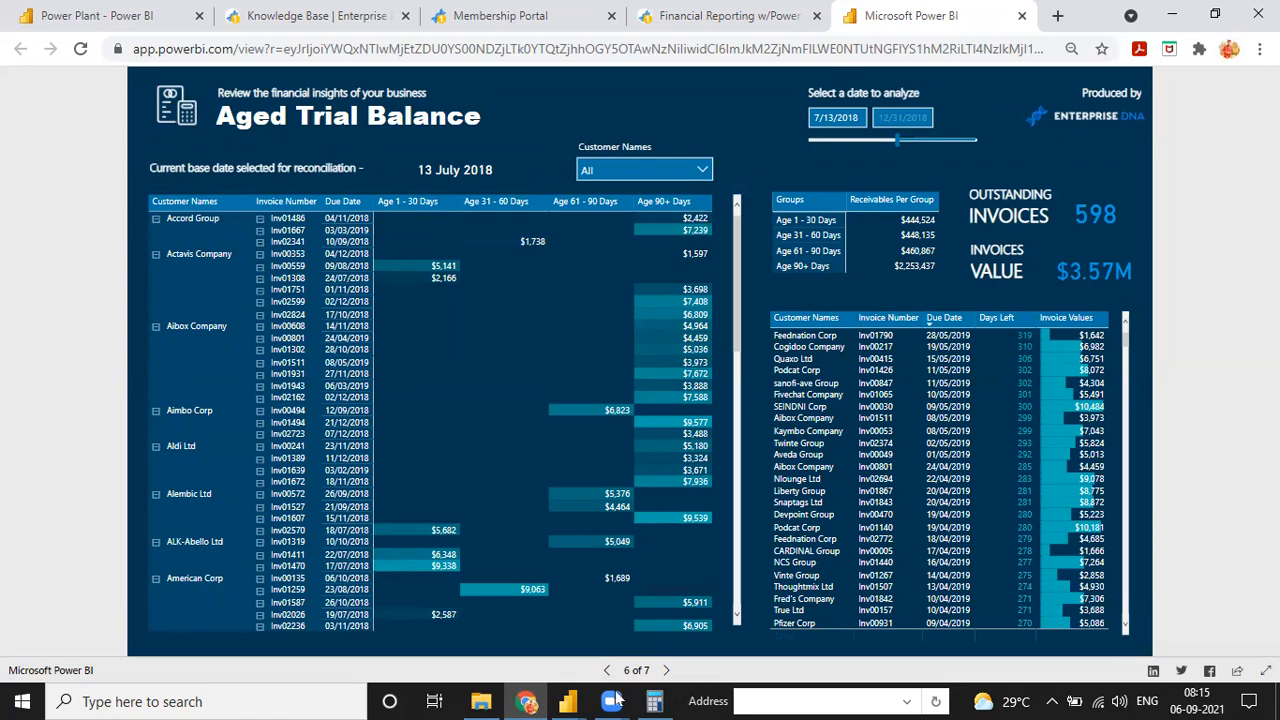
{"action": "mouse_move", "coordinate": [567, 701]}
{"action": "left_click", "coordinate": [593, 667]}
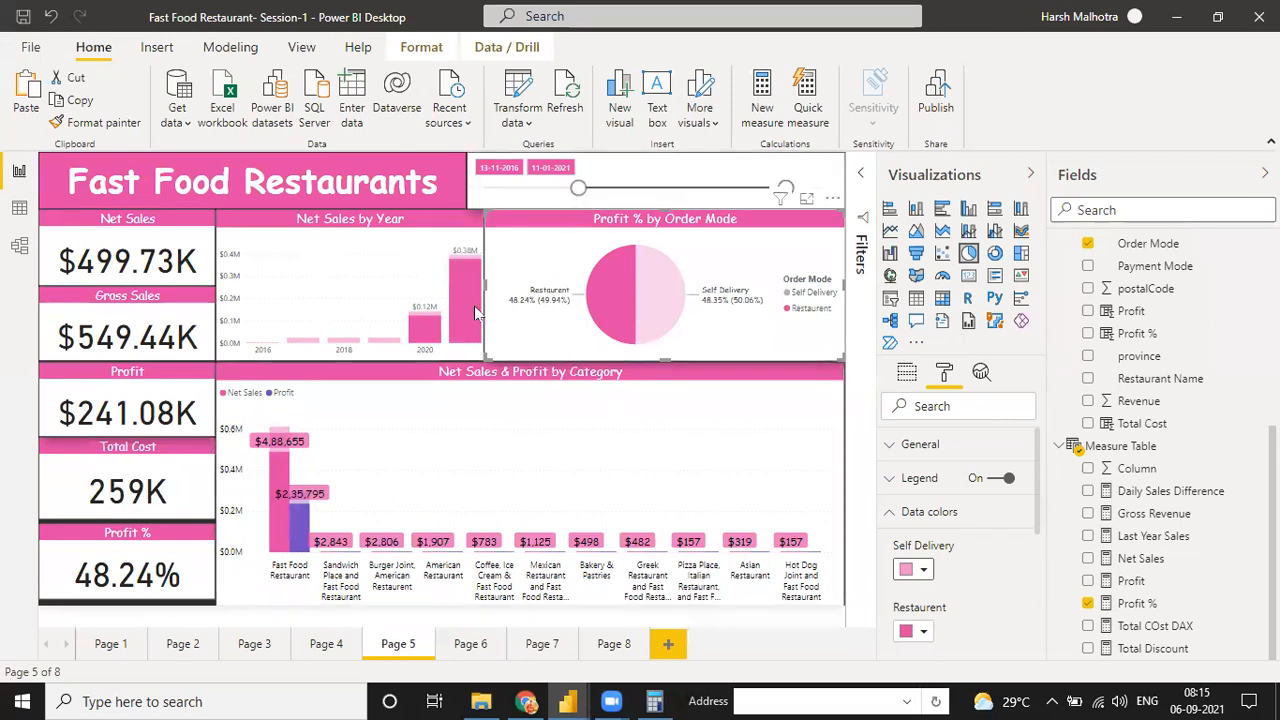
{"action": "key", "text": "alt+Tab"}
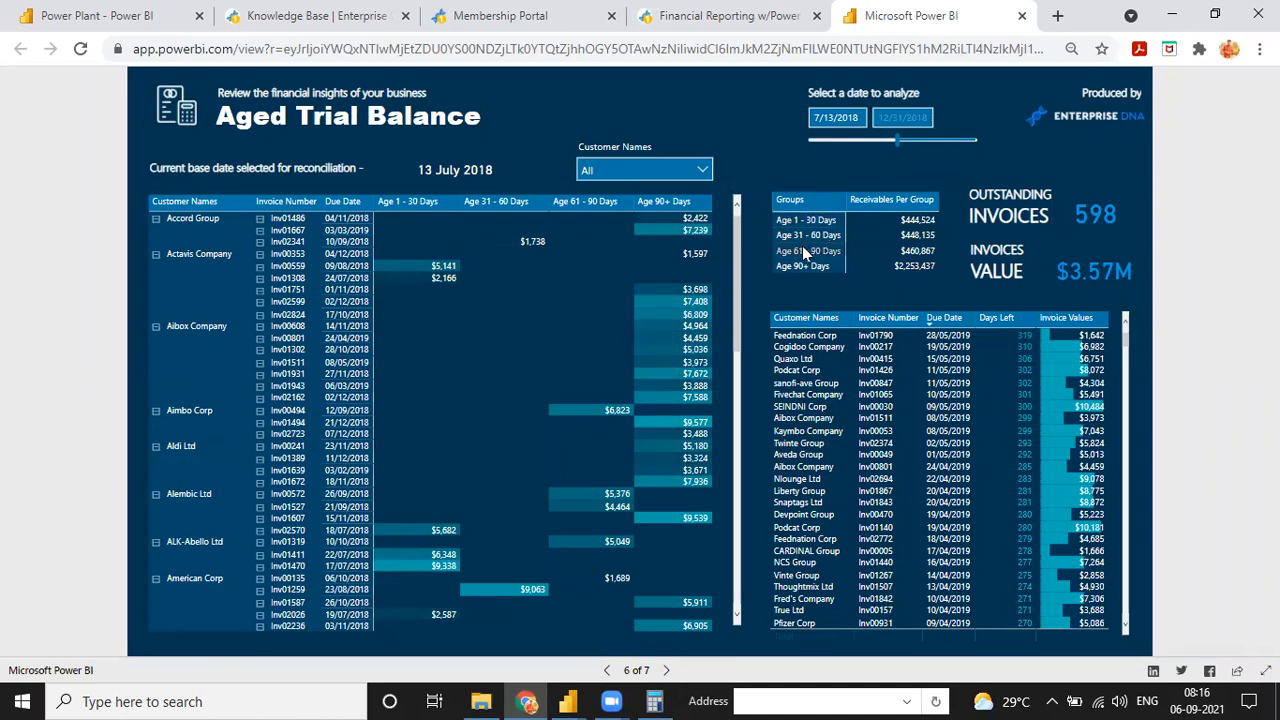
{"action": "scroll", "coordinate": [424, 405], "scroll_direction": "down", "scroll_amount": 10}
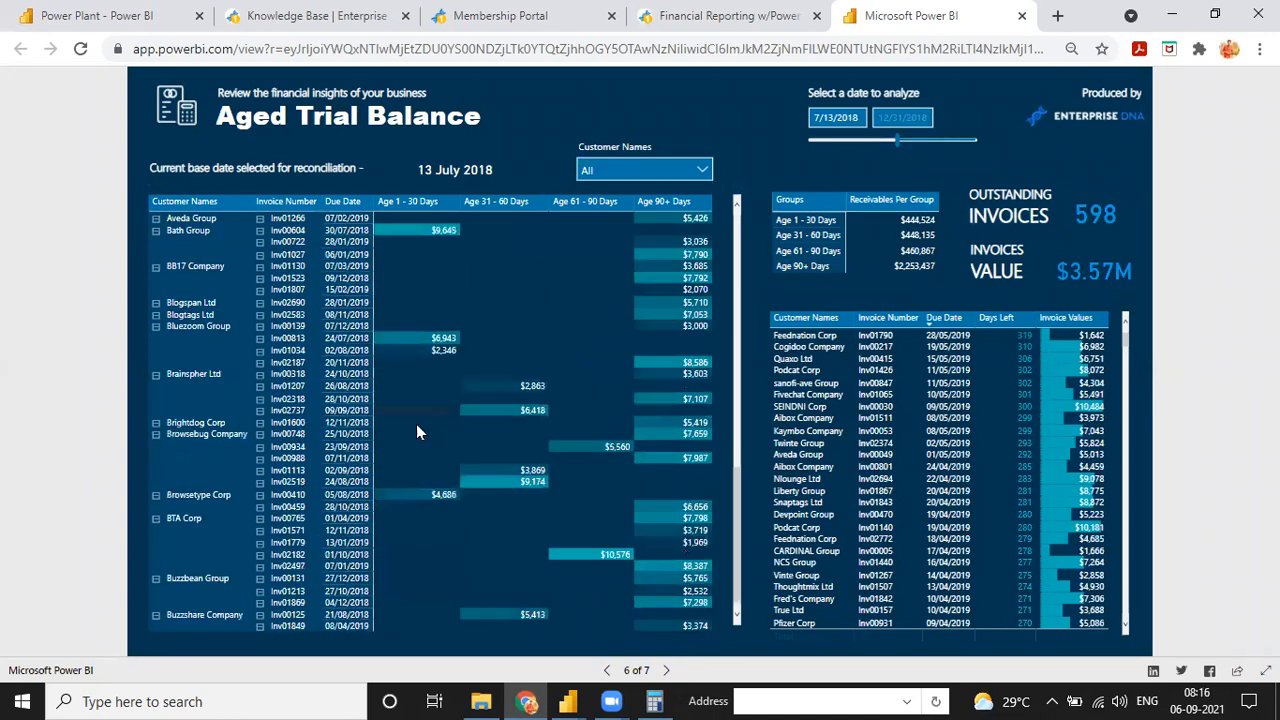
{"action": "scroll", "coordinate": [328, 338], "scroll_direction": "up", "scroll_amount": 10}
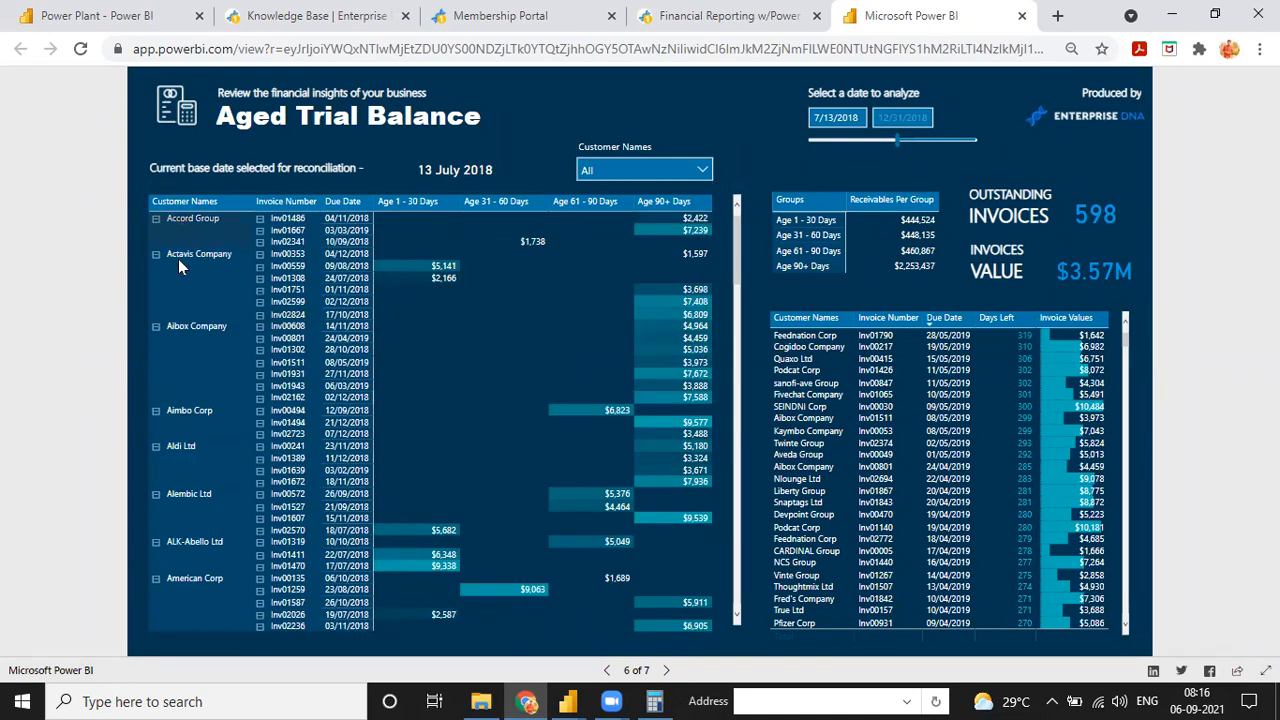
{"action": "scroll", "coordinate": [214, 369], "scroll_direction": "down", "scroll_amount": 5}
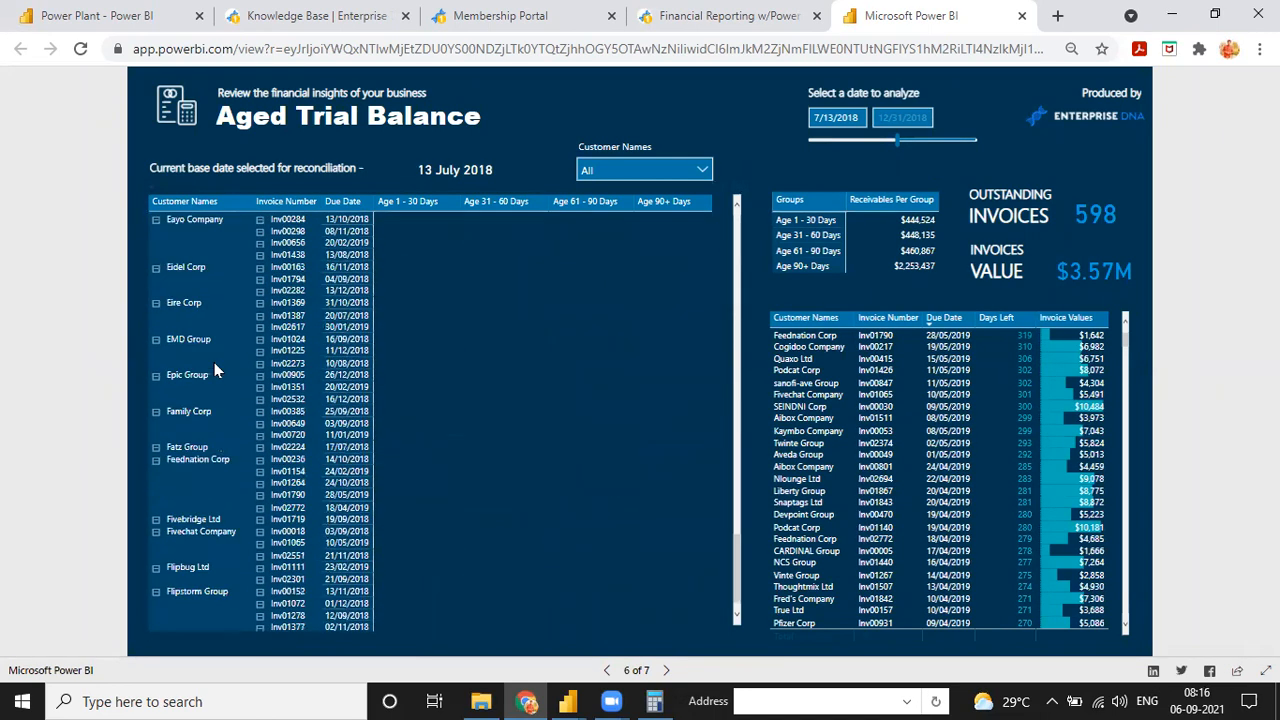
{"action": "scroll", "coordinate": [200, 420], "scroll_direction": "up", "scroll_amount": 5}
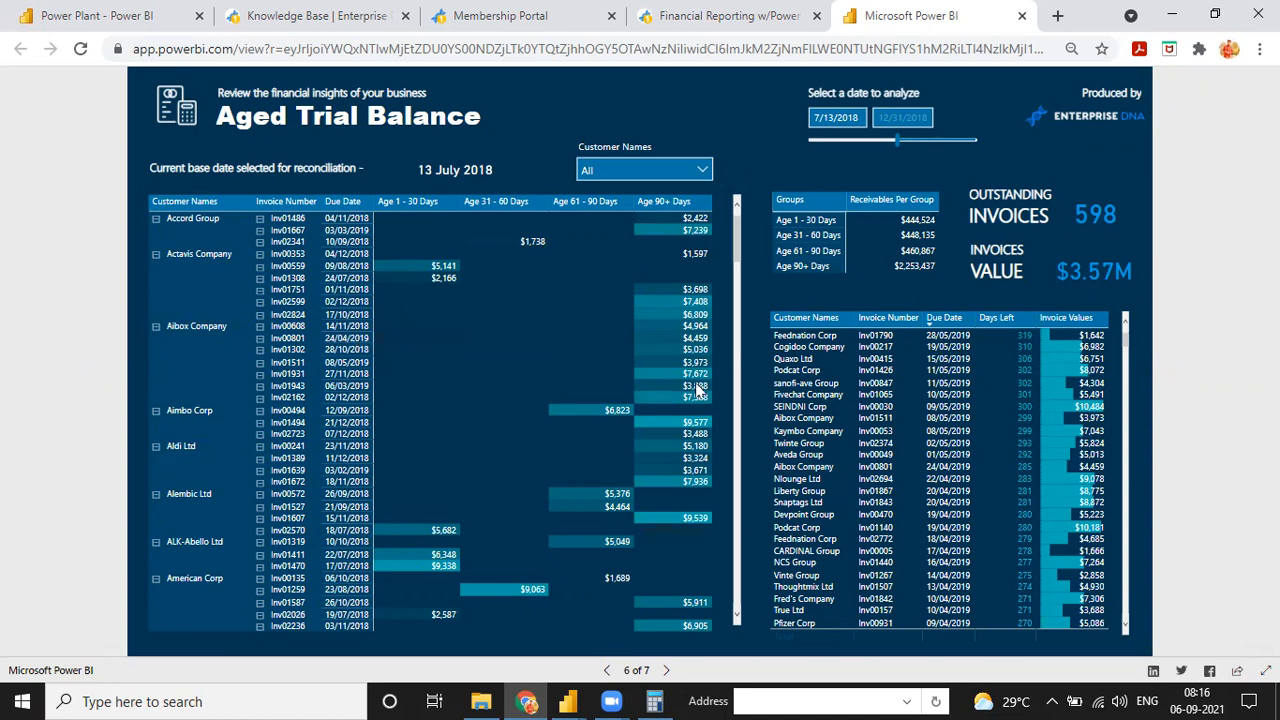
Set the Aged Trial Balance date to 12/31/2018 and filter the customer names to Accudial Company
{"action": "left_click_drag", "start_coordinate": [899, 145], "coordinate": [990, 148]}
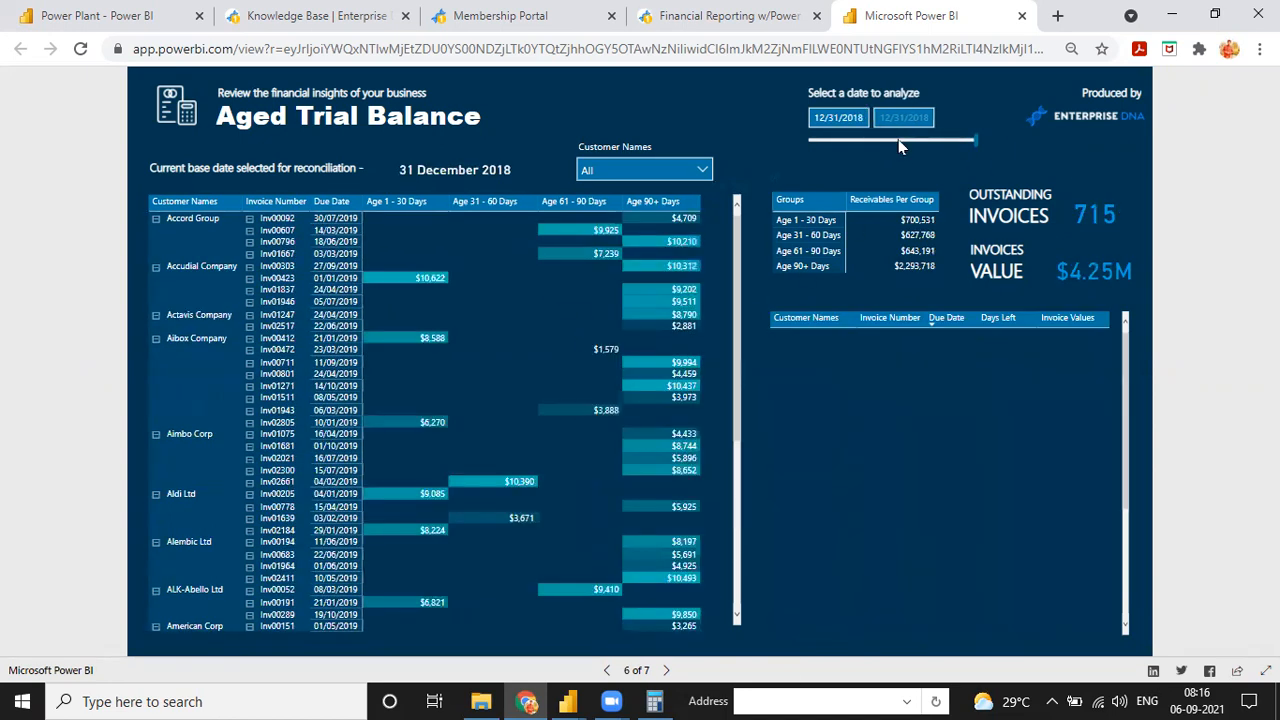
{"action": "scroll", "coordinate": [493, 444], "scroll_direction": "down", "scroll_amount": 5}
{"action": "left_click", "coordinate": [676, 169]}
{"action": "left_click", "coordinate": [591, 221]}
{"action": "left_click", "coordinate": [589, 194]}
{"action": "left_click", "coordinate": [589, 194]}
{"action": "left_click", "coordinate": [590, 219]}
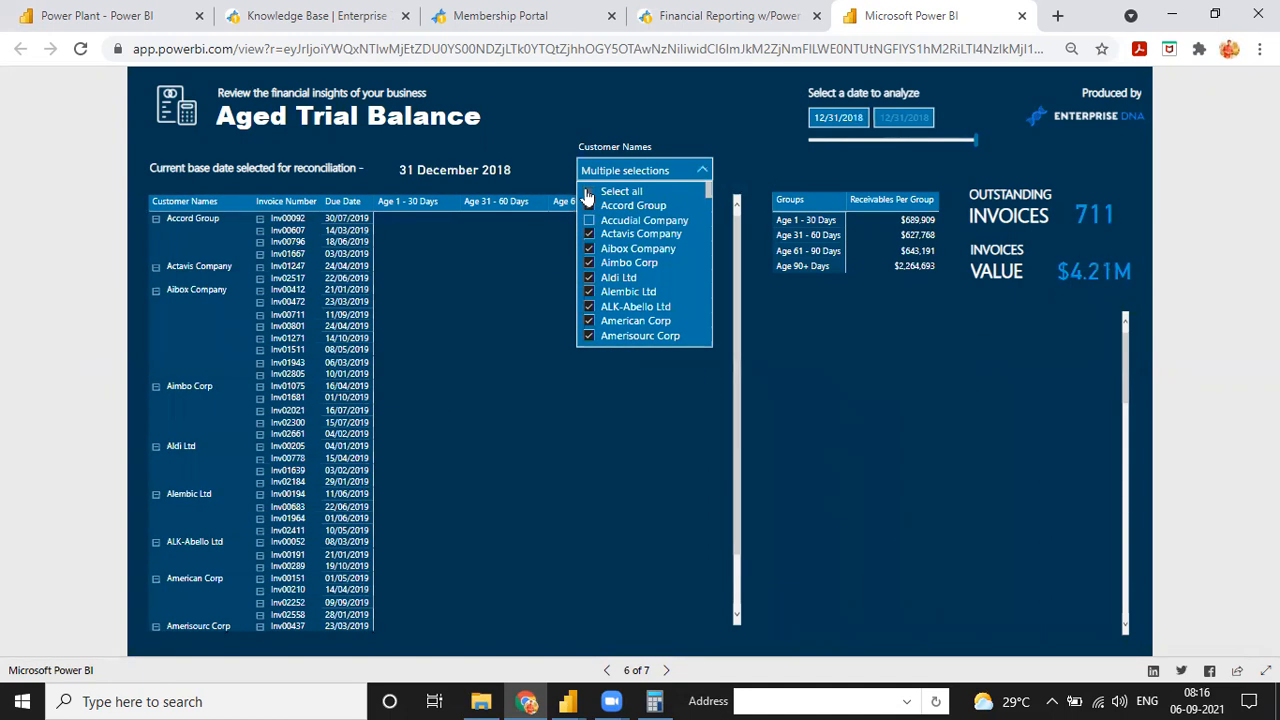
{"action": "left_click", "coordinate": [588, 194]}
{"action": "left_click", "coordinate": [590, 221]}
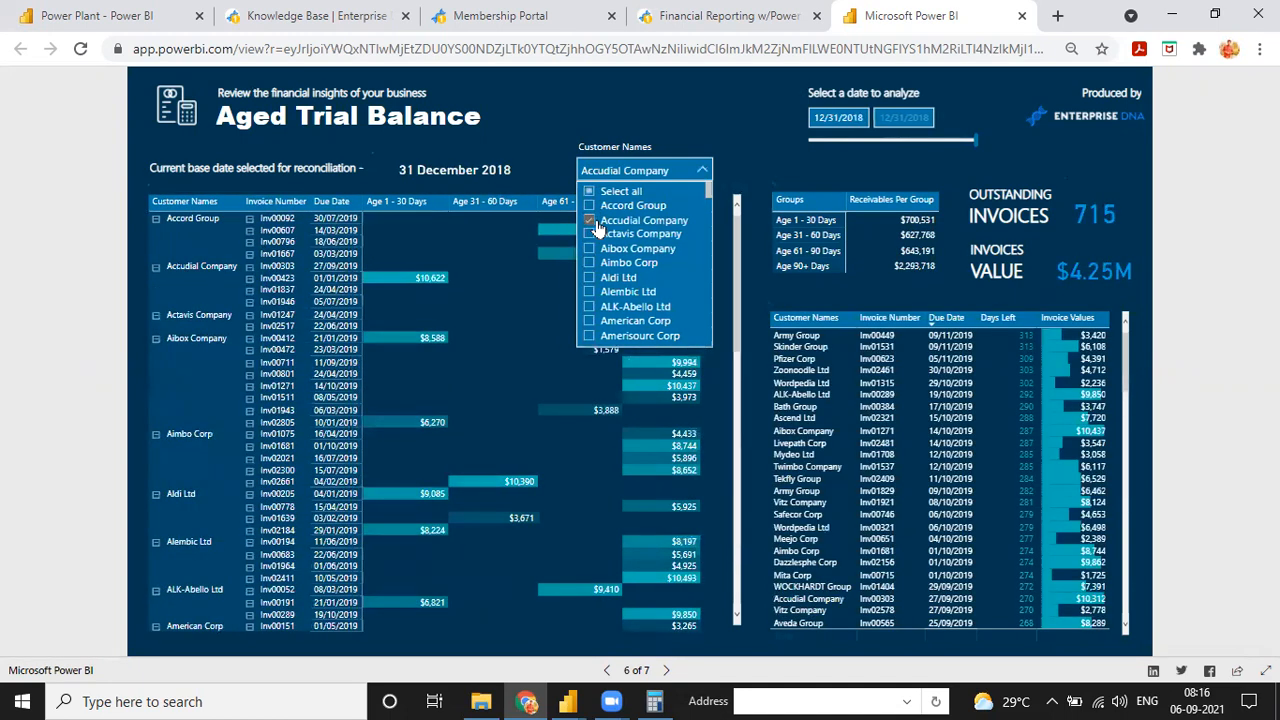
{"action": "left_click", "coordinate": [447, 372]}
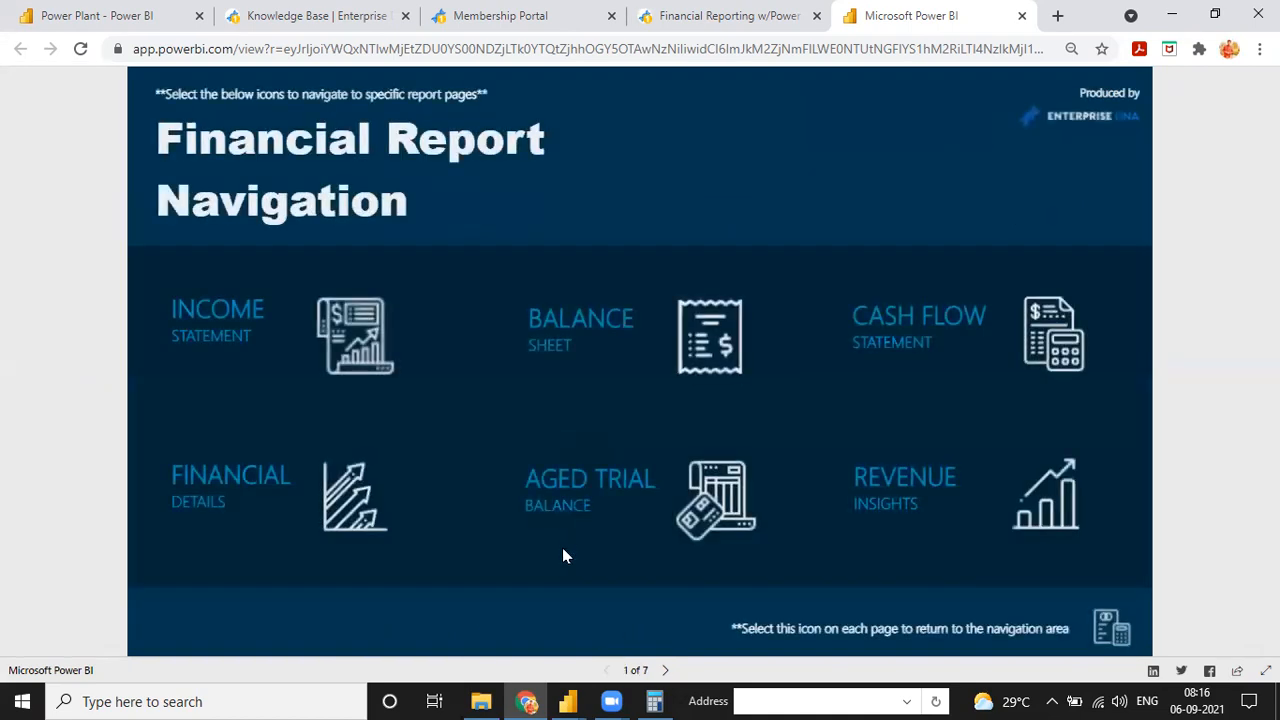
View the report's Revenue Insights page and switch back to the Fast Food Restaurant report in Power BI Desktop
{"action": "left_click", "coordinate": [665, 670]}
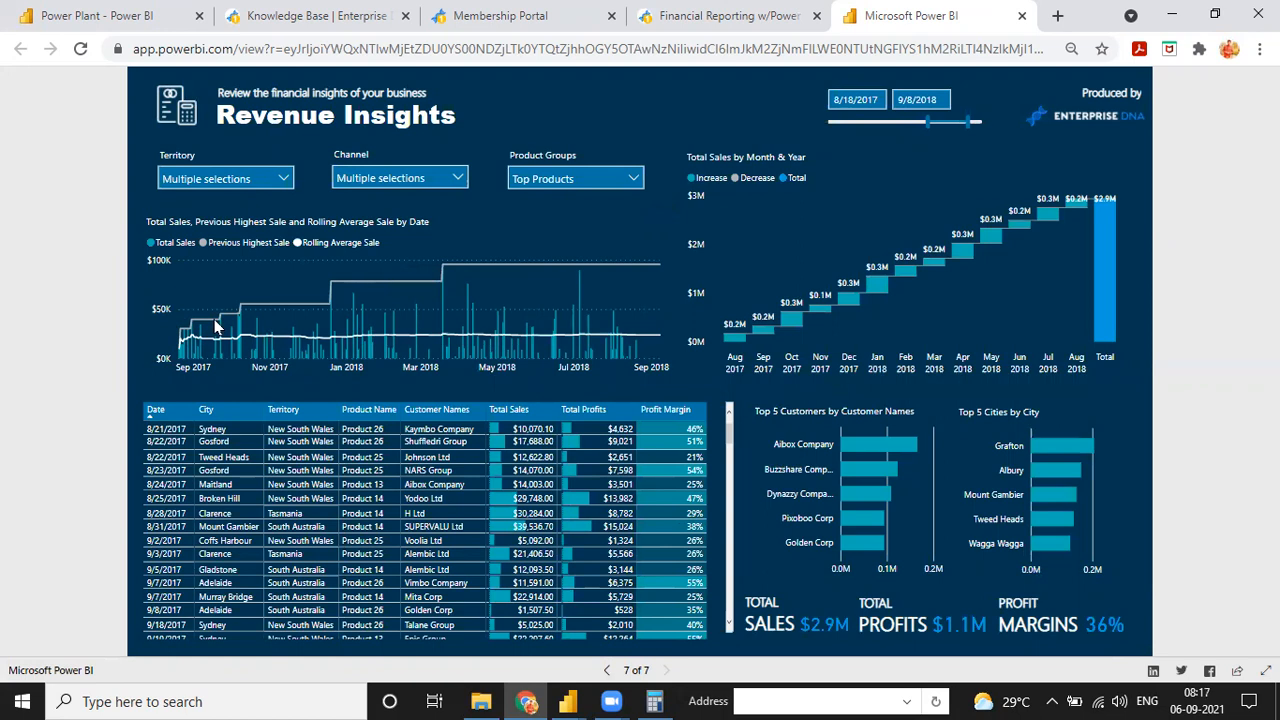
{"action": "scroll", "coordinate": [590, 510], "scroll_direction": "down", "scroll_amount": 15}
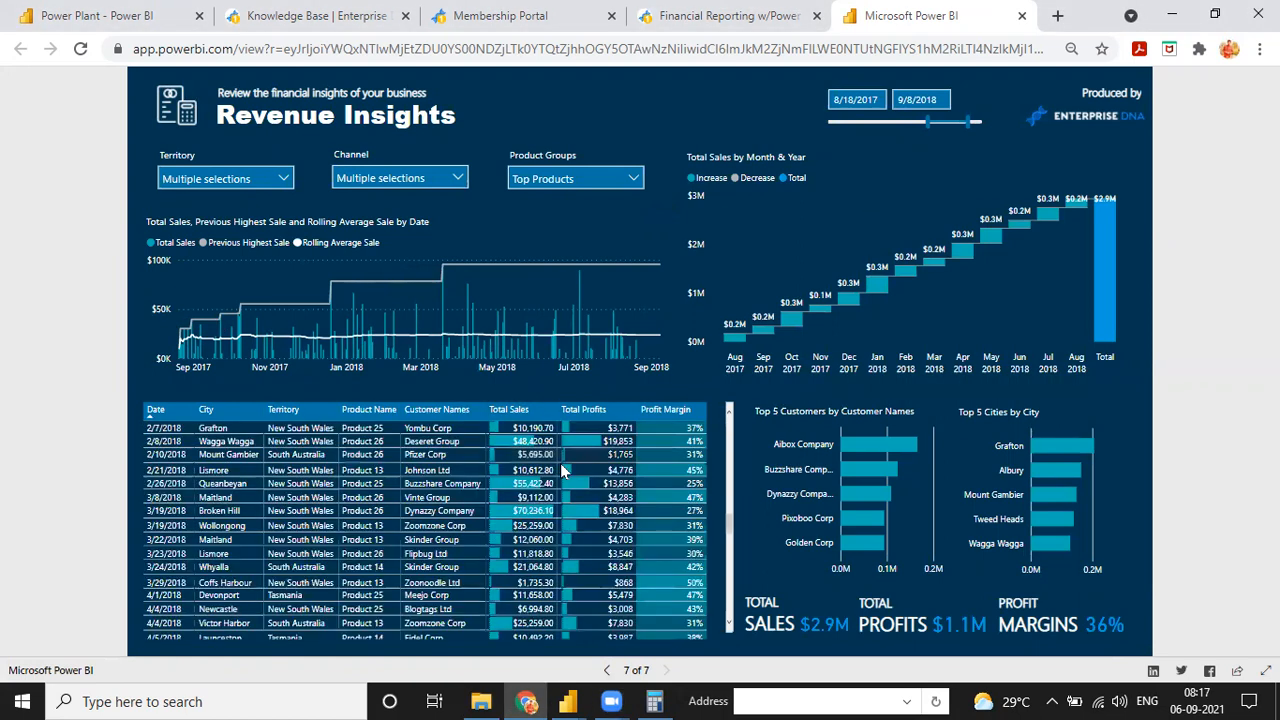
{"action": "left_click", "coordinate": [320, 18]}
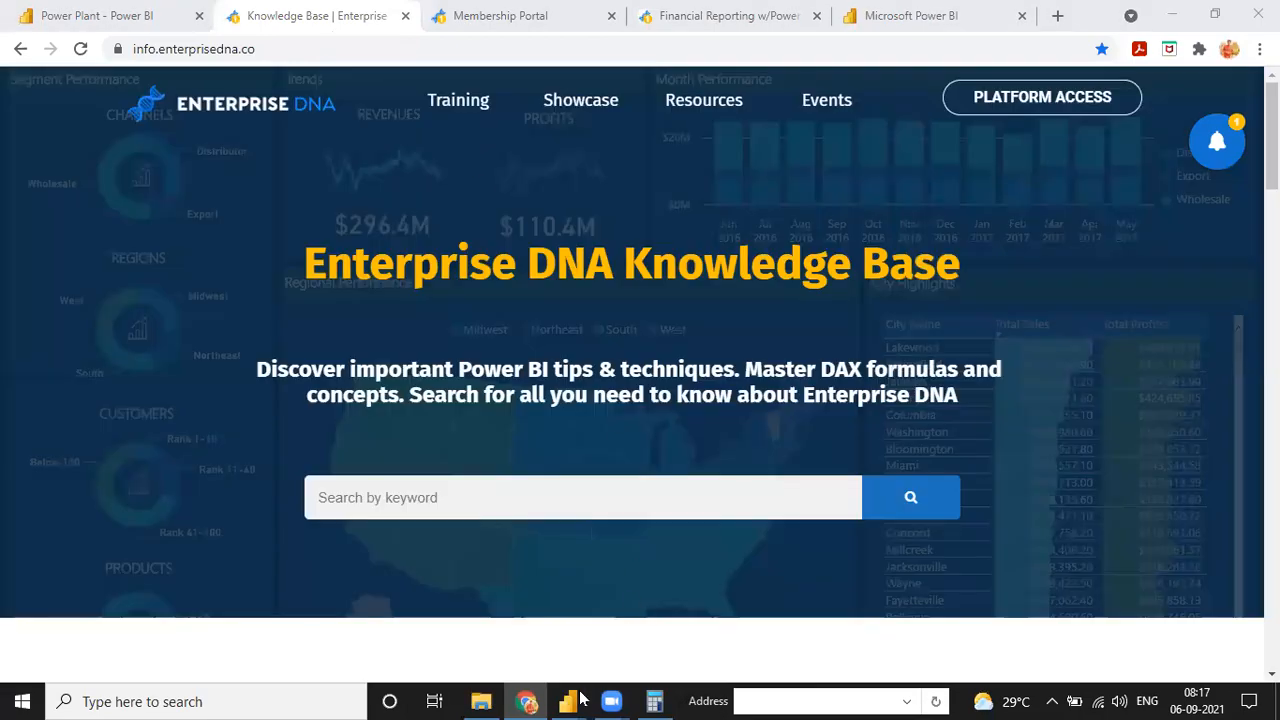
{"action": "mouse_move", "coordinate": [580, 700]}
{"action": "left_click", "coordinate": [640, 620]}
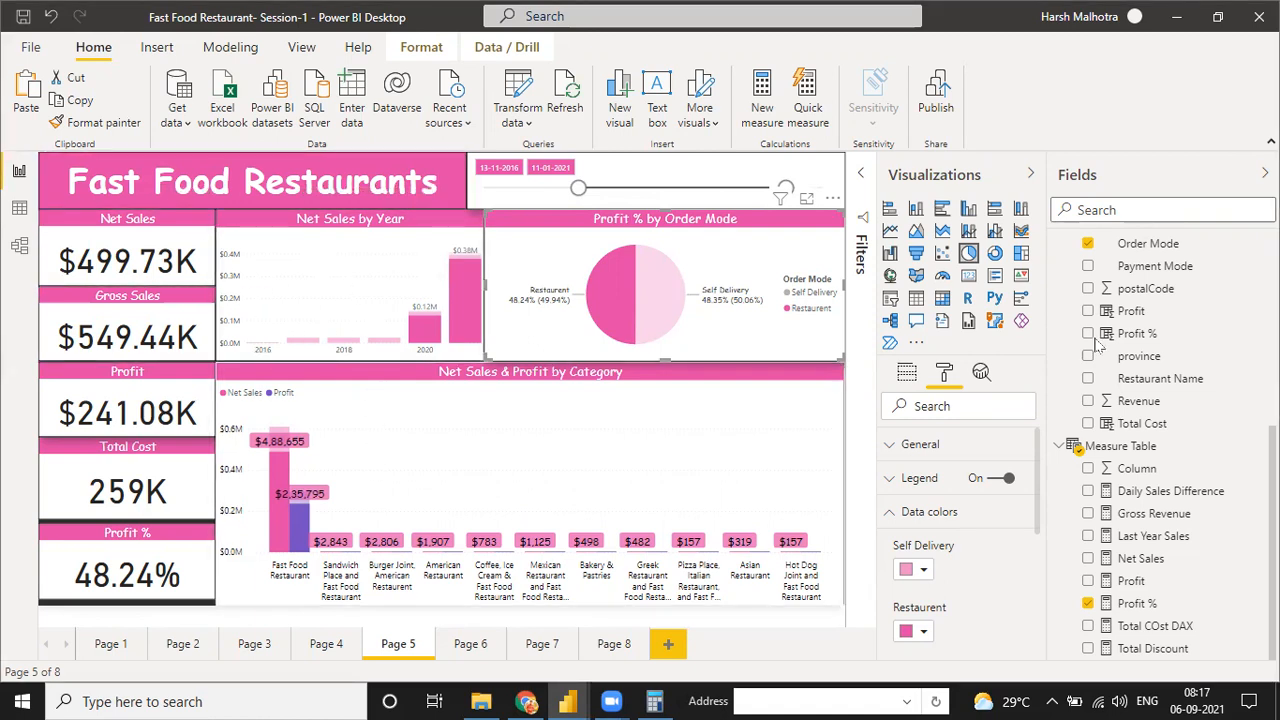
Clear the cross-highlighting on Page 5 and open the Performance analyzer, leaving its pane collapsed
{"action": "left_click", "coordinate": [350, 240]}
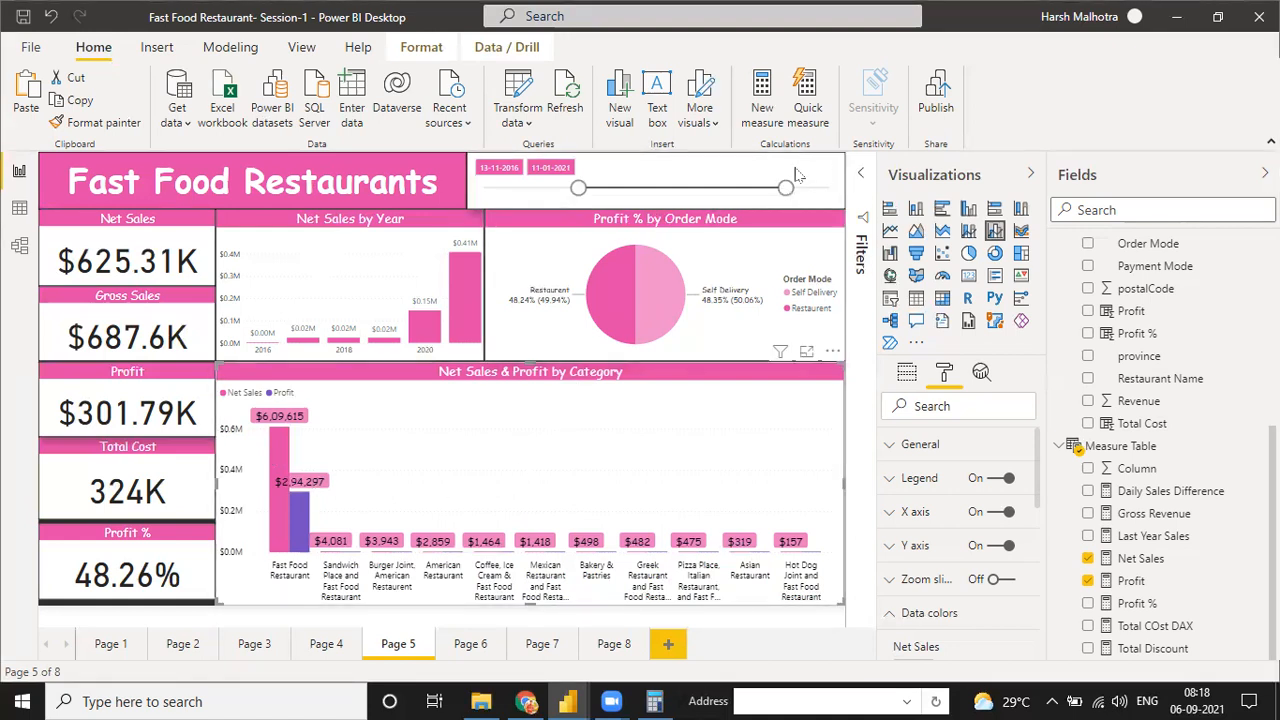
{"action": "left_click", "coordinate": [168, 47]}
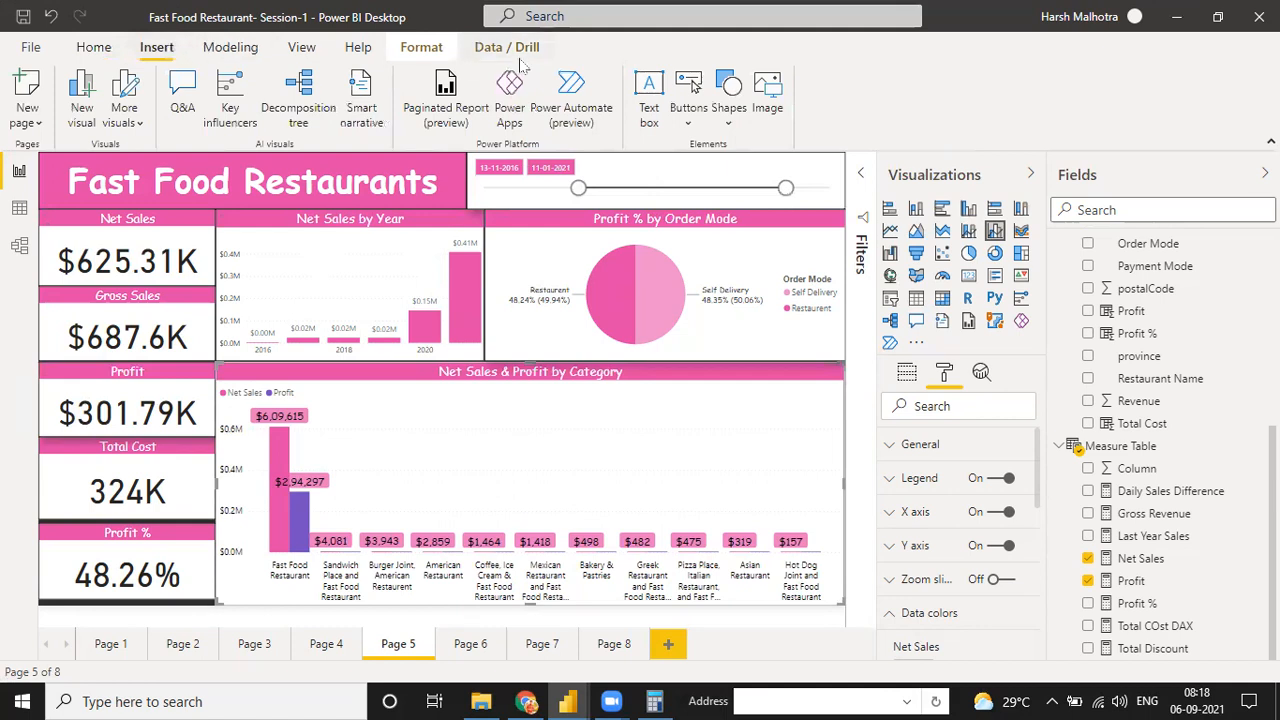
{"action": "left_click", "coordinate": [236, 52]}
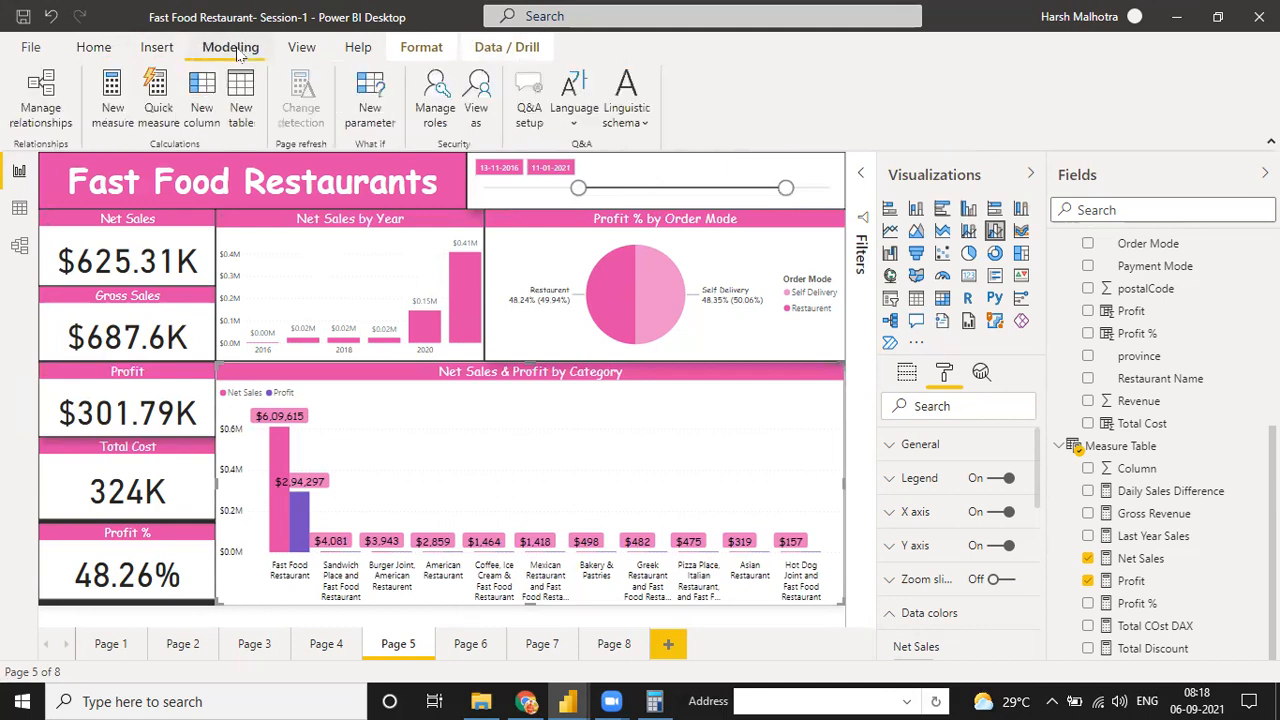
{"action": "left_click", "coordinate": [303, 50]}
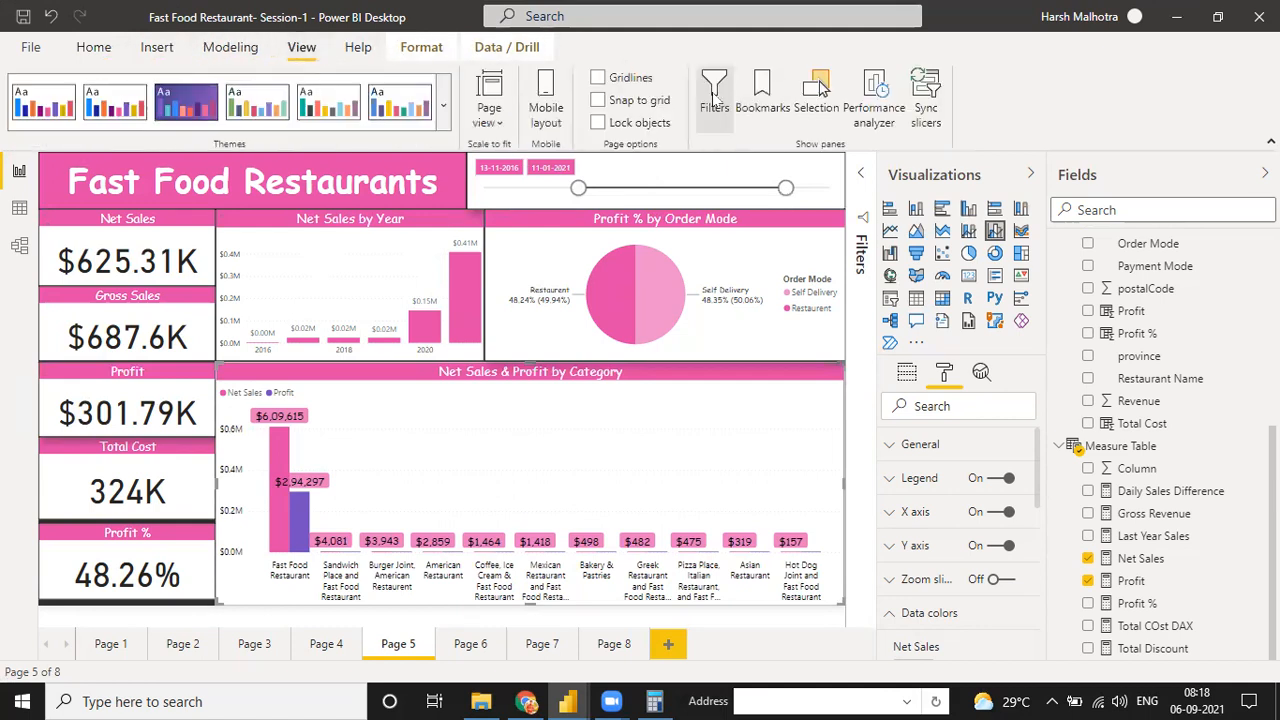
{"action": "left_click", "coordinate": [353, 250]}
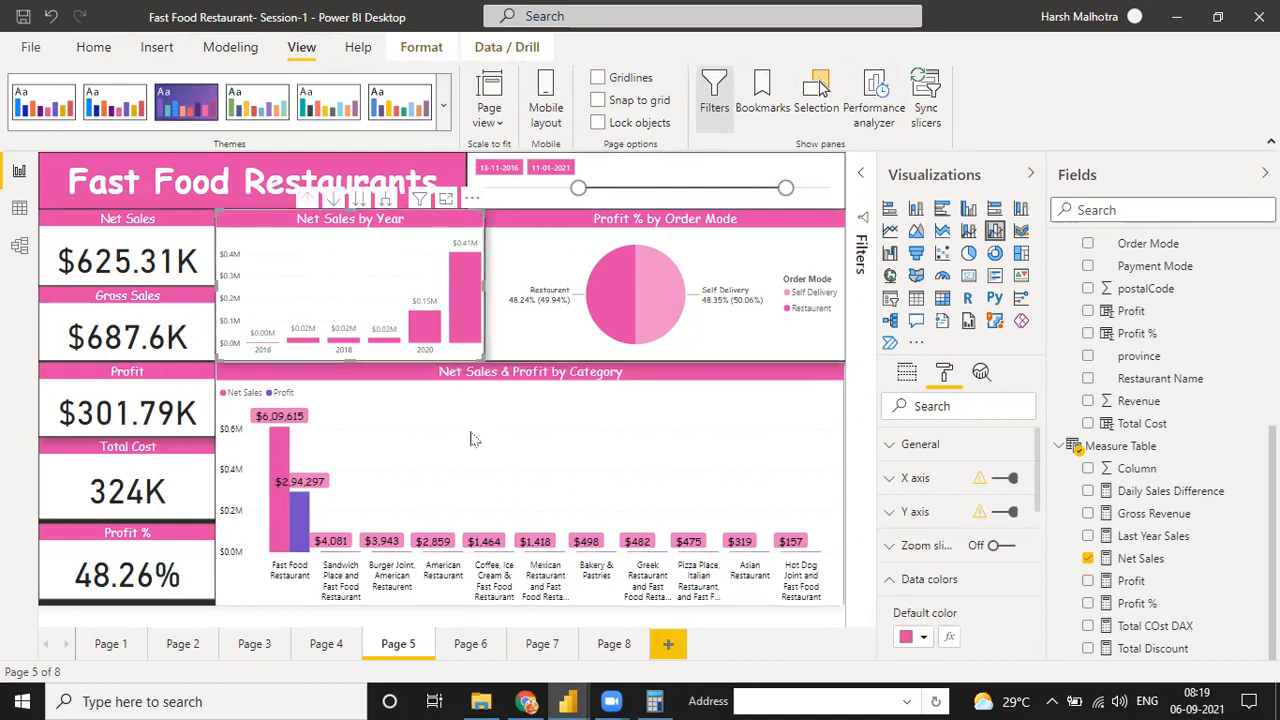
{"action": "left_click", "coordinate": [510, 428]}
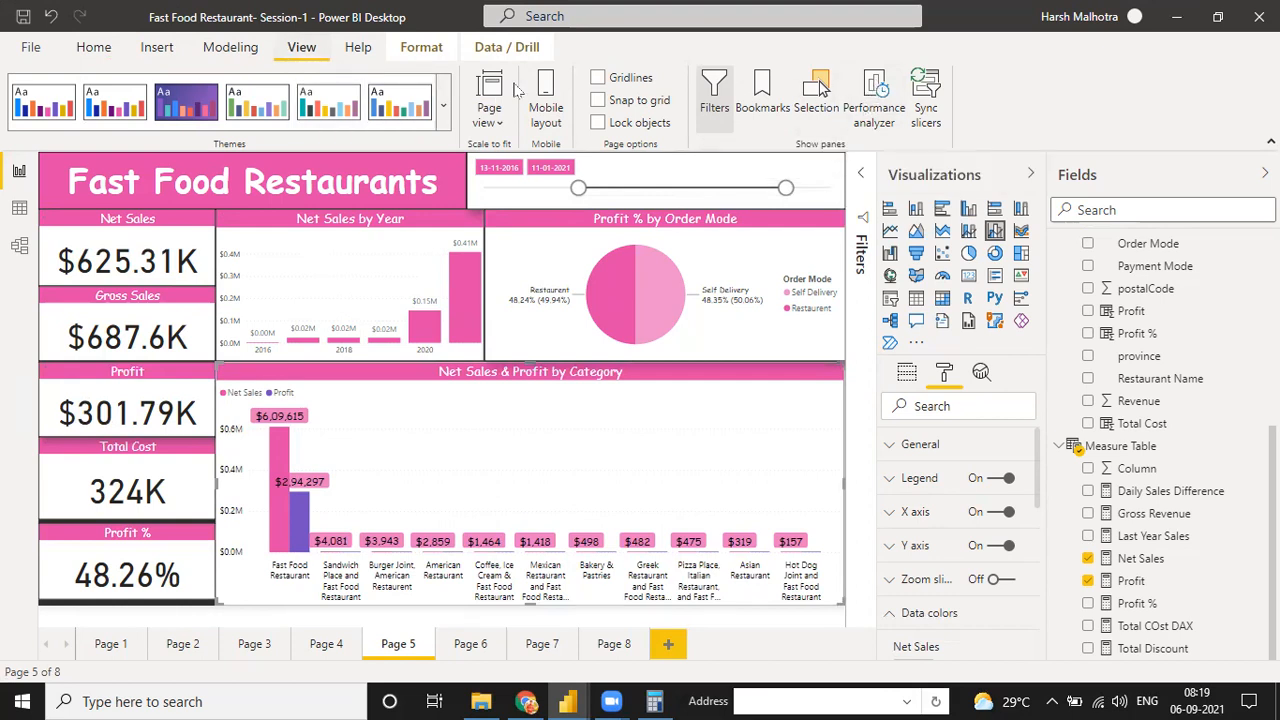
{"action": "left_click", "coordinate": [878, 98]}
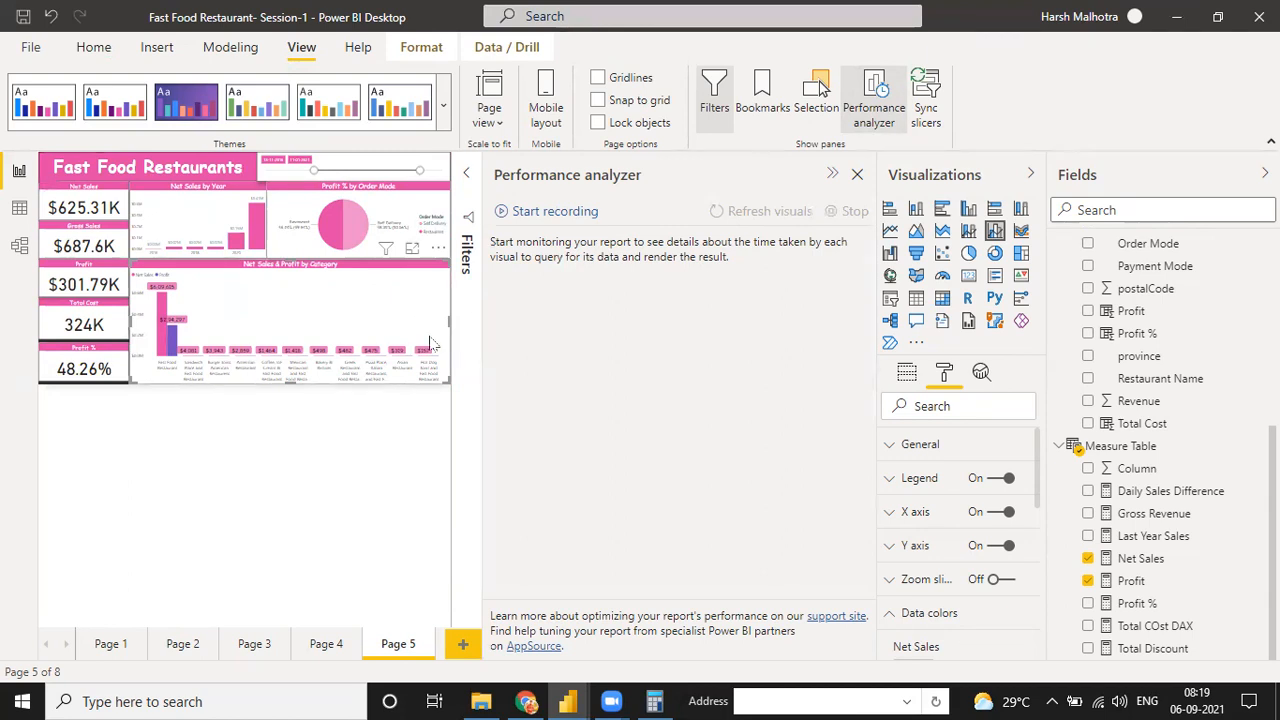
{"action": "left_click", "coordinate": [831, 175]}
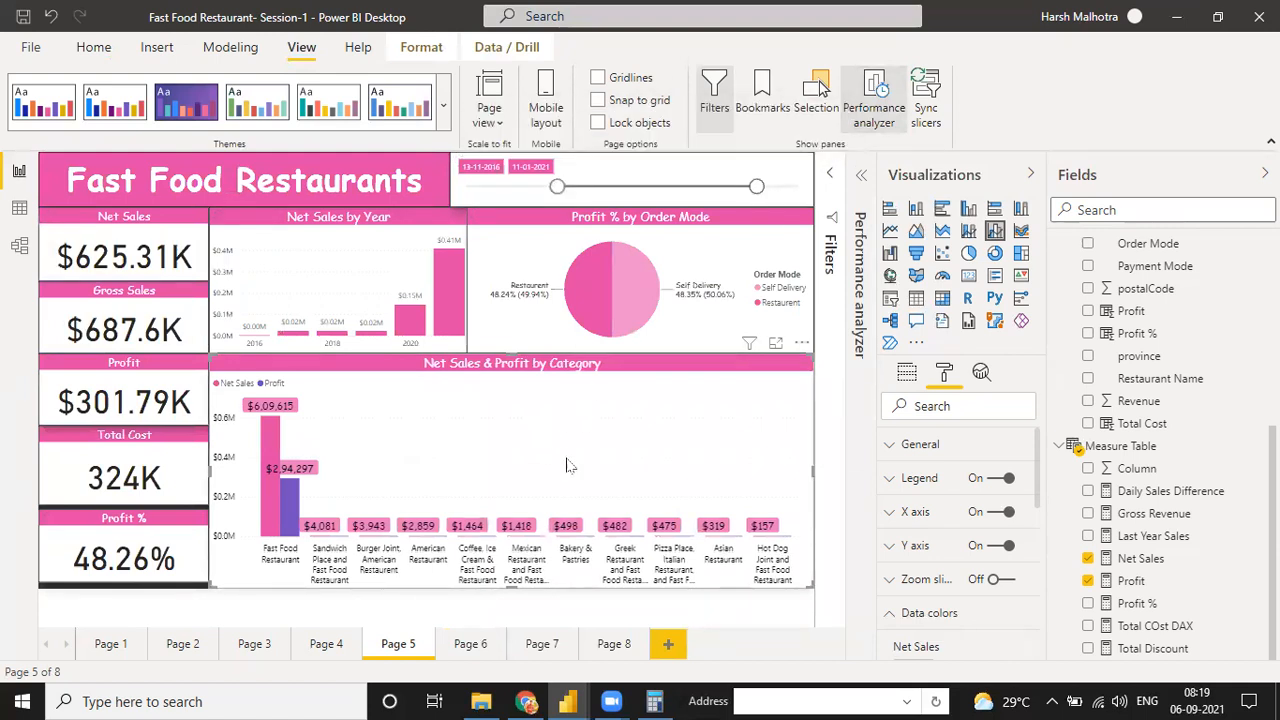
Analyze the Fast Food Restaurant bar in Net Sales & Profit by Category to find where the distribution is different, and close the result
{"action": "right_click", "coordinate": [568, 461]}
{"action": "left_click", "coordinate": [268, 432]}
{"action": "right_click", "coordinate": [418, 404]}
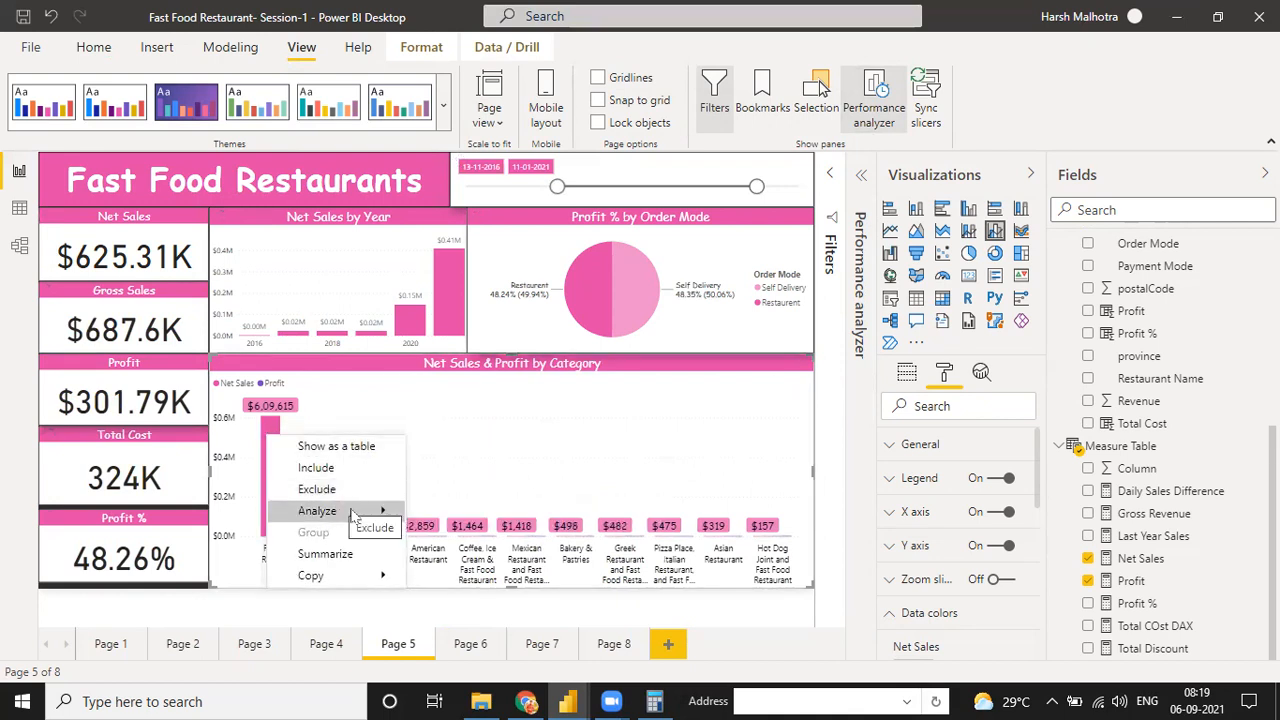
{"action": "mouse_move", "coordinate": [375, 513]}
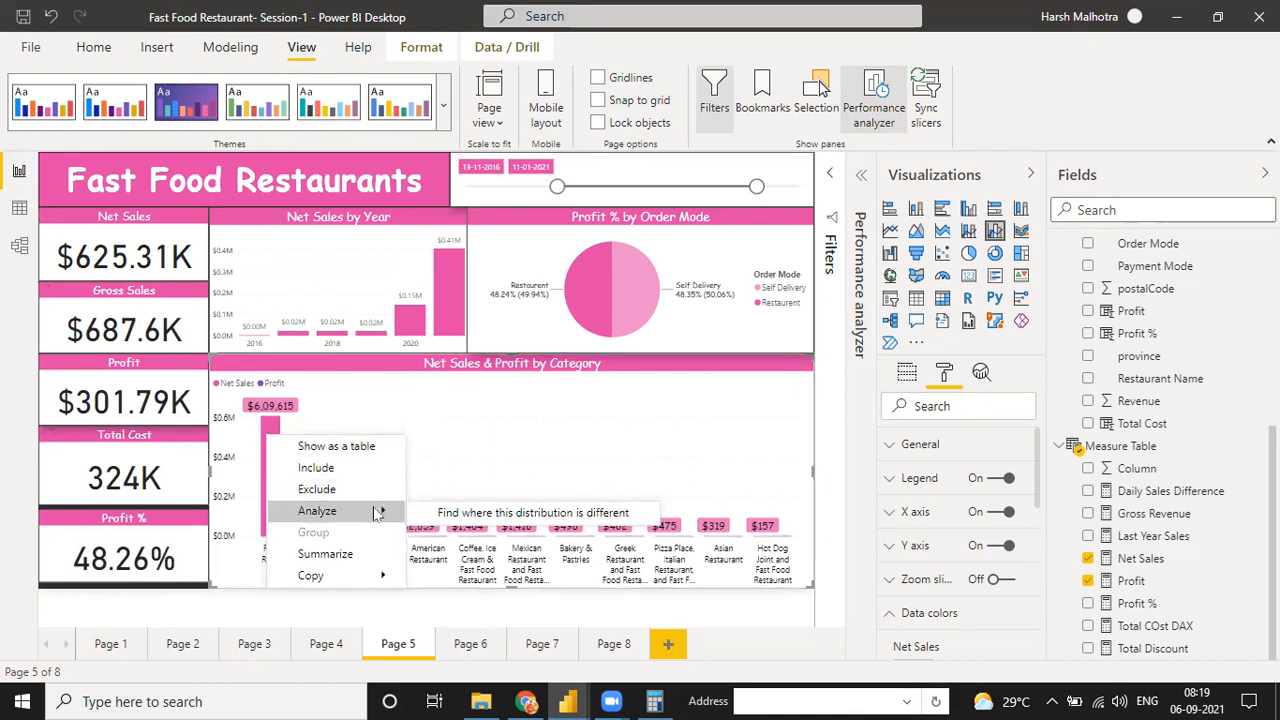
{"action": "left_click", "coordinate": [430, 513]}
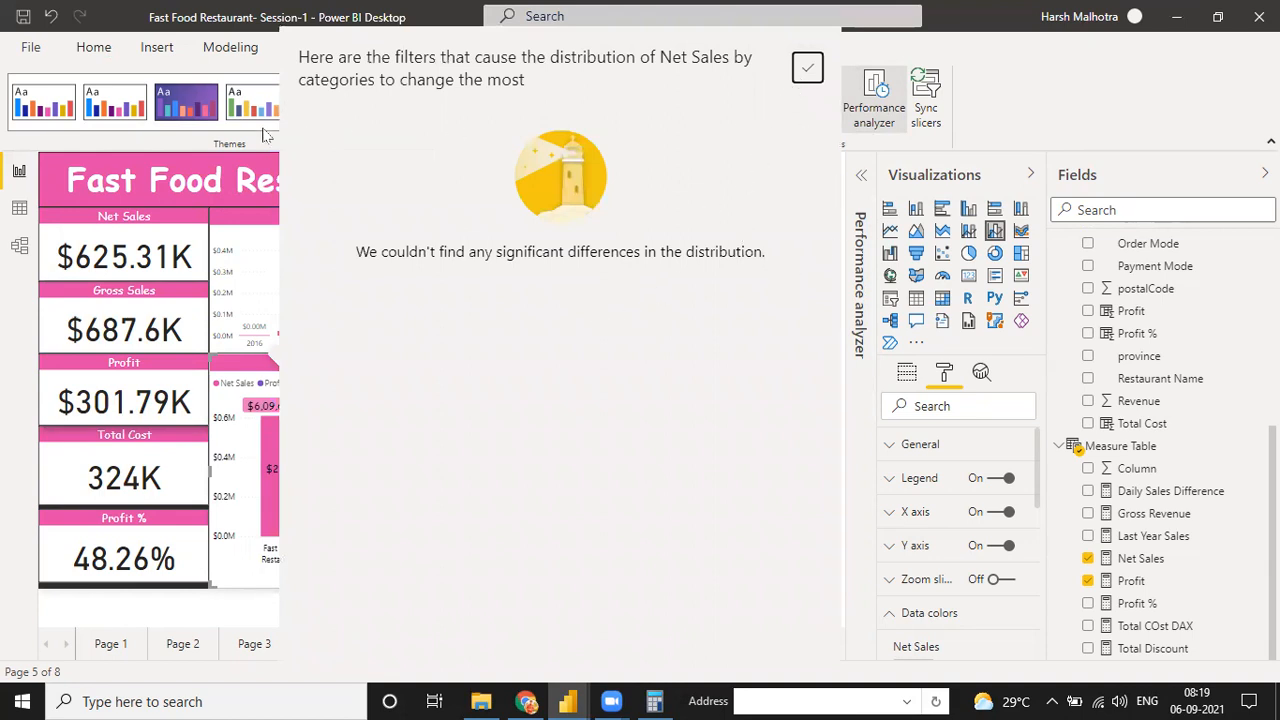
{"action": "left_click", "coordinate": [808, 68]}
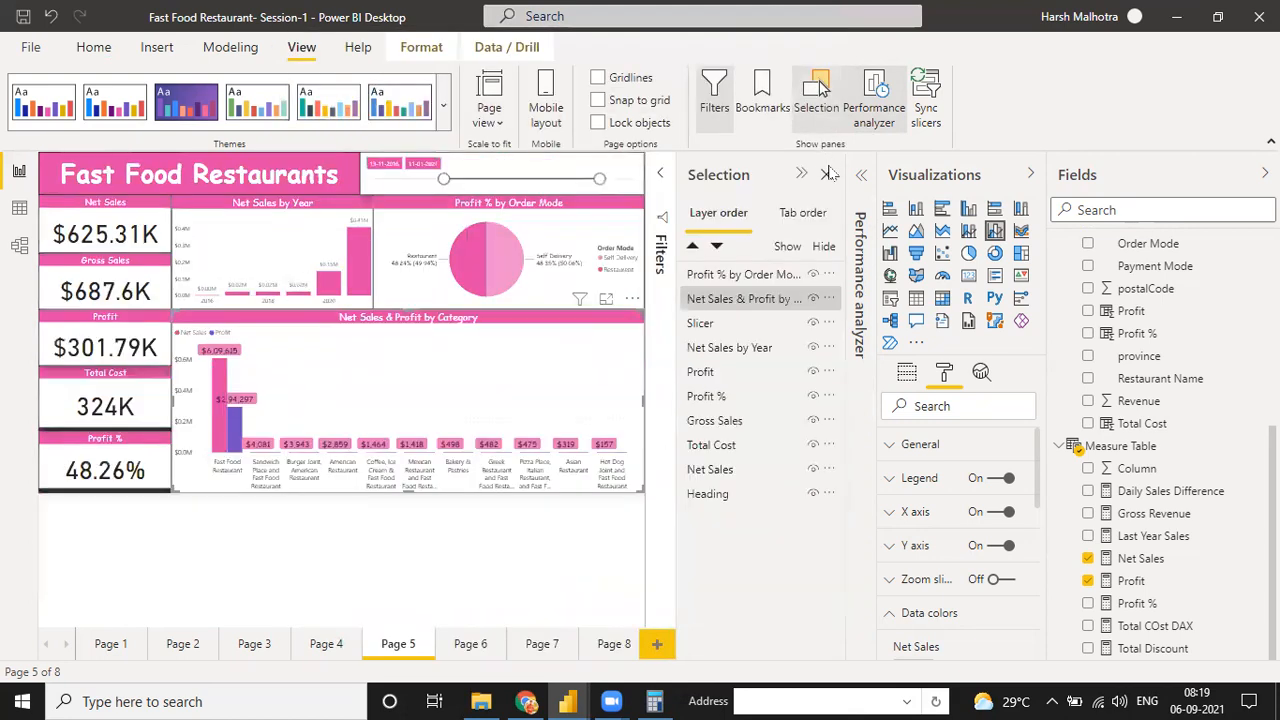
{"action": "left_click", "coordinate": [826, 174]}
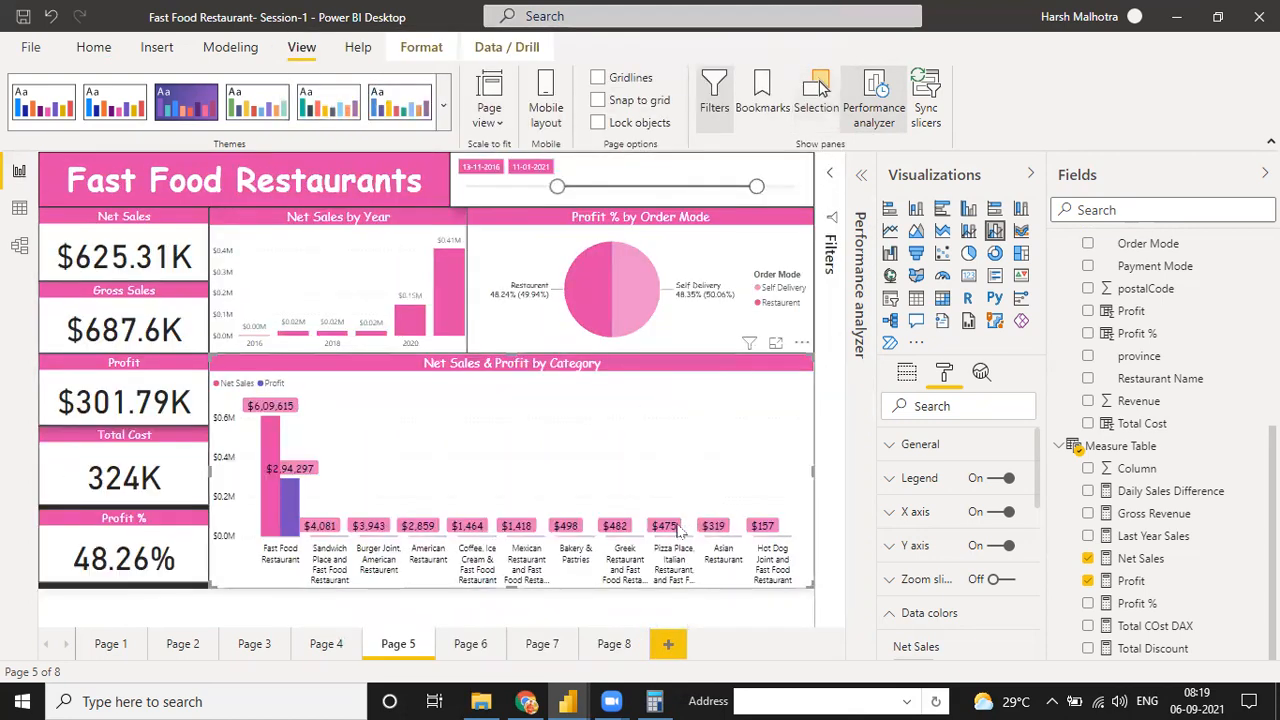
Start a recording in the expanded Performance analyzer and preview its JSON export, closing both without saving
{"action": "left_click", "coordinate": [873, 110]}
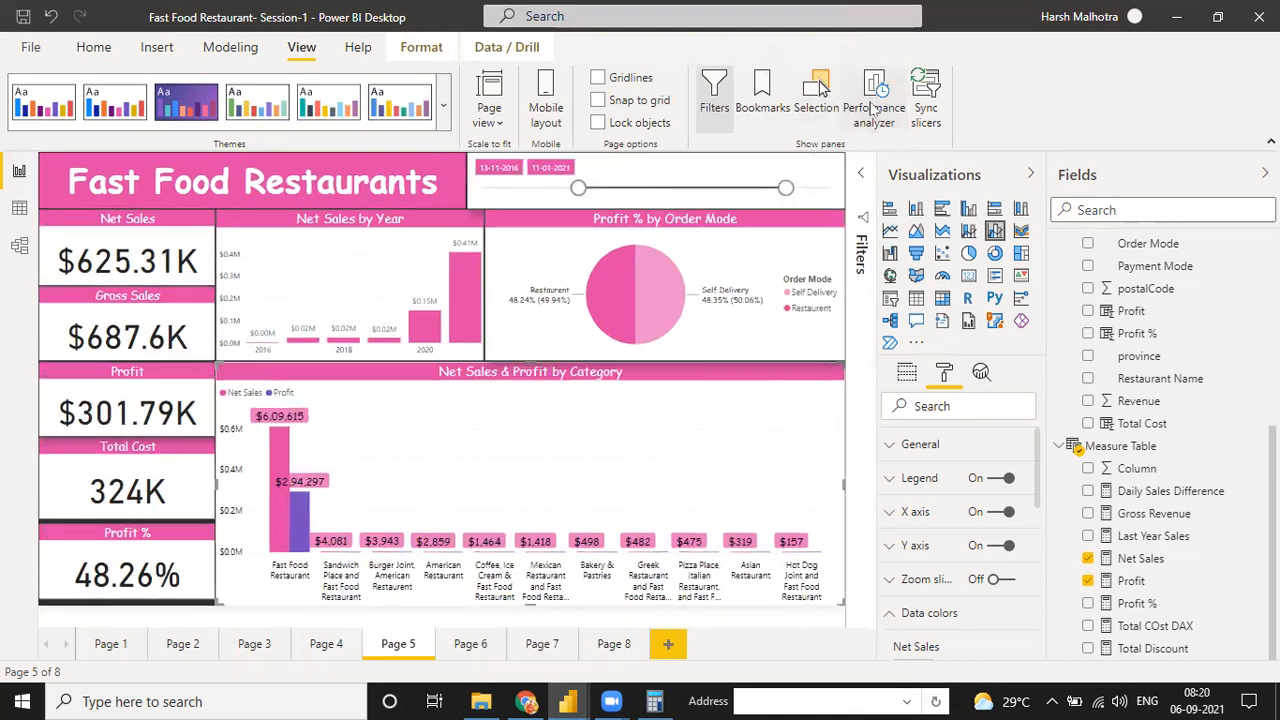
{"action": "left_click", "coordinate": [873, 110]}
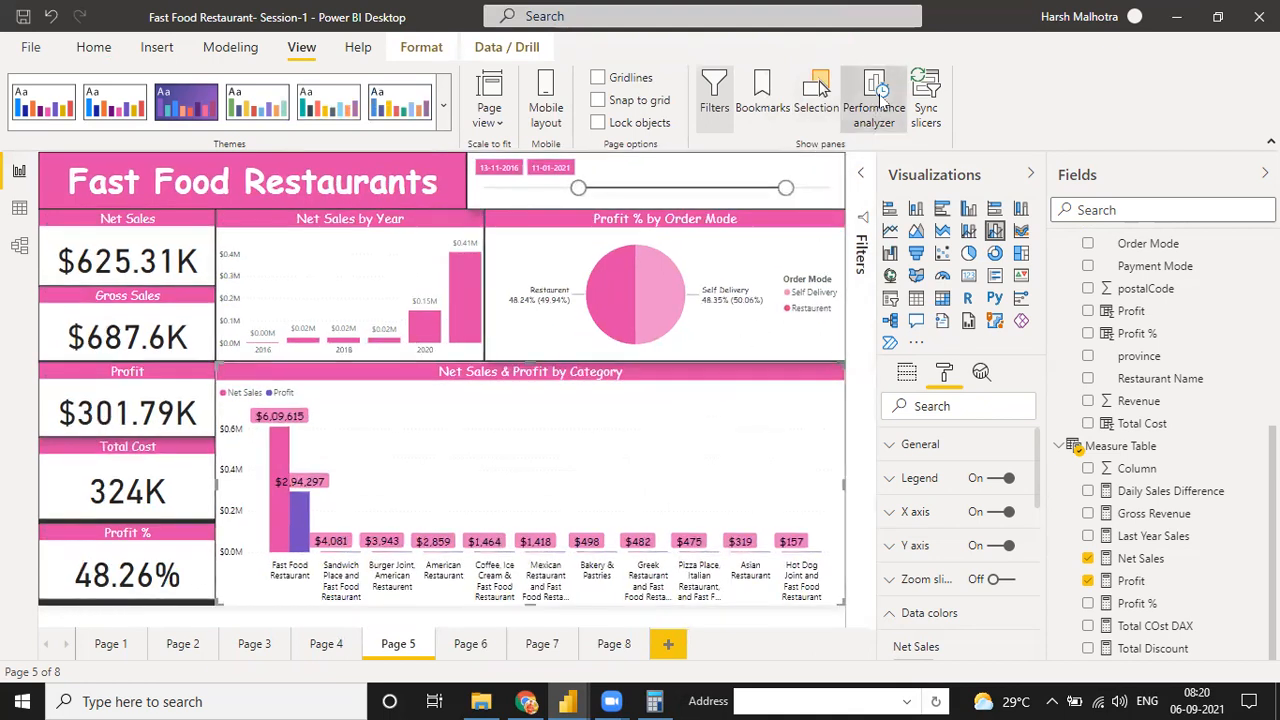
{"action": "left_click", "coordinate": [858, 192]}
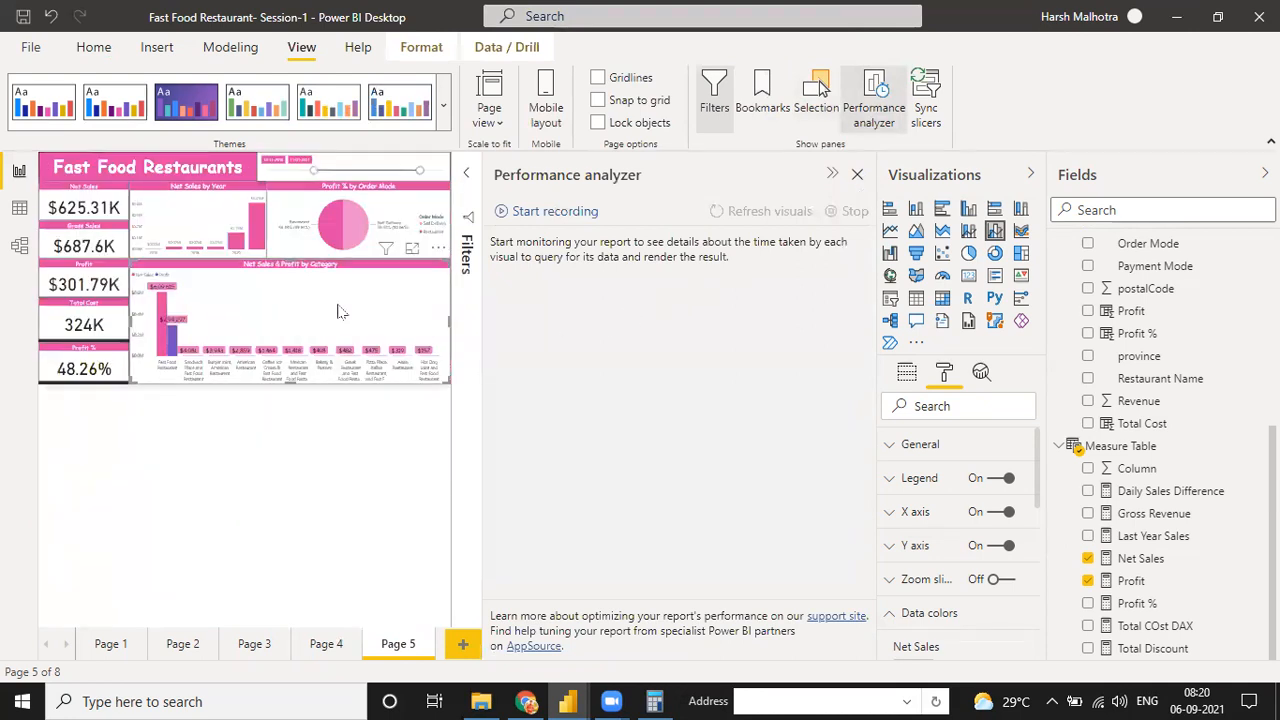
{"action": "left_click", "coordinate": [503, 211]}
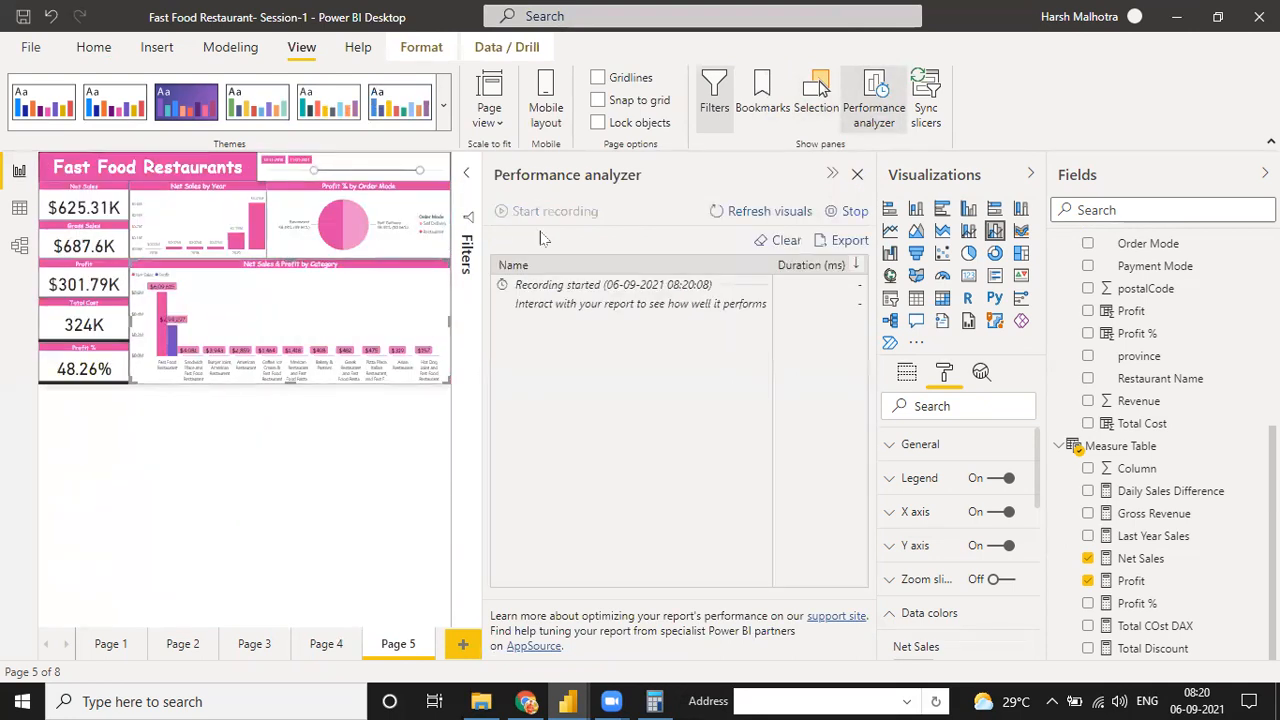
{"action": "left_click", "coordinate": [845, 243]}
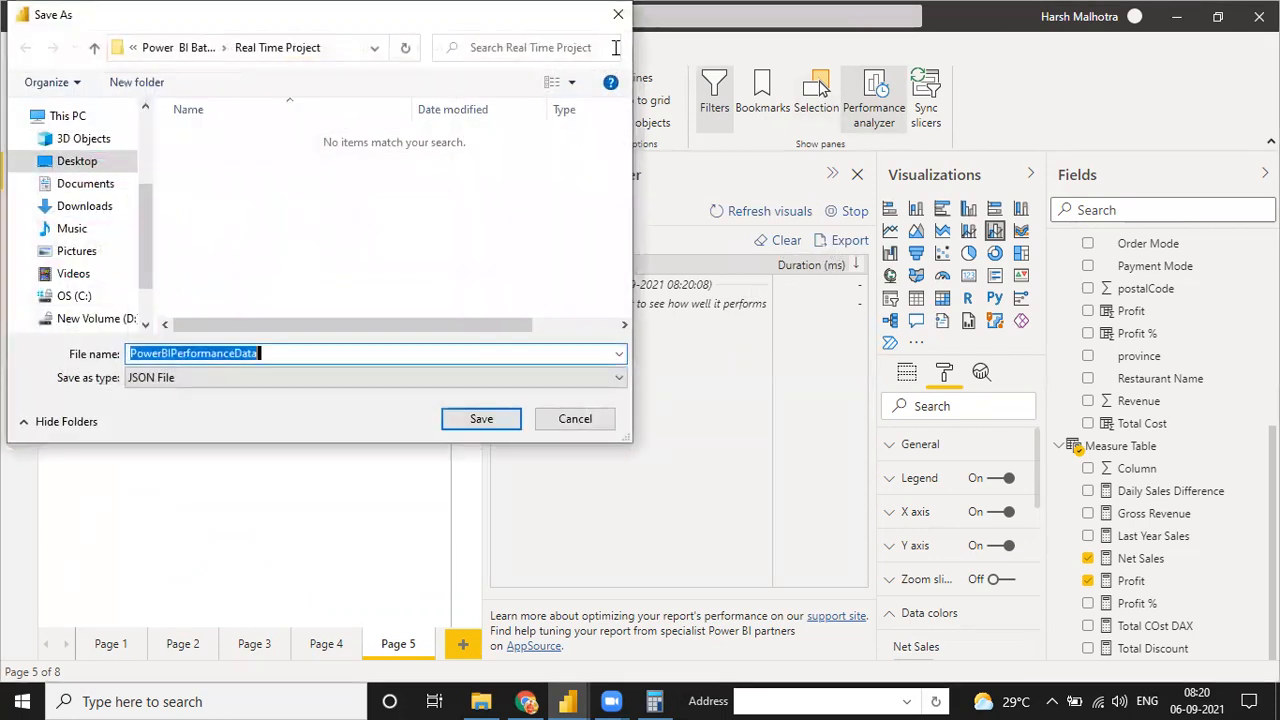
{"action": "left_click", "coordinate": [577, 416]}
{"action": "left_click", "coordinate": [859, 176]}
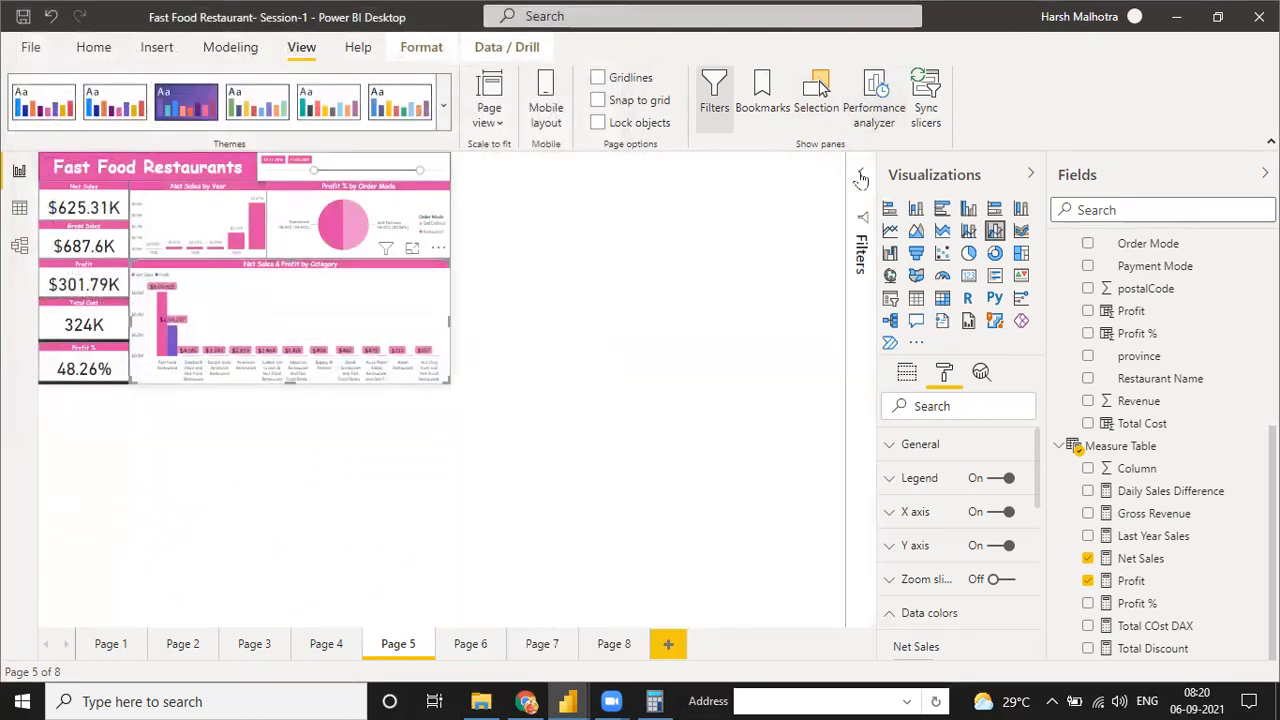
Analyze Net Sales by Year to find where the distribution is different, close the result, and select the Net Sales & Profit by Category chart
{"action": "right_click", "coordinate": [396, 310]}
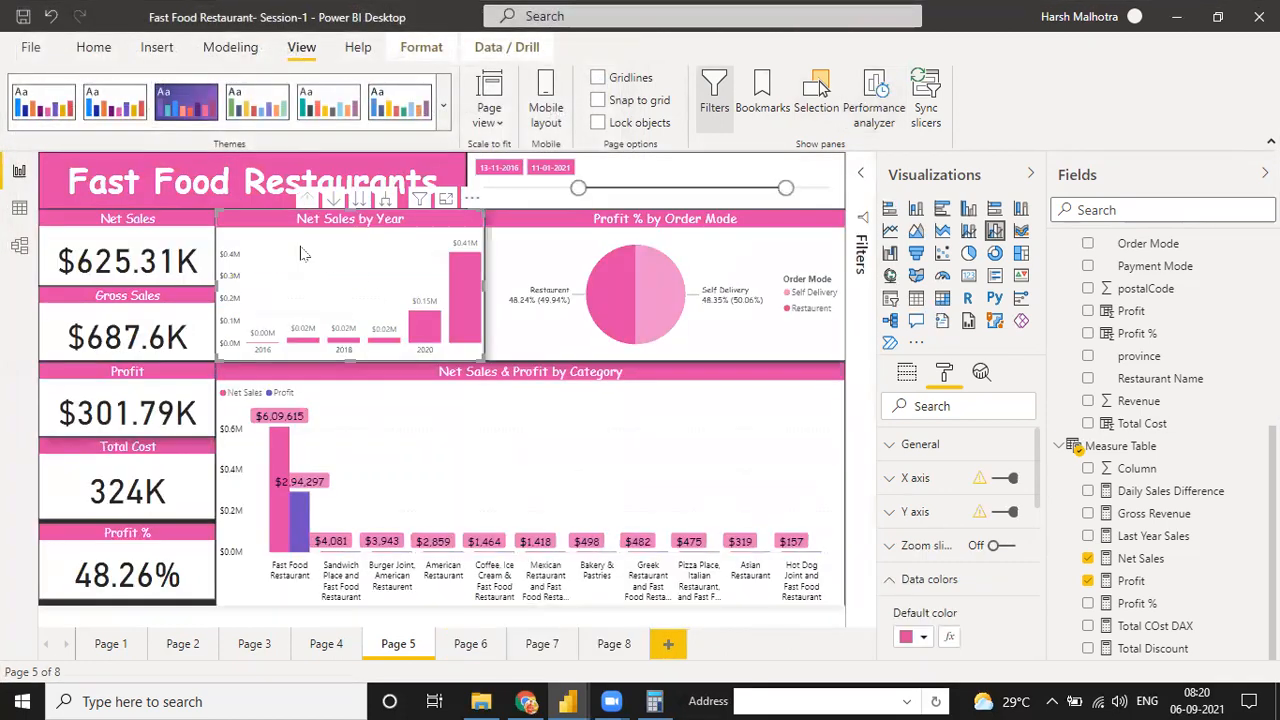
{"action": "mouse_move", "coordinate": [440, 323]}
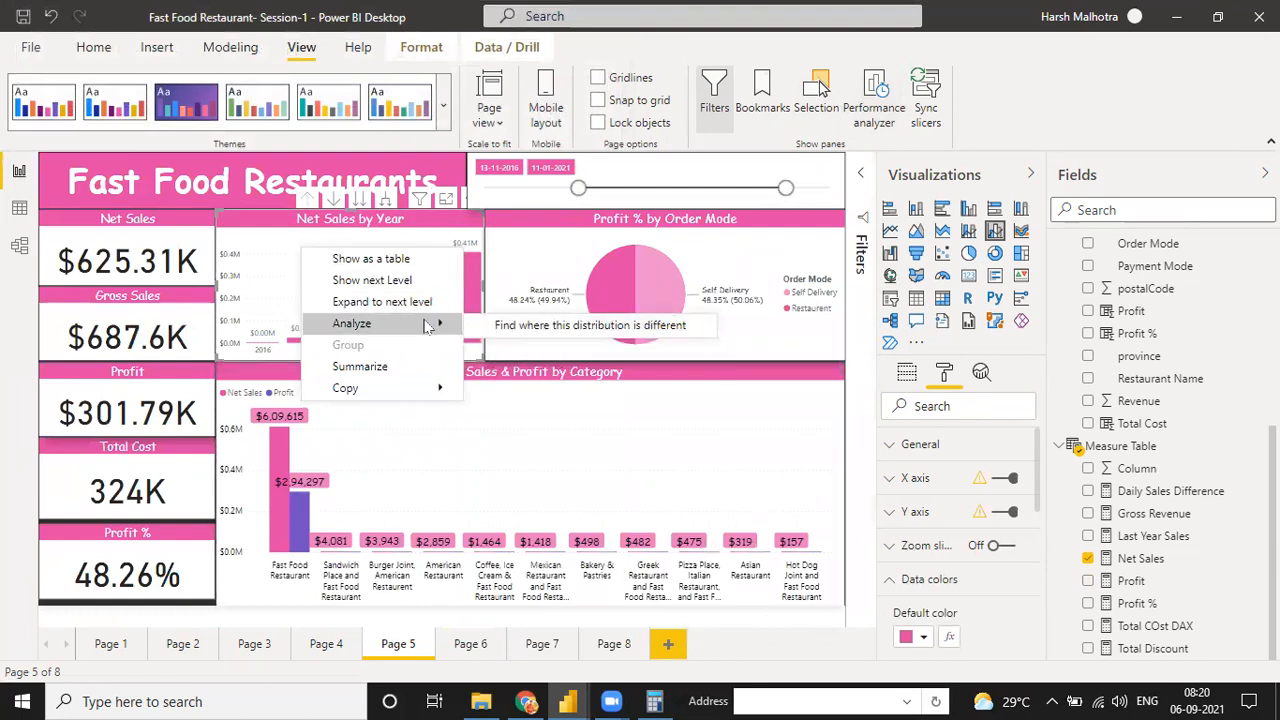
{"action": "left_click", "coordinate": [492, 325]}
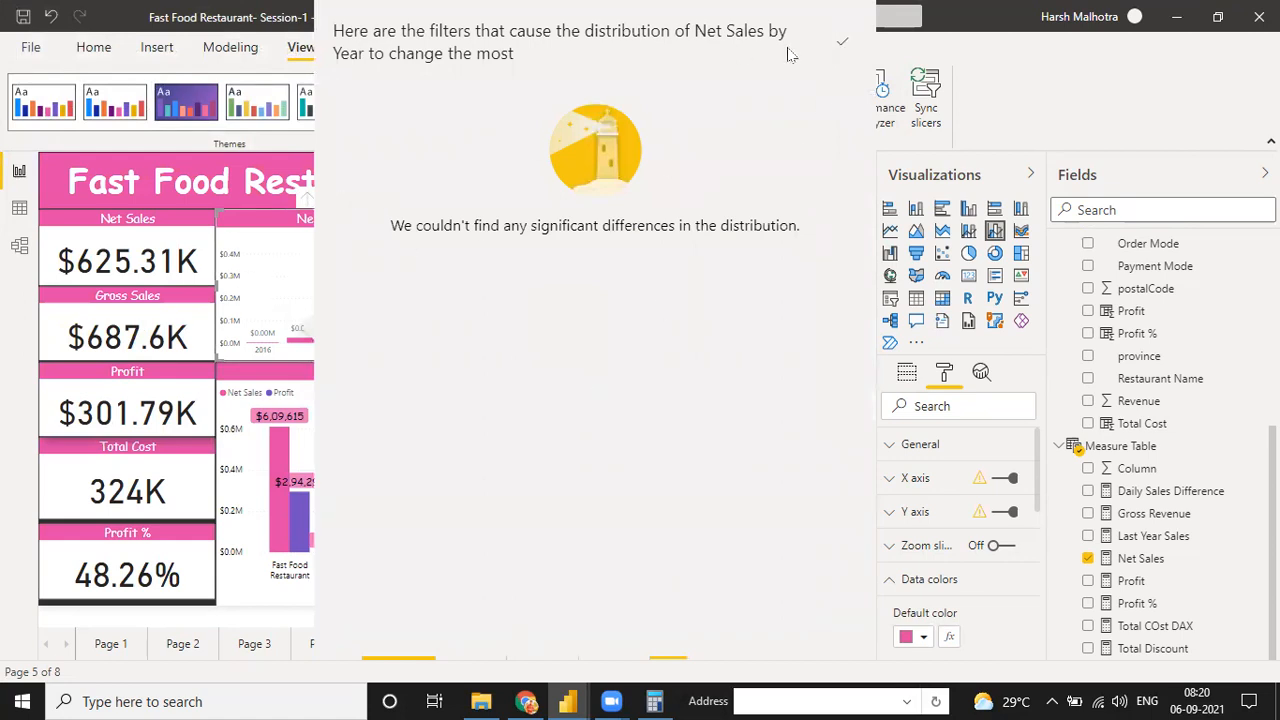
{"action": "left_click", "coordinate": [843, 42]}
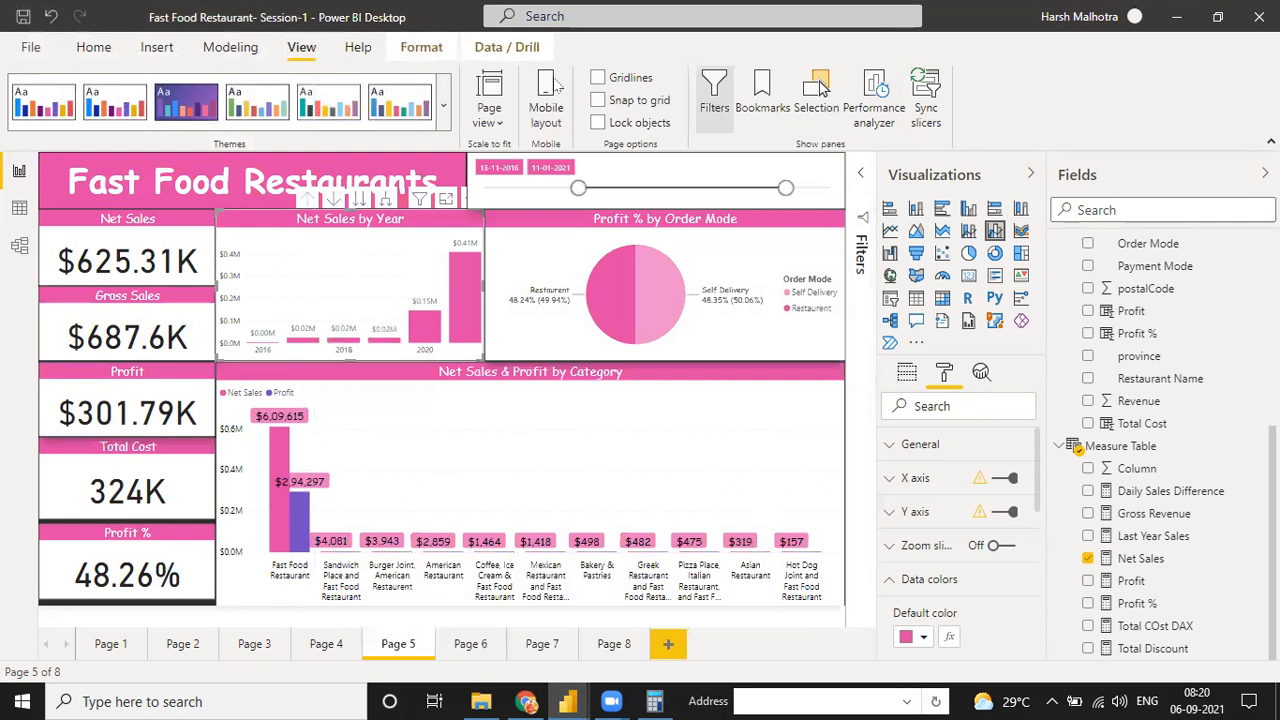
{"action": "left_click", "coordinate": [507, 420]}
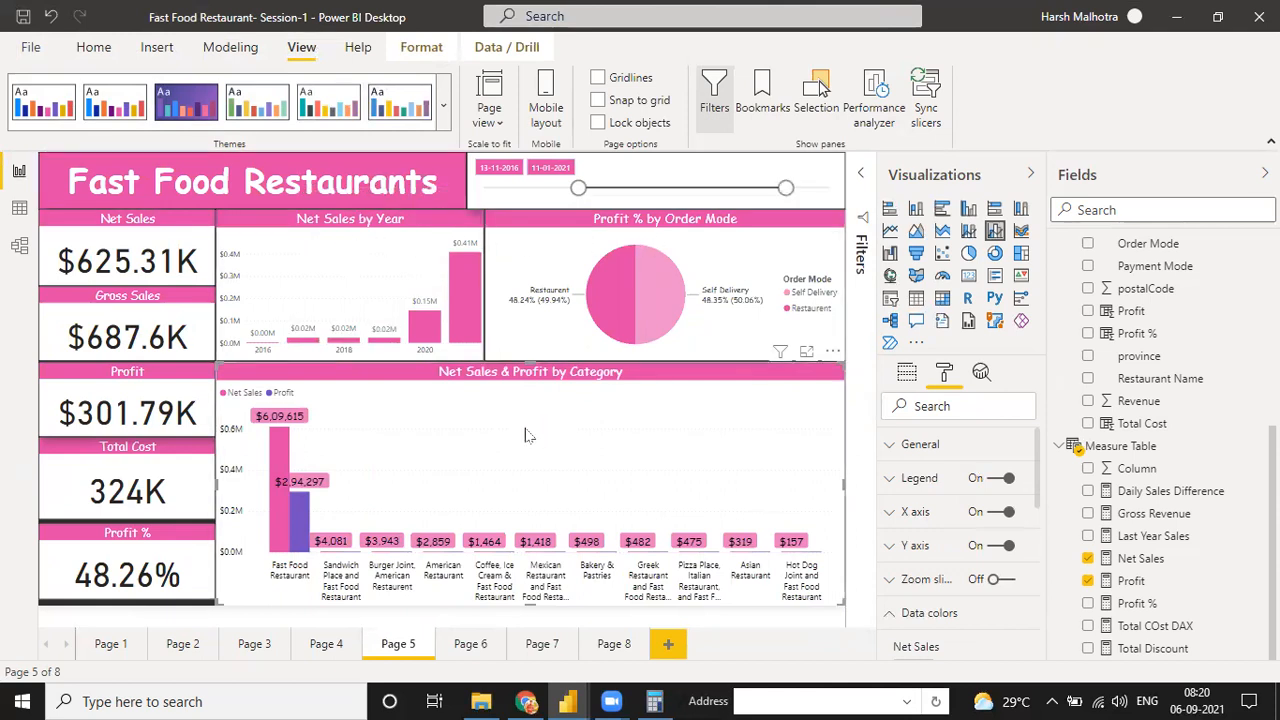
Open Page 6, look through the fields of both tables, and collapse the Fast_Food_Restaurants_US table
{"action": "left_click", "coordinate": [468, 645]}
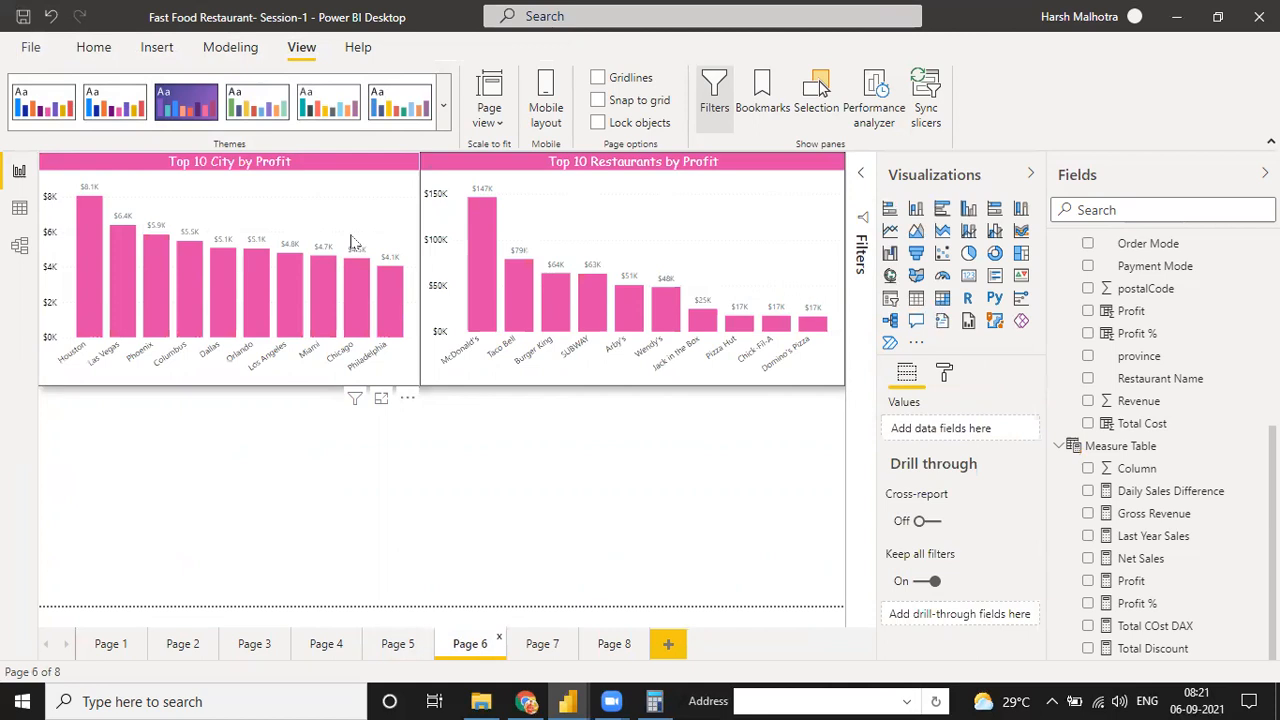
{"action": "scroll", "coordinate": [1171, 360], "scroll_direction": "up", "scroll_amount": 5}
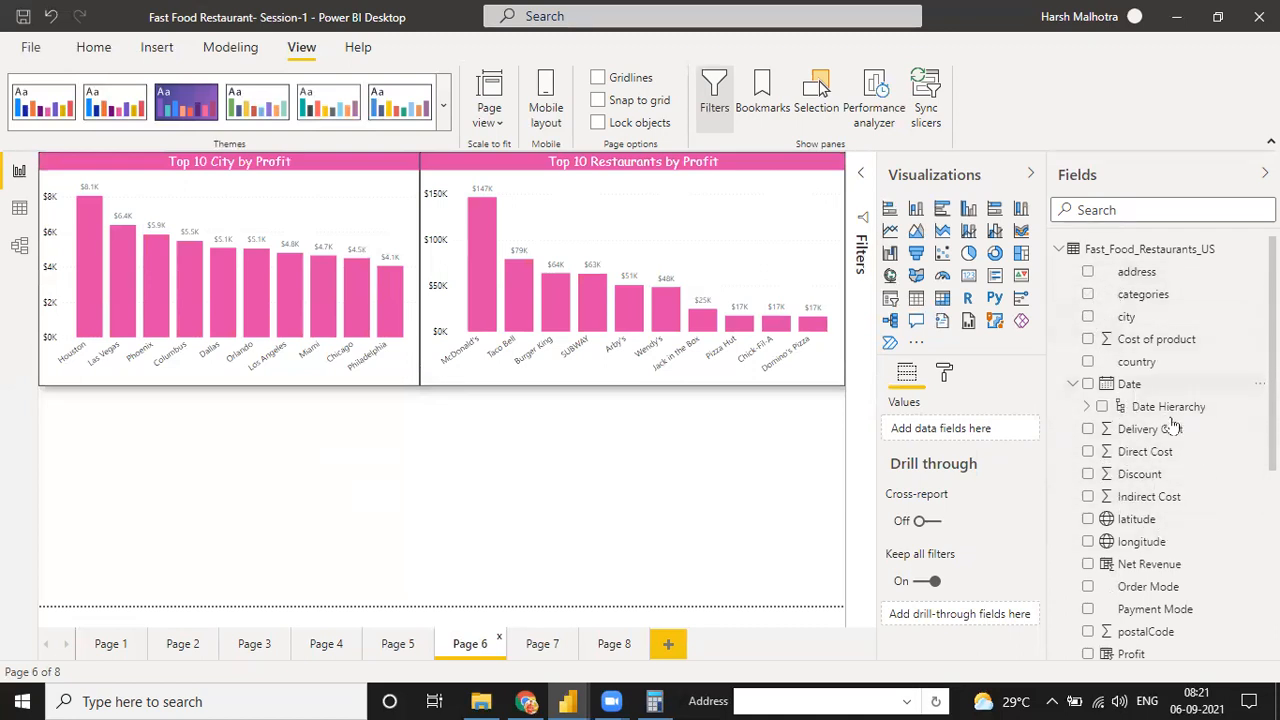
{"action": "scroll", "coordinate": [1140, 490], "scroll_direction": "down", "scroll_amount": 1}
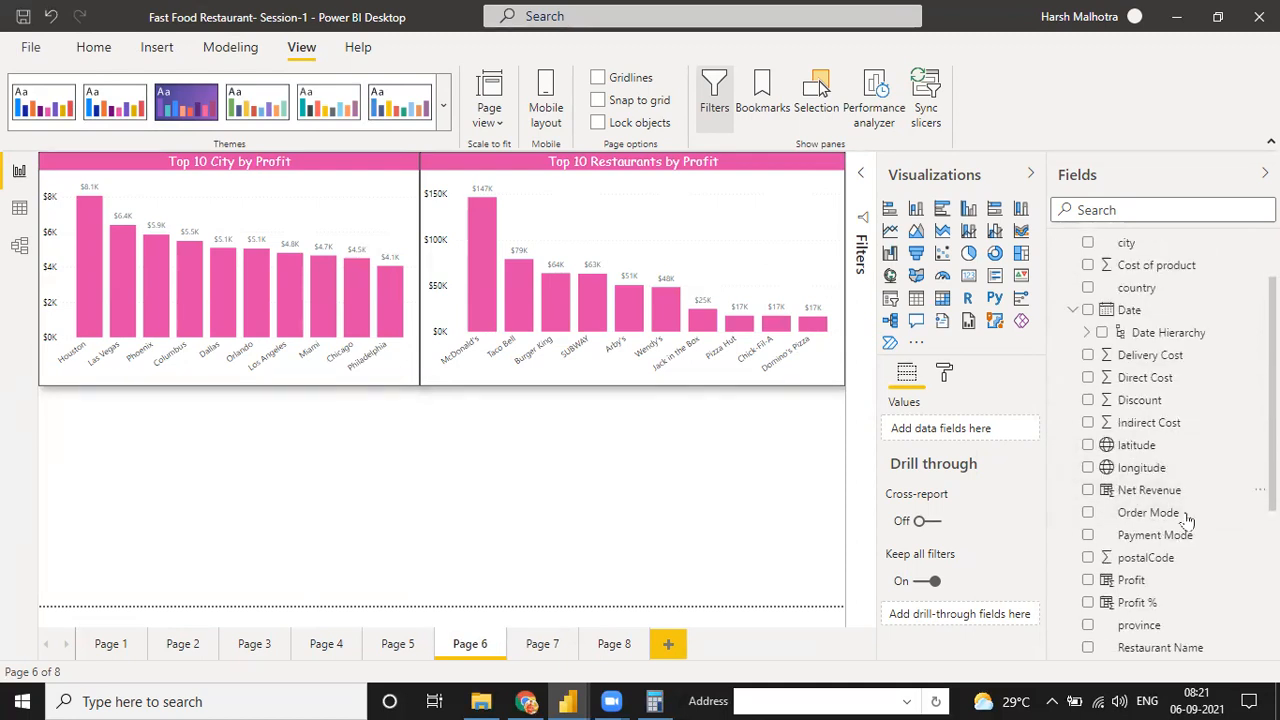
{"action": "scroll", "coordinate": [1200, 500], "scroll_direction": "down", "scroll_amount": 1}
{"action": "scroll", "coordinate": [1140, 460], "scroll_direction": "down", "scroll_amount": 2}
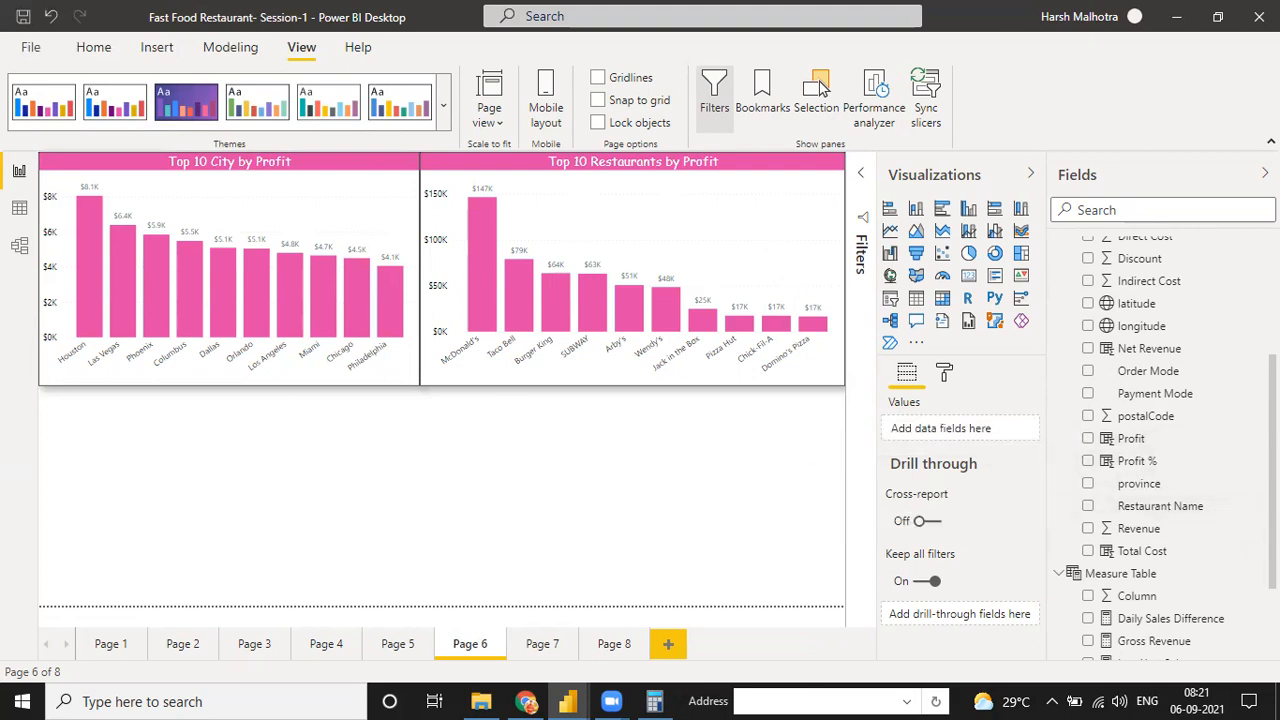
{"action": "scroll", "coordinate": [1200, 512], "scroll_direction": "down", "scroll_amount": 1}
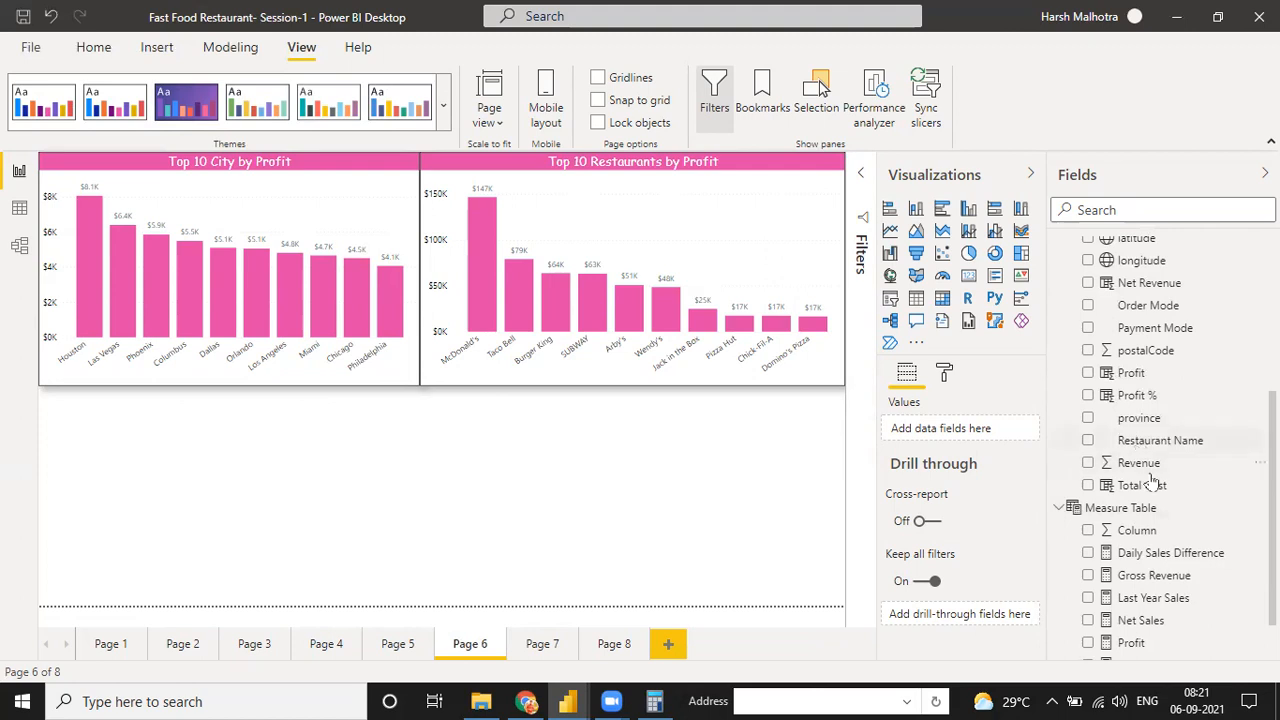
{"action": "scroll", "coordinate": [1190, 500], "scroll_direction": "down", "scroll_amount": 1}
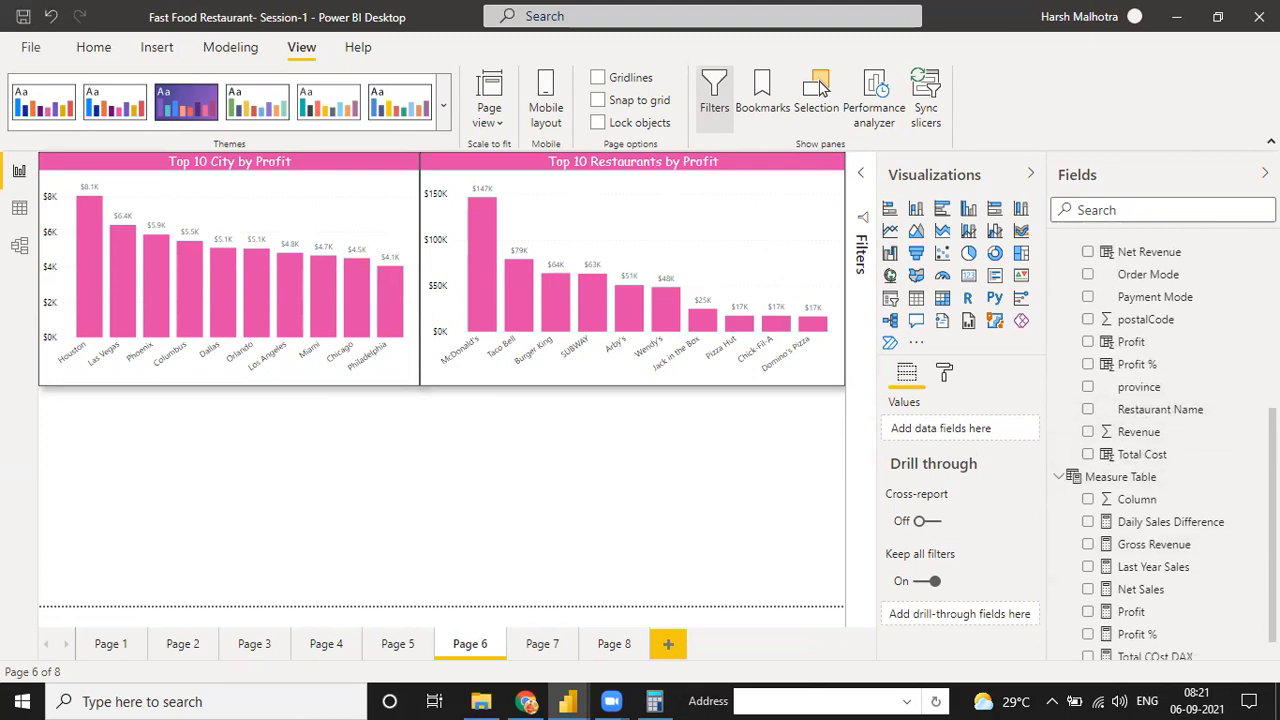
{"action": "scroll", "coordinate": [1164, 448], "scroll_direction": "down", "scroll_amount": 1}
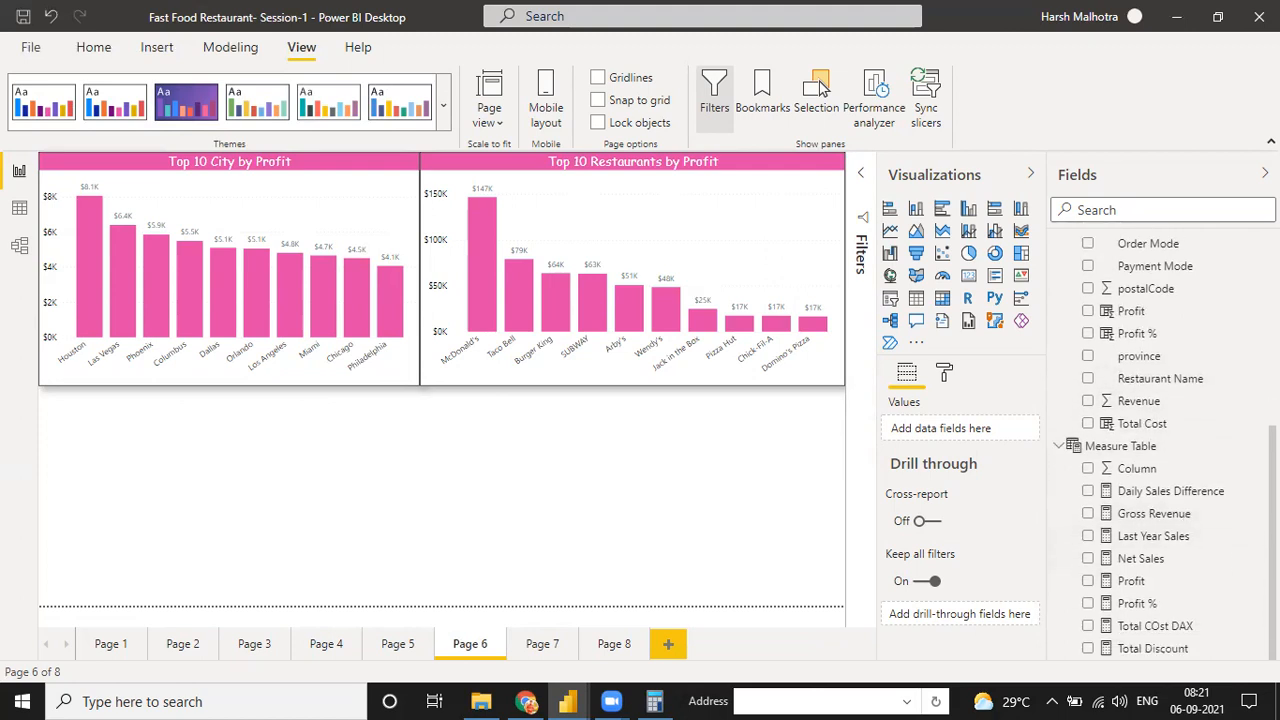
{"action": "scroll", "coordinate": [1157, 522], "scroll_direction": "up", "scroll_amount": 10}
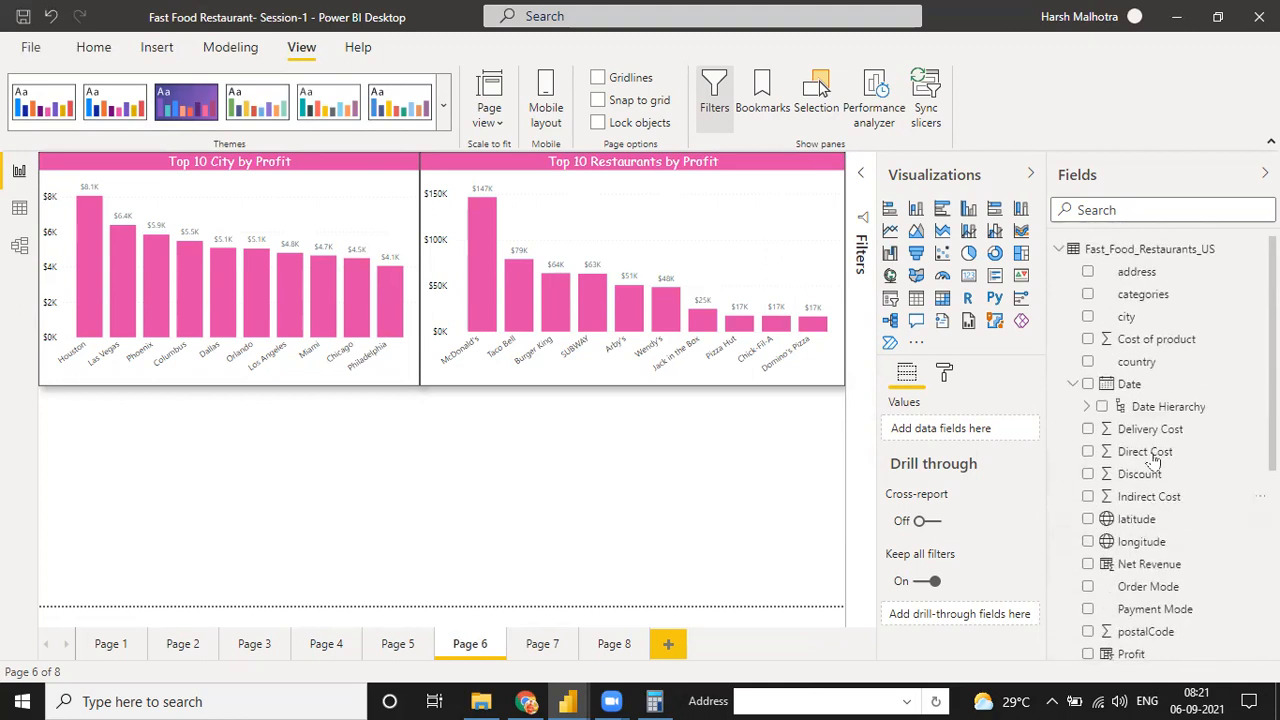
{"action": "left_click", "coordinate": [1060, 249]}
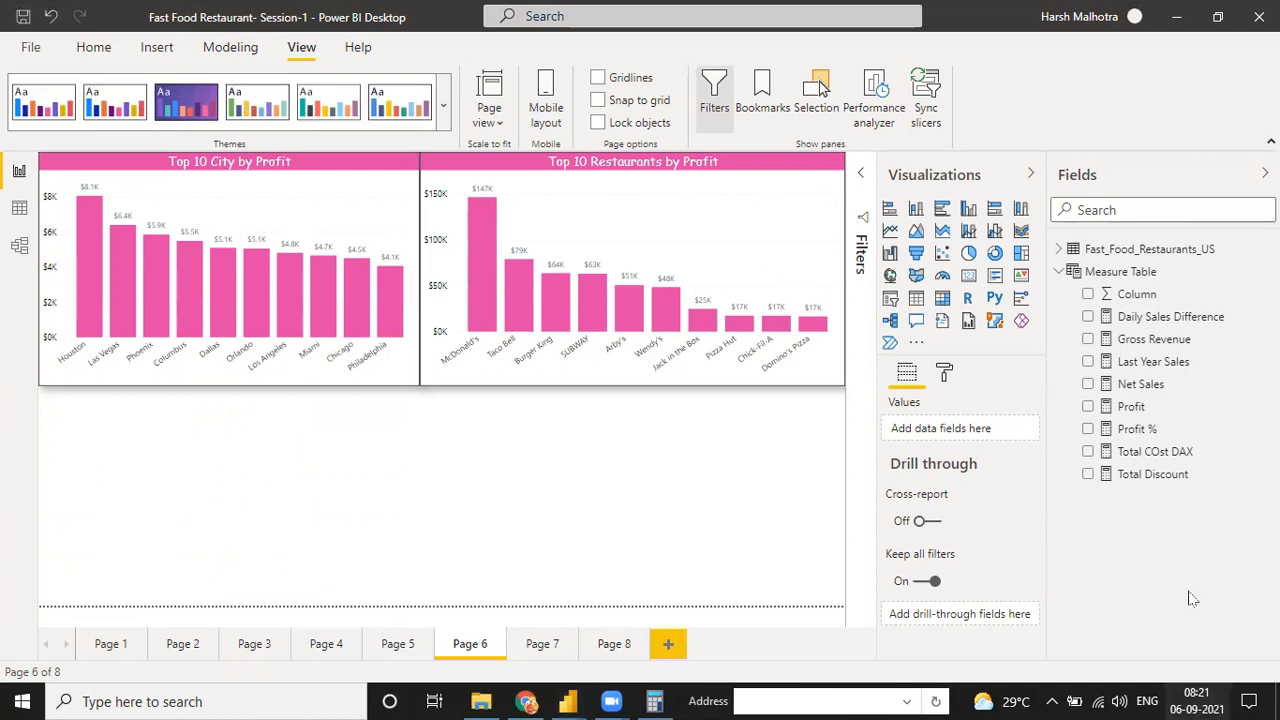
Check the system calendar for September 2021 and return to the report canvas
{"action": "left_click", "coordinate": [1208, 697]}
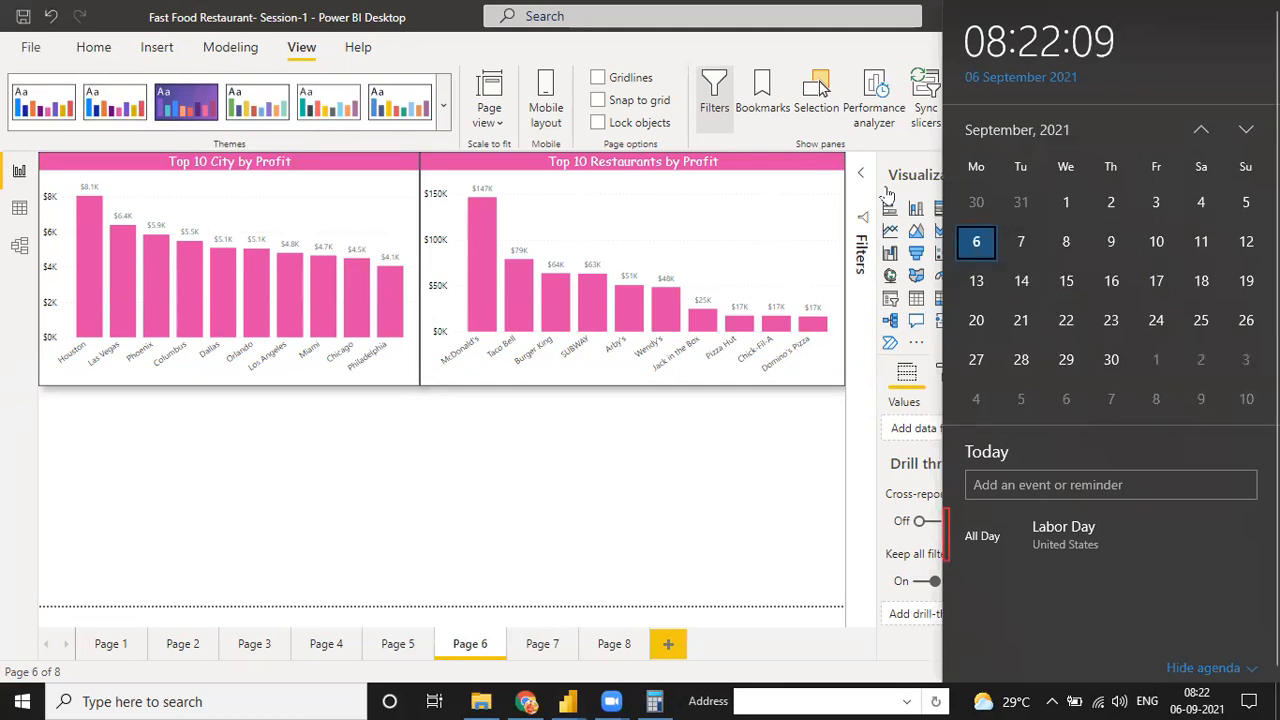
{"action": "left_click", "coordinate": [754, 166]}
{"action": "left_click", "coordinate": [534, 478]}
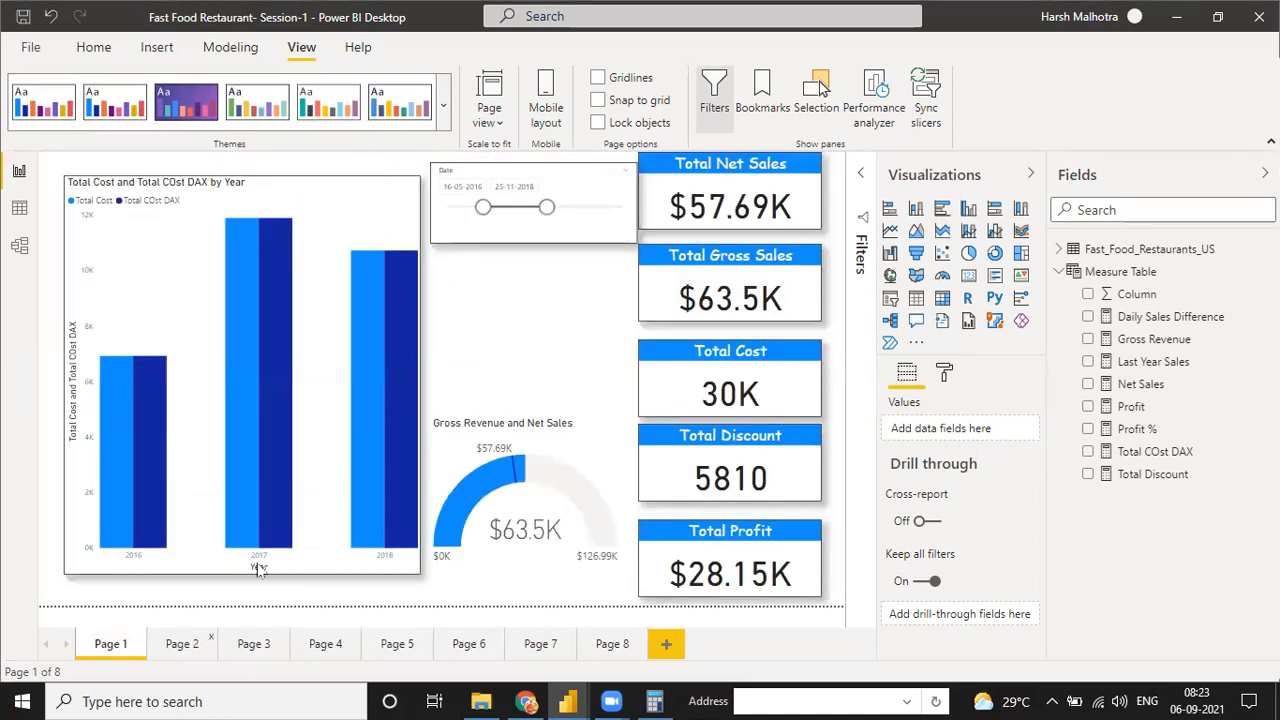
View Page 2 and Page 3 of the Fast Food Restaurant report
{"action": "left_click", "coordinate": [197, 646]}
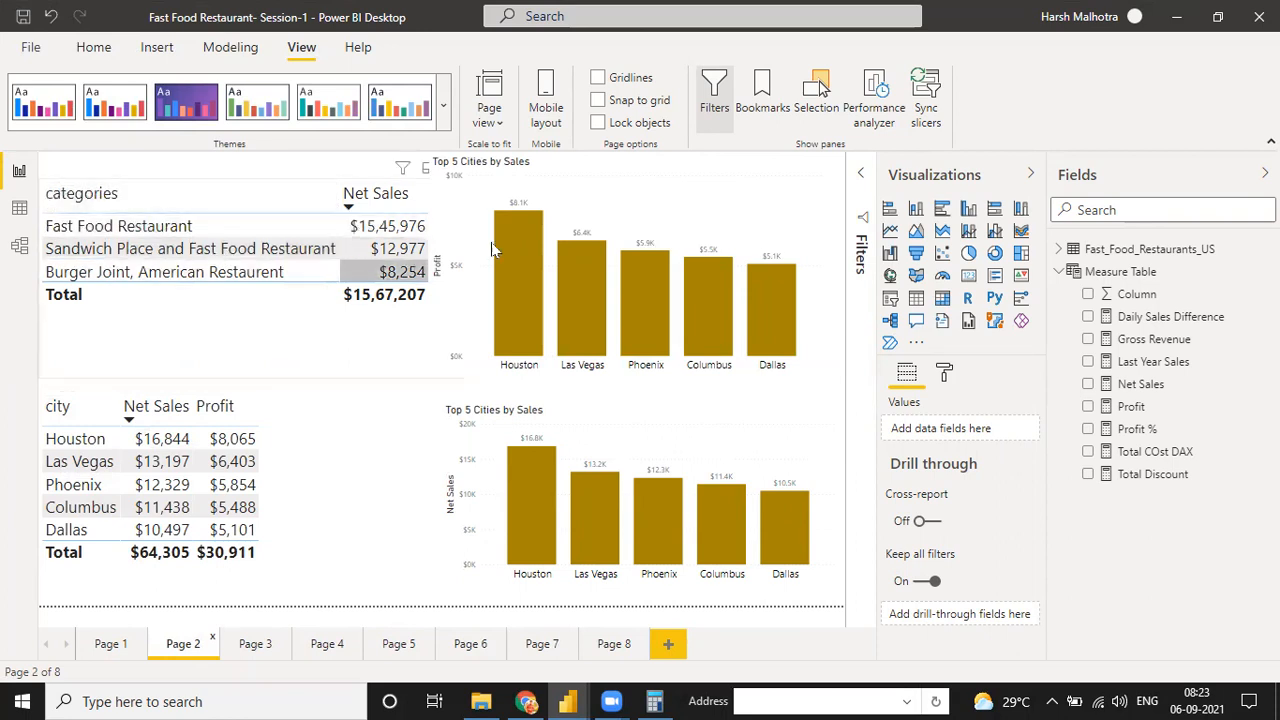
{"action": "left_click", "coordinate": [253, 646]}
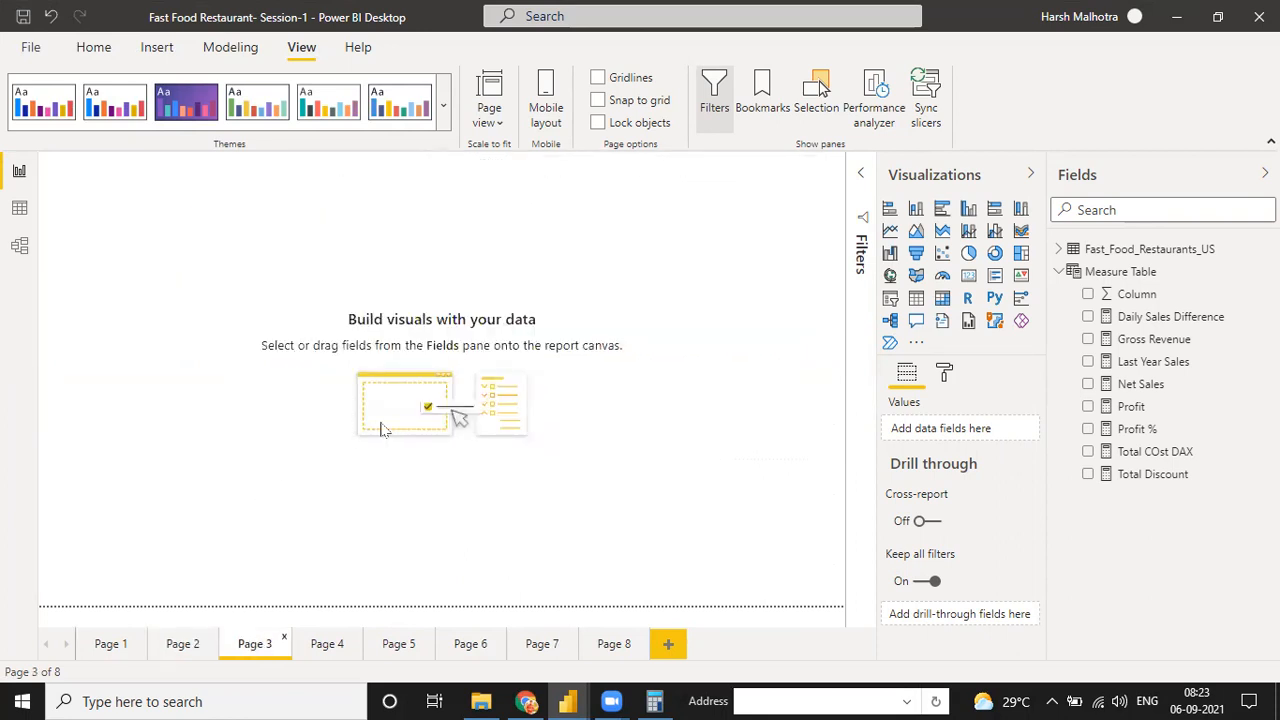
Switch to Chrome, open the platform access link on the Enterprise DNA Knowledge Base, and bring up the Revenue Insights report
{"action": "left_click", "coordinate": [526, 701]}
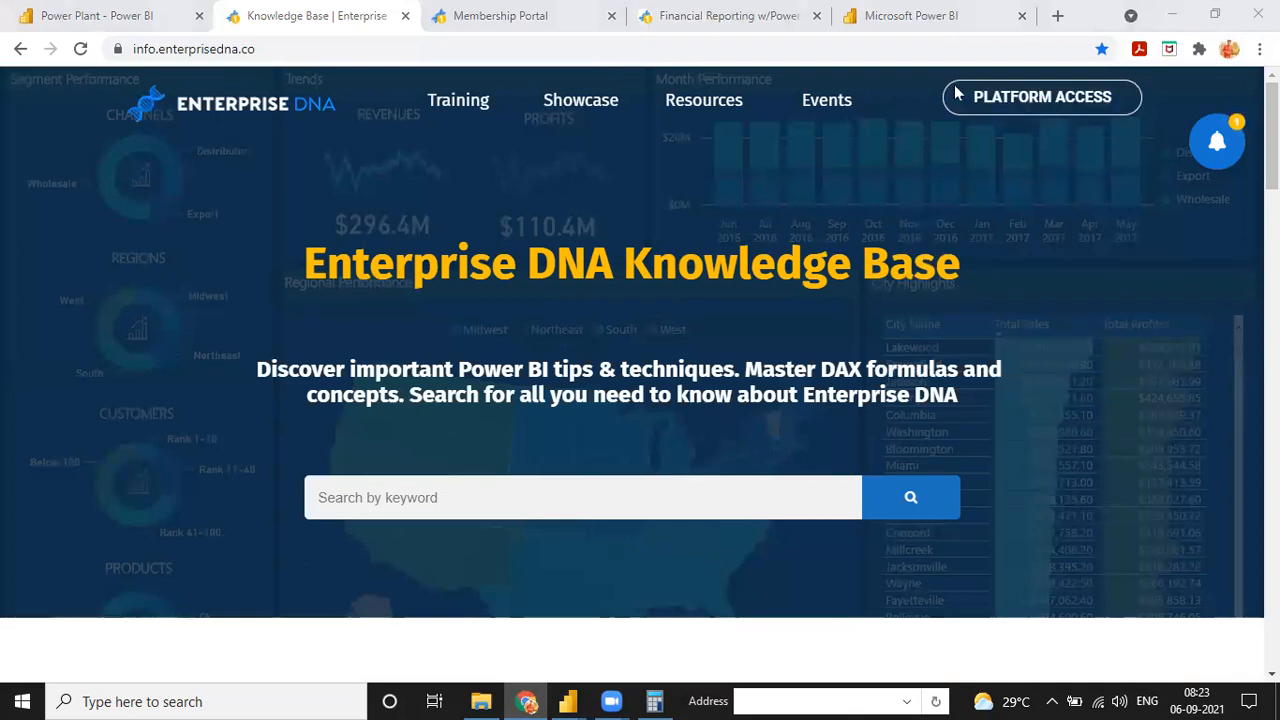
{"action": "left_click", "coordinate": [956, 92]}
{"action": "left_click", "coordinate": [944, 16]}
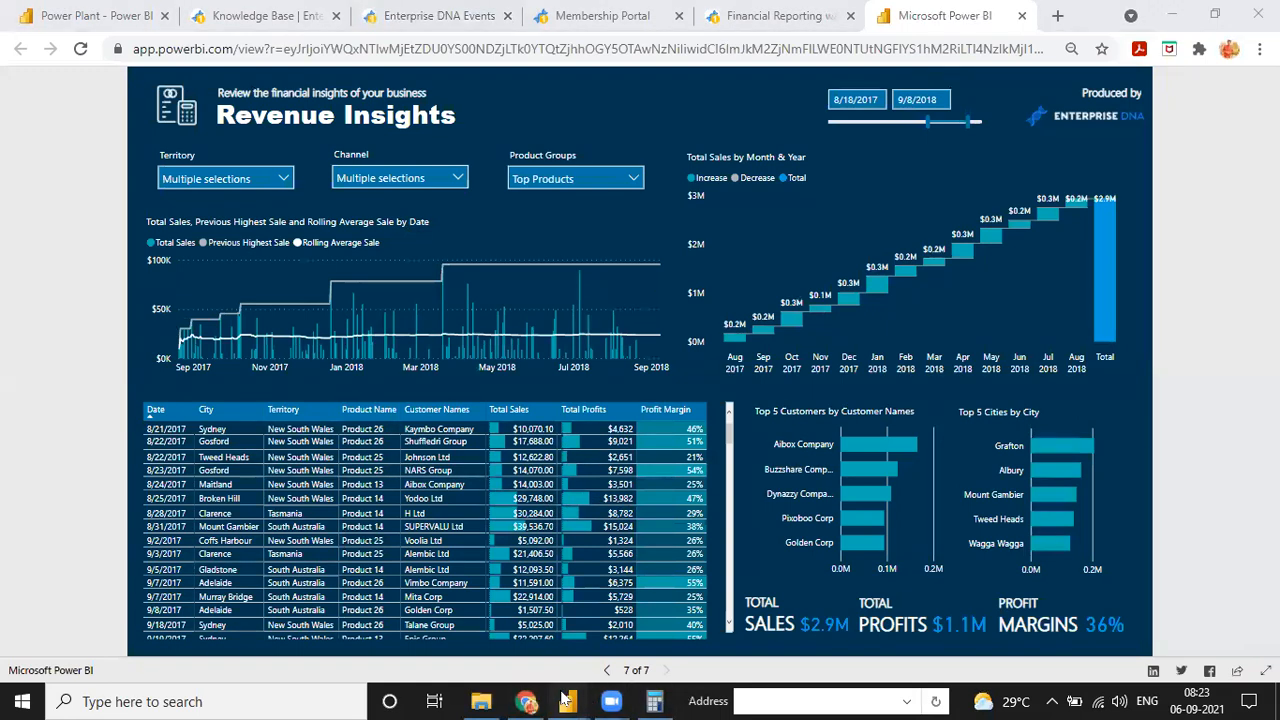
{"action": "mouse_move", "coordinate": [598, 698]}
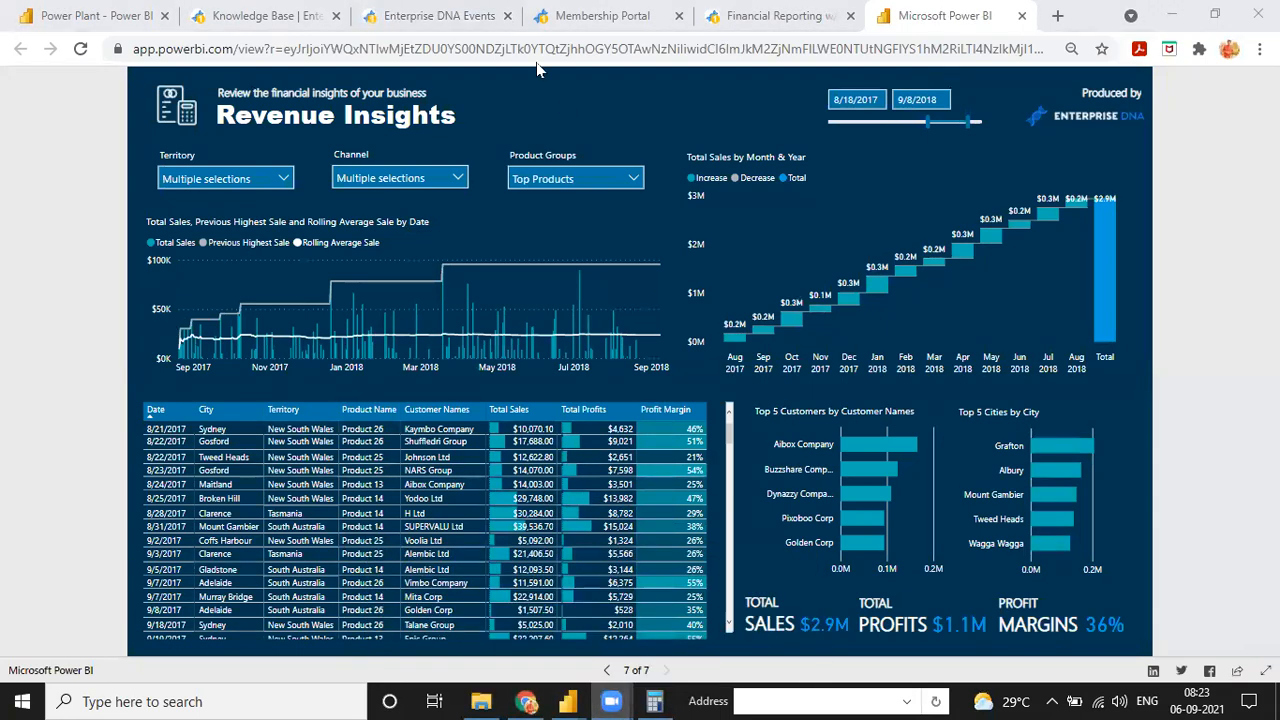